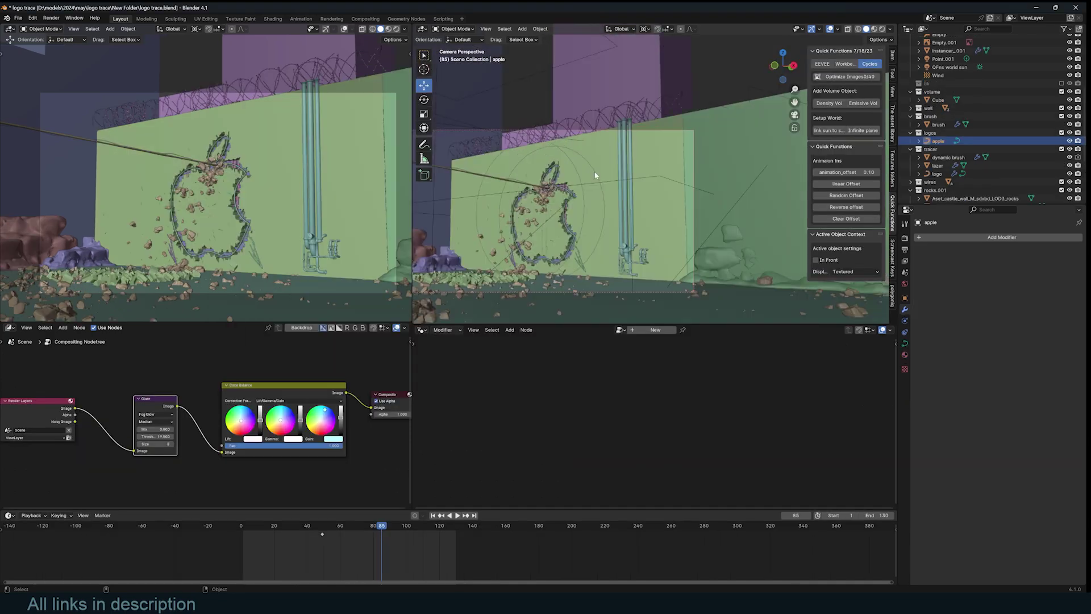
- Add the black-and-white Blender logo to the scene as a background image, laid flat from the top view
middle_click_drag(566, 199, 687, 205)
key("KP_Decimal")
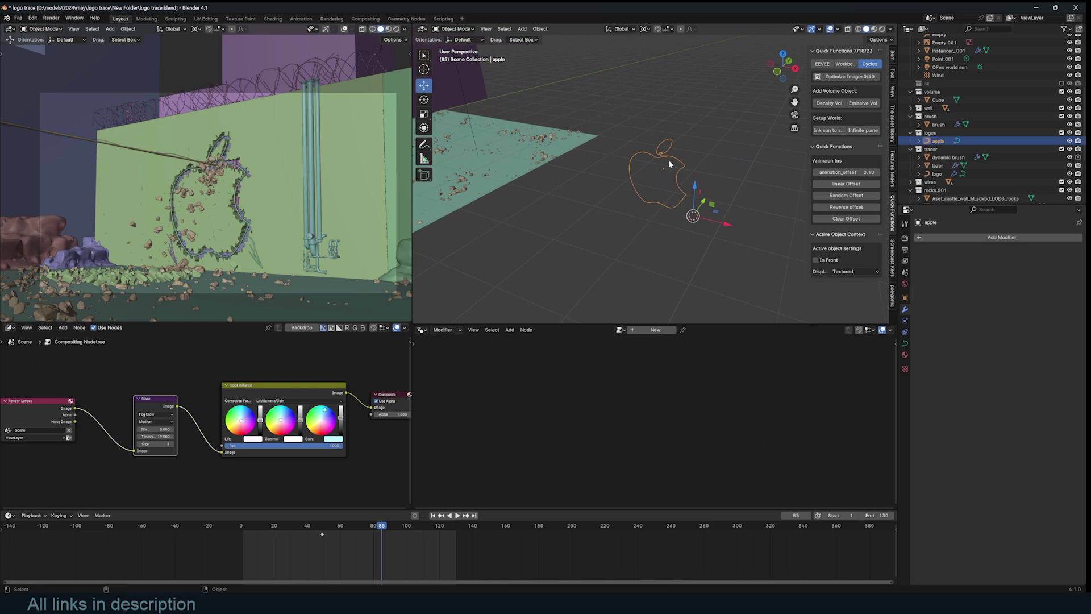
key("KP_7")
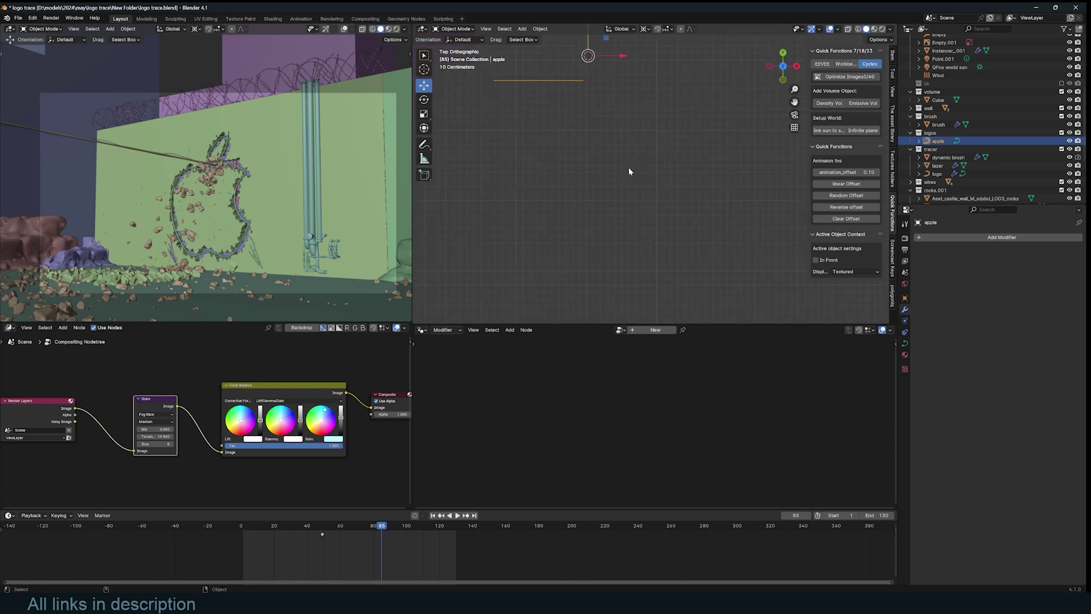
key("shift+a")
key("shift+a")
mouse_move(646, 160)
left_click(691, 167)
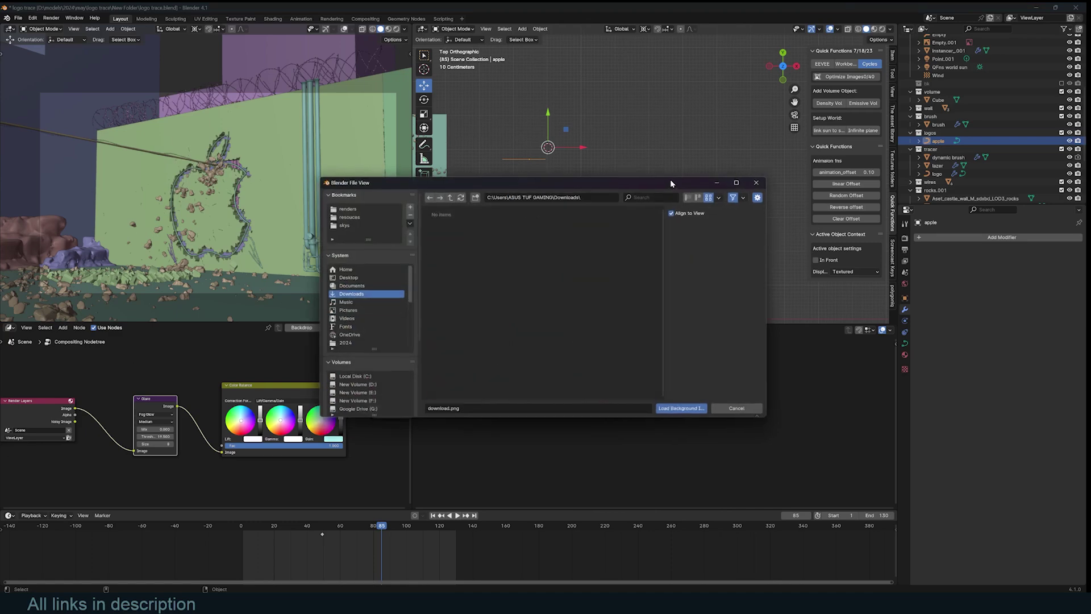
scroll(511, 301, "down", 10)
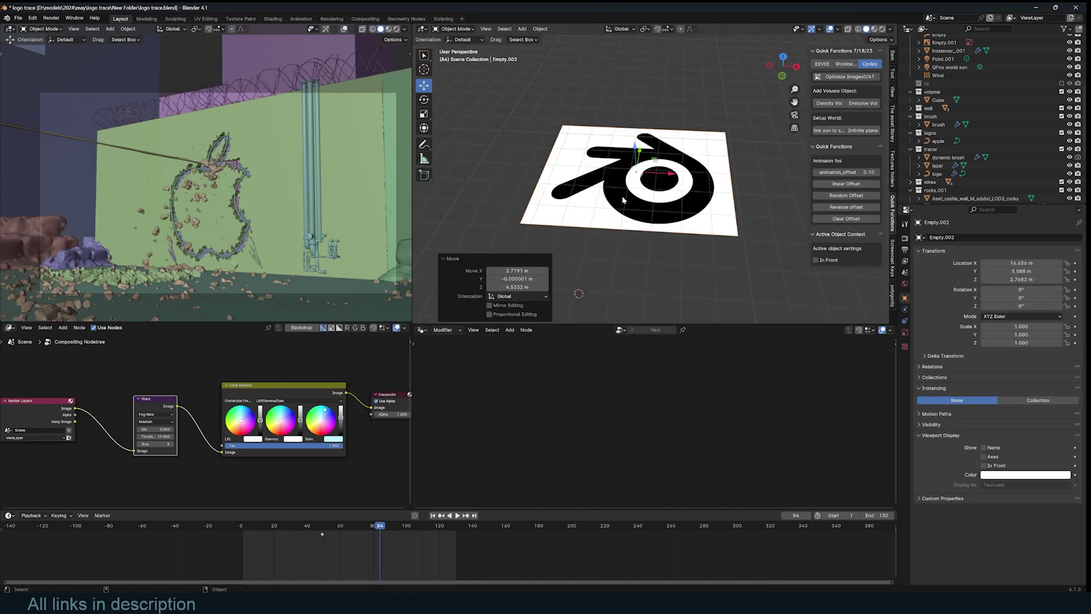
- Trace the logo image to a new Grease Pencil object with the default settings and delete the reference image
right_click(622, 195)
left_click(611, 208)
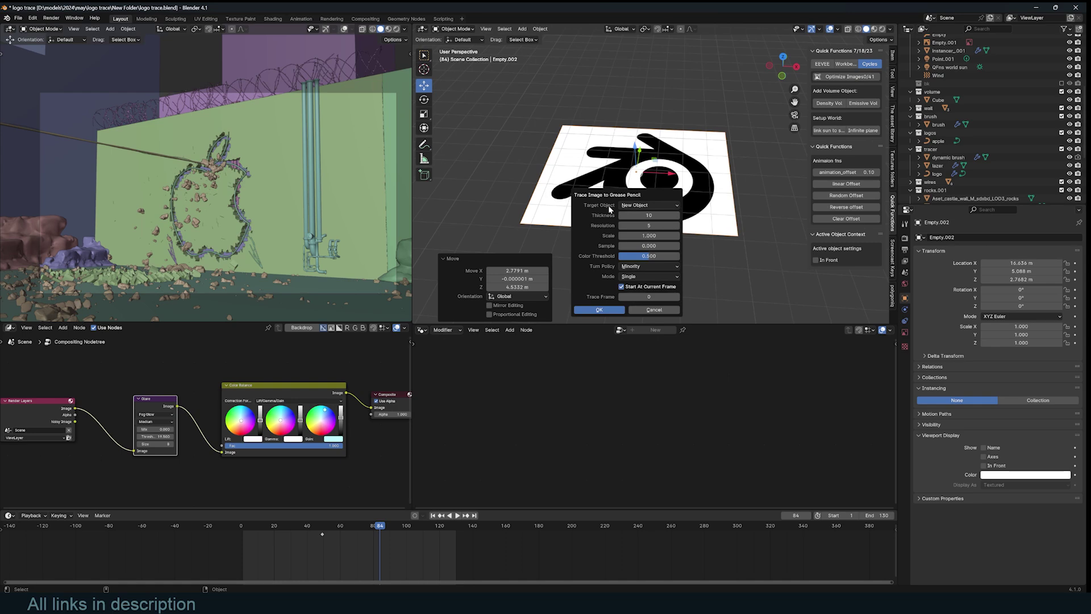
left_click(599, 310)
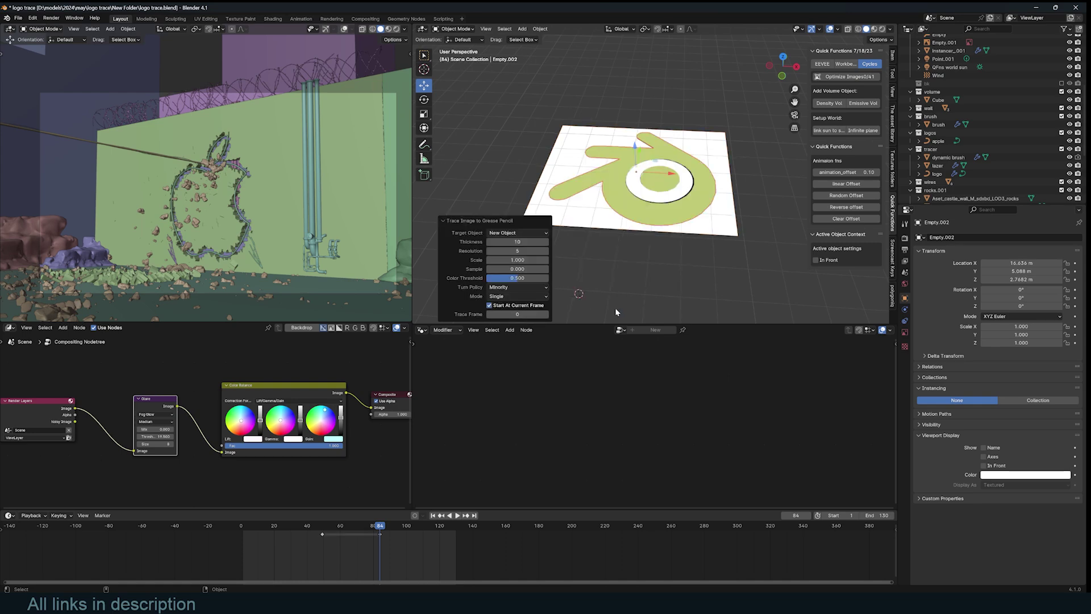
scroll(654, 199, "up", 4)
key("x")
left_click(744, 139)
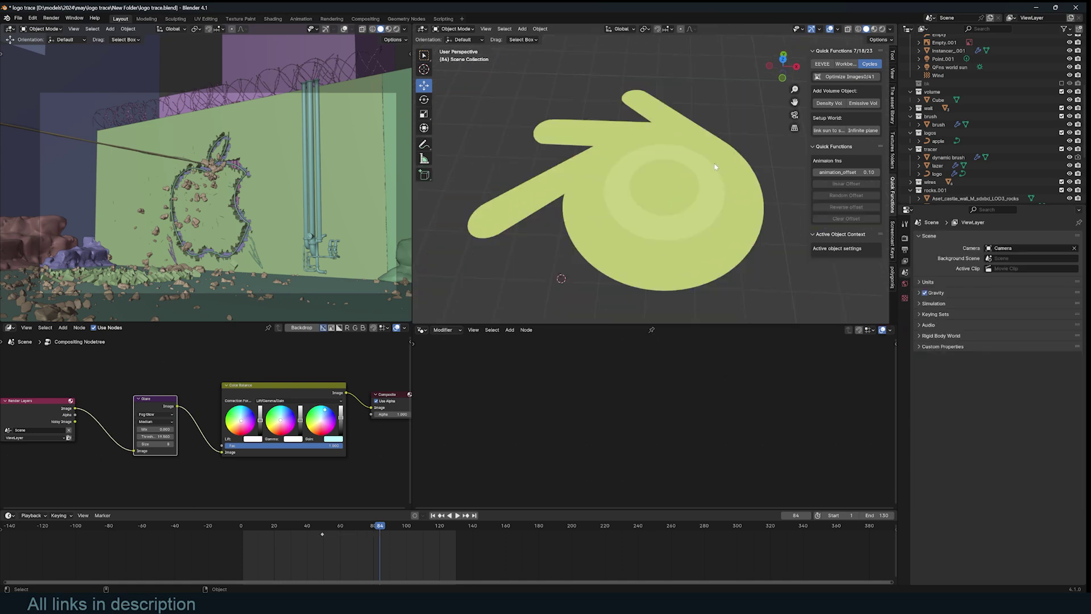
- Convert the Grease Pencil trace to a Bézier curve and delete the original Grease Pencil object
key("KP_7")
right_click(626, 145)
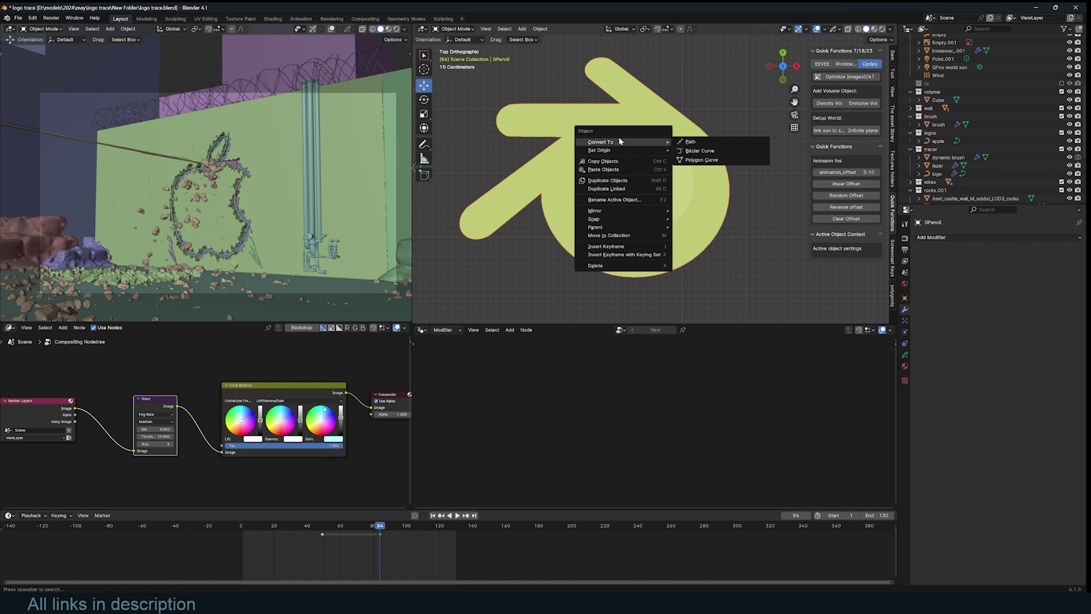
mouse_move(635, 145)
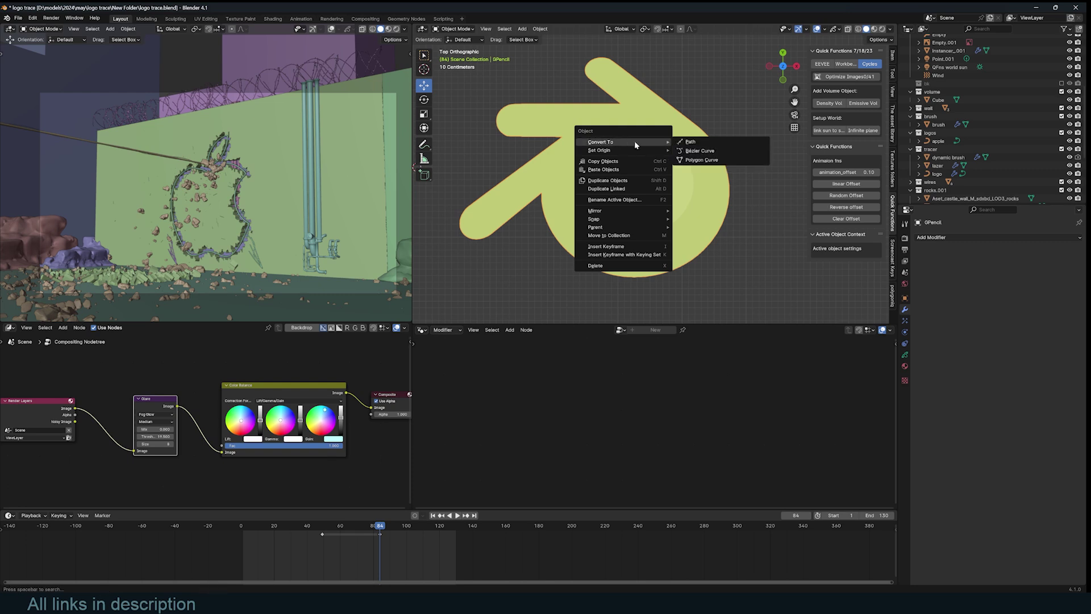
left_click(718, 149)
key("g")
right_click(741, 196)
key("x")
left_click(740, 198)
left_click(725, 195)
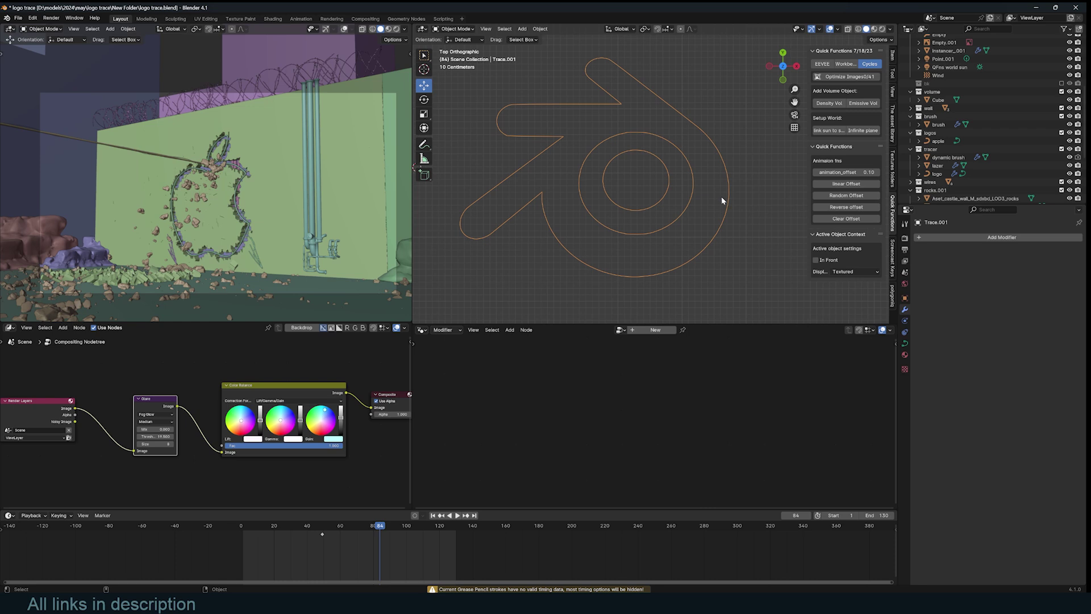
- Decimate all points of the traced logo curve to a ratio of 0.131
key("Tab")
scroll(659, 215, "up", 3)
scroll(662, 216, "down", 4)
scroll(591, 212, "up", 3)
right_click(621, 153)
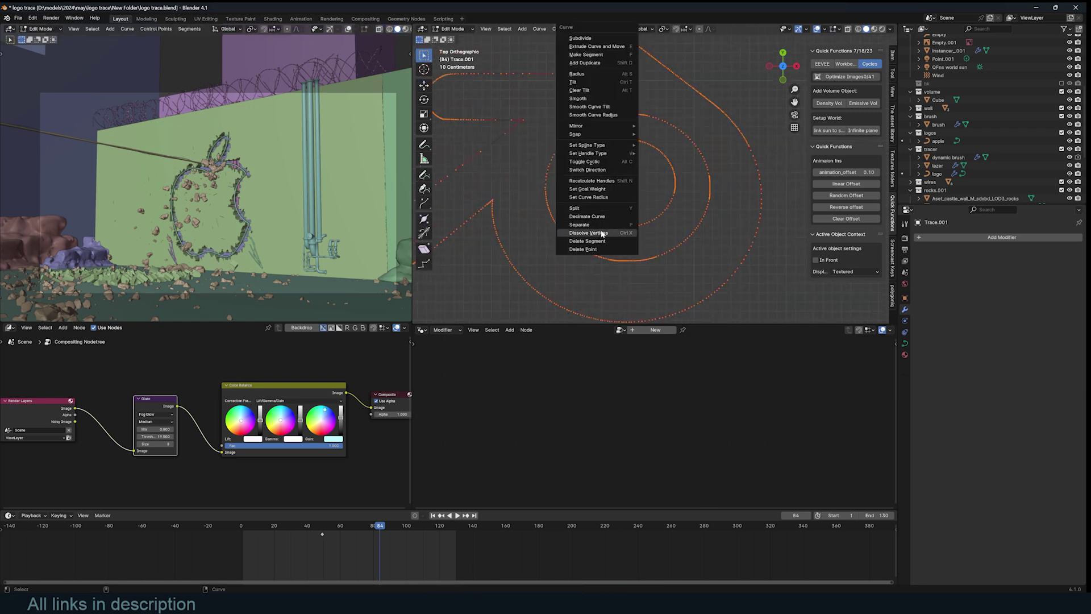
left_click(612, 216)
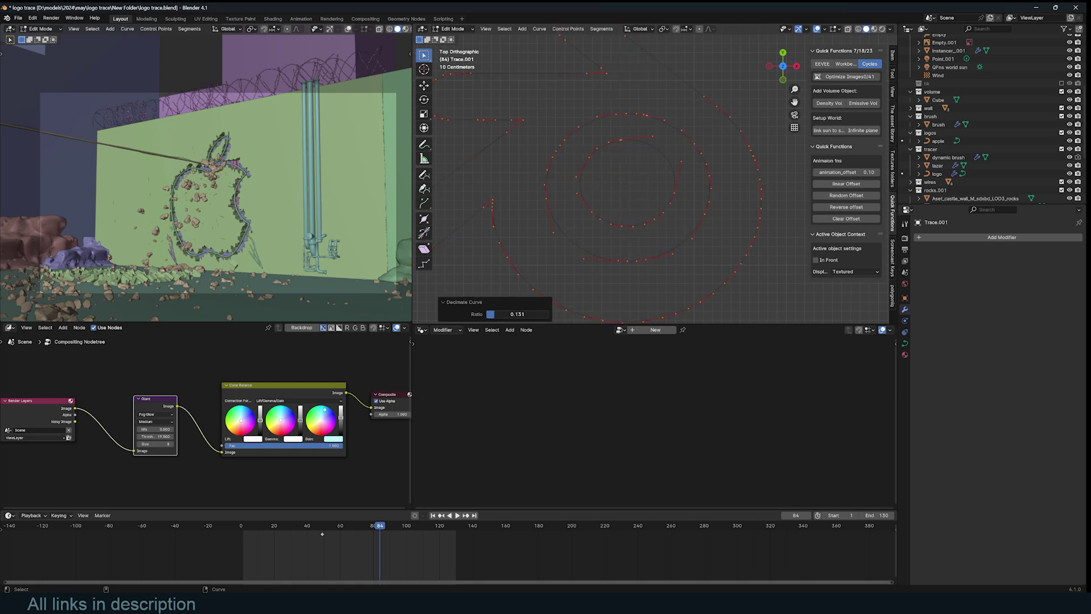
key("Tab")
- Isolate the traced logo curve in top view and set its round bevel depth to 0.01 m
scroll(525, 227, "down", 6)
middle_click_drag(517, 261, 602, 202)
scroll(658, 187, "up", 4)
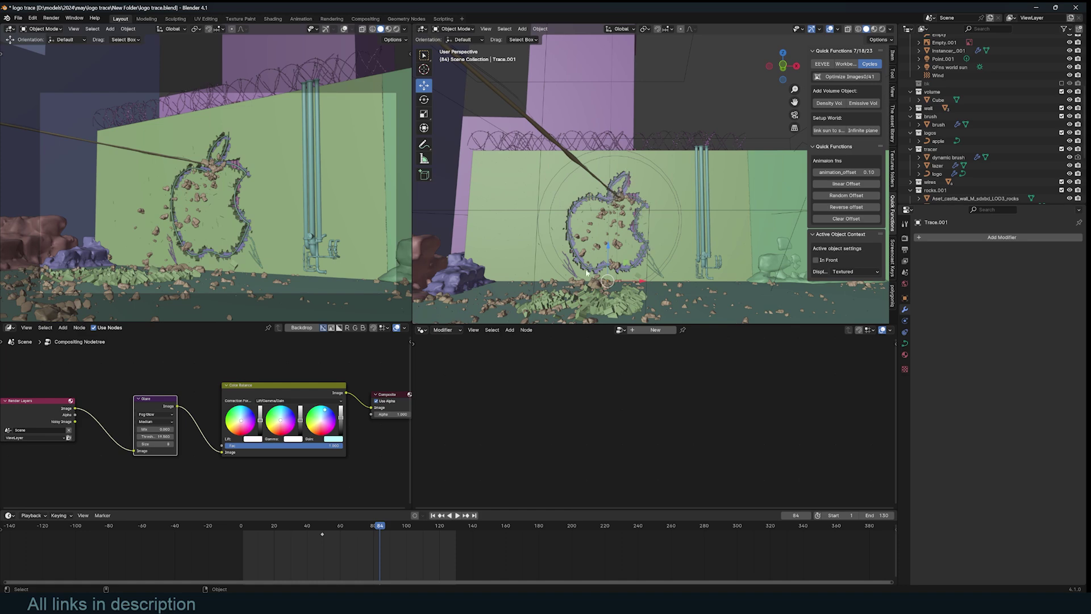
key("KP_Divide")
key("KP_7")
scroll(698, 186, "up", 4)
middle_click_drag(700, 183, 648, 202, "shift")
key("Tab")
key("Tab")
middle_click_drag(554, 232, 589, 231, "shift")
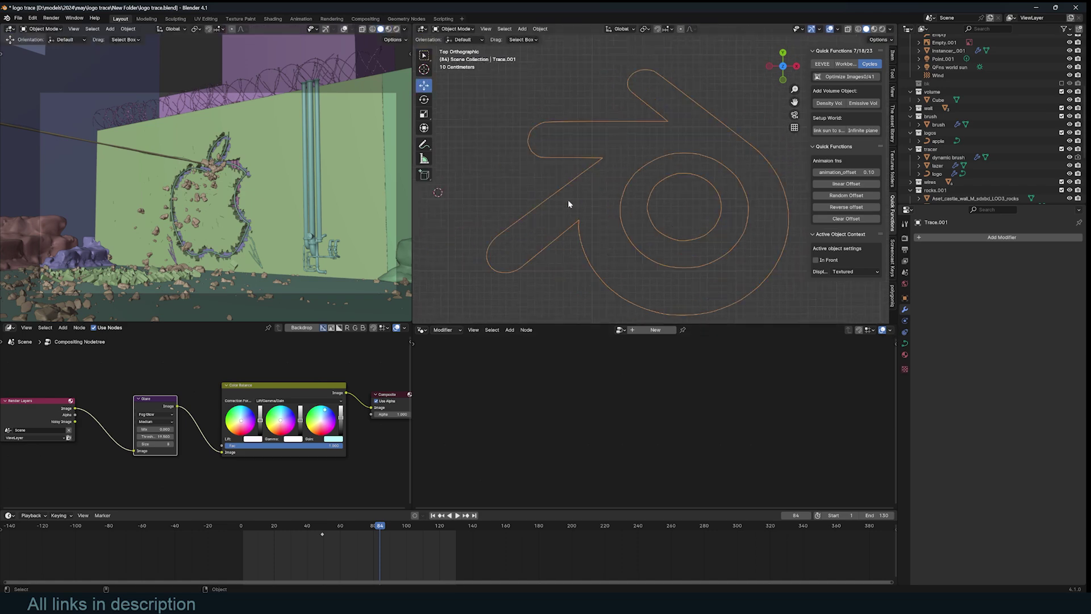
left_click(906, 345)
left_click_drag(1003, 455, 1023, 454)
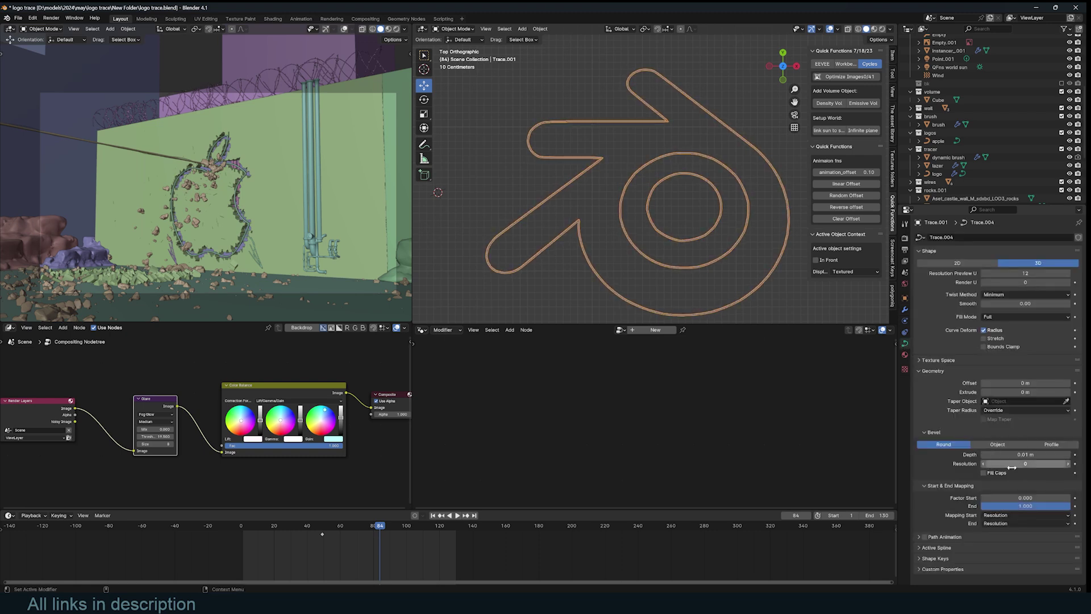
- Open the logo's closed splines with Toggle Cyclic in the U direction, testing Factor Start and returning it to 0
mouse_move(1029, 496)
left_mouse_down()
mouse_move(1067, 497)
mouse_move(986, 497)
left_mouse_up()
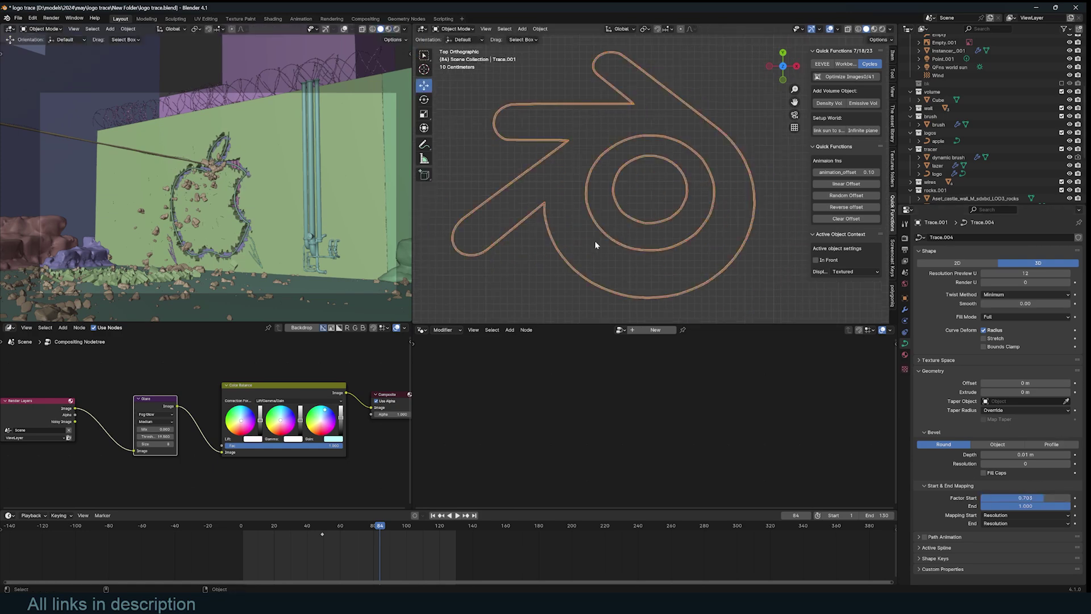
key("Tab")
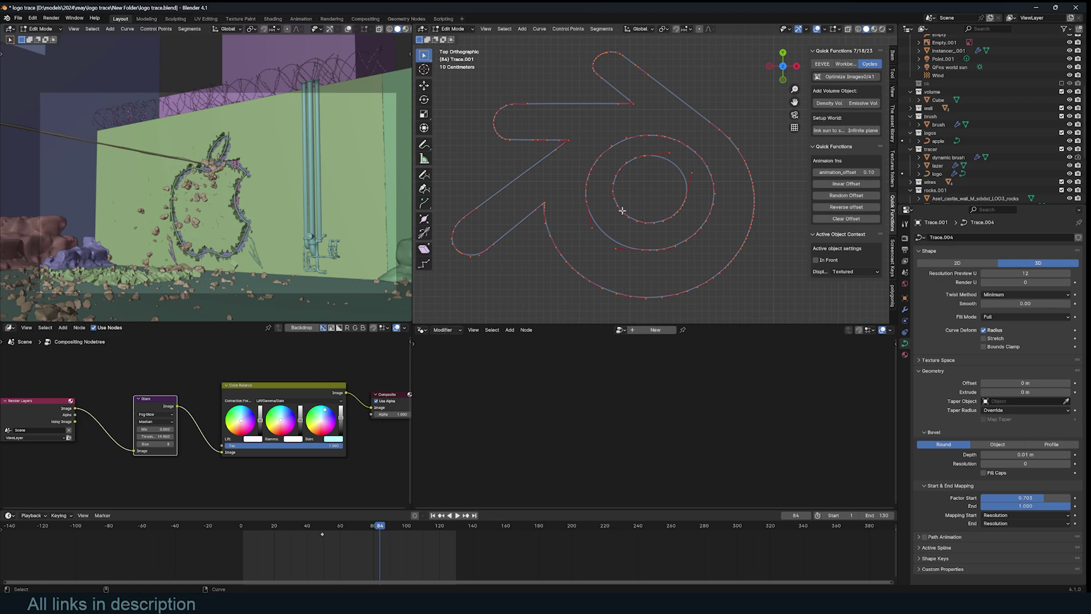
key("alt+c")
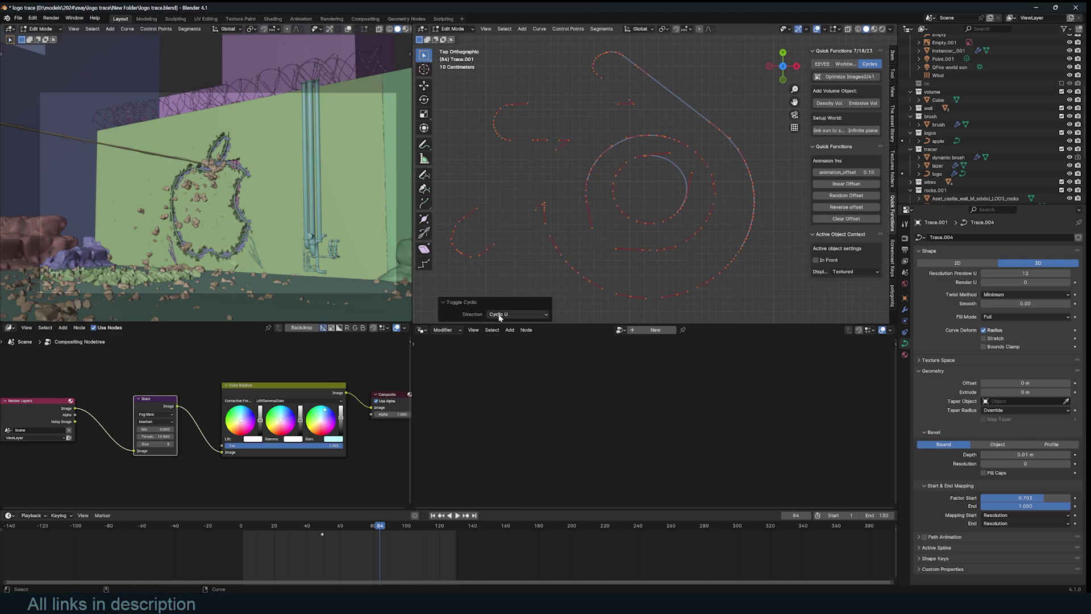
key("Tab")
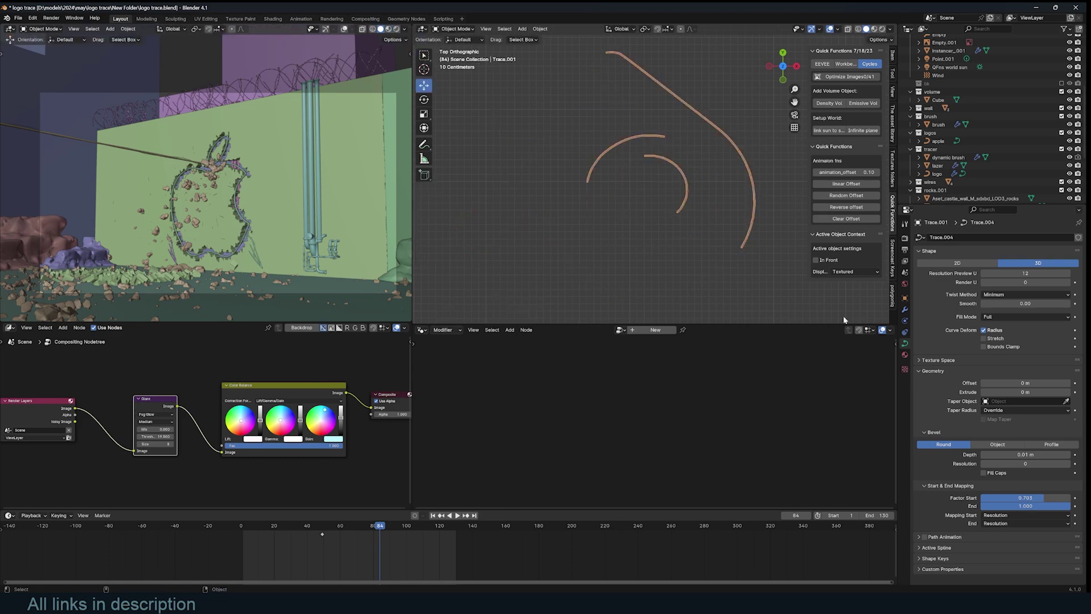
left_click_drag(1044, 494, 981, 497)
- Break the outer outline at the inner corner below the lowest arm by deleting the selected part of the curve
key("Tab")
scroll(480, 230, "up", 8)
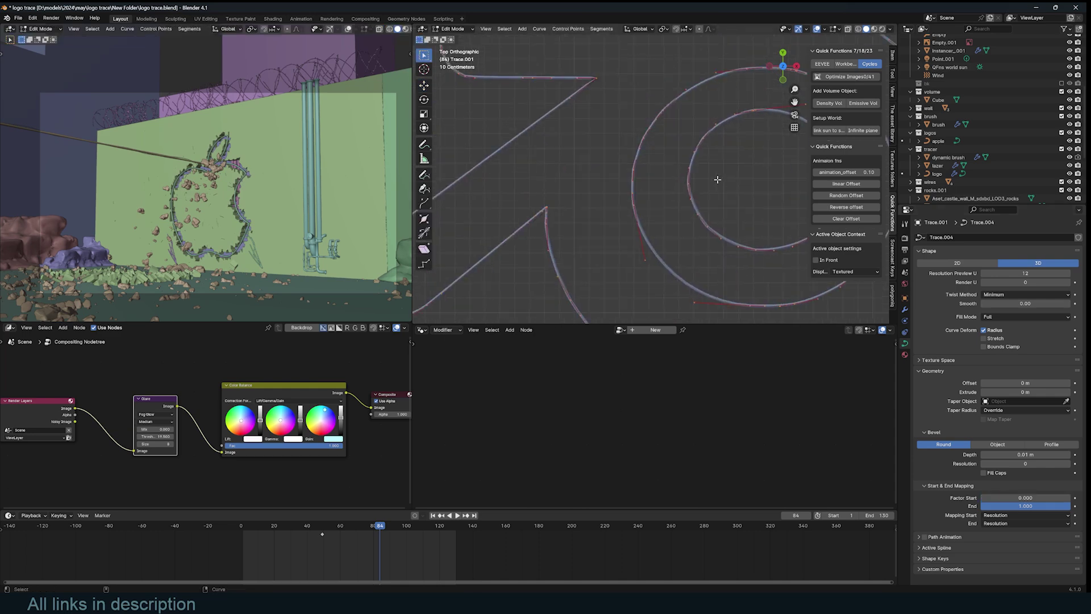
left_click_drag(479, 250, 479, 250)
scroll(479, 249, "up", 4)
middle_click_drag(507, 246, 576, 262, "shift")
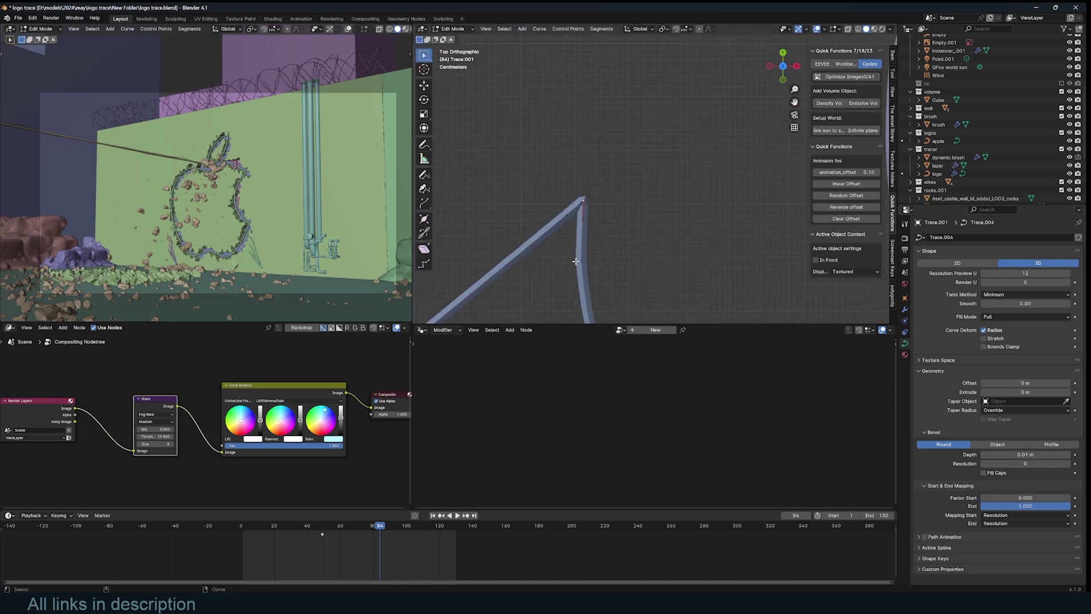
left_click_drag(573, 172, 583, 264)
right_click(560, 83)
left_click(560, 85)
left_click_drag(575, 198, 605, 242)
key("x")
left_click(601, 250)
scroll(586, 234, "down", 8)
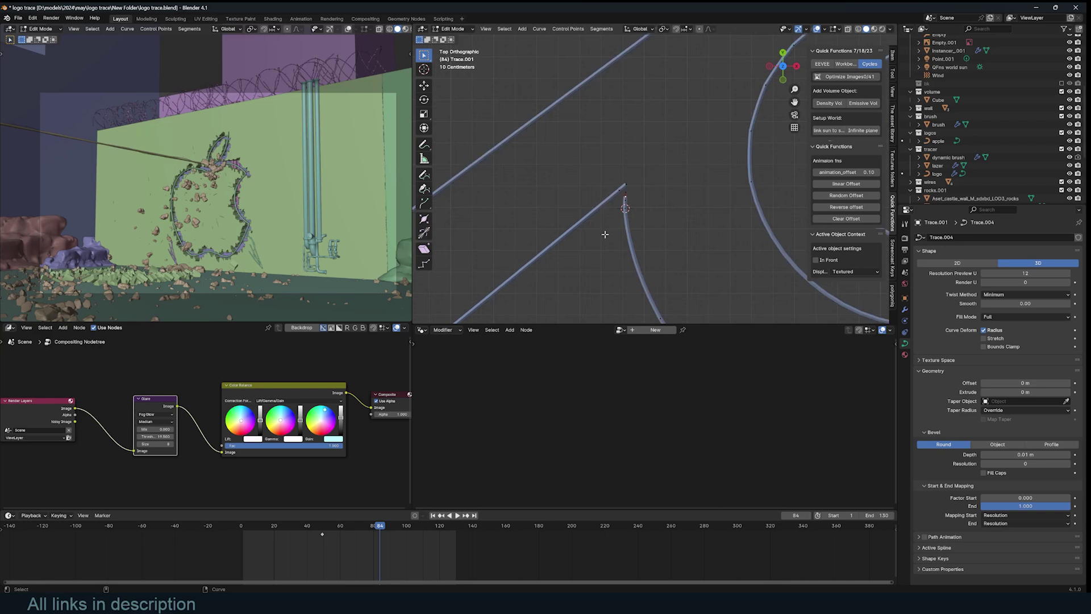
- Examine the outline's points at the rounded tip of the uppermost arm by trial-moving them
key("Tab")
scroll(595, 258, "up", 8)
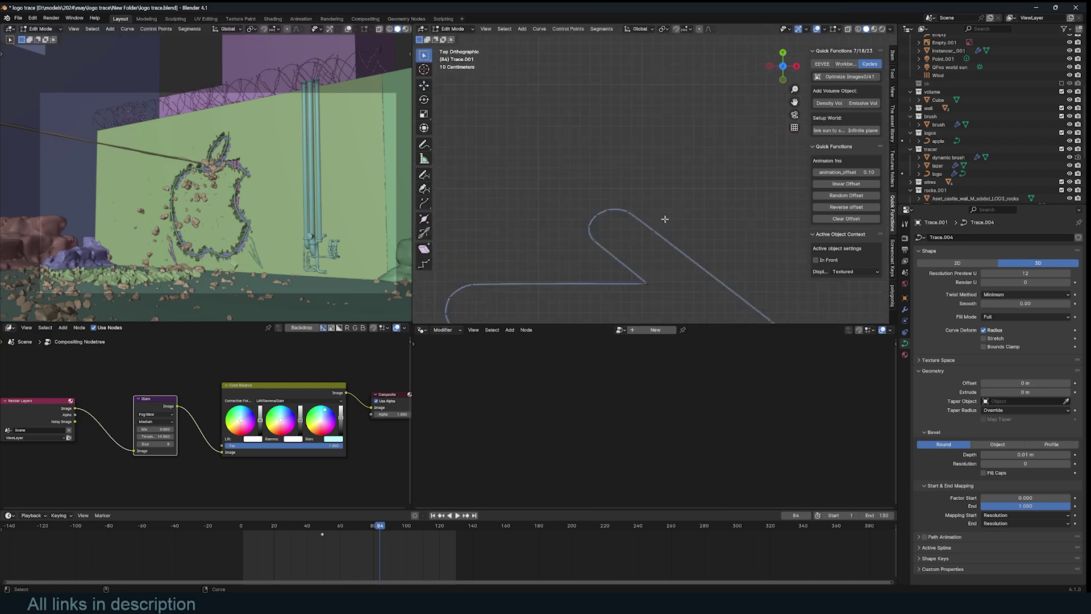
key("Tab")
scroll(603, 245, "up", 5)
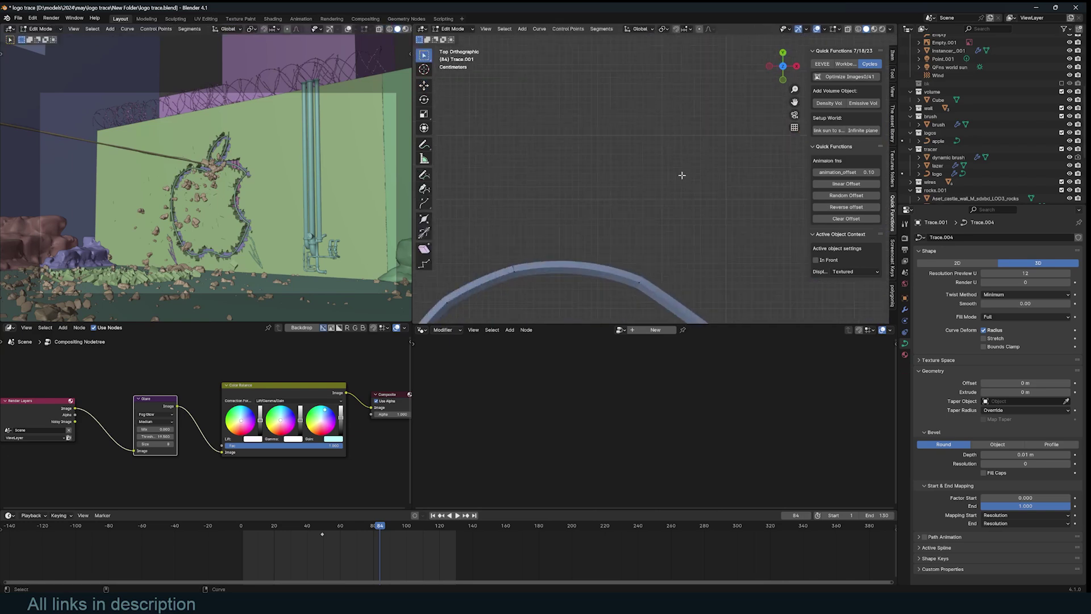
key("g")
right_click(500, 246)
left_click_drag(492, 243, 540, 300)
left_click(515, 276)
key("g")
right_click(537, 258)
- Preview how the whole logo curve trims from its start by sweeping Factor Start and returning it to 0
key("Tab")
key("KP_Decimal")
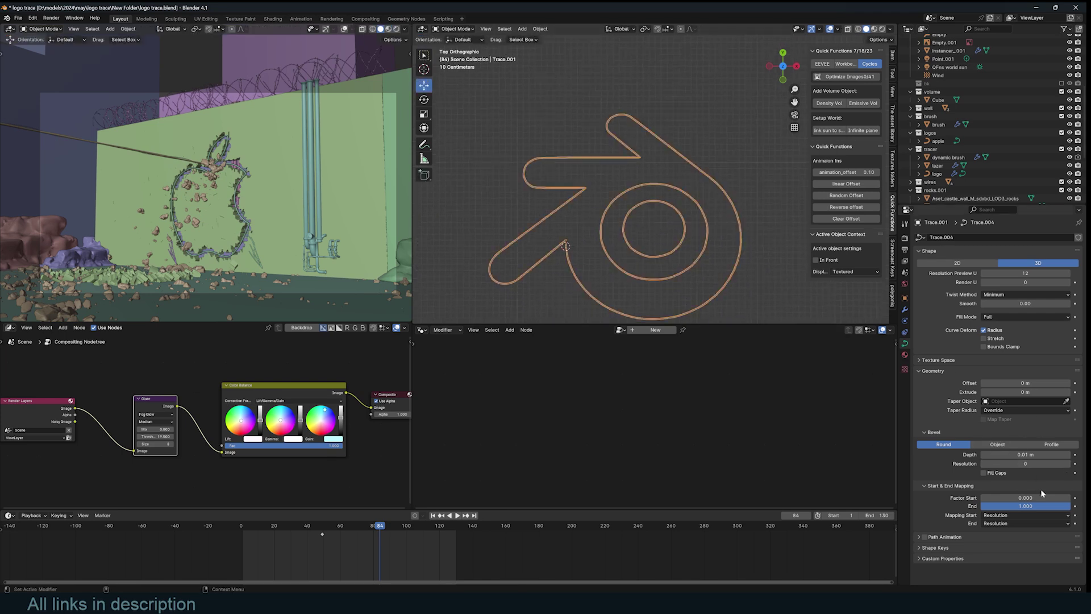
left_click_drag(997, 497, 981, 497)
left_click_drag(1010, 498, 1070, 498)
- Delete the selected part of the outer ring on its left side to create a new opening
scroll(621, 209, "up", 5)
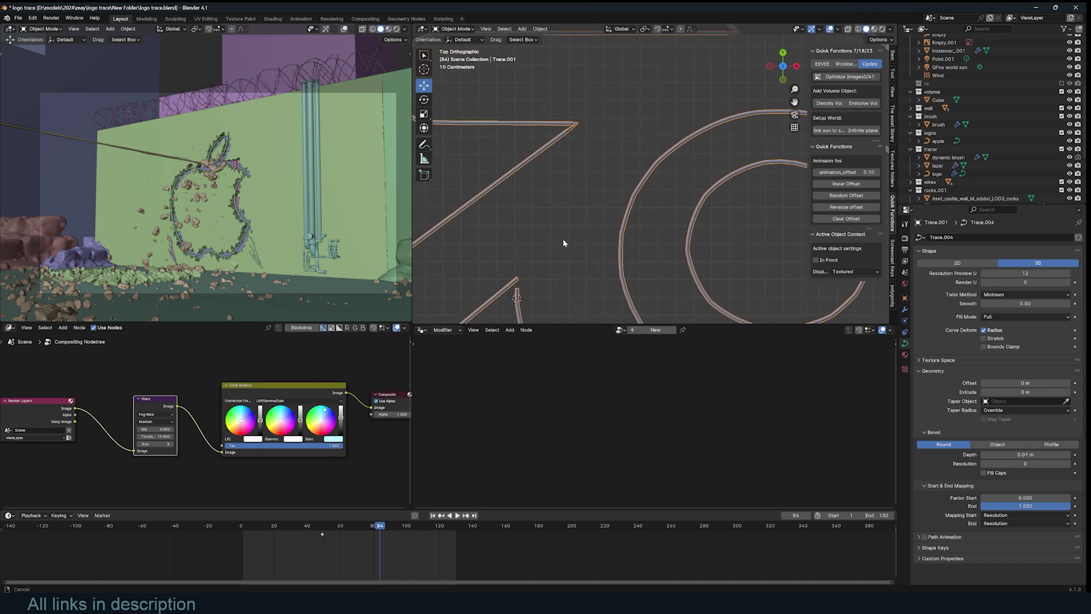
key("Tab")
left_click(521, 293)
scroll(623, 188, "up", 2)
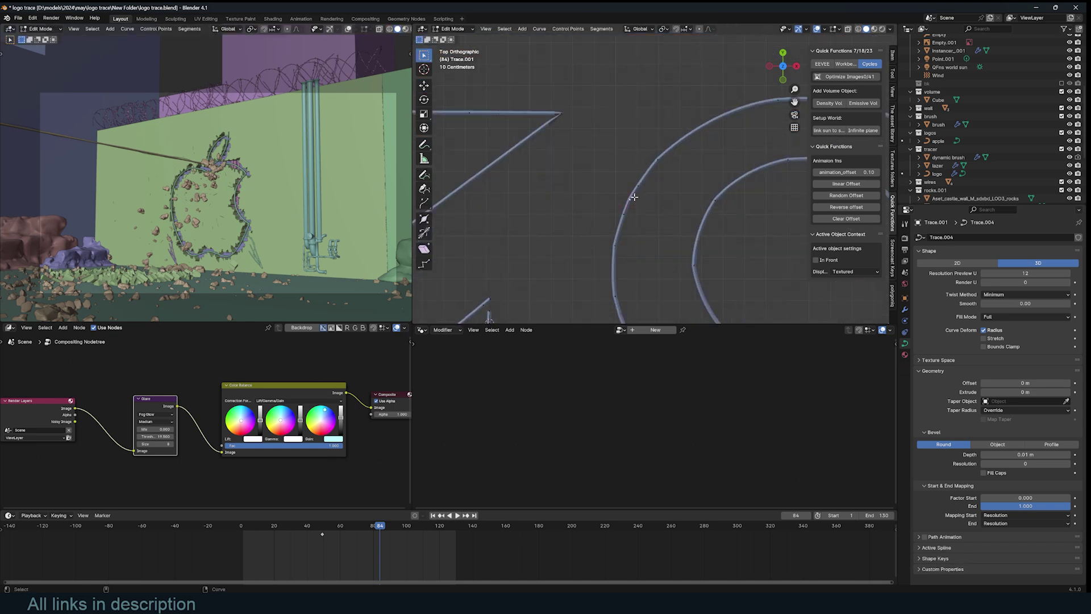
scroll(634, 219, "up", 2)
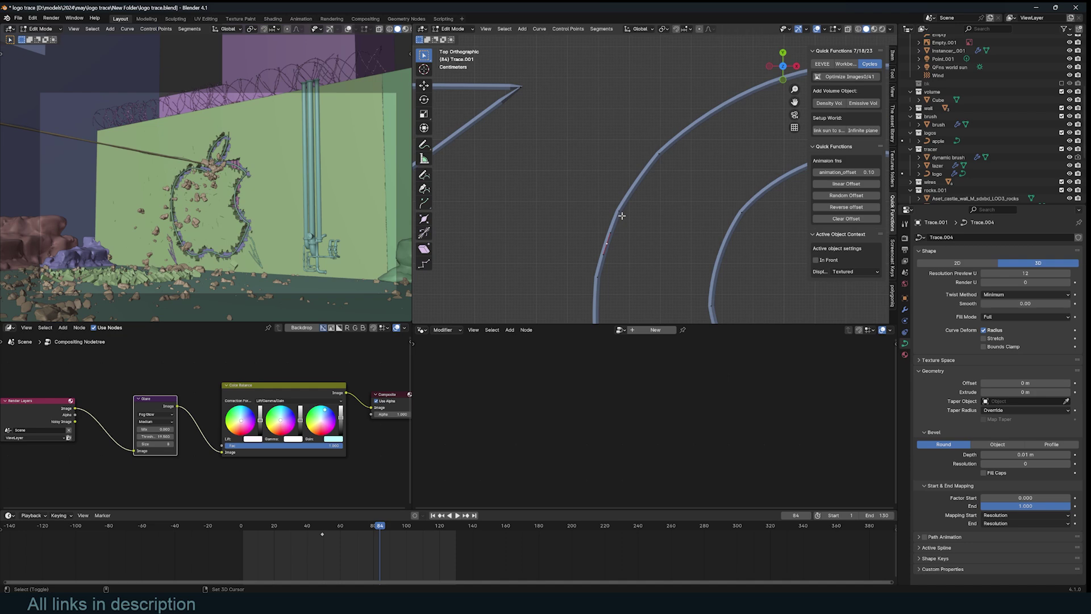
key("x")
left_click(615, 237)
left_click(618, 216)
- Connect the outer ring's selected end points with a new segment and scale the selection
middle_click_drag(563, 248, 646, 170, "shift")
scroll(648, 168, "down", 4)
left_click(568, 244, "shift")
key("f")
key("s")
left_click(660, 251)
middle_click_drag(669, 116, 643, 133, "shift")
- Check where the edited ring begins by adjusting the curve's Factor Start
key("Tab")
scroll(648, 170, "down", 3)
mouse_move(1002, 497)
left_mouse_down()
mouse_move(1019, 497)
mouse_move(995, 497)
left_mouse_up()
scroll(690, 135, "up", 3)
key("Tab")
left_click(714, 122)
key("Tab")
key("Tab")
scroll(568, 187, "up", 3)
left_click_drag(552, 179, 556, 187)
key("ctrl+z")
- Recheck the finished logo curve's start points in object mode by adjusting Factor Start
scroll(669, 165, "down", 2)
key("Tab")
scroll(669, 193, "down", 4)
left_click(643, 223)
mouse_move(1024, 500)
left_mouse_down()
mouse_move(1049, 501)
mouse_move(1003, 498)
mouse_move(1069, 498)
mouse_move(1022, 497)
left_mouse_up()
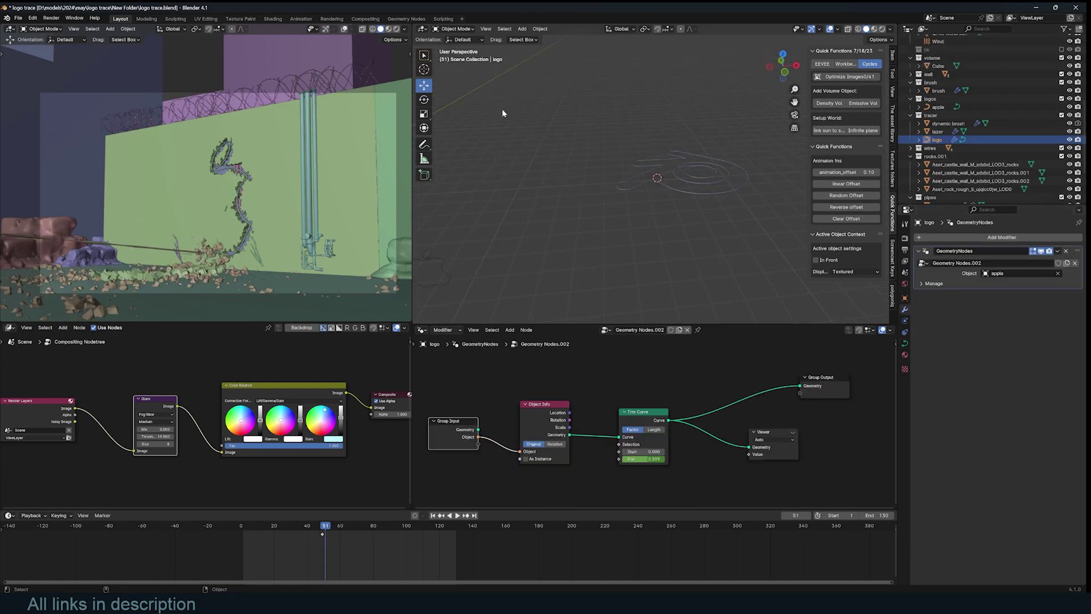
- Copy the traced Blender logo curve and switch to the other, unsaved Blender file to place it there
left_click(645, 166)
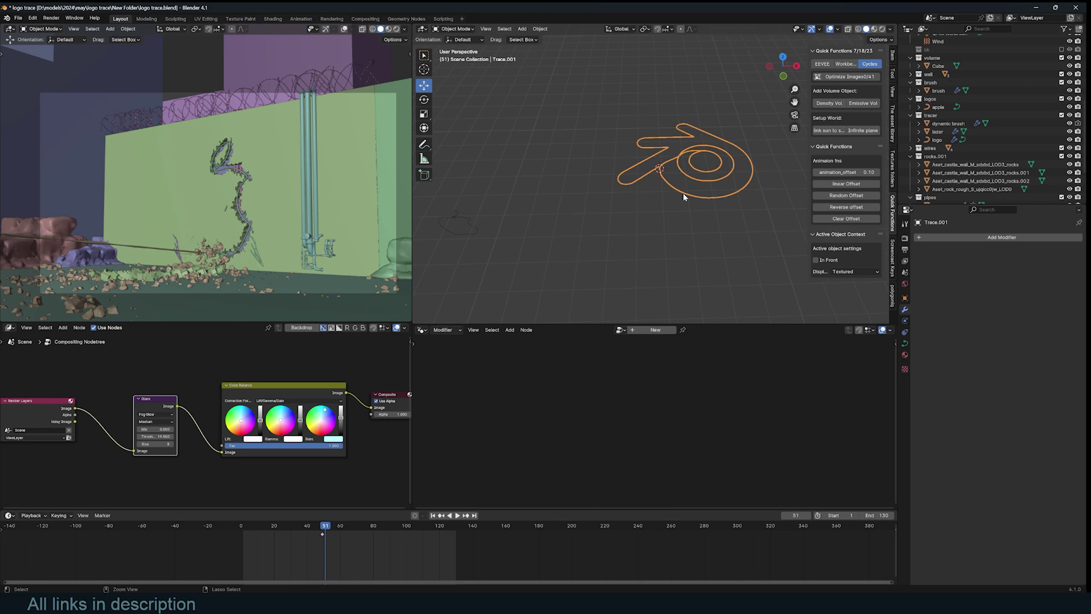
mouse_move(540, 591)
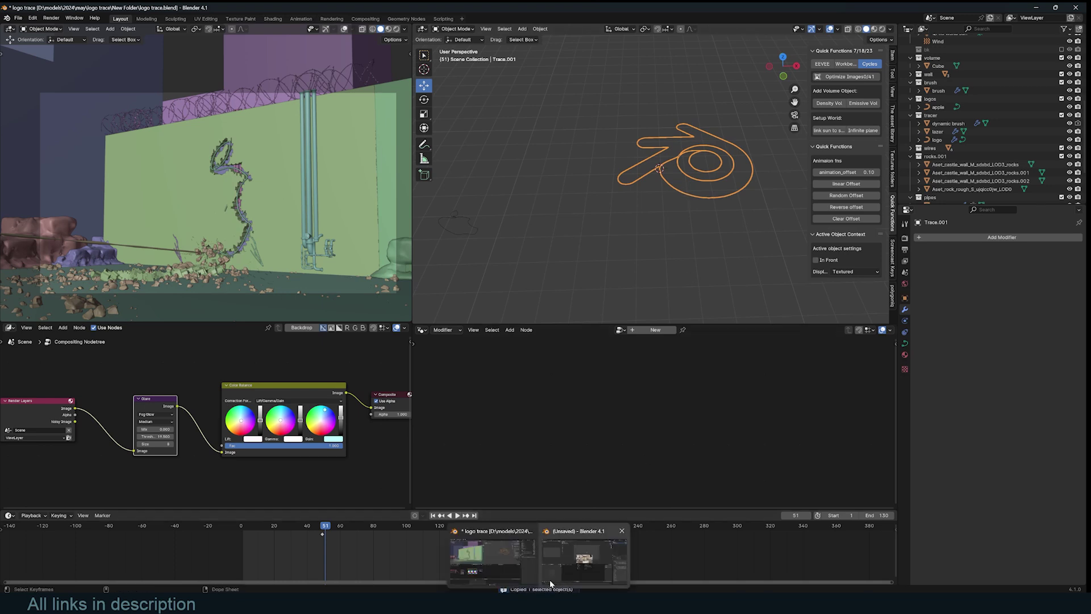
left_click(585, 560)
- Add a mesh plane and rotate it 90° about the X axis to stand upright
key("shift+a")
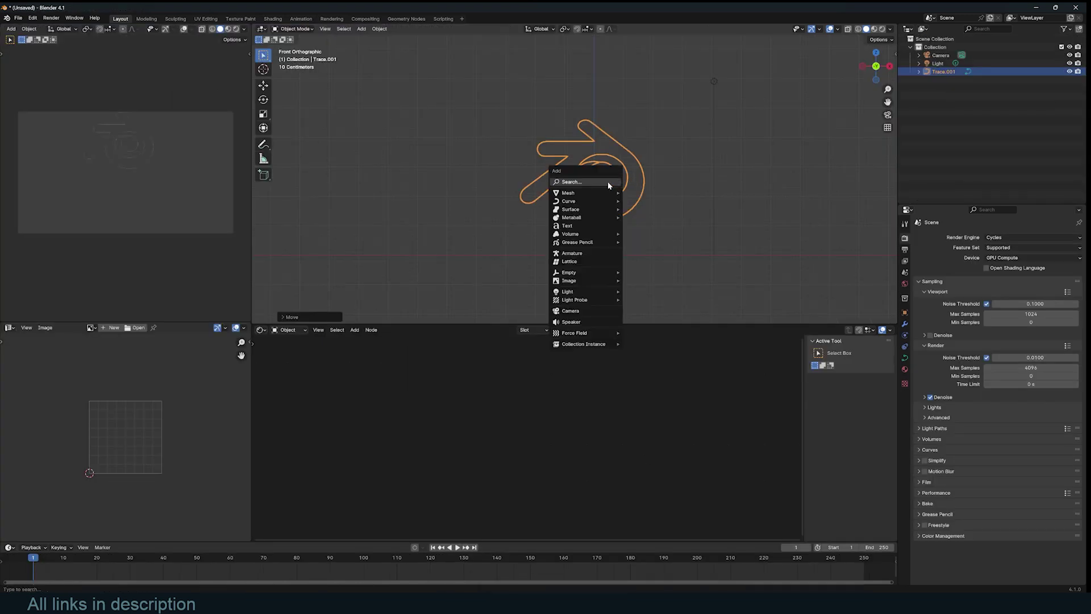
mouse_move(612, 196)
left_click(653, 195)
key("r")
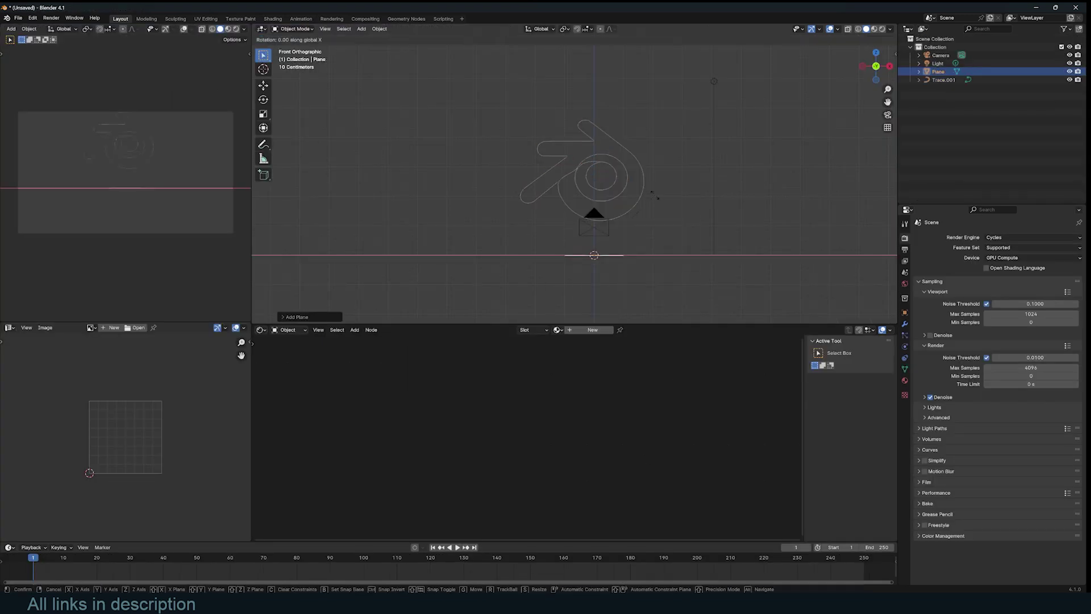
key("x")
key("9")
key("0")
key("Return")
- Enlarge the plane, raise it along Z to back the logo, and stretch it along X into a wide wall
key("s")
left_click(755, 193)
key("g")
key("z")
left_click(701, 137)
key("s")
key("x")
left_click(747, 158)
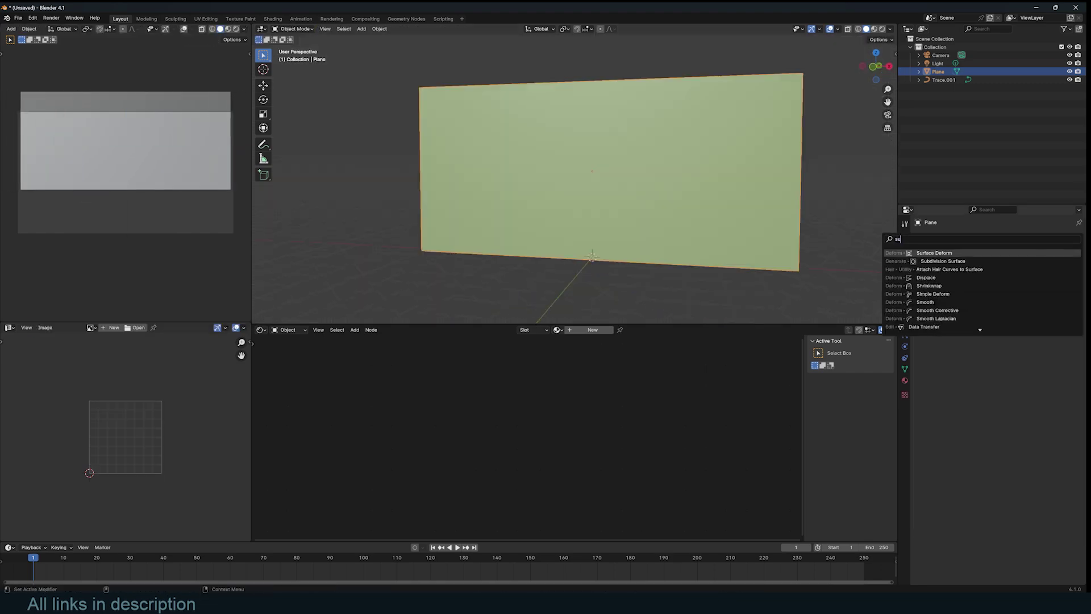
- Add a Subdivision Surface modifier to the wall plane, set it to Simple with viewport level 2, and show the wireframe
type("b")
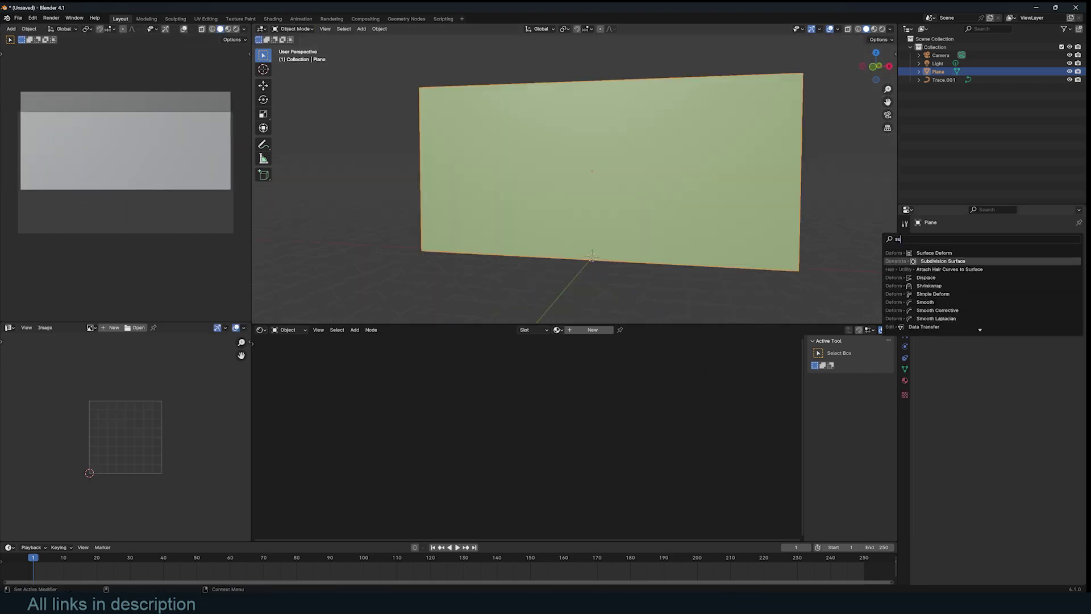
key("Return")
left_click(1028, 263)
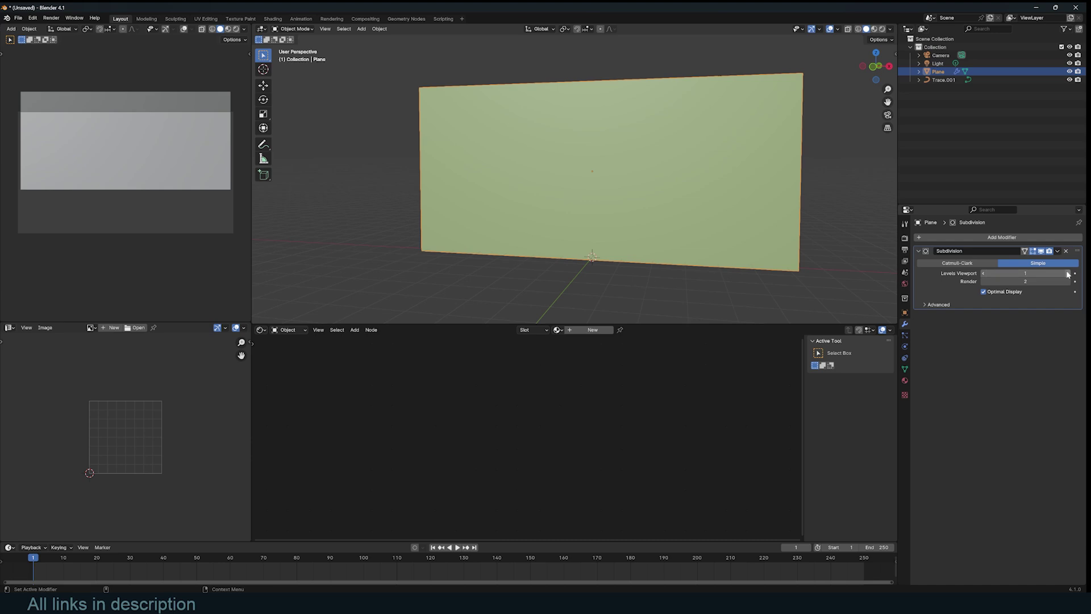
middle_click_drag(708, 226, 683, 221)
key("q")
left_click(684, 221)
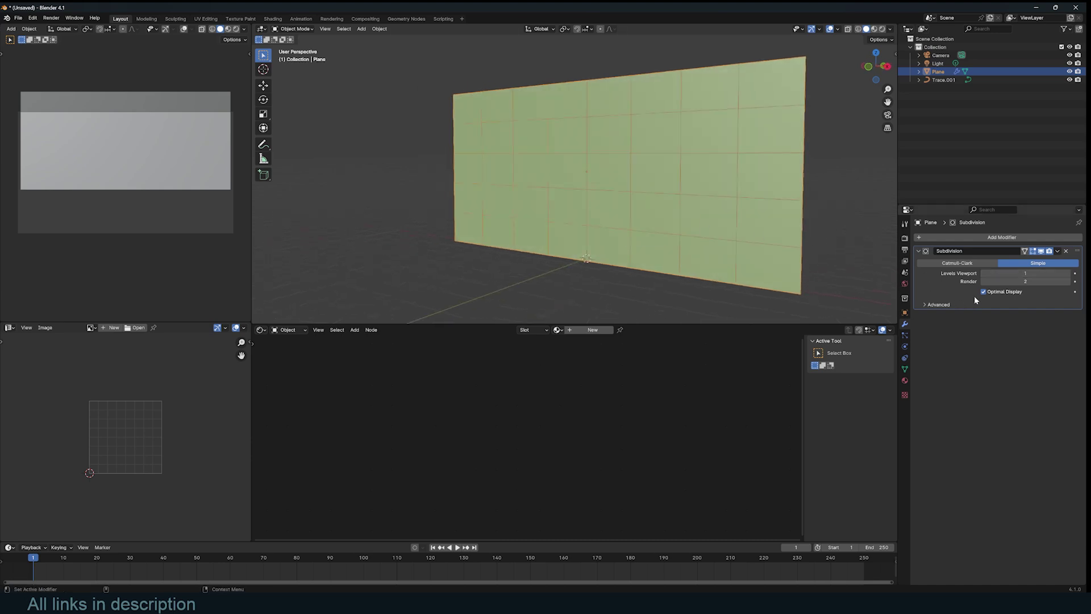
middle_click_drag(625, 185, 585, 164)
left_click(1066, 273)
middle_click_drag(683, 186, 670, 182)
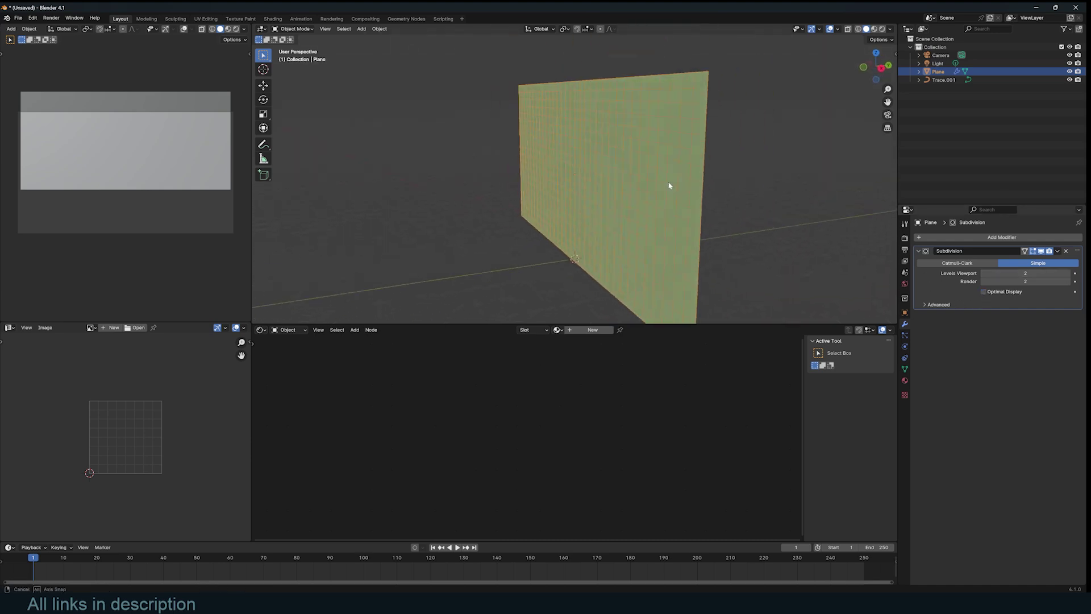
- Add an Explode modifier and a new emitter particle system to the wall plane
left_click(904, 335)
left_click(905, 324)
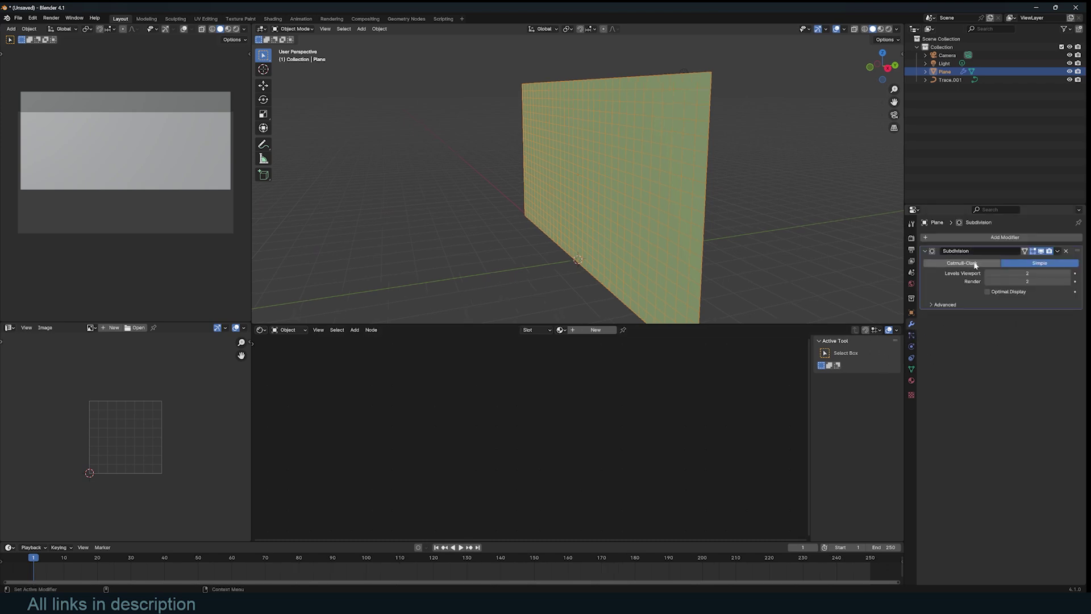
left_click(991, 238)
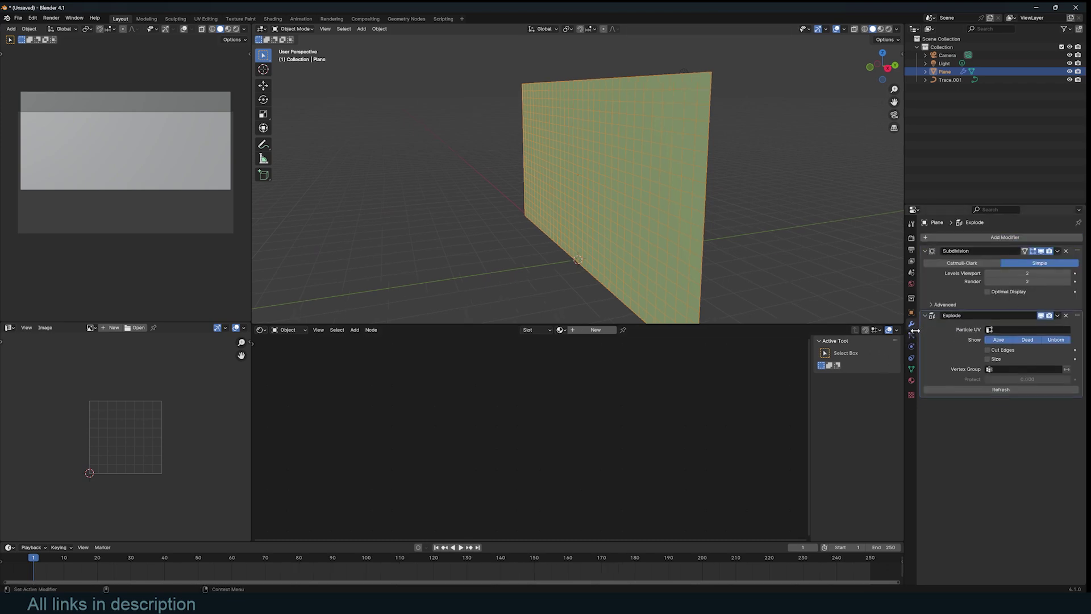
left_click(912, 335)
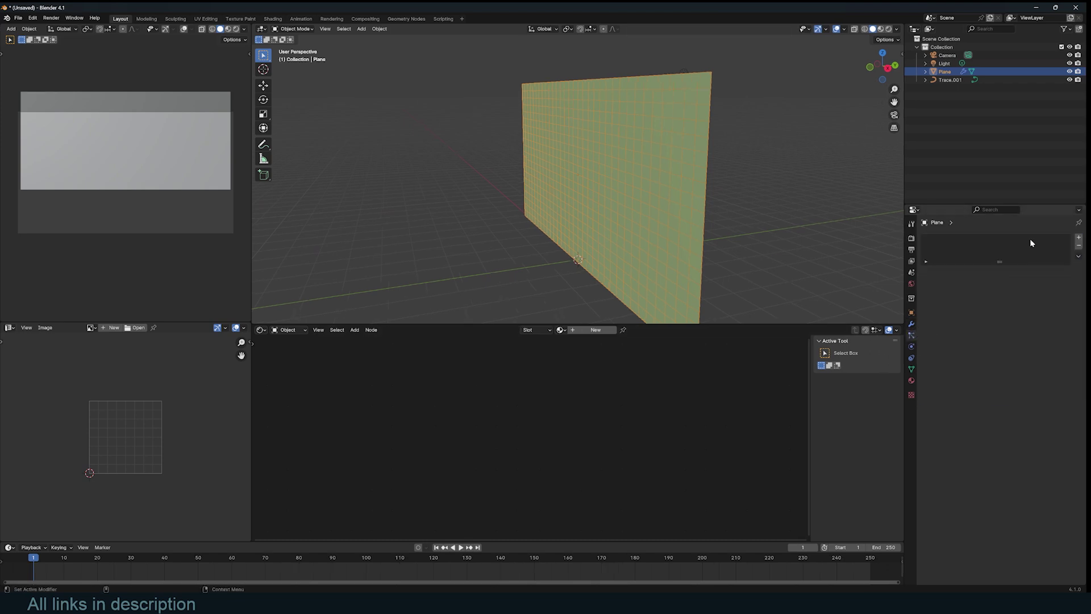
left_click(1078, 237)
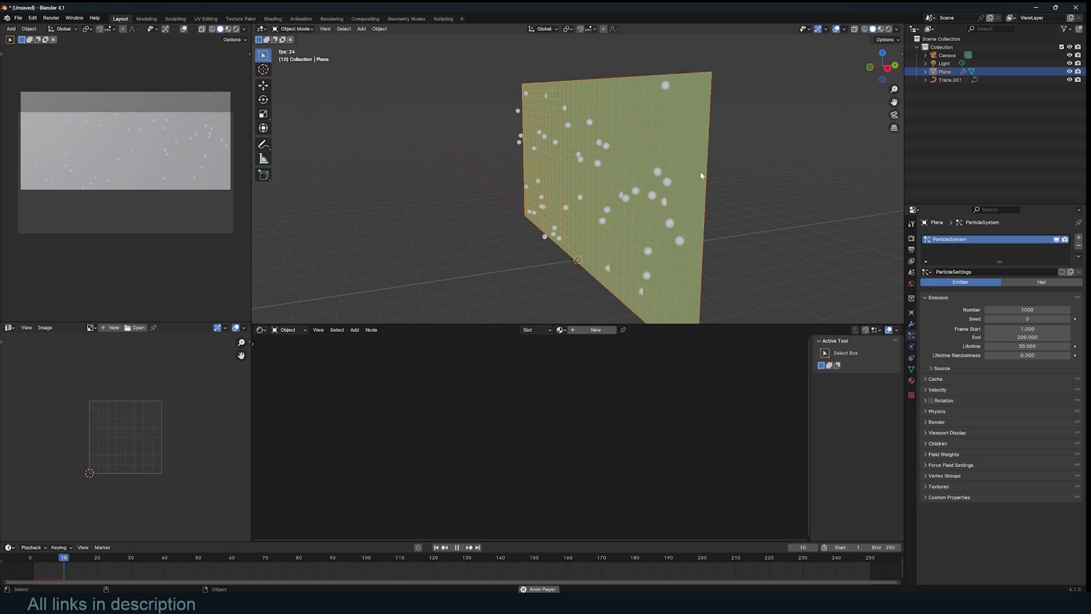
- Reorder the modifiers so Explode comes after the particle system, and play the animation to check the wall breaking apart
left_click(912, 323)
left_click_drag(1077, 402, 1079, 312)
key("space")
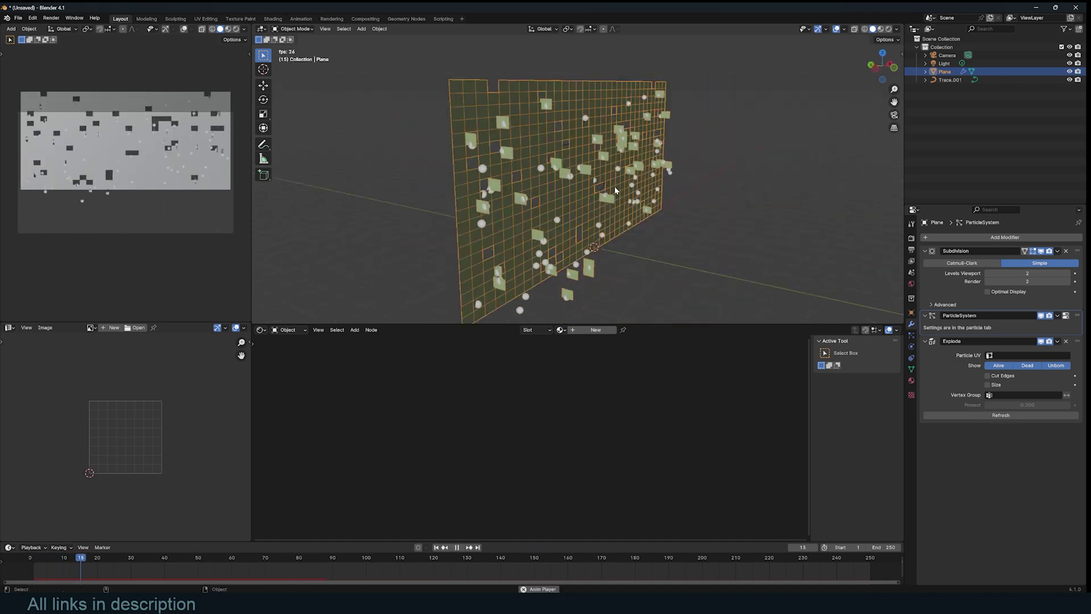
key("Escape")
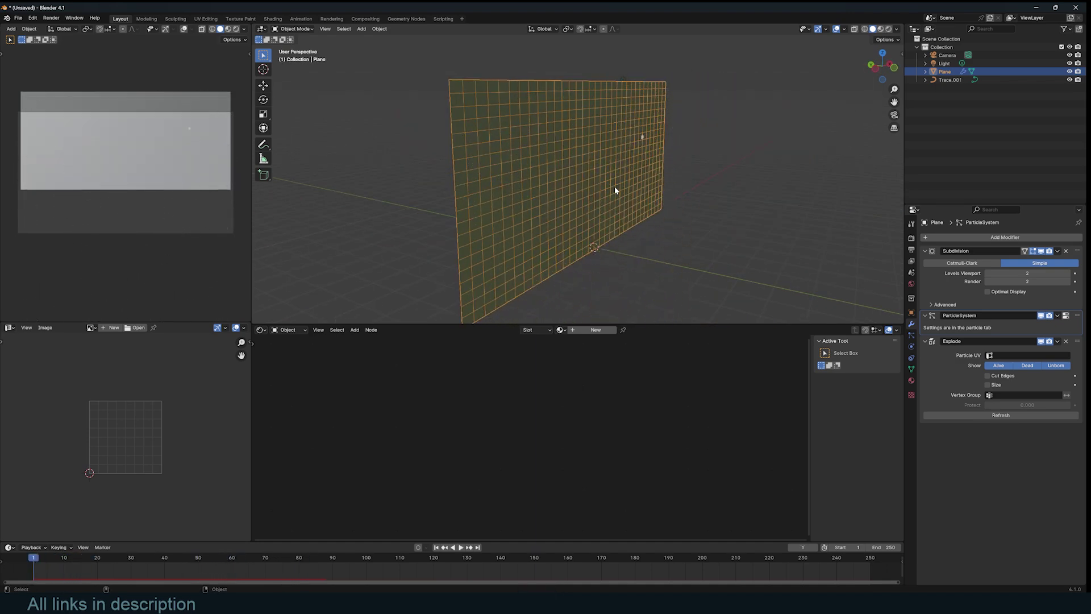
- Enable Cut Edges on the Explode modifier and replay the animation to inspect the fragments
left_click(1009, 376)
middle_click_drag(706, 190, 640, 193)
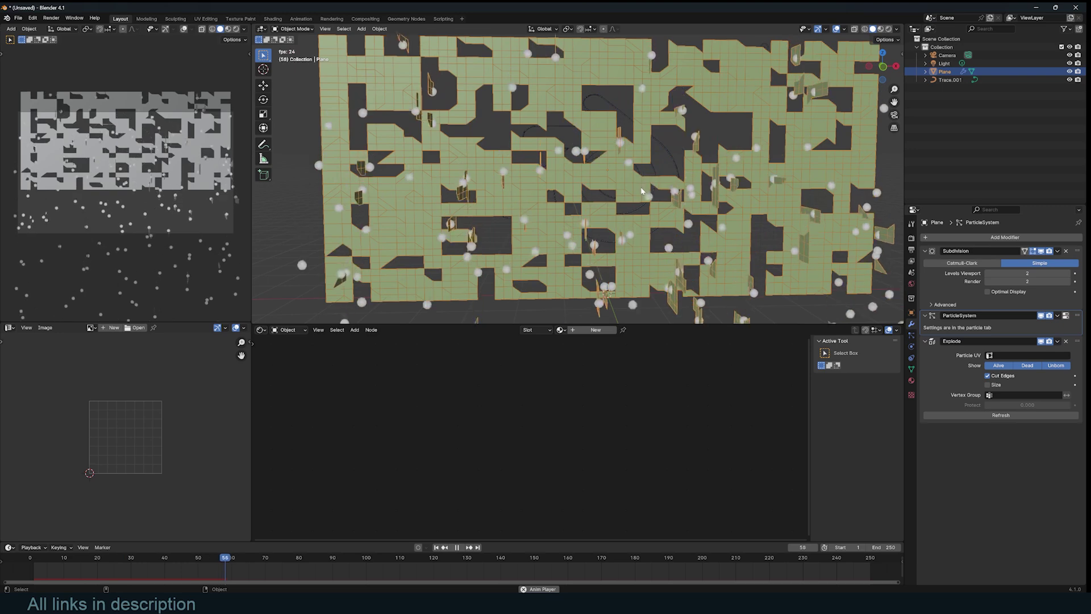
key("Escape")
key("space")
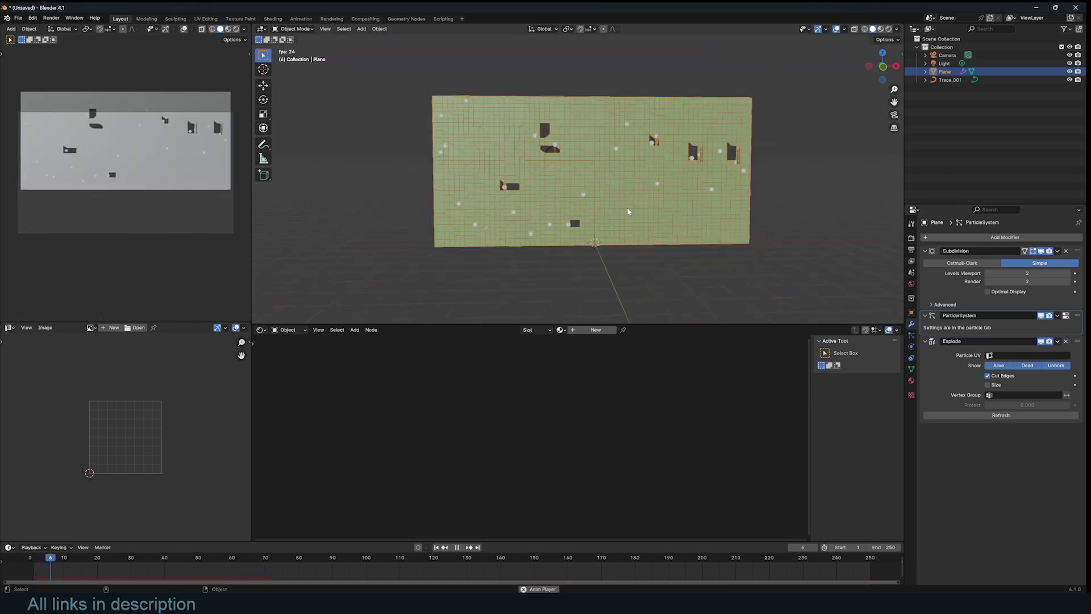
scroll(629, 211, "up", 3)
key("Escape")
middle_click_drag(564, 173, 618, 187)
key("space")
- Add a Decimate modifier to the wall plane and place it directly after the Subdivision modifier
left_click(1019, 237)
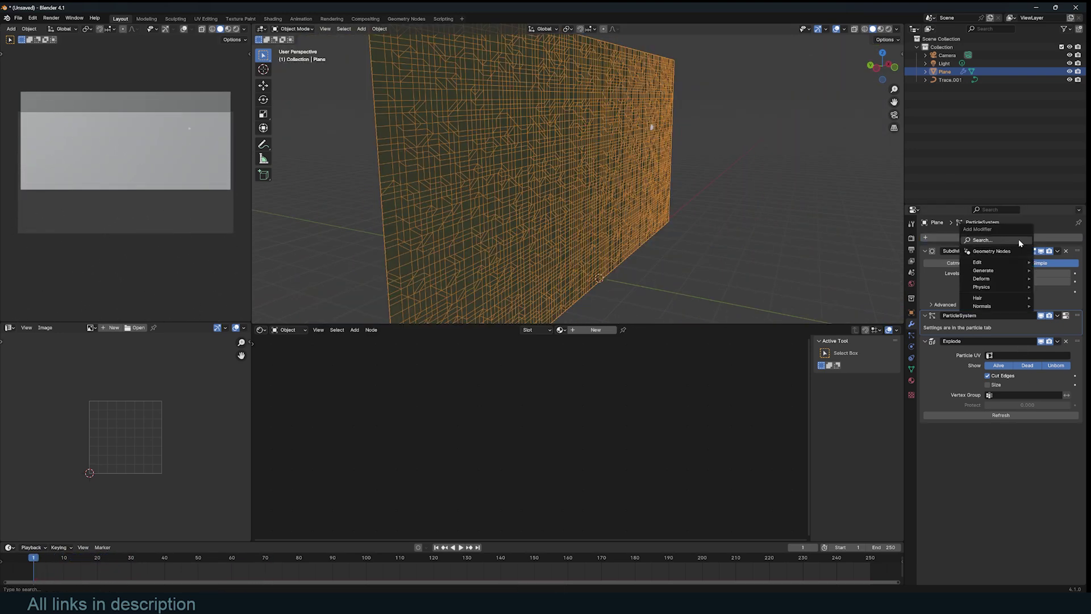
left_click(1019, 241)
type("de")
key("Return")
left_click_drag(1078, 430, 1081, 306)
- Lower the Decimate ratio to 0.2810 for irregular fragments and play the animation to check the particle emission
left_click_drag(1027, 337, 975, 338)
middle_click_drag(694, 219, 618, 202)
scroll(619, 202, "down", 3)
left_click_drag(1027, 337, 1018, 338)
key("space")
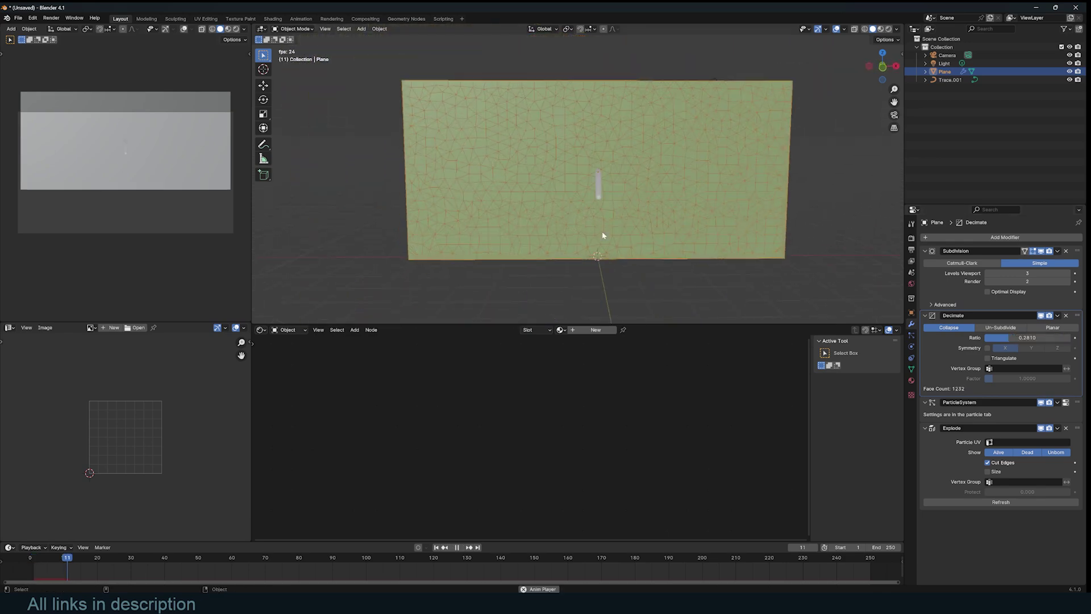
middle_click_drag(601, 236, 677, 231)
key("space")
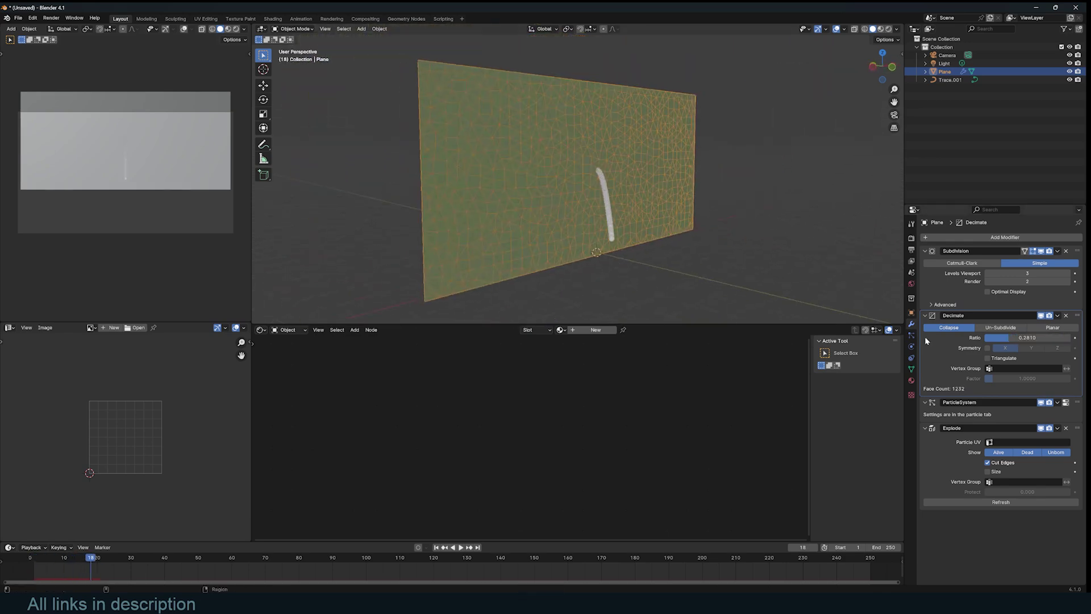
- Enable Use Modifier Stack in the particle system's emission source and replay the explosion
left_click(1065, 403)
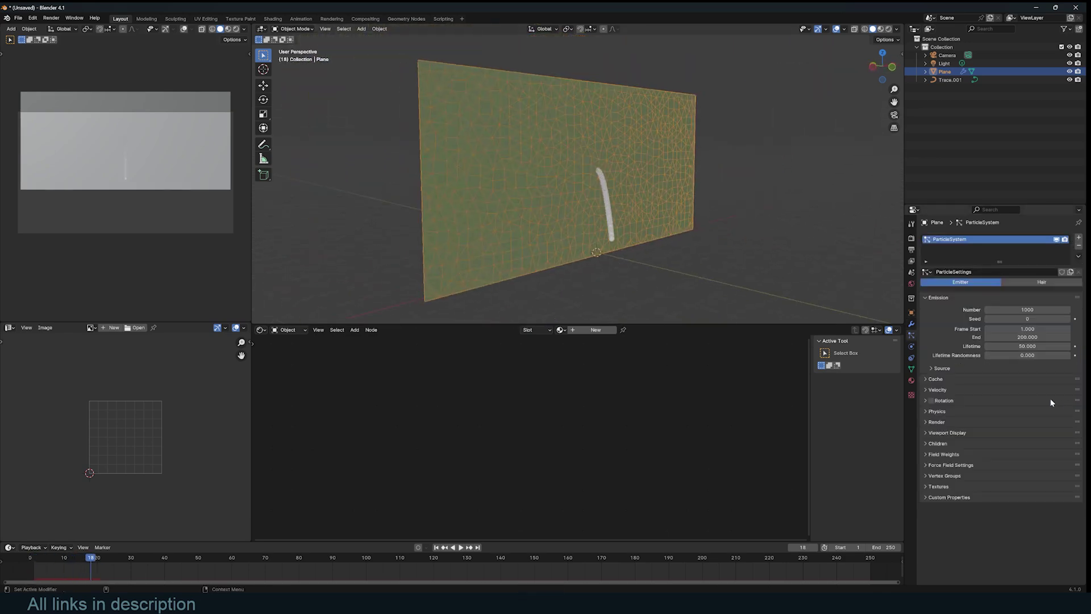
left_click(943, 368)
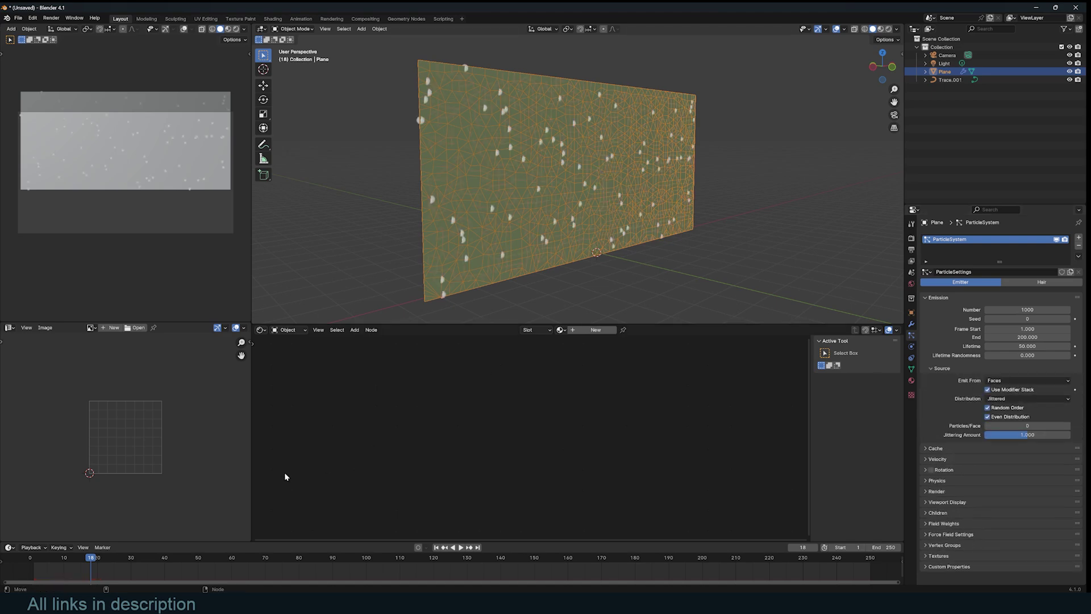
key("space")
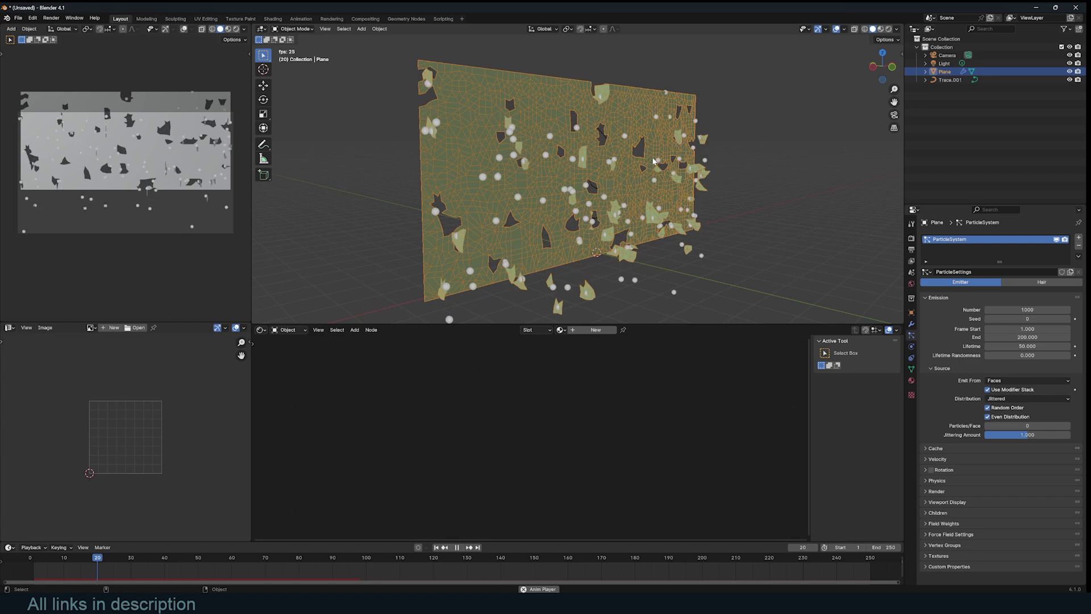
key("Escape")
left_click(912, 324)
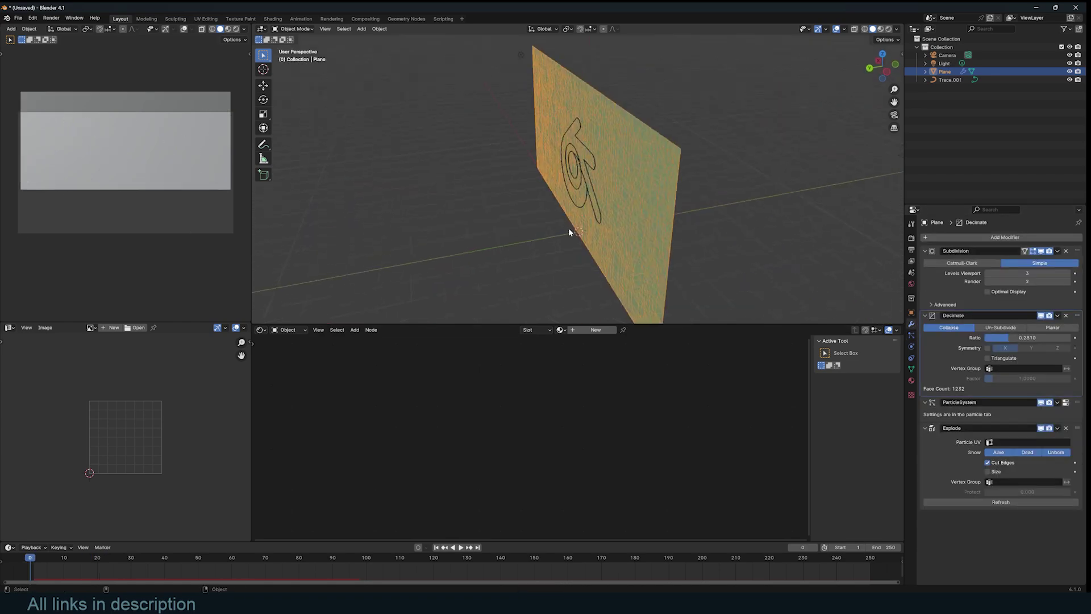
key("space")
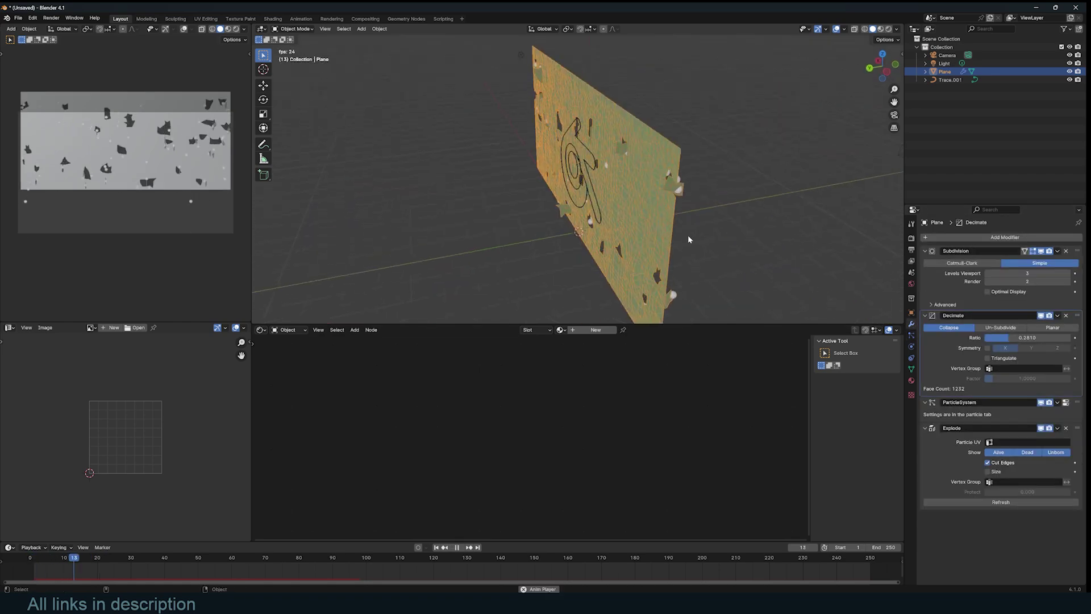
- Collapse the existing modifiers and add a Solidify modifier with a thickness of 0.2 m to the wall plane
left_click(925, 251)
left_click(926, 263)
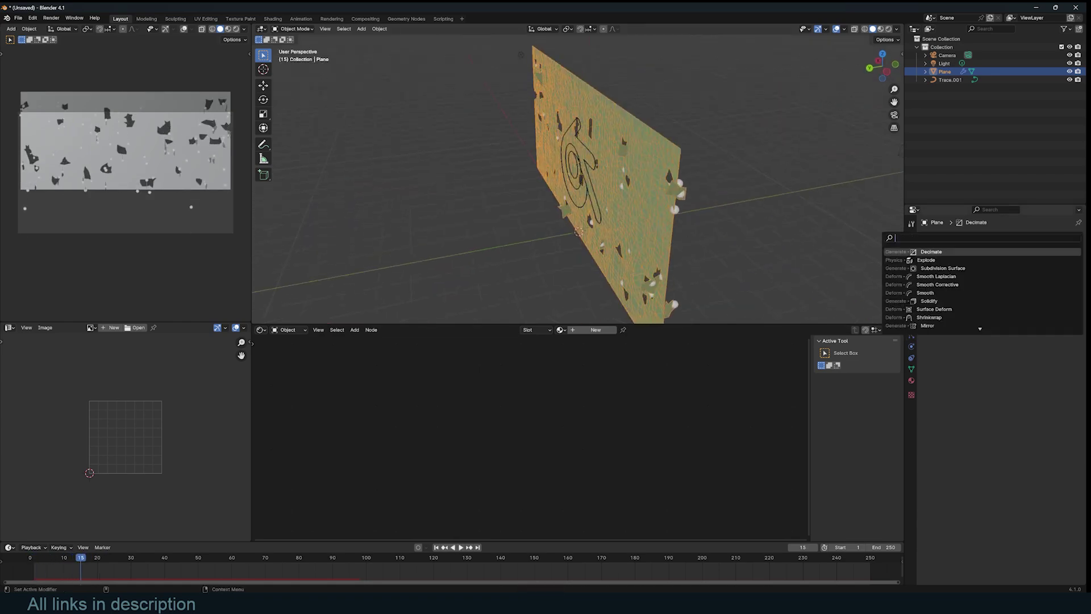
type("s")
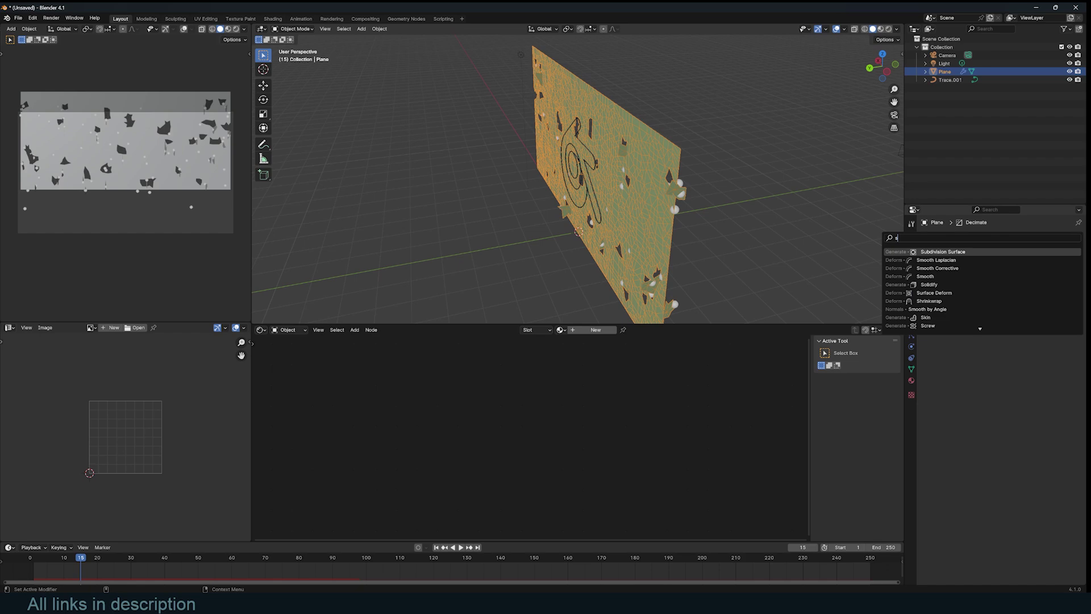
left_click(929, 284)
middle_click_drag(793, 257, 717, 257)
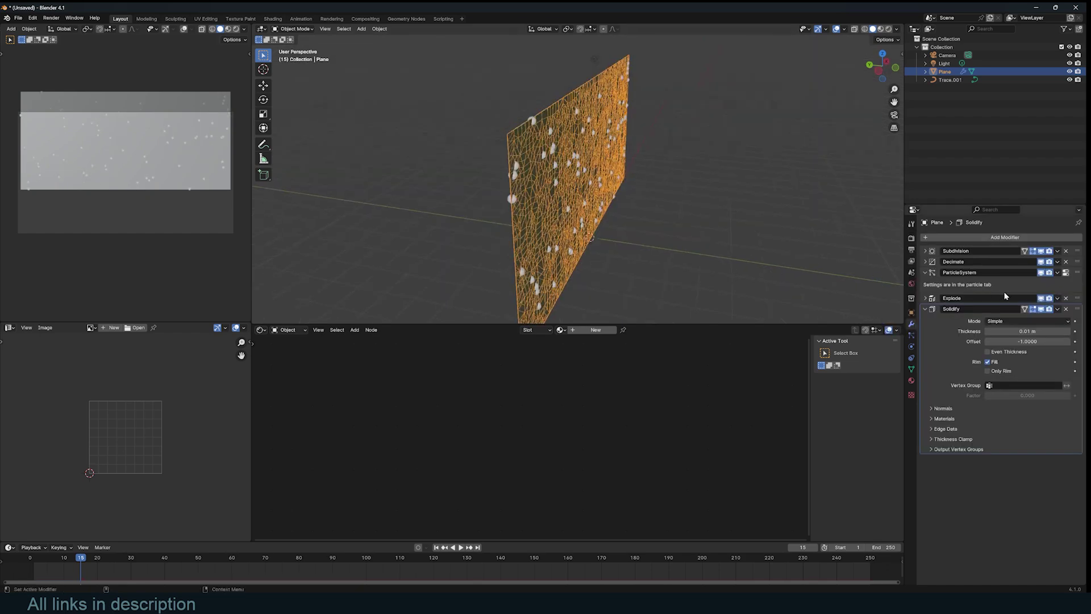
mouse_move(1028, 330)
left_mouse_down()
mouse_move(1046, 331)
mouse_move(1035, 331)
left_mouse_up()
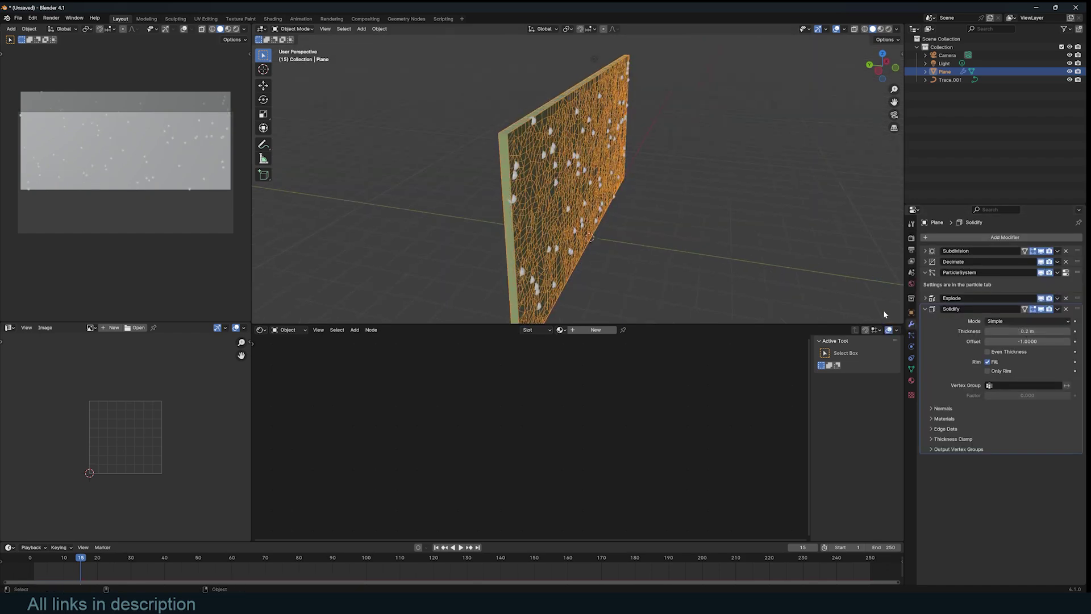
- Open the asset library's materials and search all categories for "concrete"
left_click(911, 381)
middle_click_drag(824, 241, 770, 241)
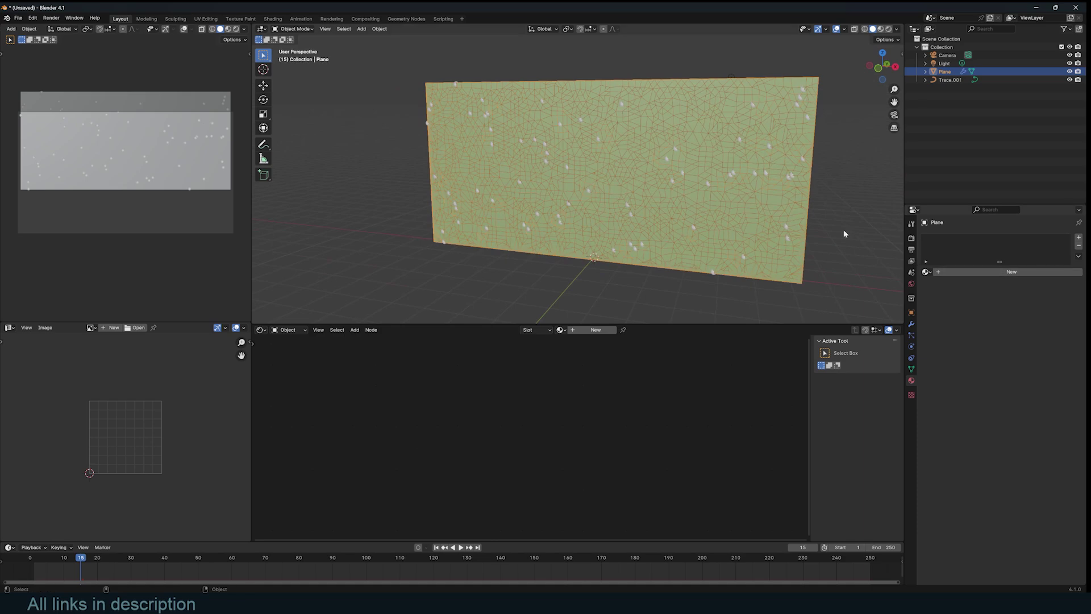
key("n")
left_click(898, 122)
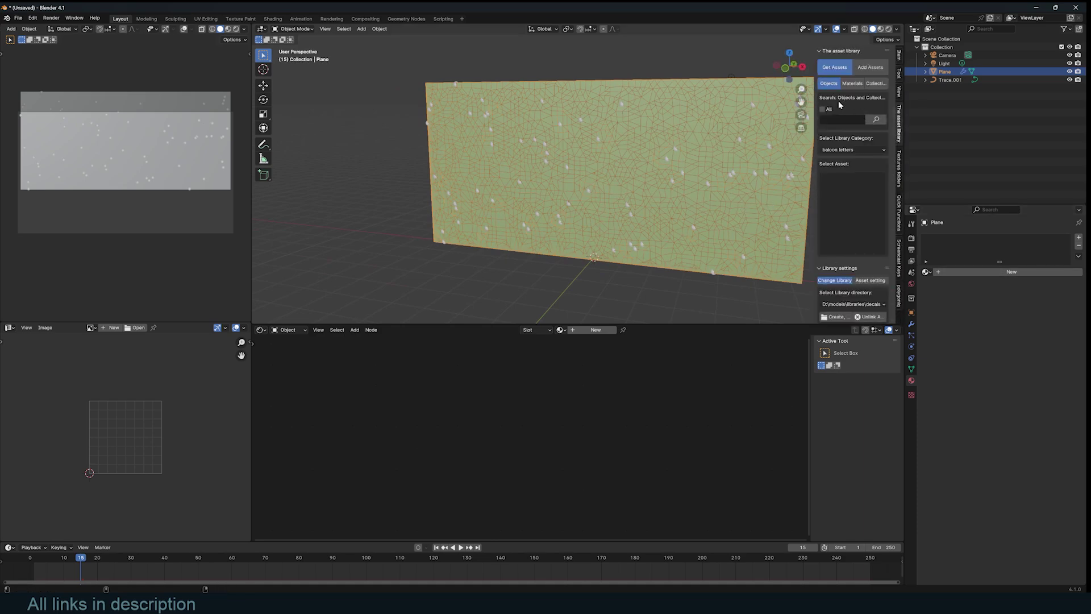
left_click(852, 83)
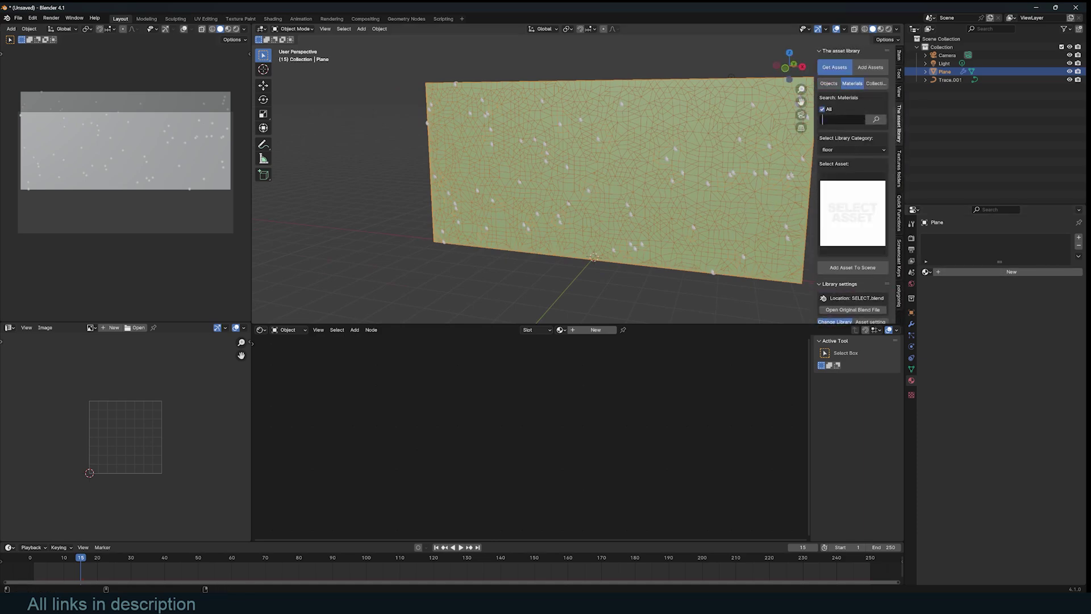
type("concrete")
key("Return")
- Apply a grey concrete material from the asset library to the wall plane and preview the animation
middle_click_drag(719, 227, 703, 226)
left_click(832, 248)
middle_click_drag(636, 180, 594, 202)
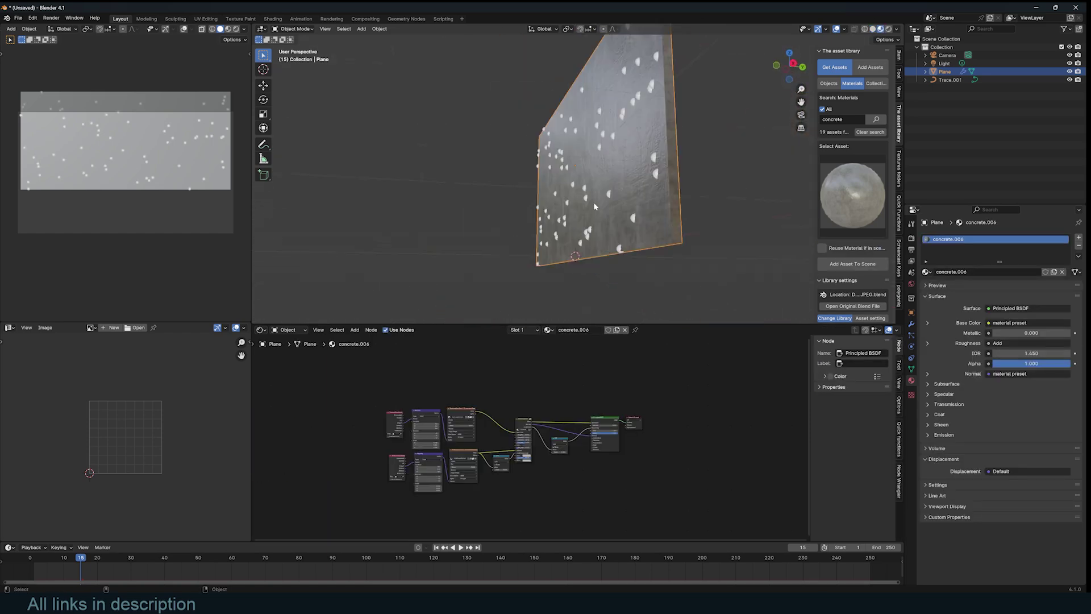
key("space")
key("Escape")
- Add a second material slot to the wall and assign the red concrete material from the asset library to it
left_click(1078, 238)
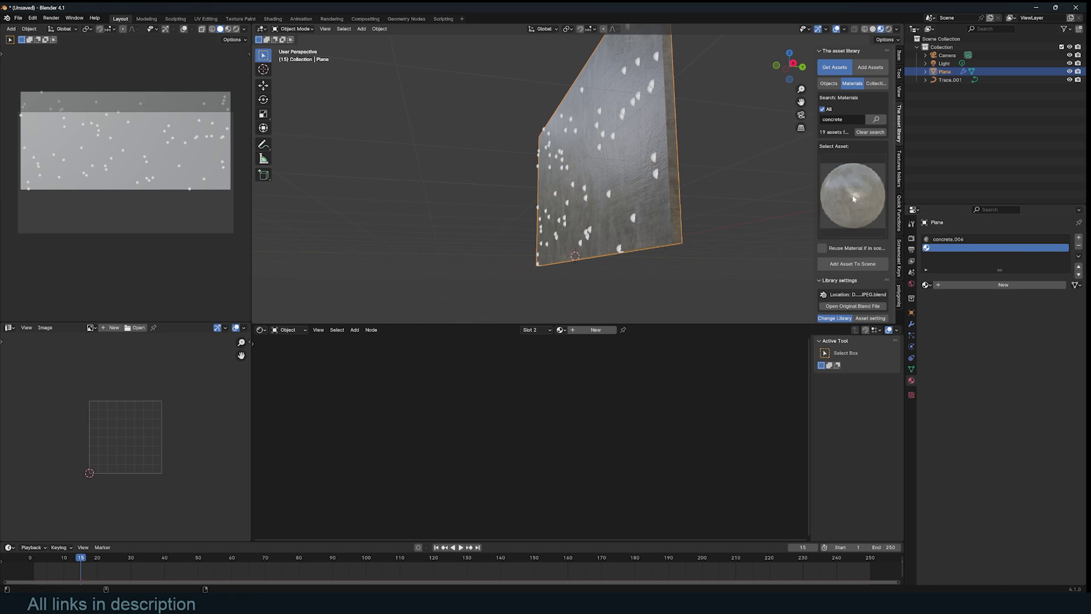
left_click(864, 186)
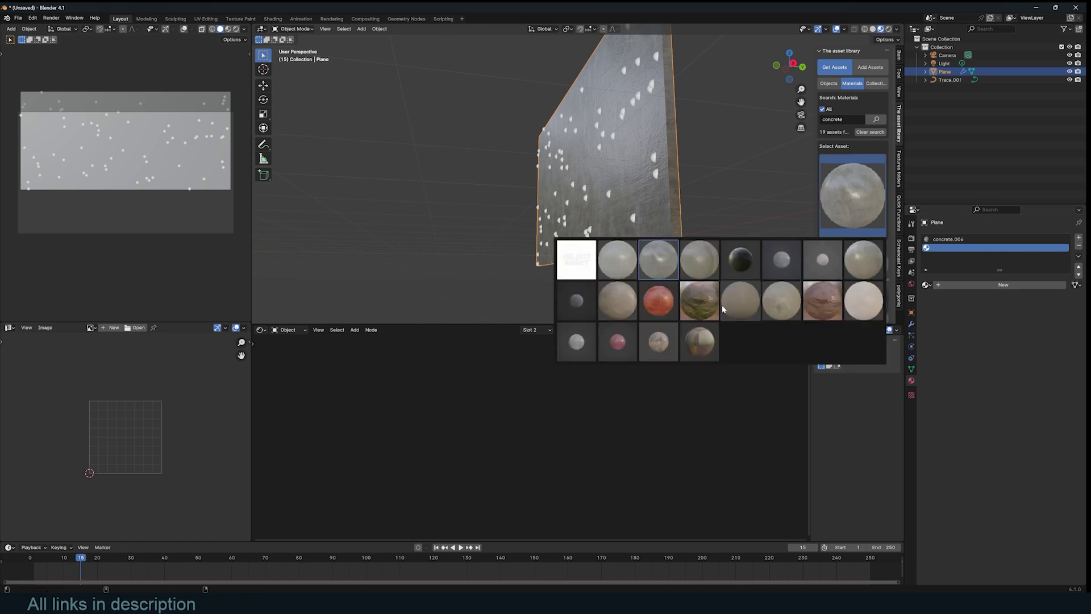
left_click(665, 302)
left_click(850, 252)
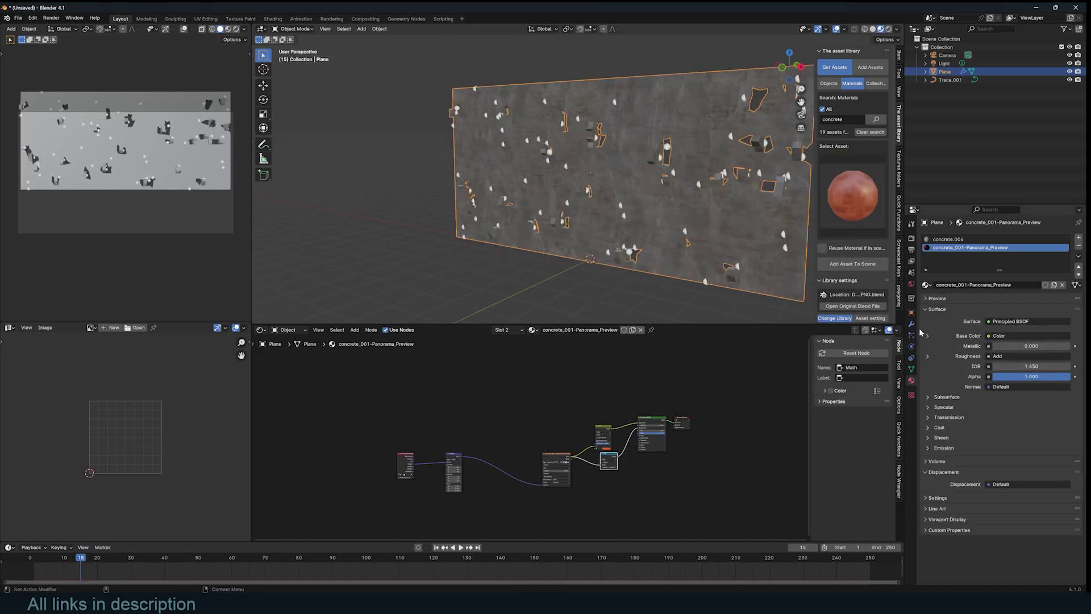
- Set the Solidify modifier's rim material index to 1 and play the explosion to check the red fragment edges
left_click(911, 324)
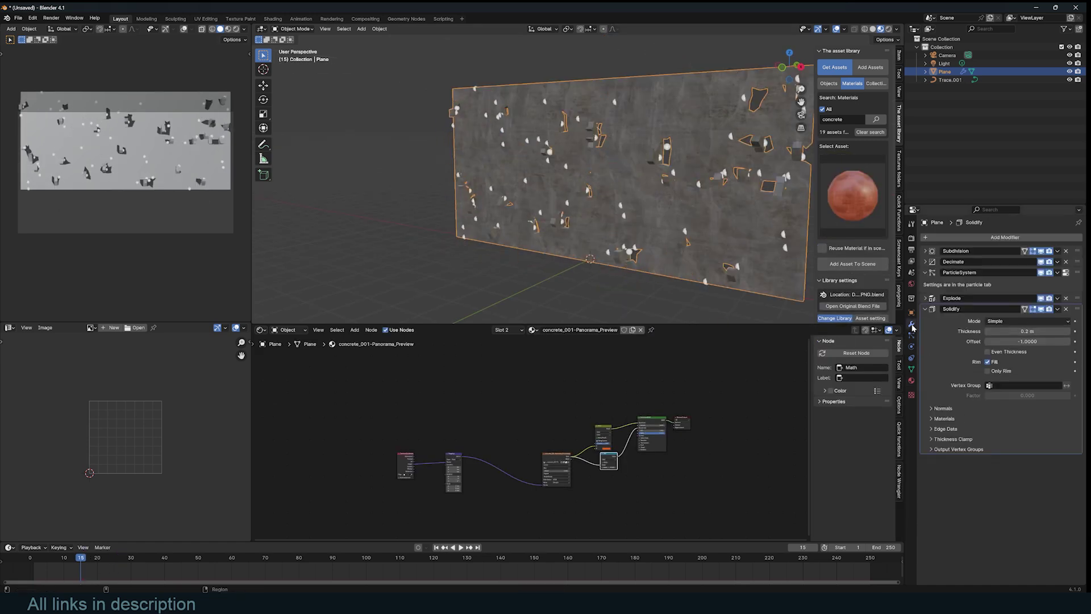
left_click(946, 419)
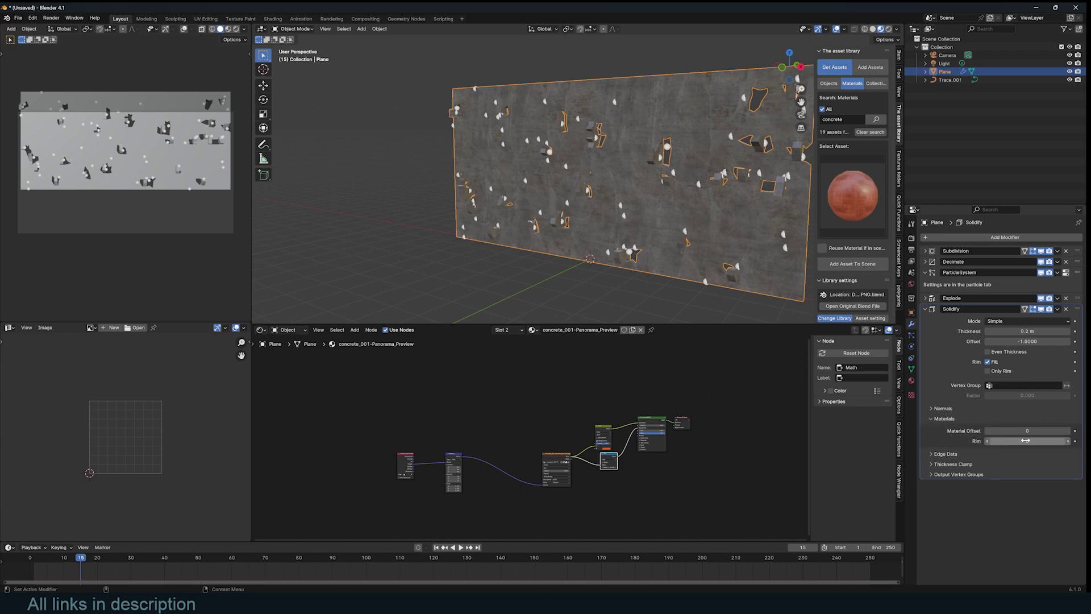
left_click(1069, 441)
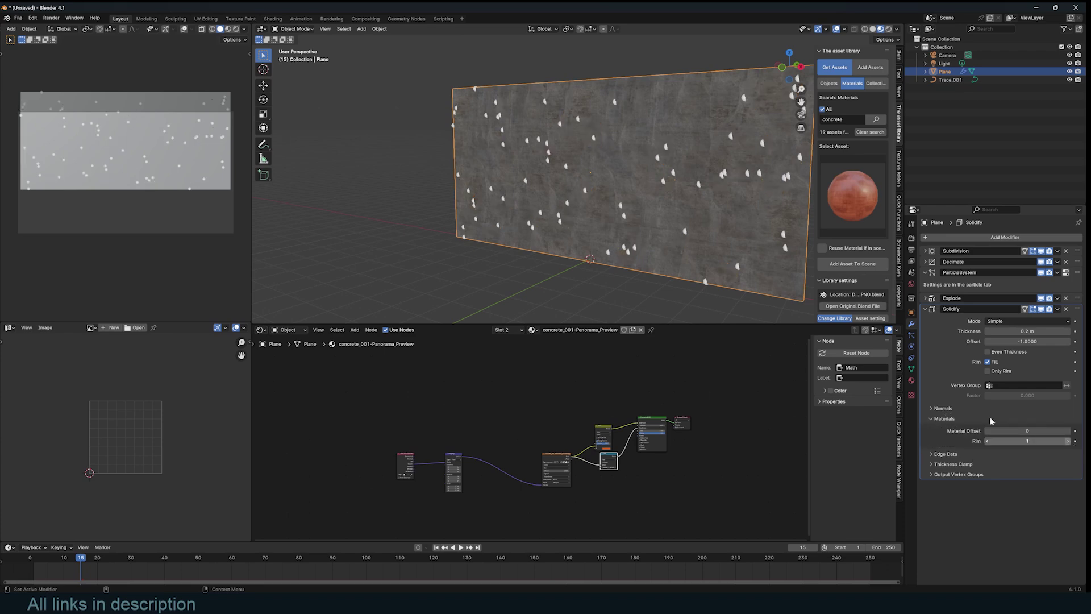
key("space")
key("space")
middle_click_drag(650, 234, 576, 209)
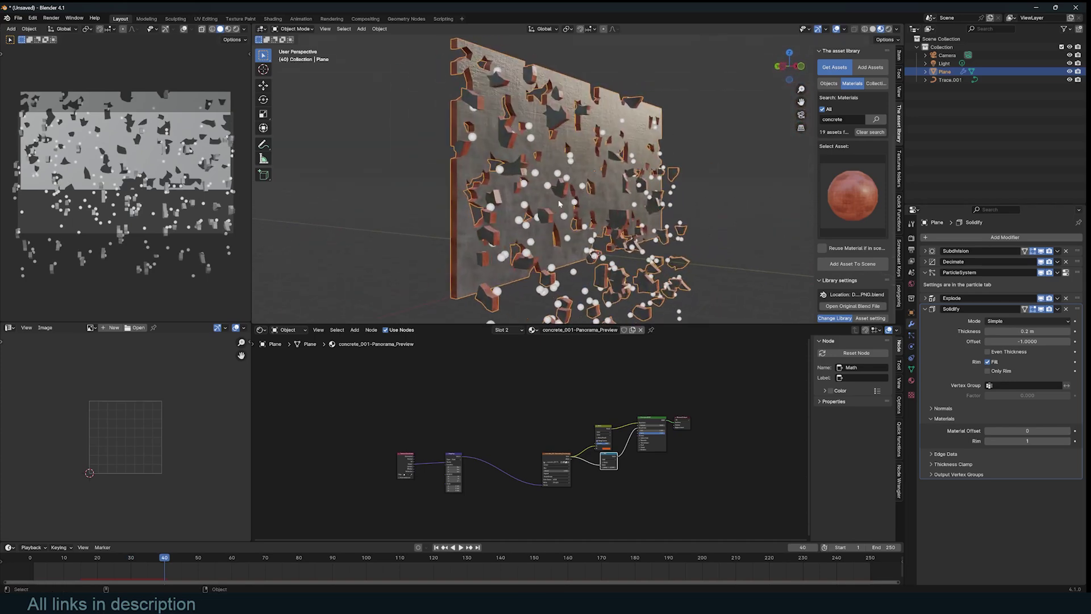
- Set the wall's particle system to render as Object with no instance object, and replay the explosion
left_click(911, 346)
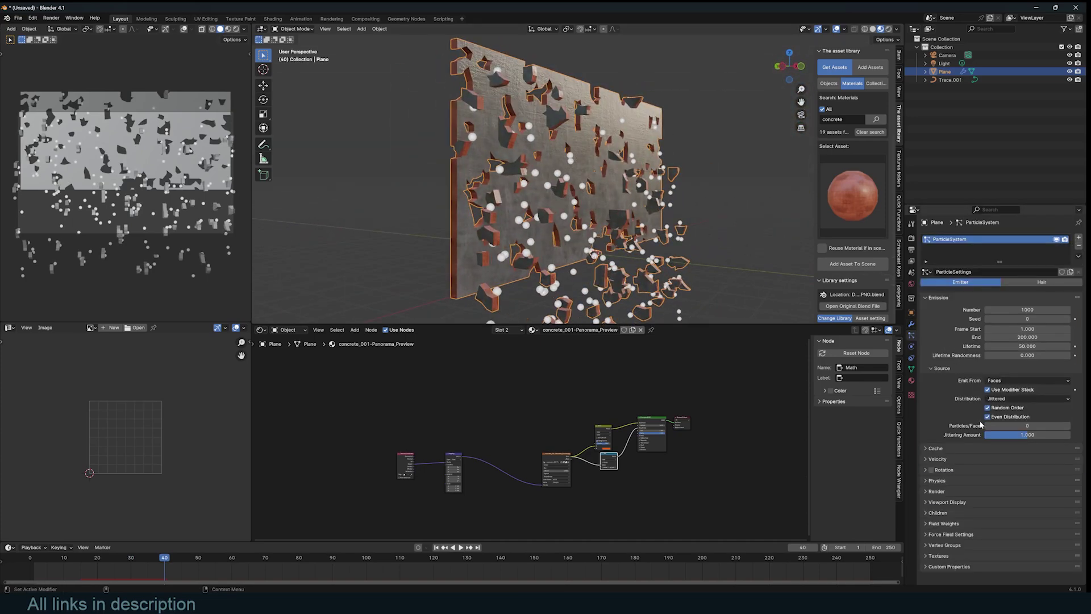
left_click(958, 488)
scroll(961, 489, "down", 3)
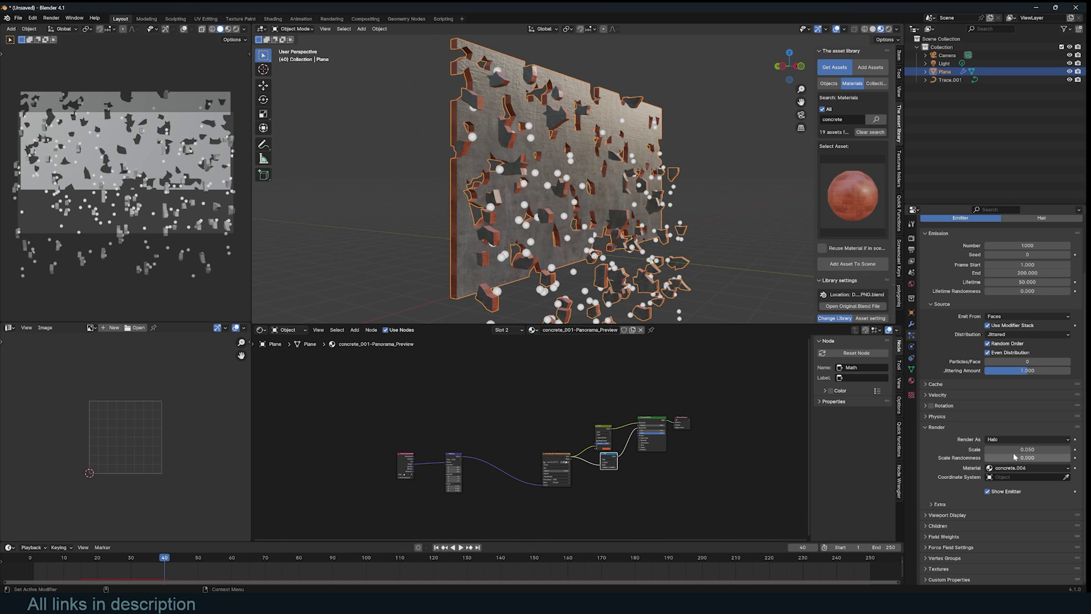
left_click(1011, 439)
left_click(1005, 486)
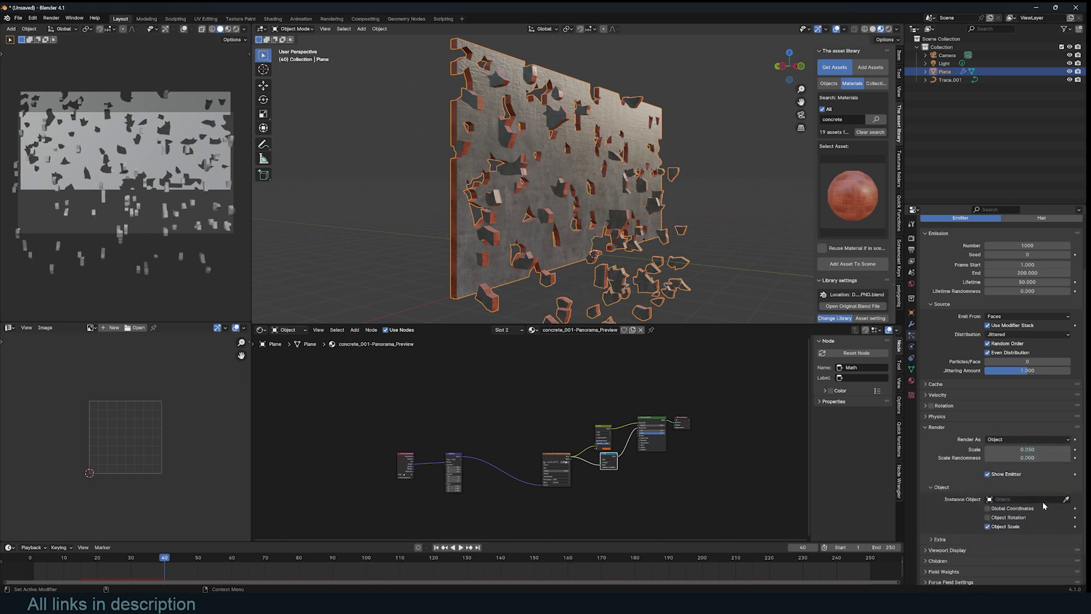
key("shift+Left")
key("space")
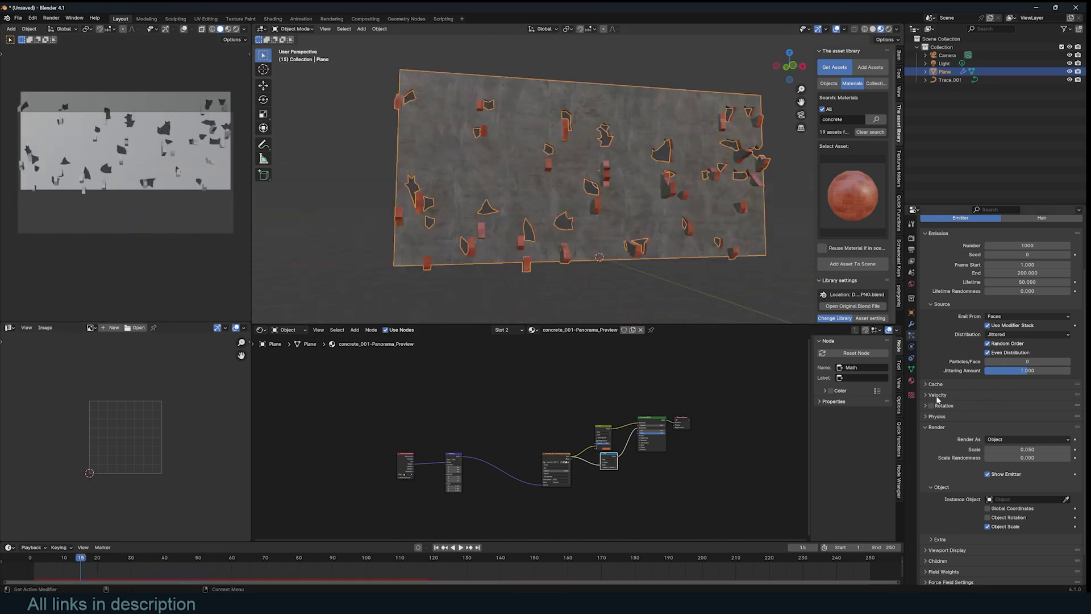
- Set the normal velocity of the wall's particle system to 0 m/s
left_click(938, 396)
left_click(1001, 407)
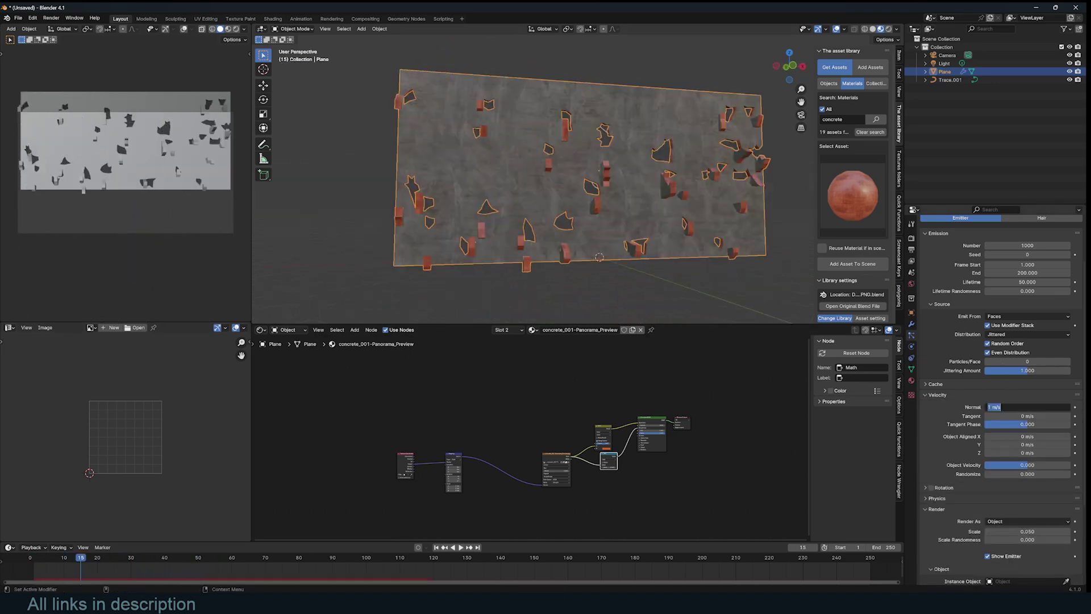
type("0")
key("Return")
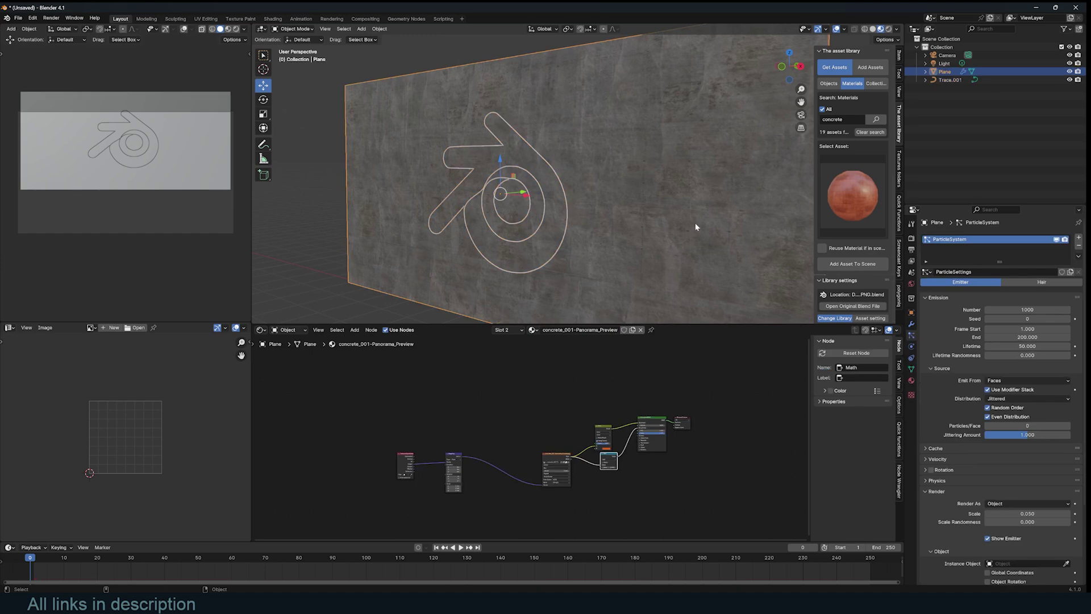
- Select the traced logo curve in front of the wall and examine its bevel geometry settings and available physics types
middle_click_drag(694, 223, 637, 203)
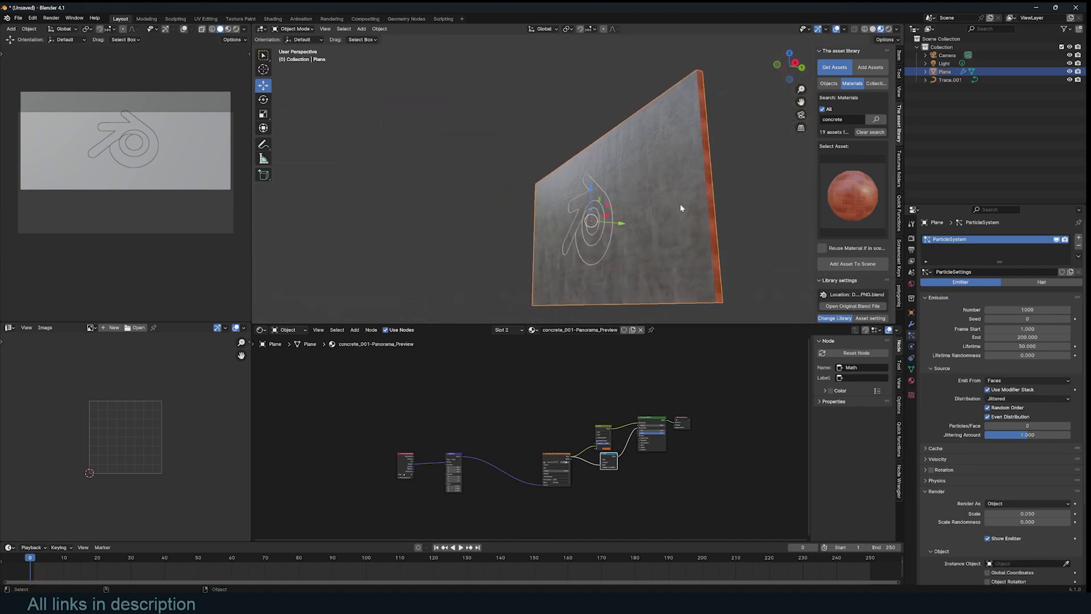
middle_click_drag(680, 203, 723, 236)
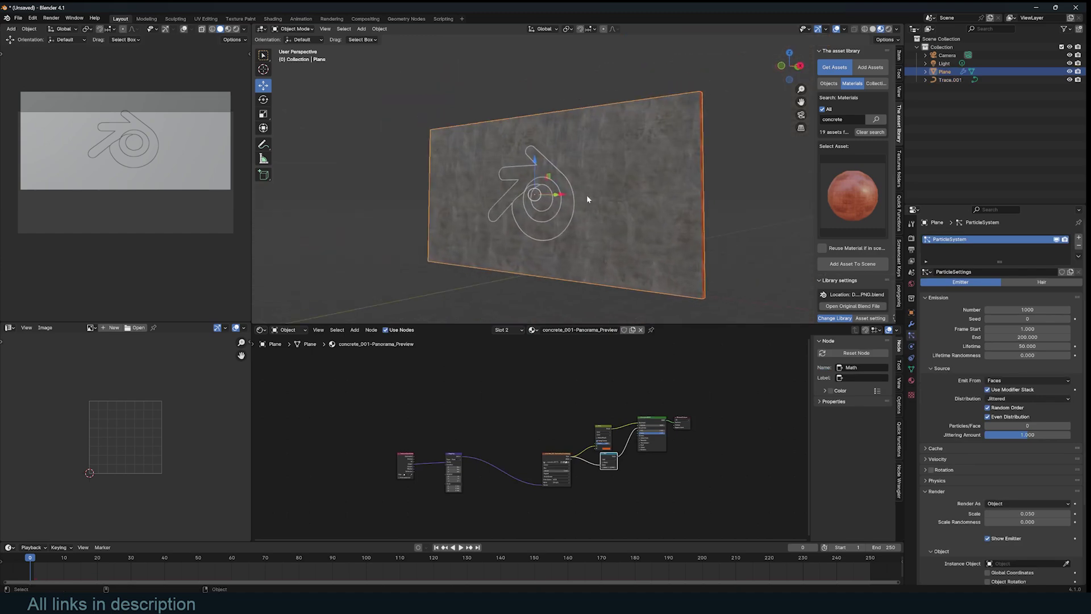
key("KP_1")
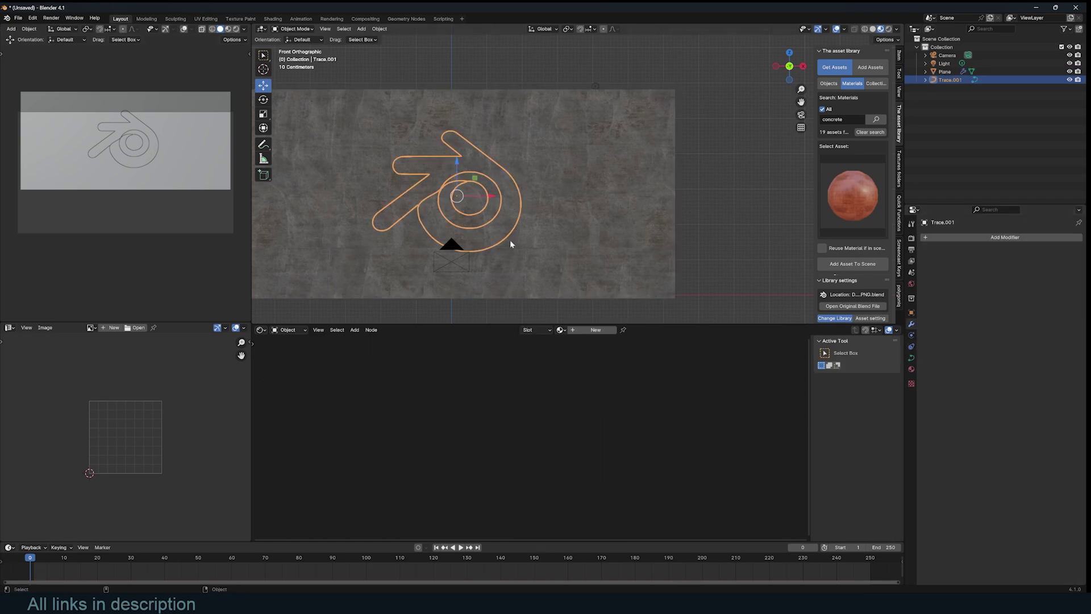
key("KP_Decimal")
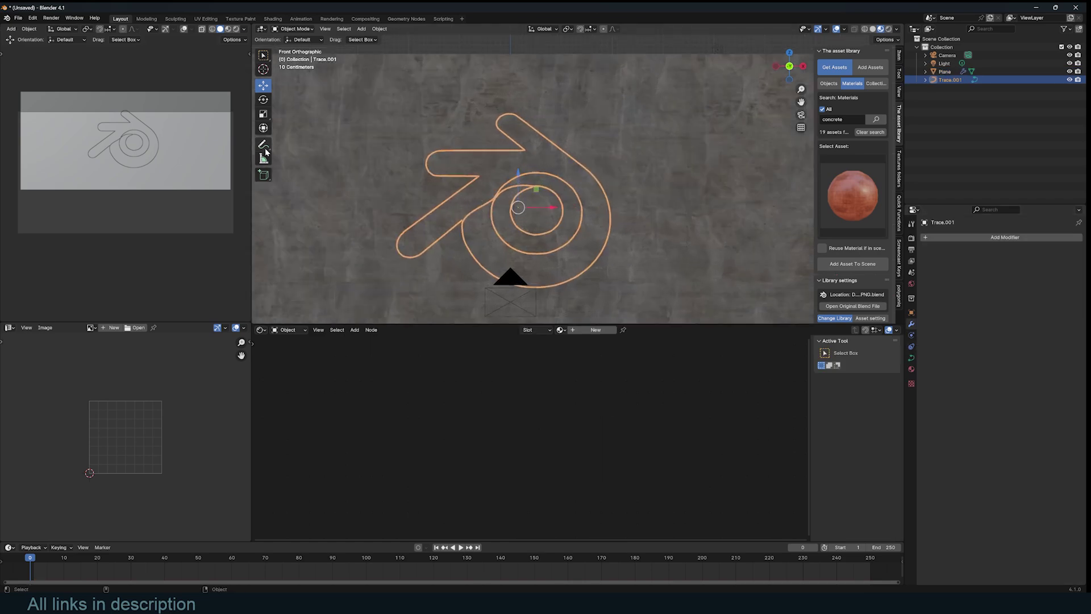
left_click(911, 359)
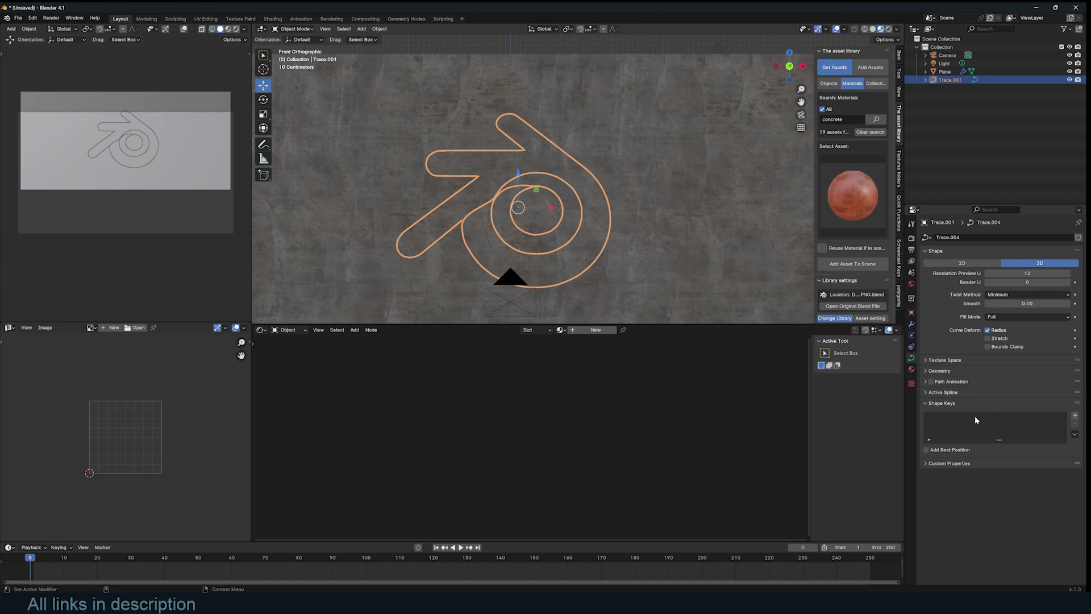
left_click(975, 371)
middle_click_drag(591, 216, 627, 208)
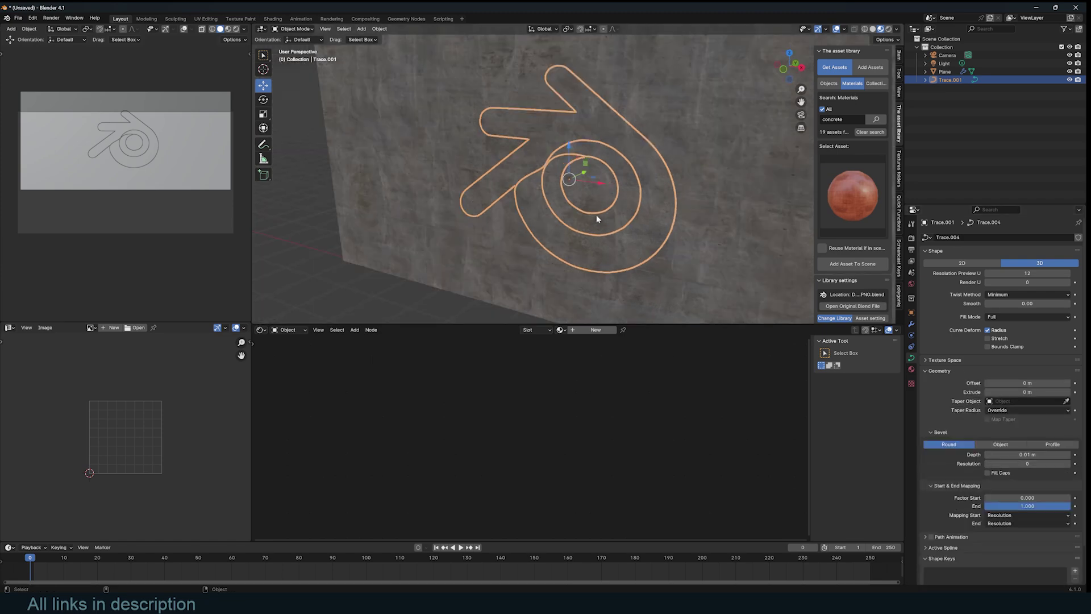
left_click(912, 335)
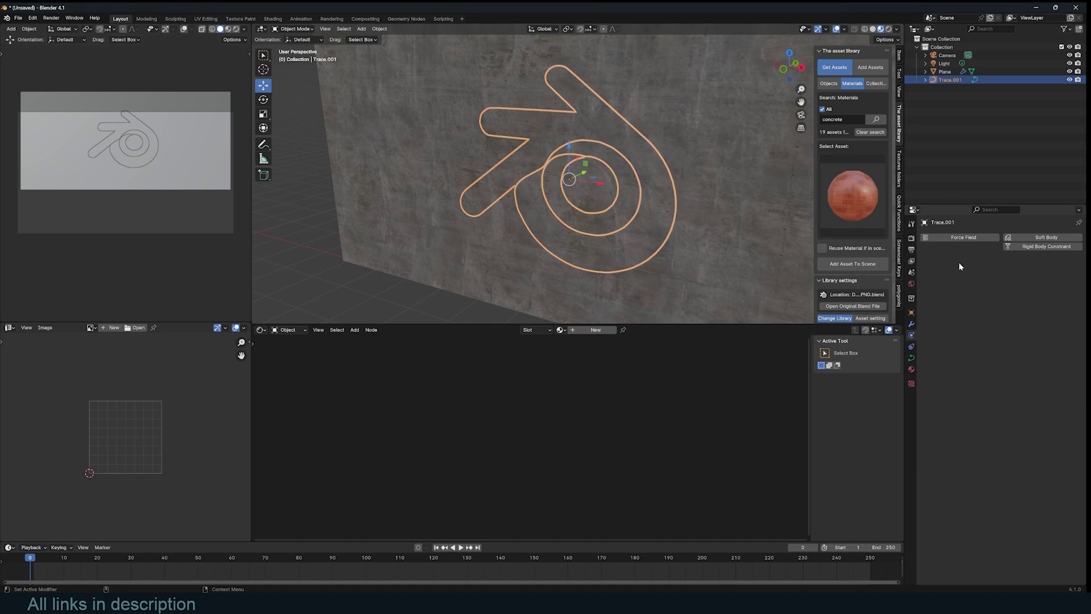
scroll(452, 216, "down", 5)
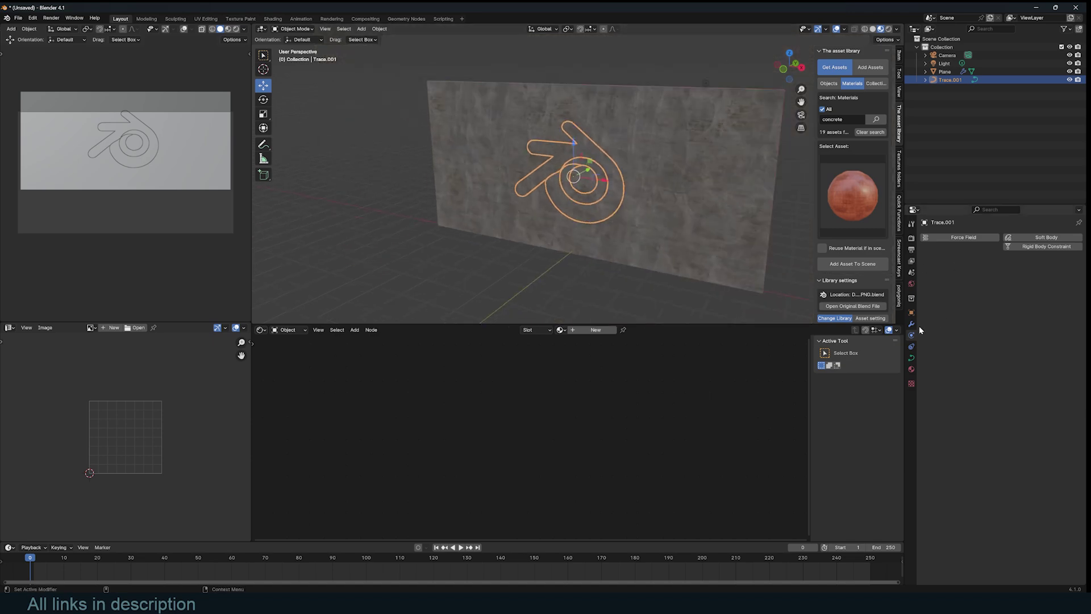
- Set the logo curve's bevel depth to 0 m and move the curve along X clear of the wall
left_click(911, 357)
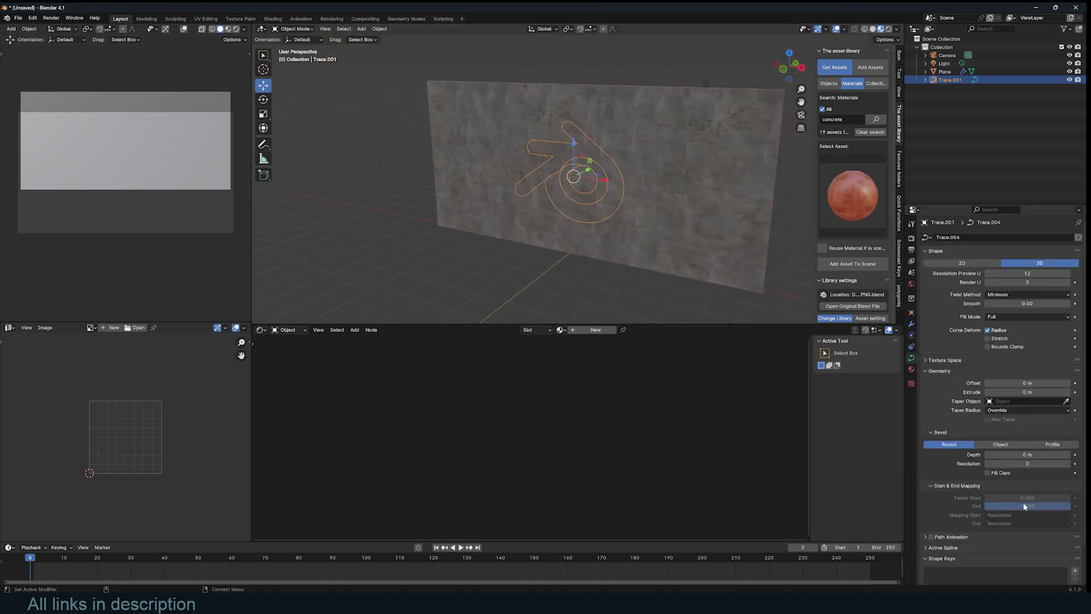
mouse_move(557, 210)
middle_mouse_down()
mouse_move(605, 202)
mouse_move(438, 214)
middle_mouse_up()
left_click_drag(445, 188, 757, 208)
- Rename the traced curve to "logo" and check which physics types it offers
double_click(950, 80)
type("l")
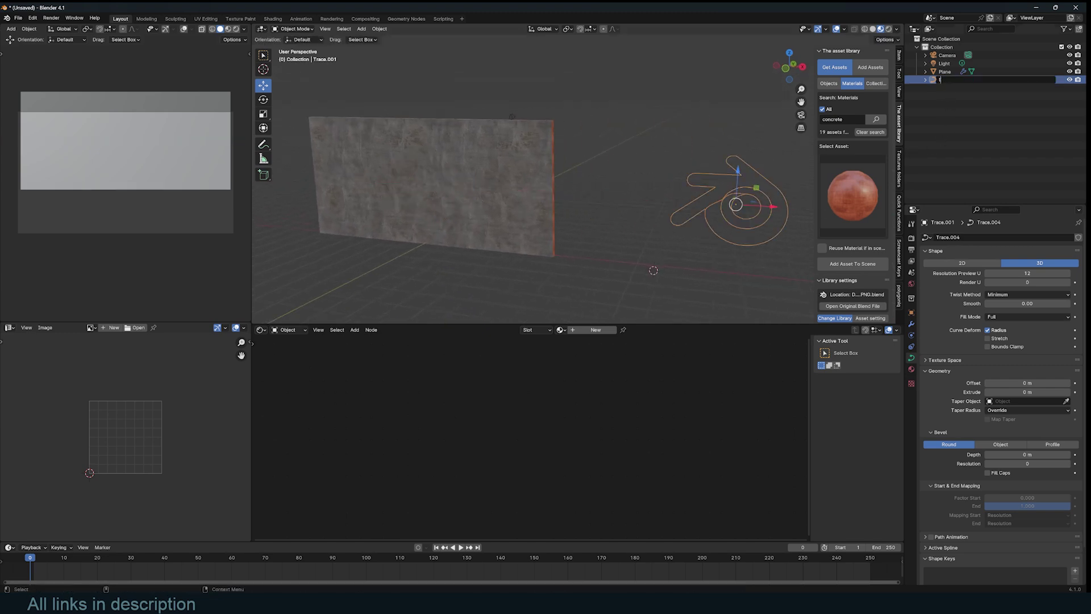
type("ogo")
key("Return")
left_click(911, 335)
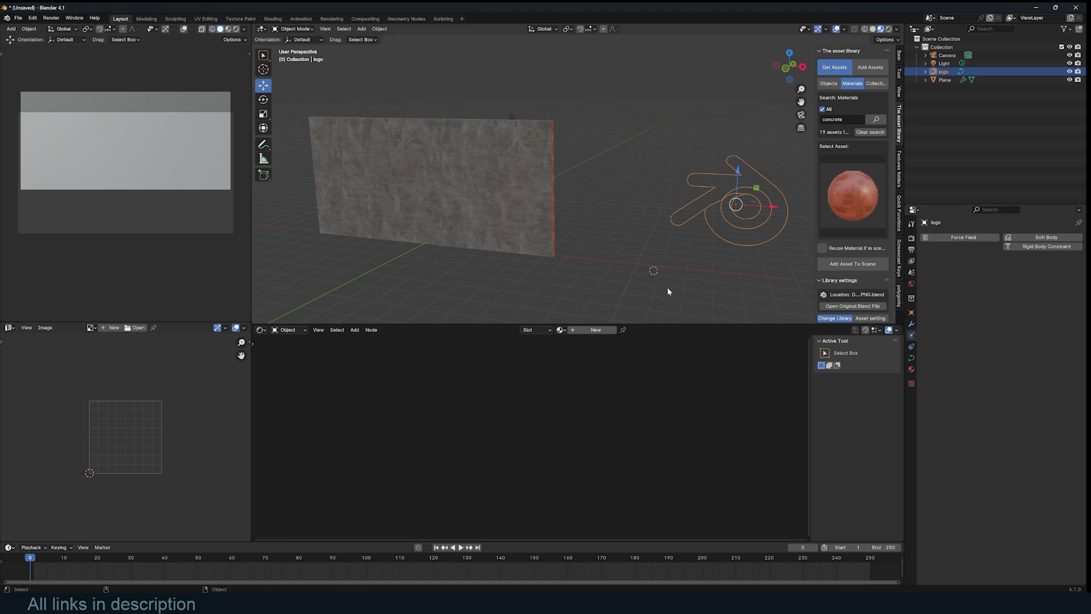
- Add a plane near the wall's base, rotate it 90 degrees about X, and raise it in front of the wall
middle_click_drag(399, 232, 453, 222, "shift")
right_click_drag(453, 222, 464, 239, "shift")
key("shift+a")
mouse_move(458, 239)
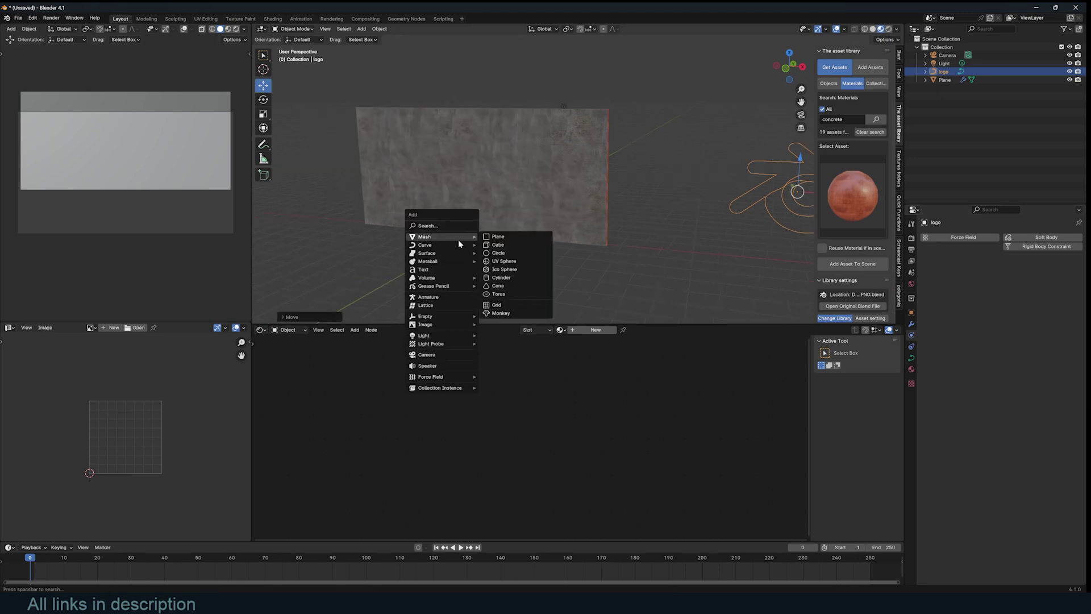
left_click(493, 237)
type("rx90")
key("Return")
key("g")
left_click(565, 183)
- Create a new geometry nodes tree on the small plane and spread its input and output nodes apart
left_click(261, 330)
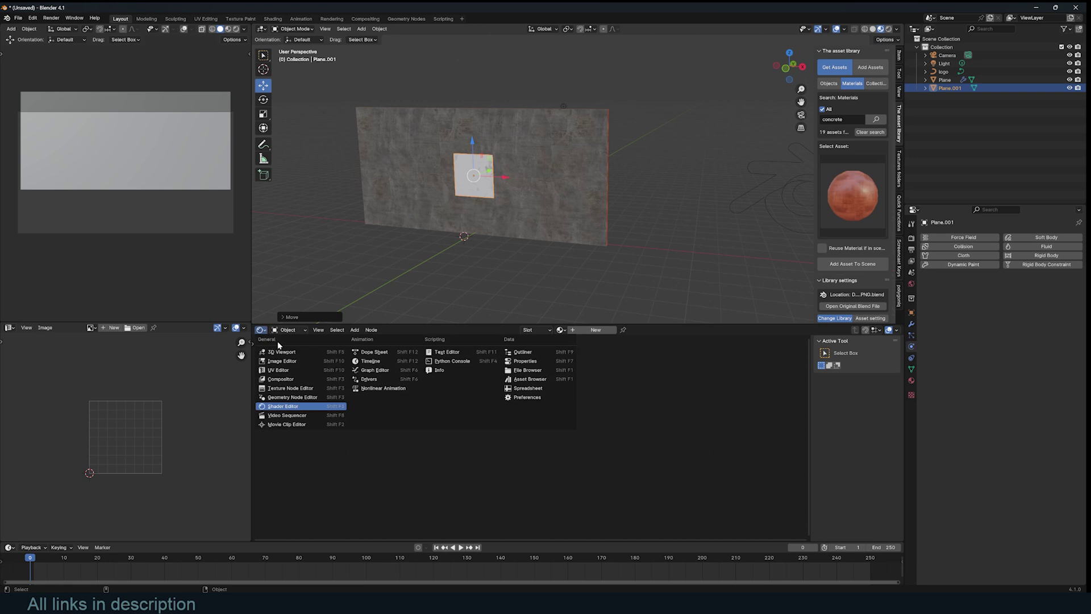
left_click(284, 397)
left_click(563, 329)
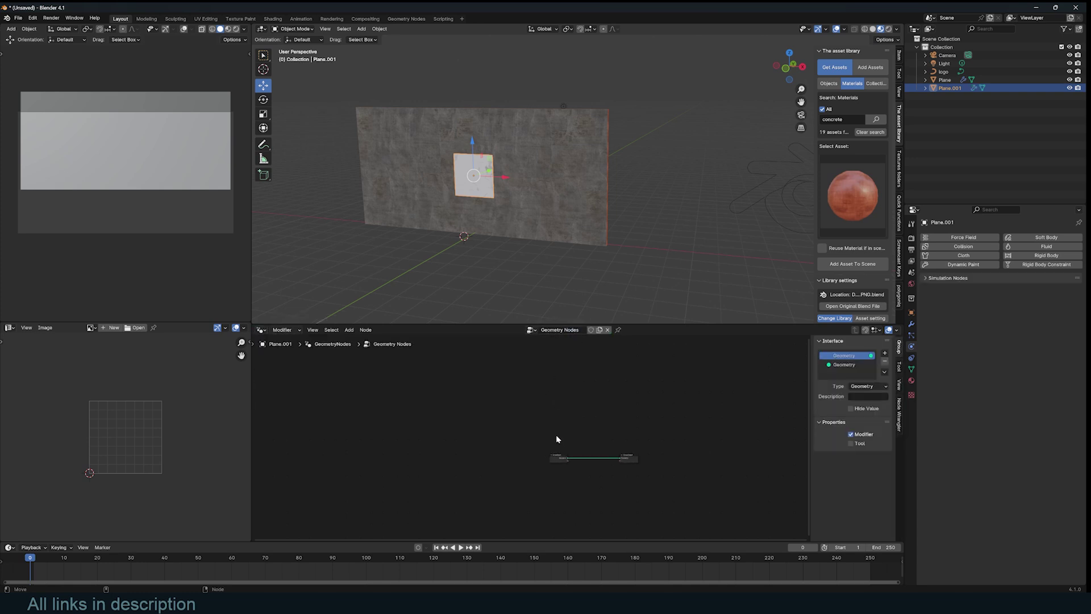
middle_click_drag(557, 435, 506, 379)
scroll(507, 378, "up", 3)
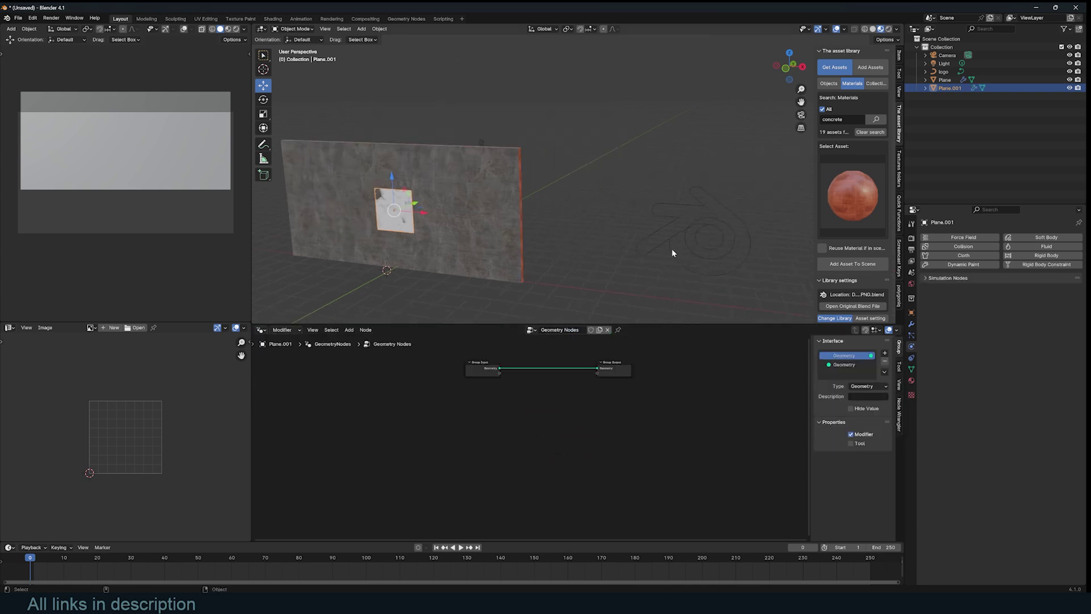
left_click_drag(482, 362, 409, 357)
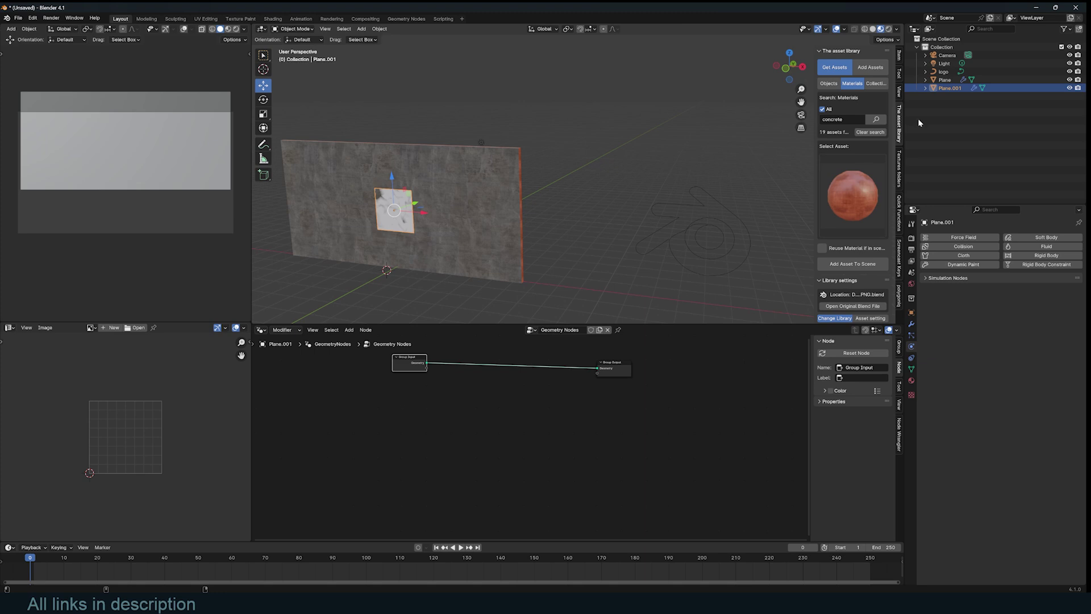
- Add an Object Info node for the logo curve, expose its object as a group input, and connect its geometry to the output
left_click_drag(944, 73, 480, 415)
scroll(480, 415, "up", 5)
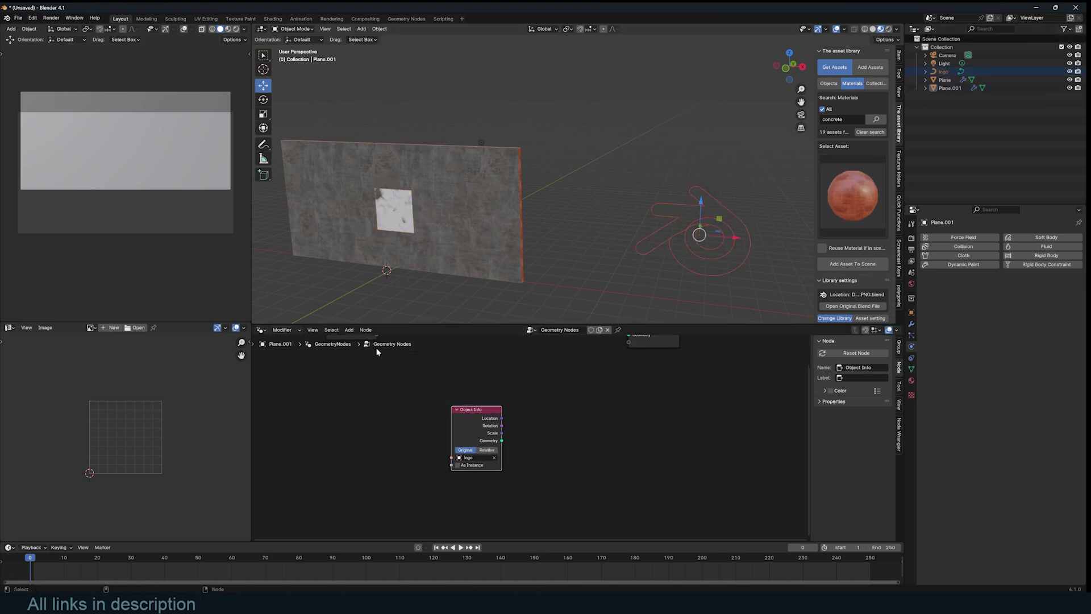
middle_click_drag(378, 350, 398, 396)
left_click_drag(384, 369, 387, 399)
left_click_drag(481, 503, 410, 409)
left_click_drag(503, 471, 469, 424)
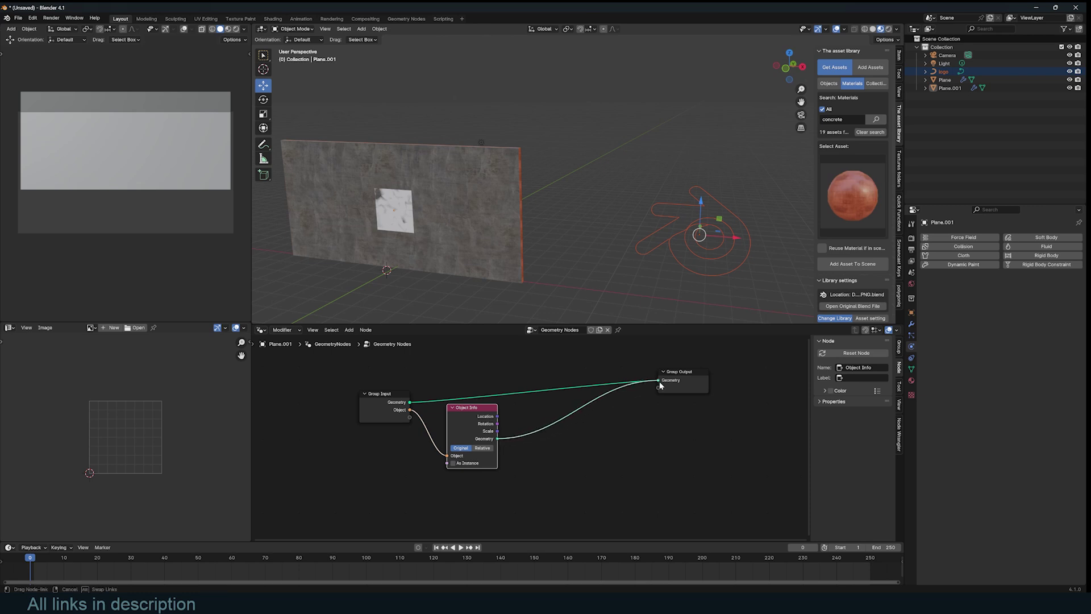
left_click_drag(660, 386, 660, 386)
left_click_drag(471, 421, 465, 411)
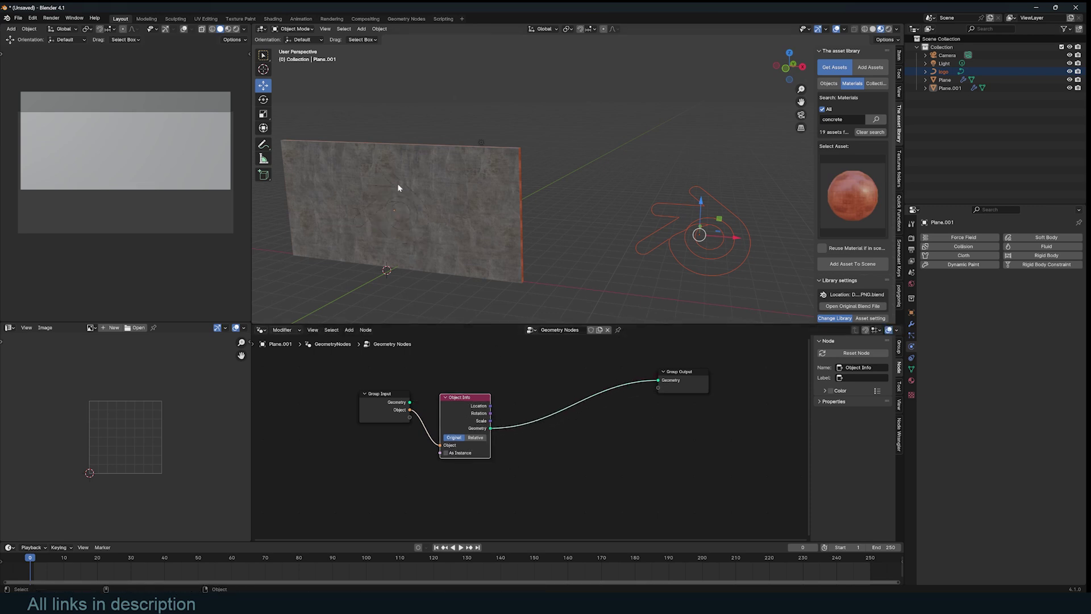
- Make room in the node tree and insert a Curve to Mesh node between Object Info and the group output
left_click_drag(358, 407, 338, 409)
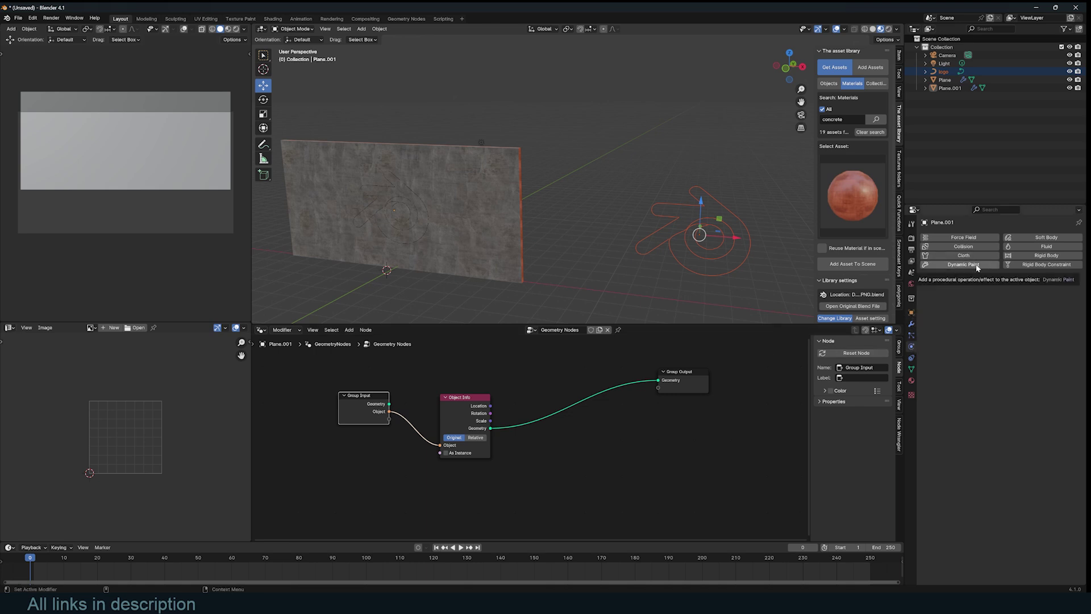
left_click_drag(679, 390, 699, 395)
key("shift+a")
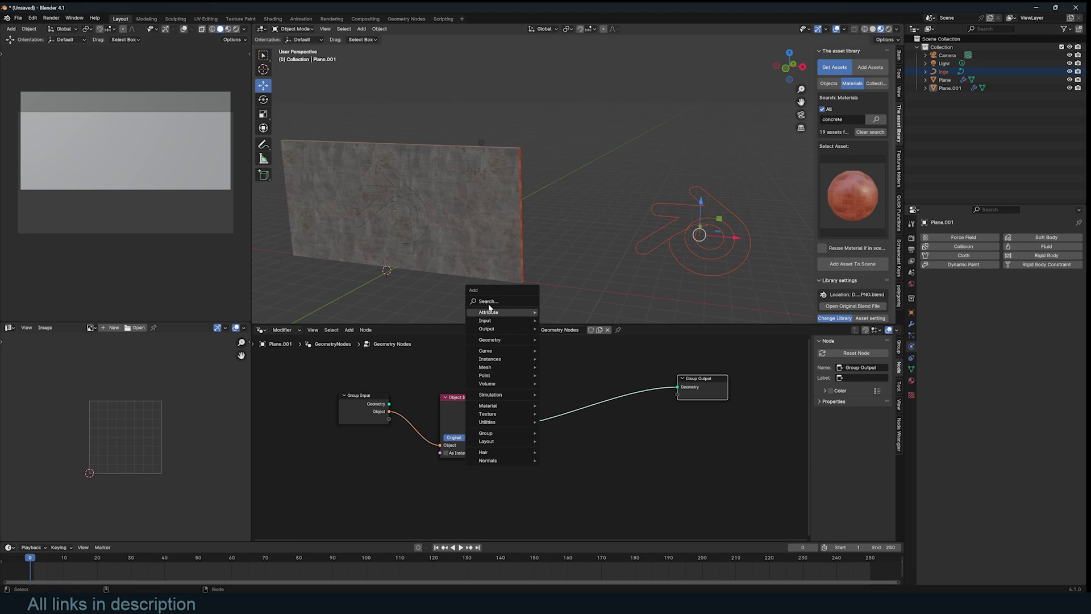
type("to")
left_click(566, 321)
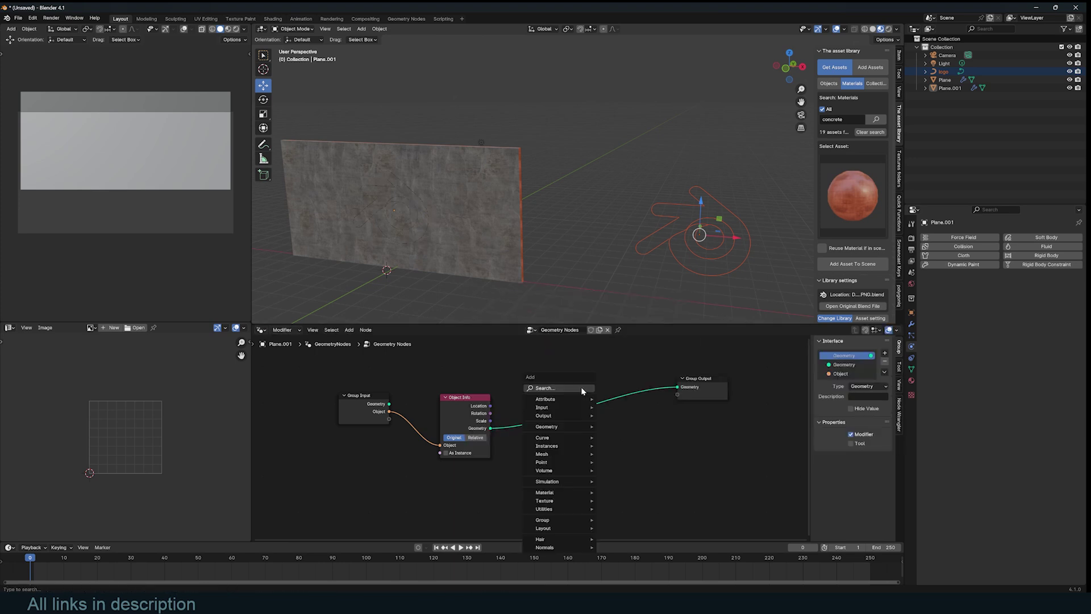
left_click(572, 403)
left_click(535, 440)
- Use a Curve Circle with resolution 10 and radius 0.05 m as the profile curve, exposing its radius as a group input
key("shift+a")
type("cur")
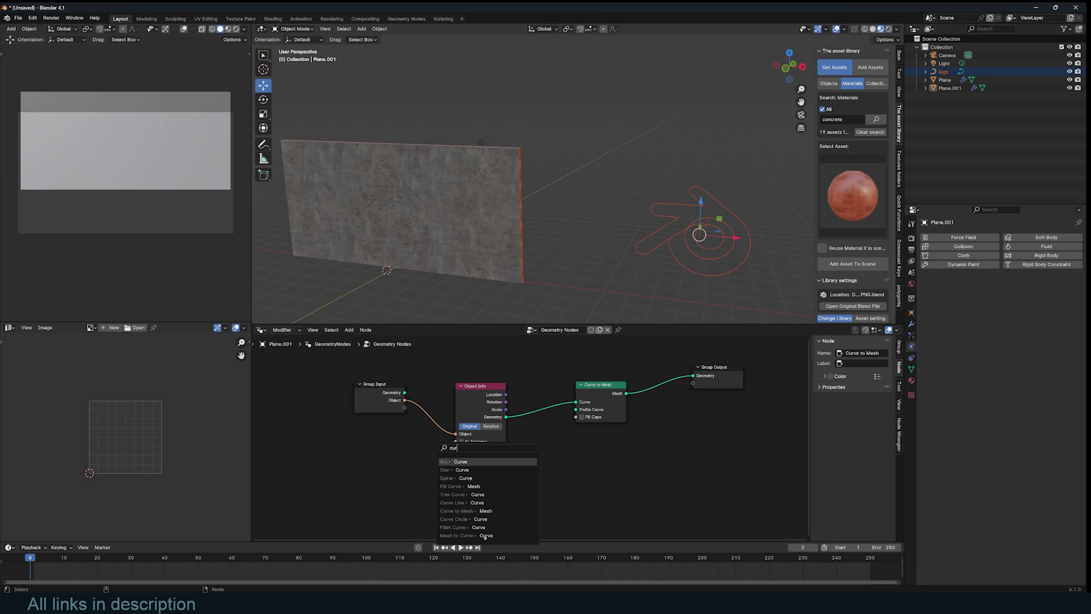
left_click(466, 462)
left_click(484, 487)
scroll(492, 474, "up", 1)
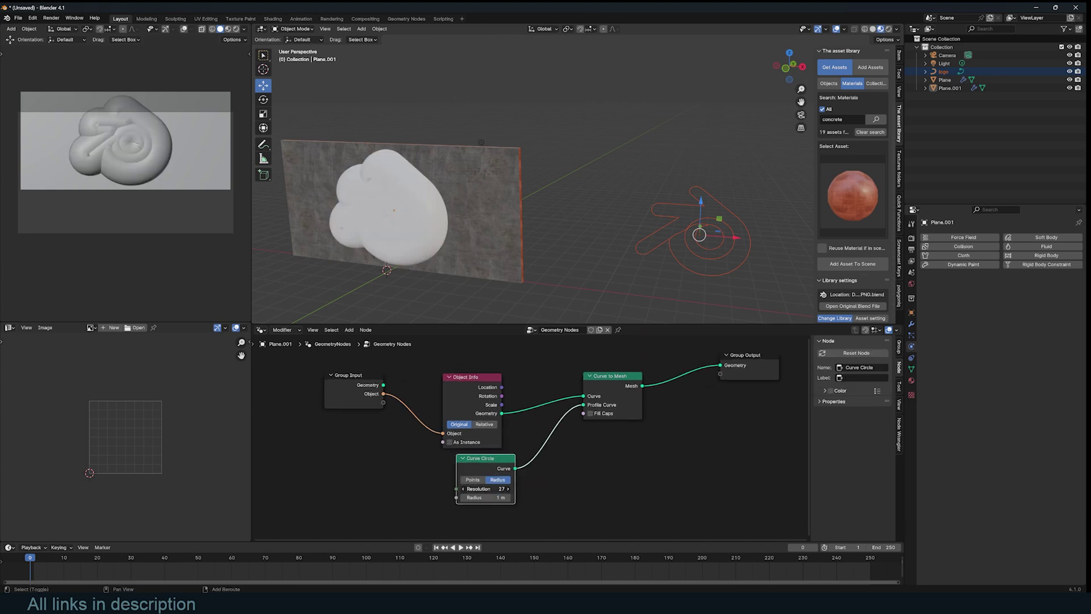
left_click_drag(485, 488, 383, 403)
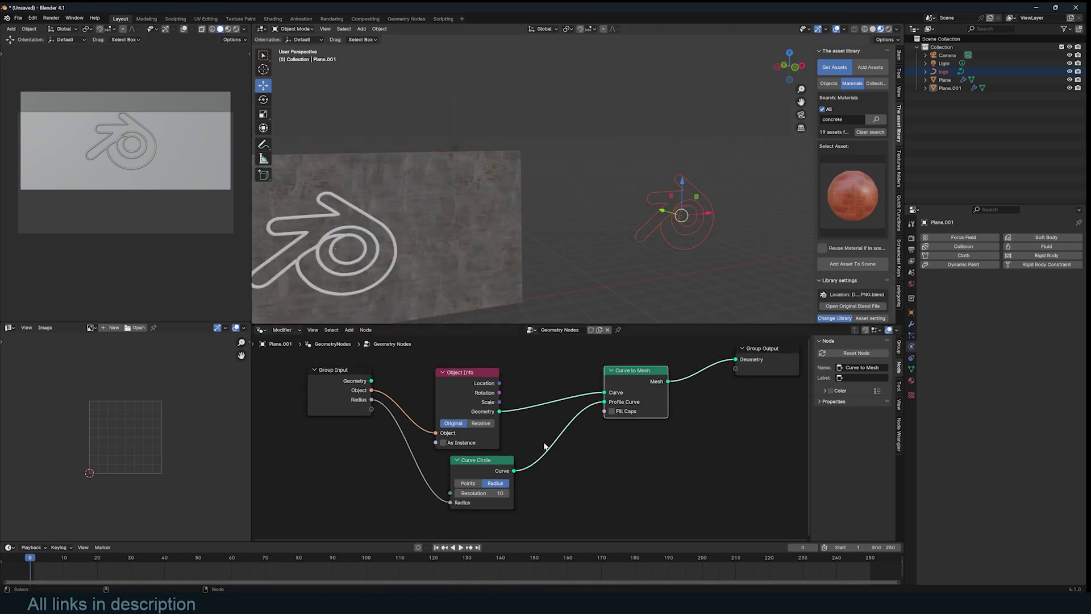
- Insert a Trim Curve node between Object Info and Curve to Mesh and adjust its start factor to about 0.6
key("shift+a")
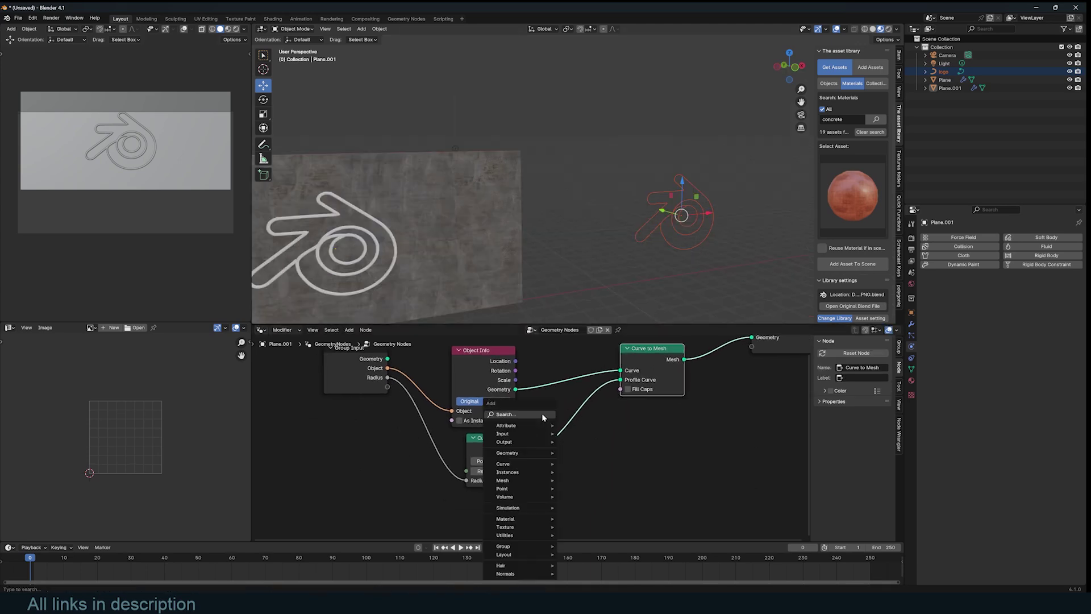
type("trim")
key("Return")
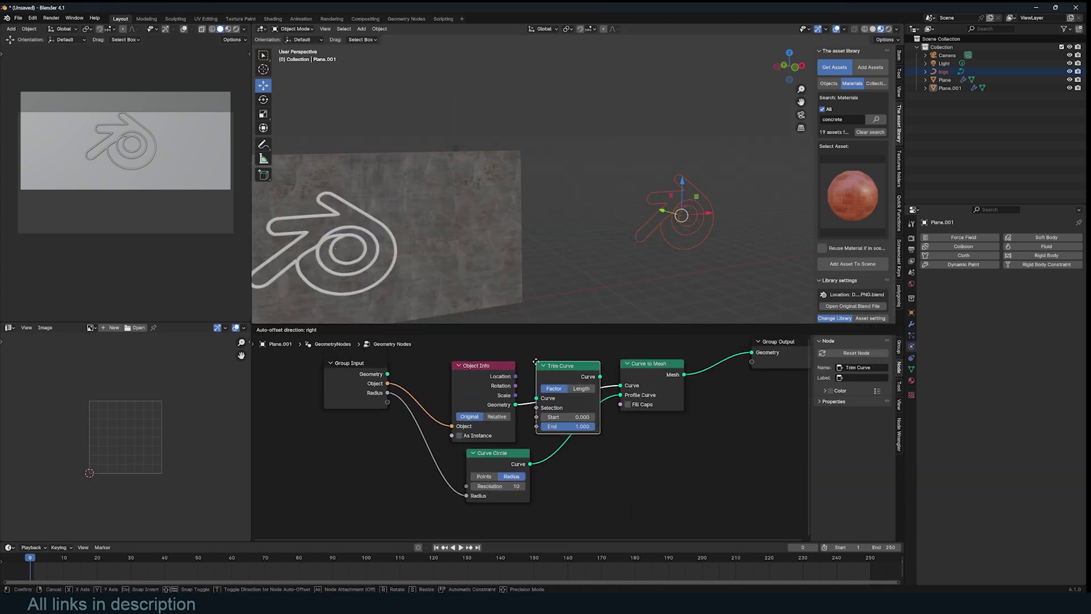
left_click(551, 362)
left_click_drag(583, 417, 648, 418)
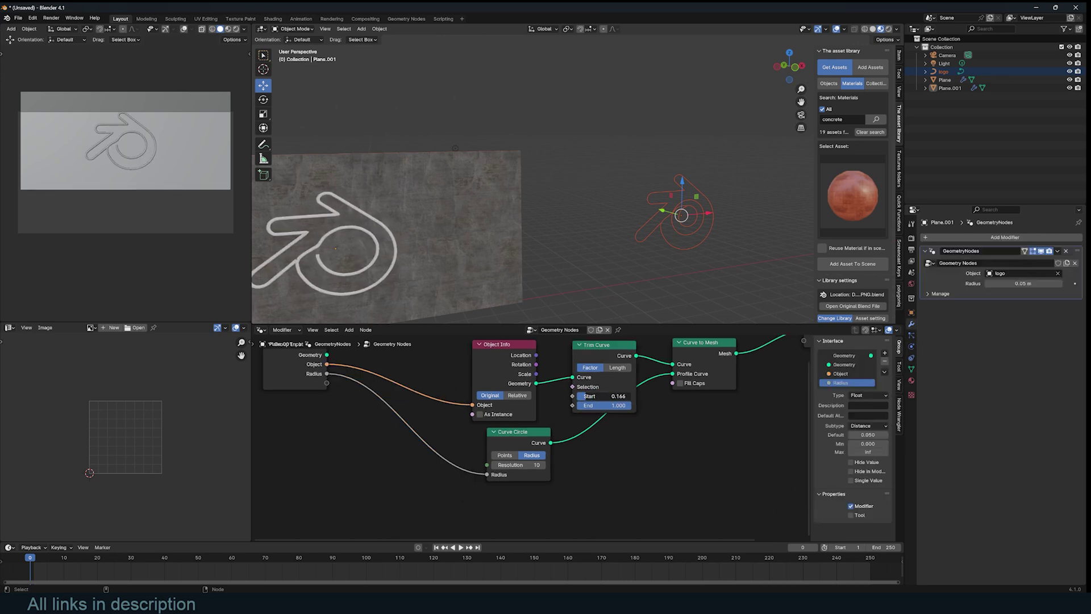
left_click_drag(618, 396, 600, 396)
- Add a Map Range node to the node tree and feed its result into the Trim Curve's Start
key("shift+a")
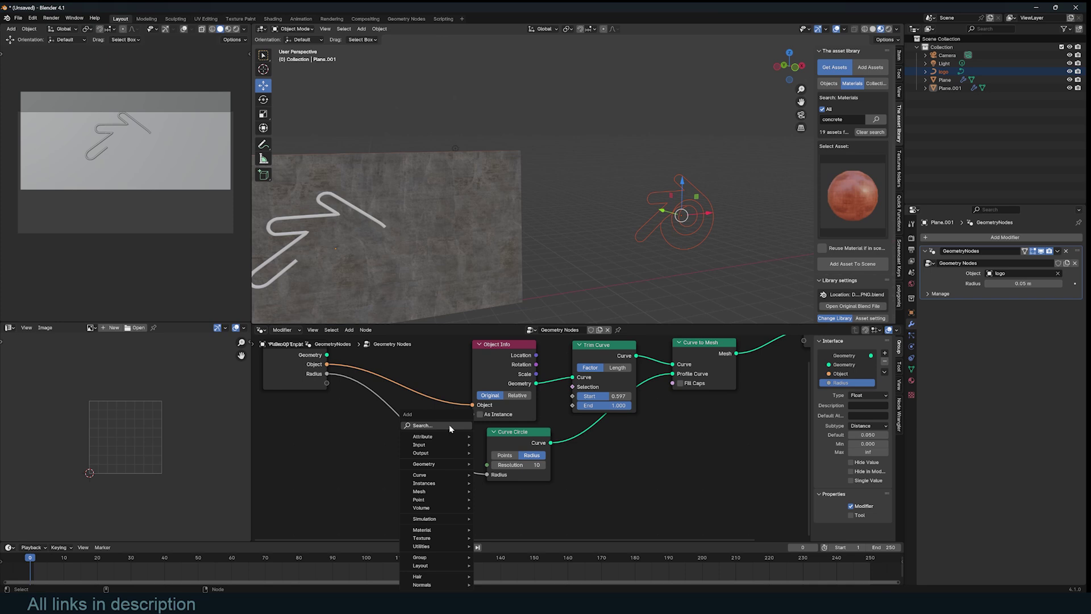
left_click(422, 425)
left_click(478, 441)
left_click(320, 434)
middle_click_drag(353, 496, 392, 472)
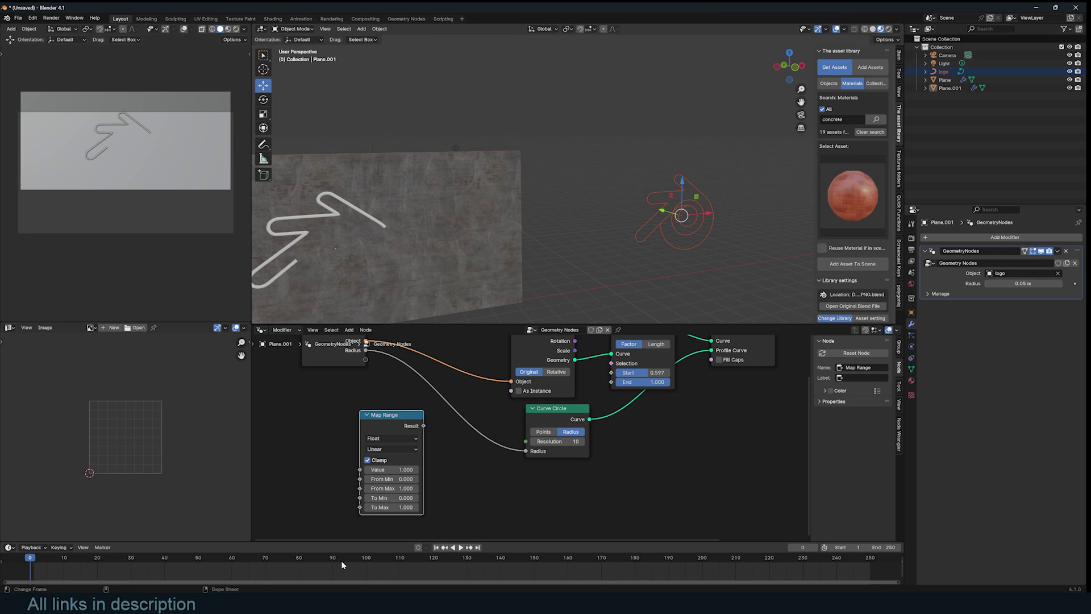
left_click_drag(423, 425, 612, 373)
- Drive the Map Range value with a Scene Time node's Frame output, set From Max to 100, and play the animation
middle_click_drag(342, 475, 510, 441)
key("shift+a")
left_click(445, 424)
type("scene")
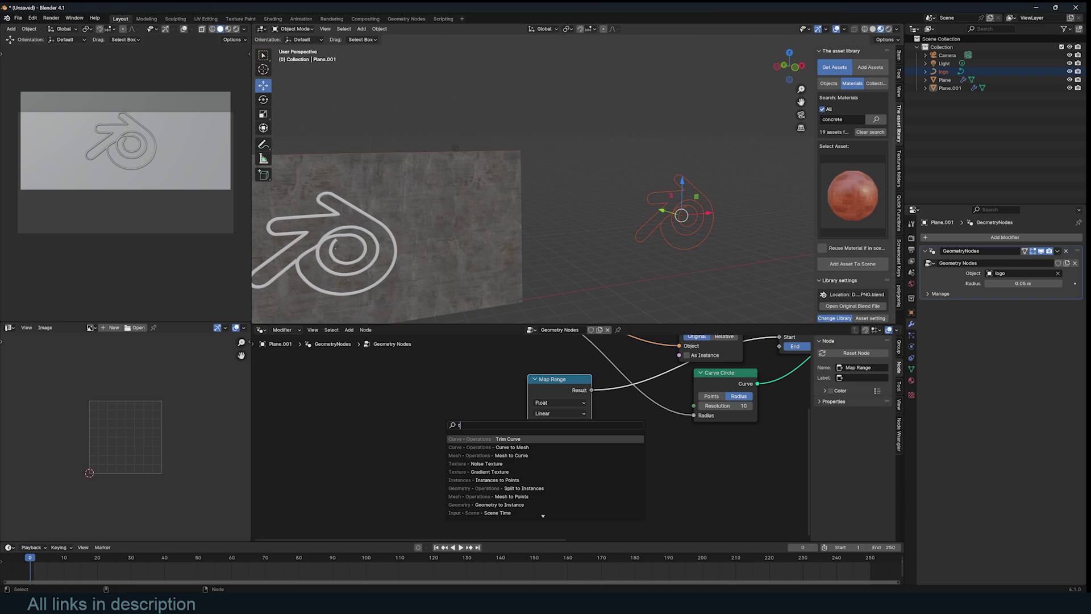
left_click(459, 438)
left_click(394, 426)
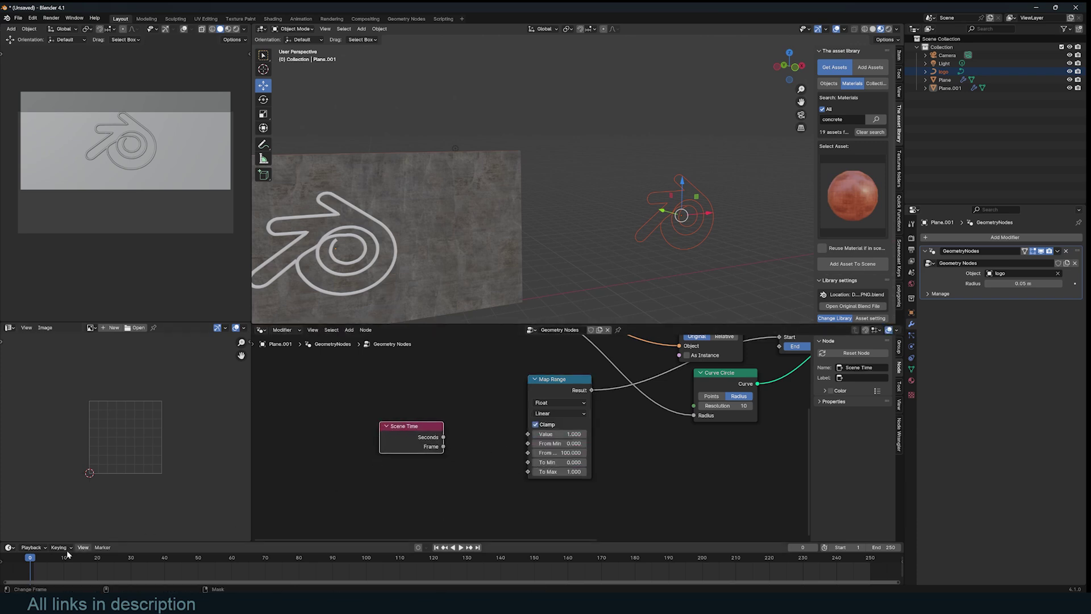
left_click_drag(443, 446, 528, 433)
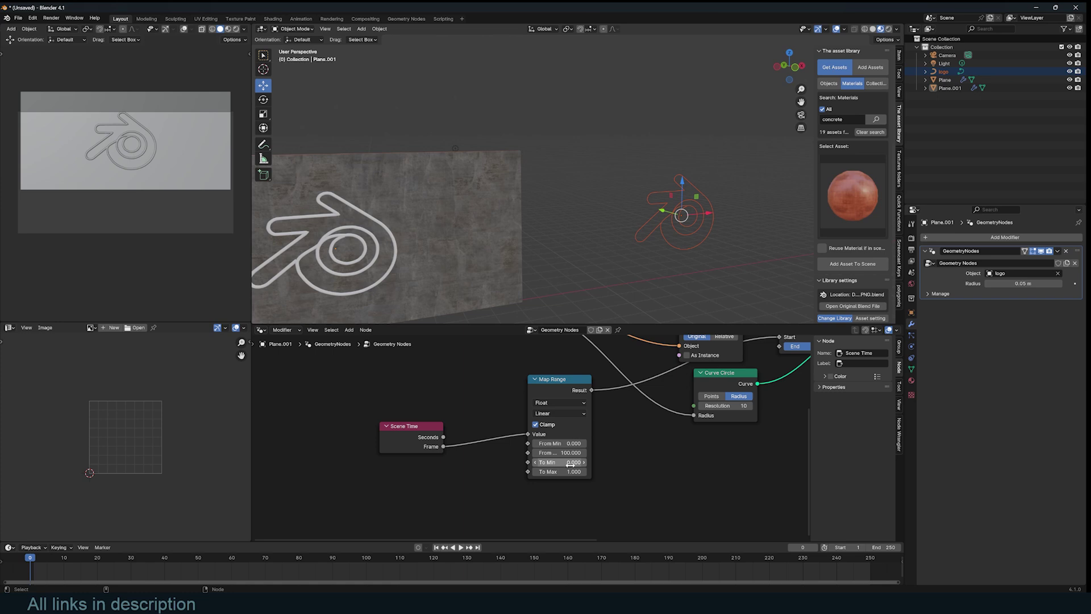
middle_click_drag(609, 462, 586, 493)
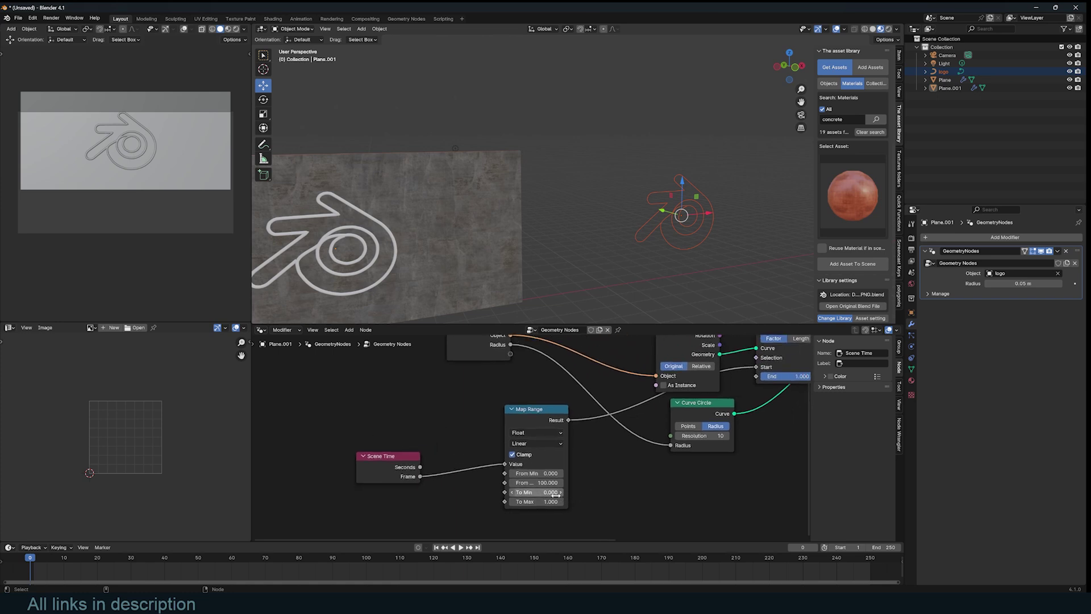
key("space")
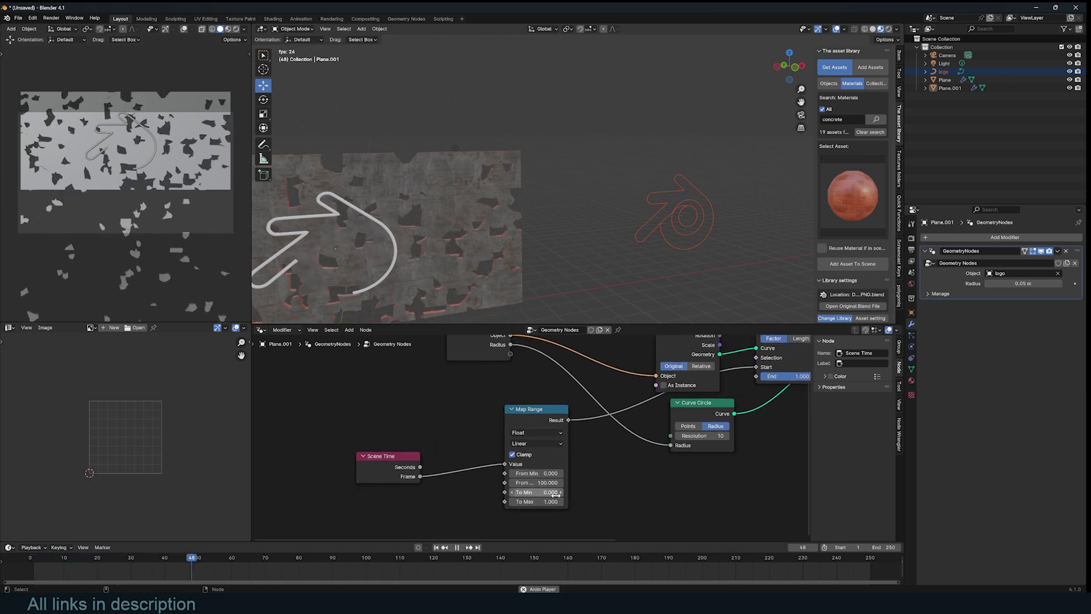
key("Escape")
key("space")
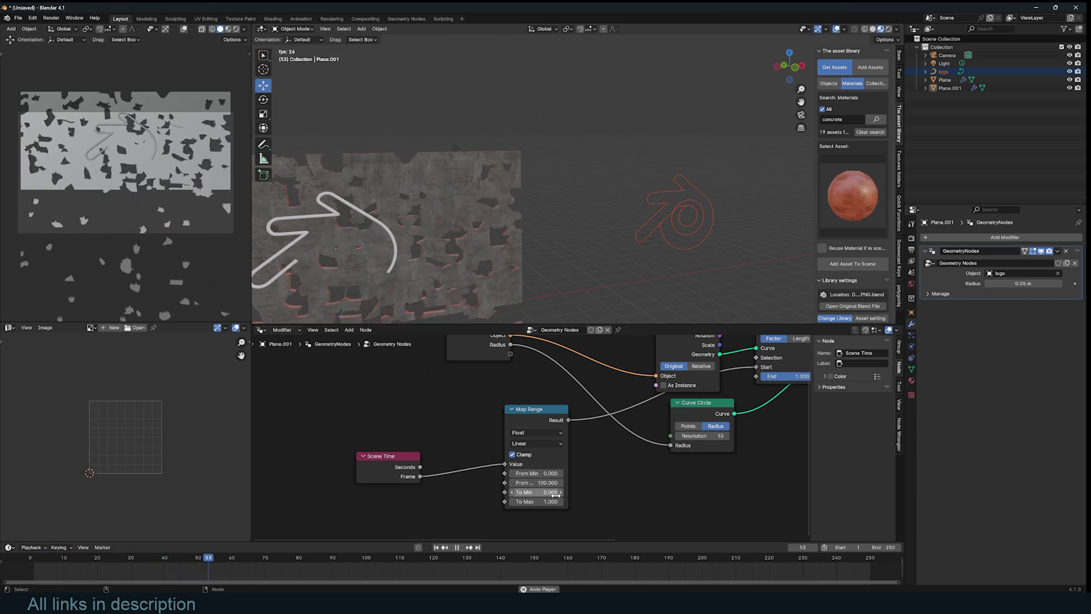
key("Escape")
- Reverse the Map Range output with To Min 1 and To Max 0, and replay the animation
left_click(554, 493)
type("1")
key("Return")
left_click(553, 500)
type("0")
key("Return")
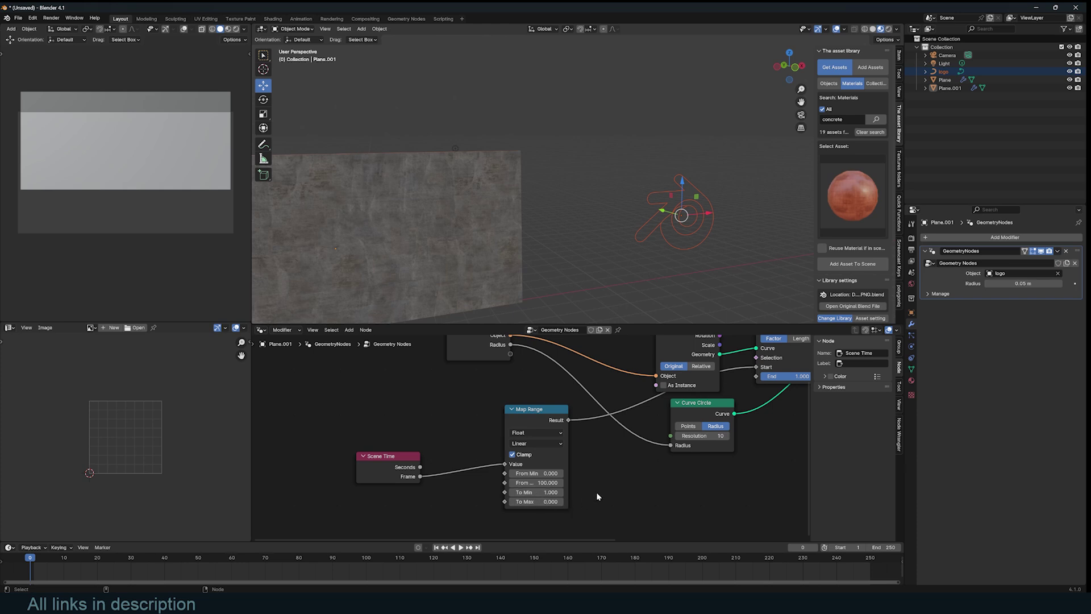
key("space")
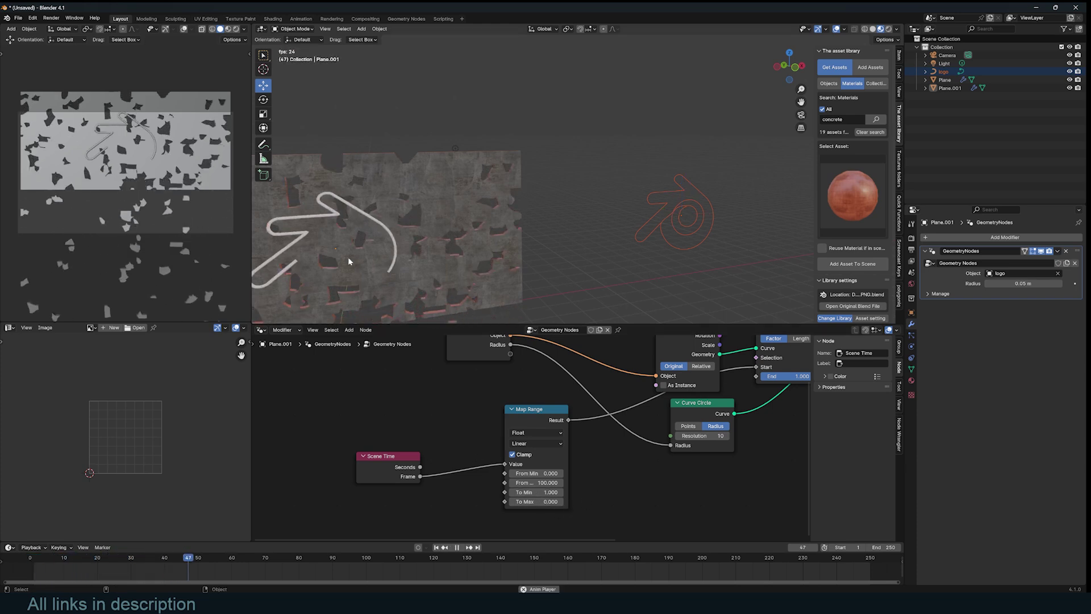
key("Escape")
- Expose the Map Range's From Max as a group input, set it to 50 on the modifier, and play the animation
middle_click_drag(526, 446, 595, 486)
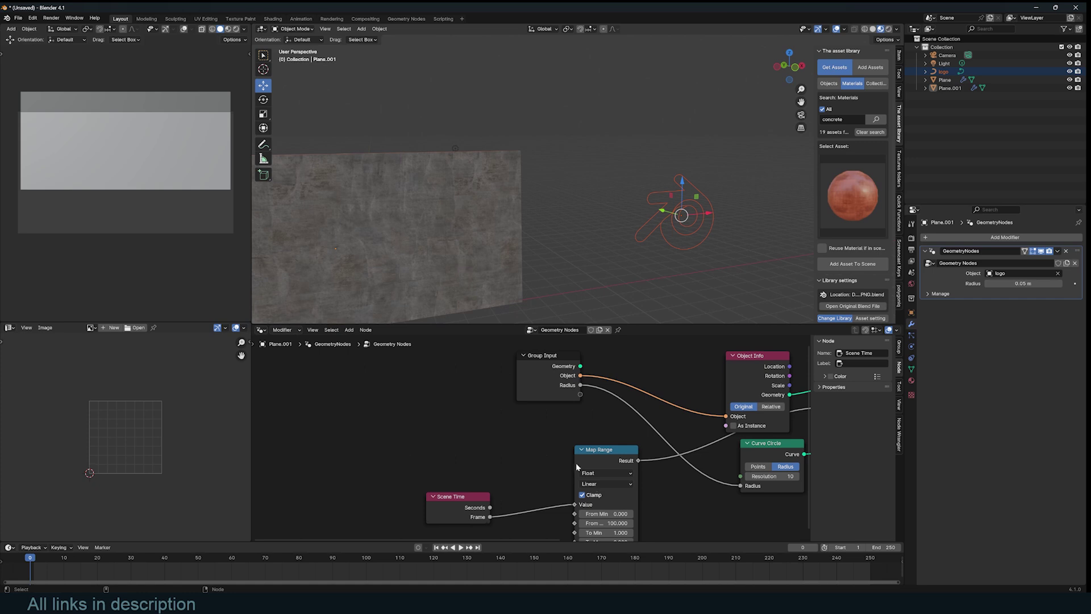
left_click_drag(545, 400, 522, 404)
left_click_drag(574, 522, 557, 398)
left_click(1023, 293)
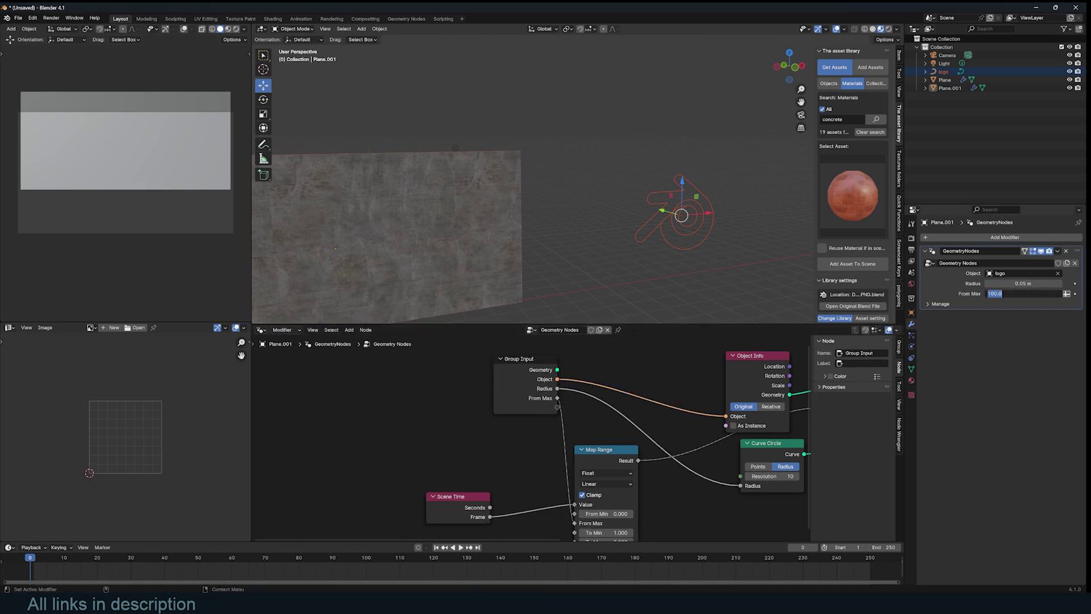
type("50")
key("Return")
key("space")
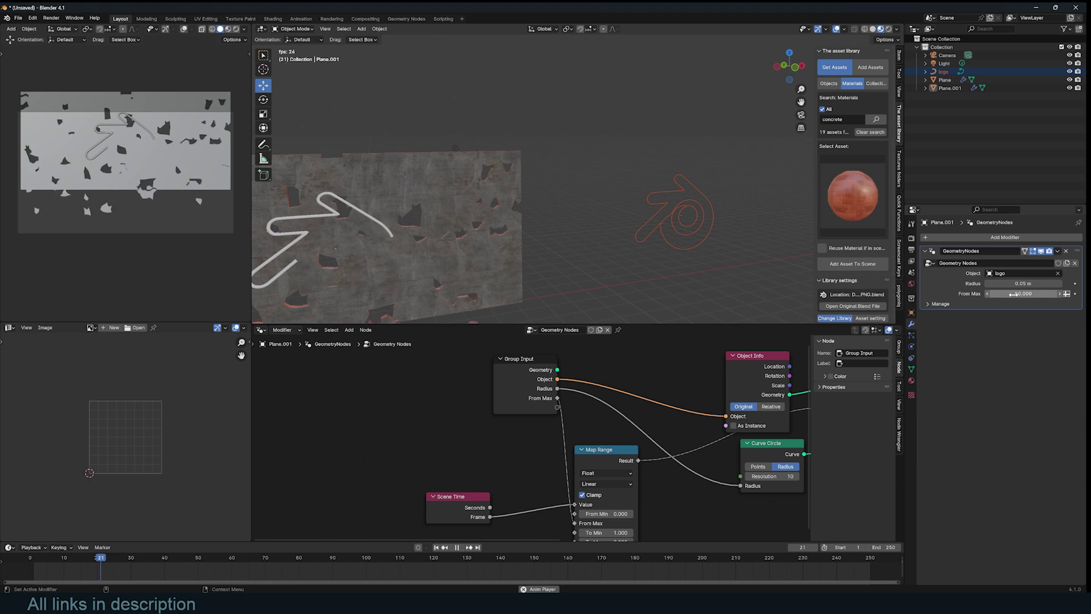
key("Escape")
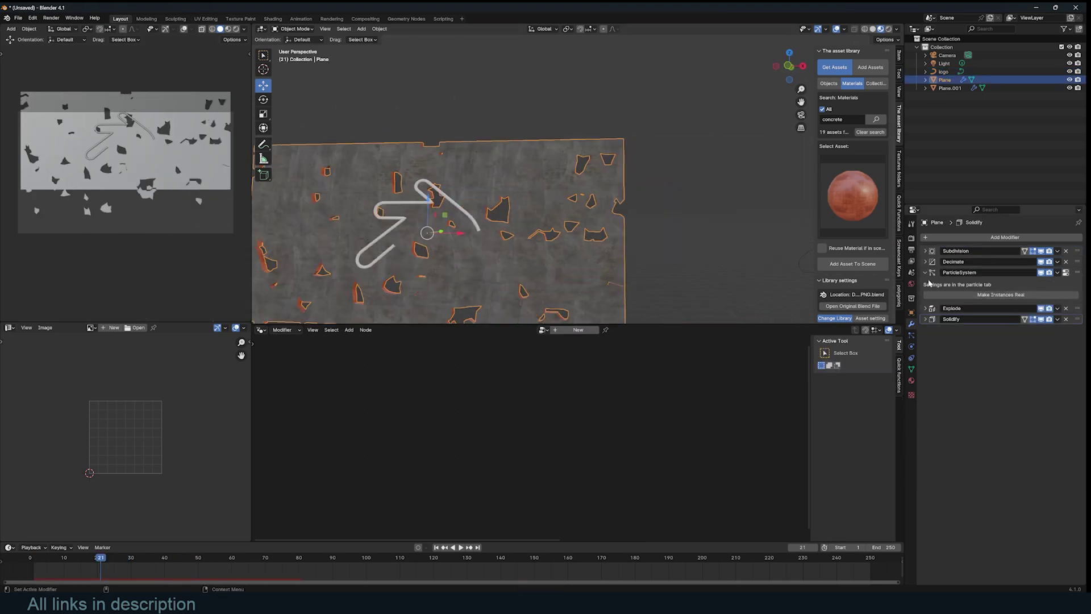
- Enable Dynamic Paint physics on the wall with type Canvas and add its canvas surface
left_click(926, 274)
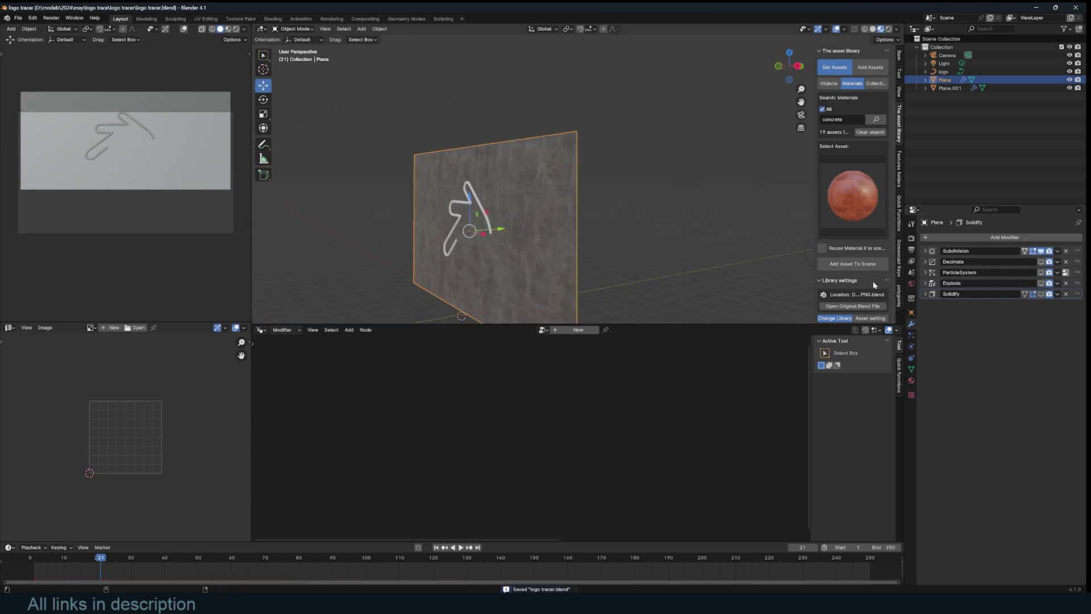
left_click(911, 346)
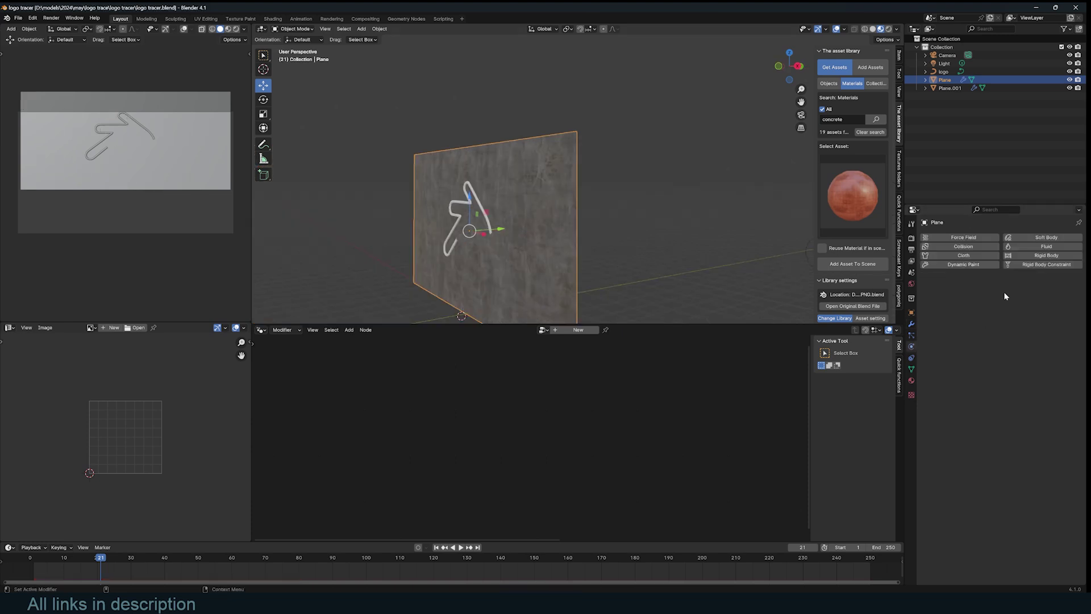
left_click(988, 265)
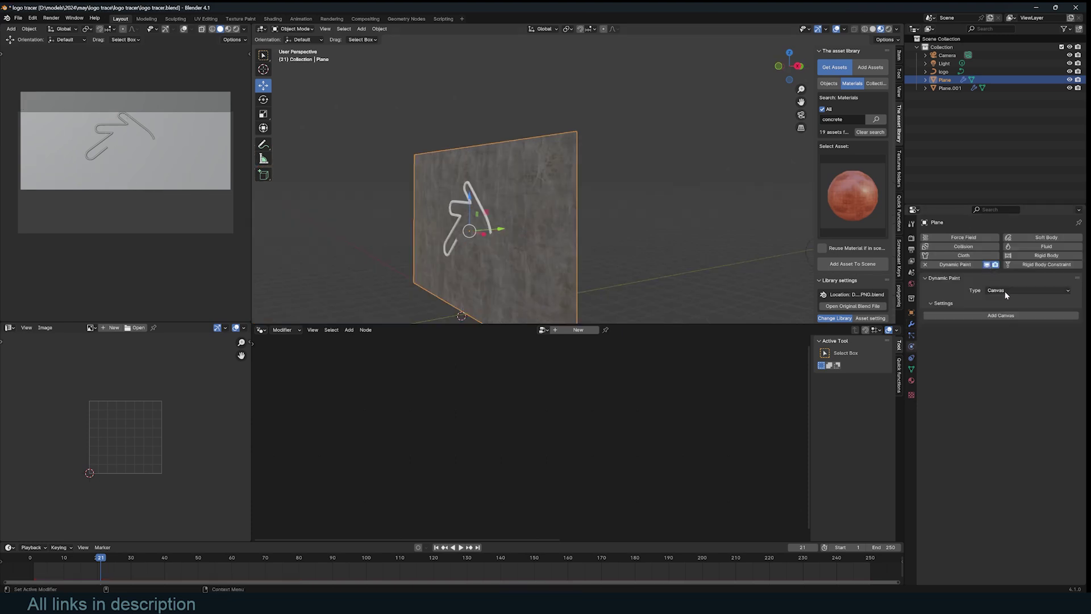
left_click(1029, 316)
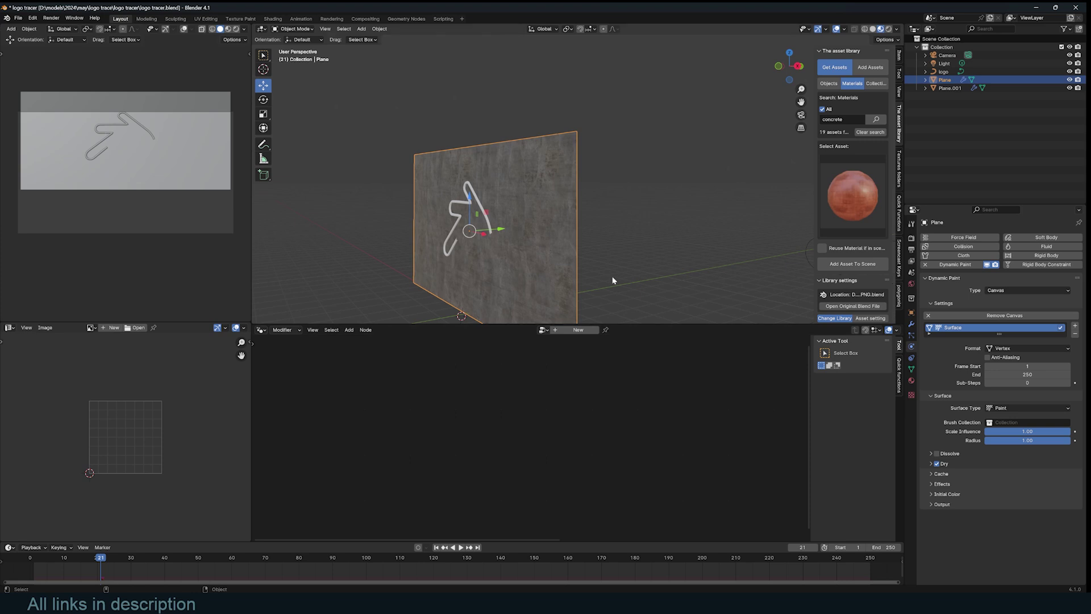
- Make the logo-tracing mesh a Dynamic Paint brush with Mesh Volume + Proximity as its paint source
left_click(472, 187)
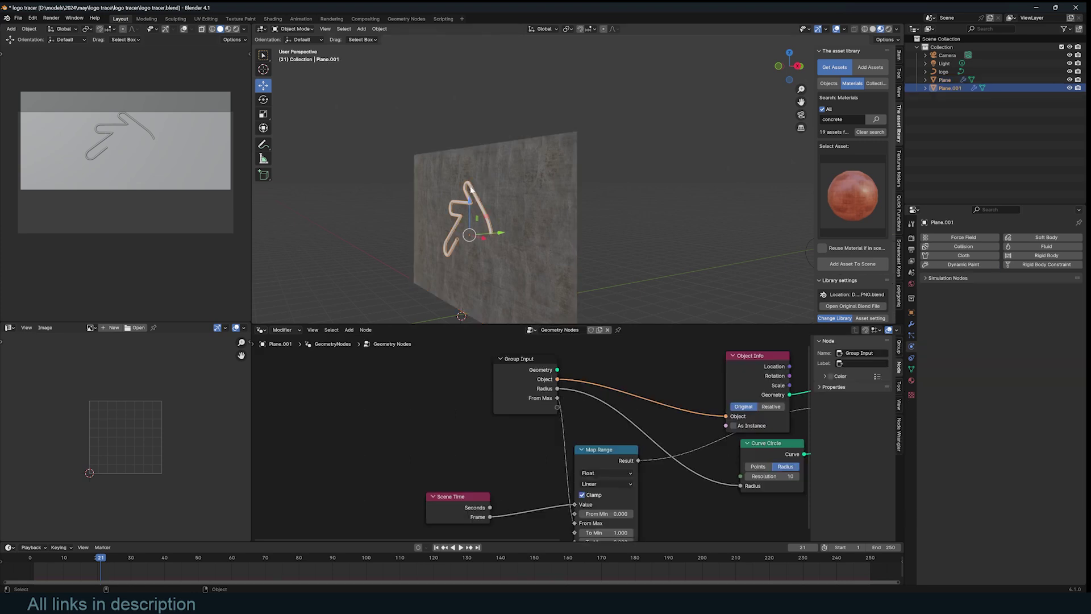
left_click(965, 265)
left_click(1019, 291)
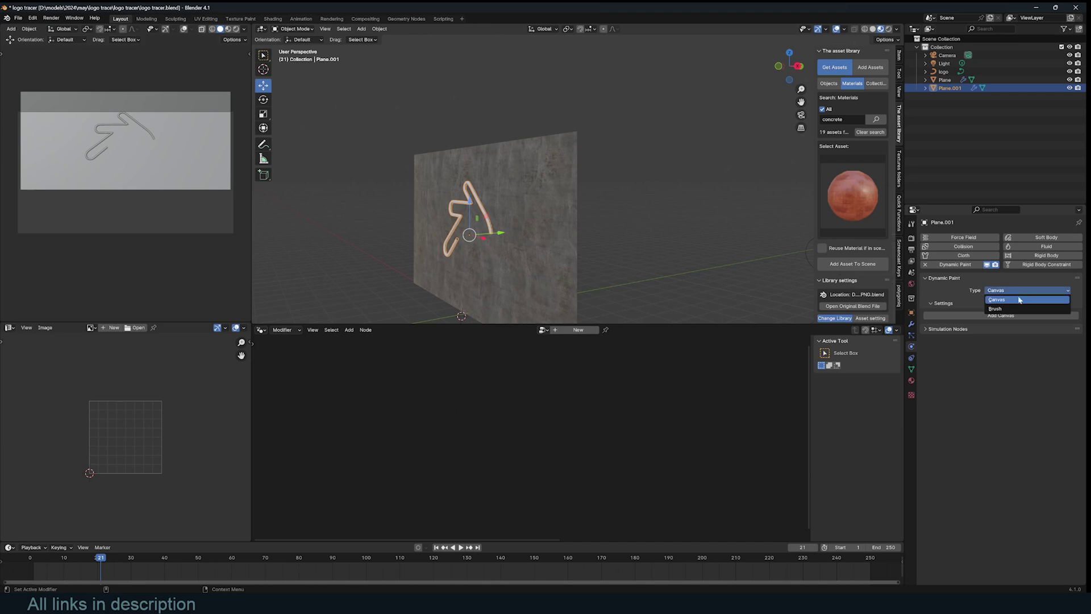
left_click(1014, 308)
left_click(1018, 316)
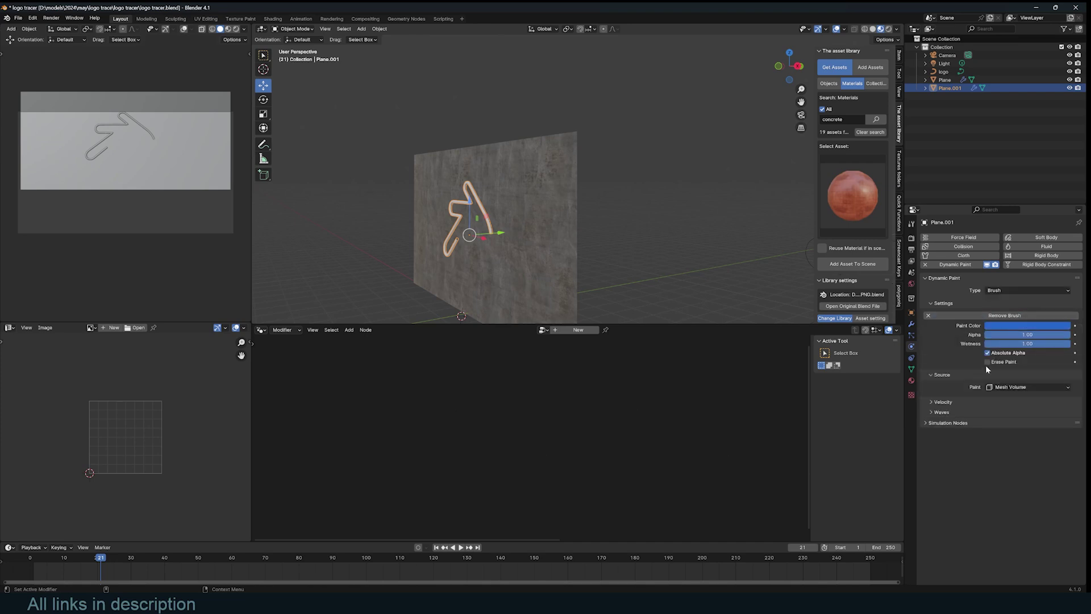
left_click(1005, 387)
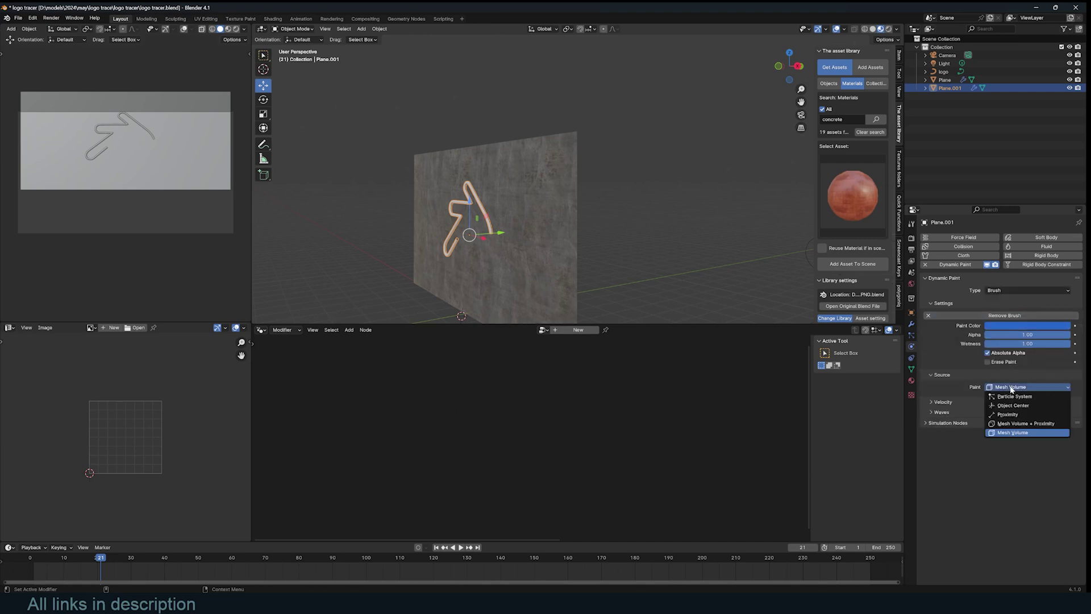
left_click(1016, 423)
- Create the dp_paintmap and dp_wetmap output layers for the wall's canvas and show the wall's color attributes
left_click(544, 220)
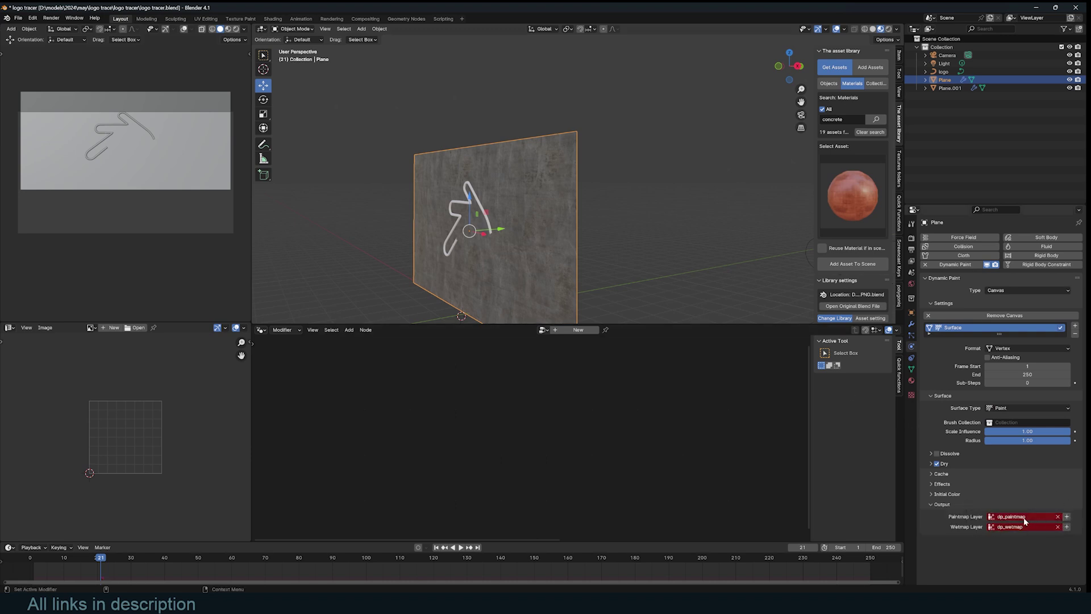
left_click(1067, 517)
left_click(912, 369)
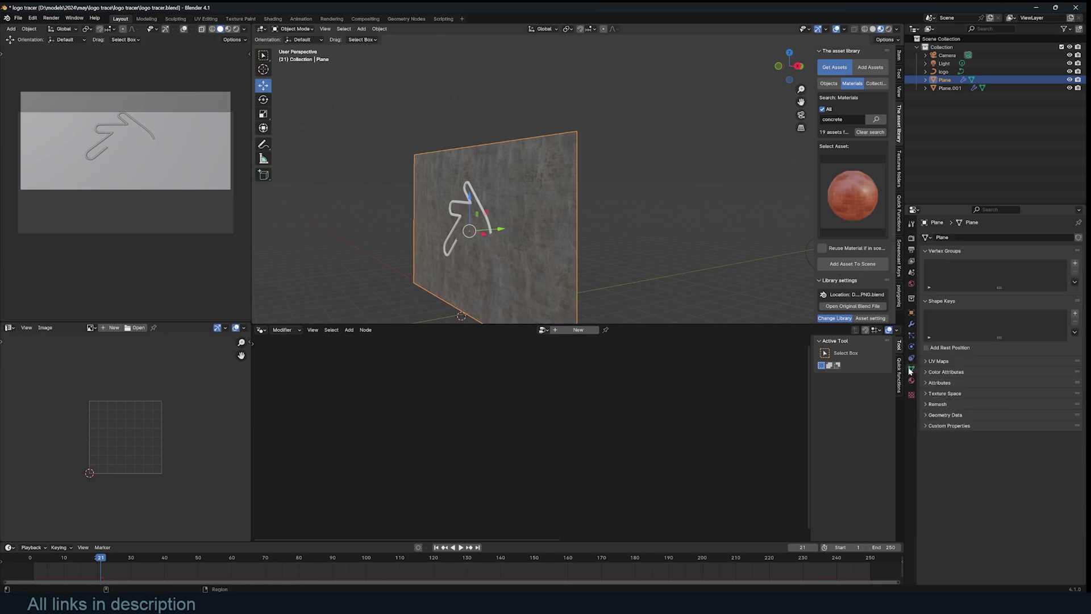
left_click(946, 372)
- Play the animation from the start in Object Mode and in Vertex Paint mode to check the dynamic paint on the wall
key("shift+Left")
key("space")
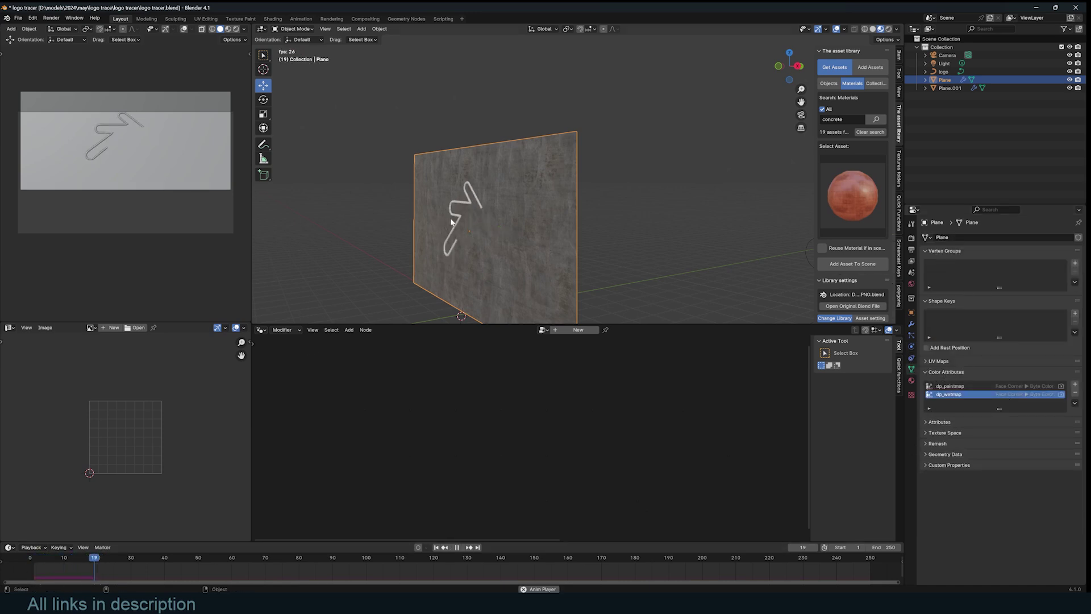
key("Escape")
left_click(294, 29)
left_click(299, 65)
key("space")
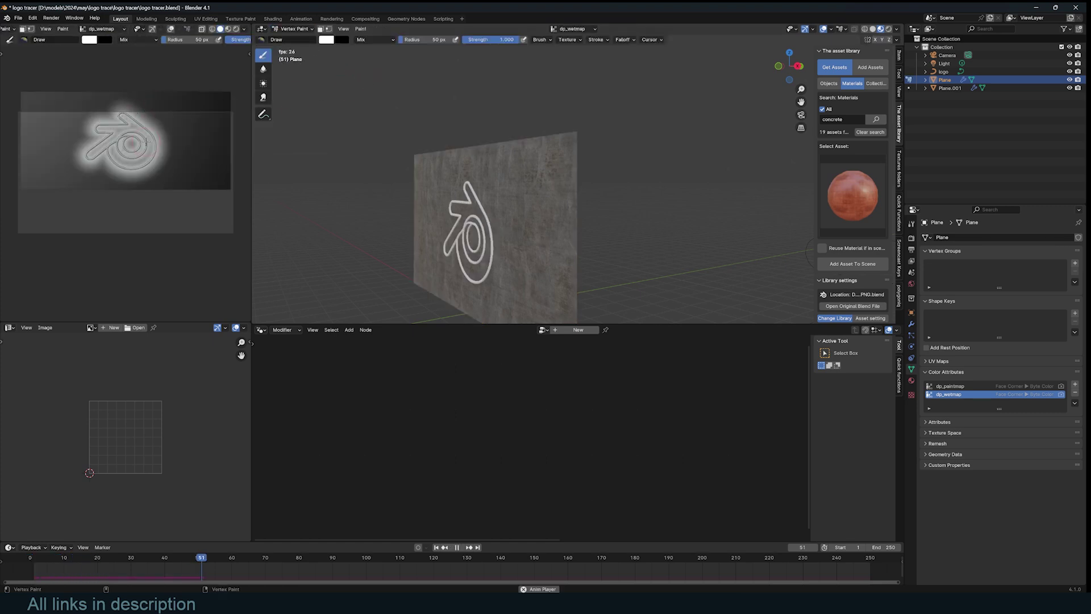
key("Escape")
key("space")
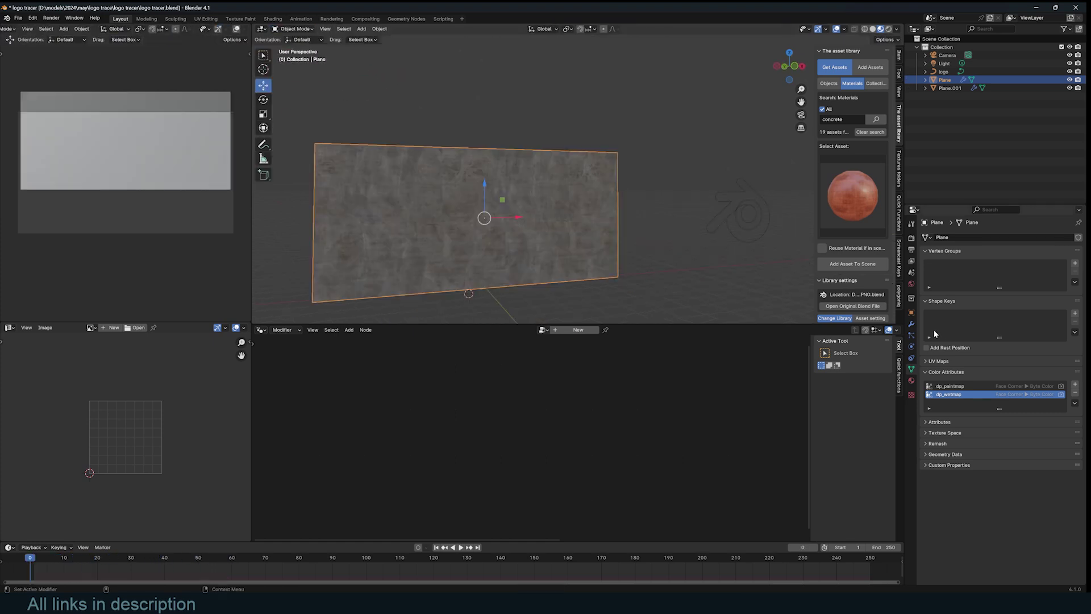
- Set the wall canvas's format to Image Sequence with resolution 512, and check the wall's UV layout in Edit Mode
left_click(911, 324)
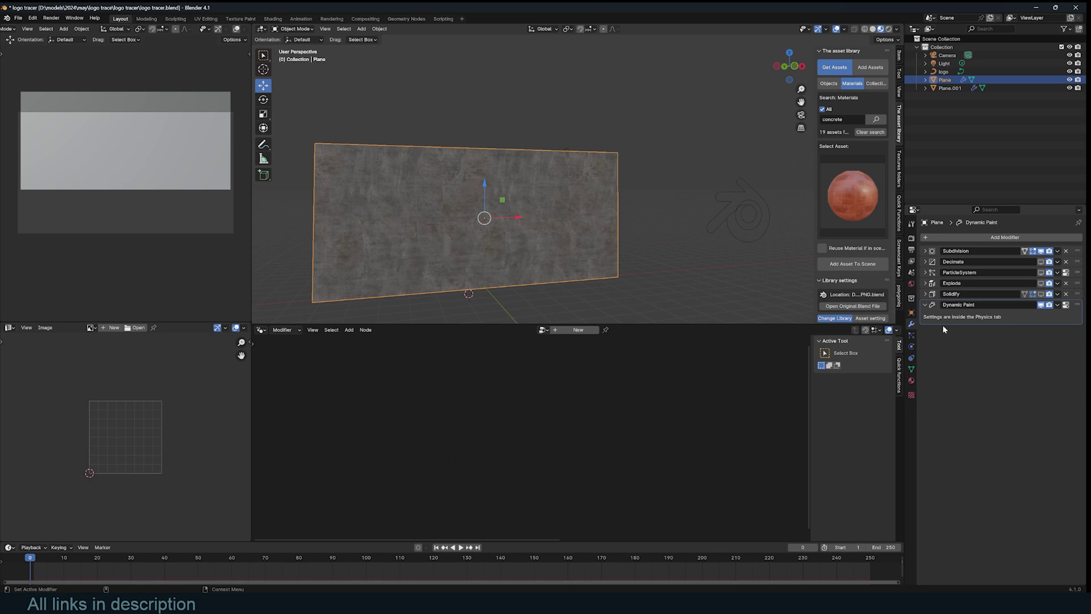
left_click(1066, 306)
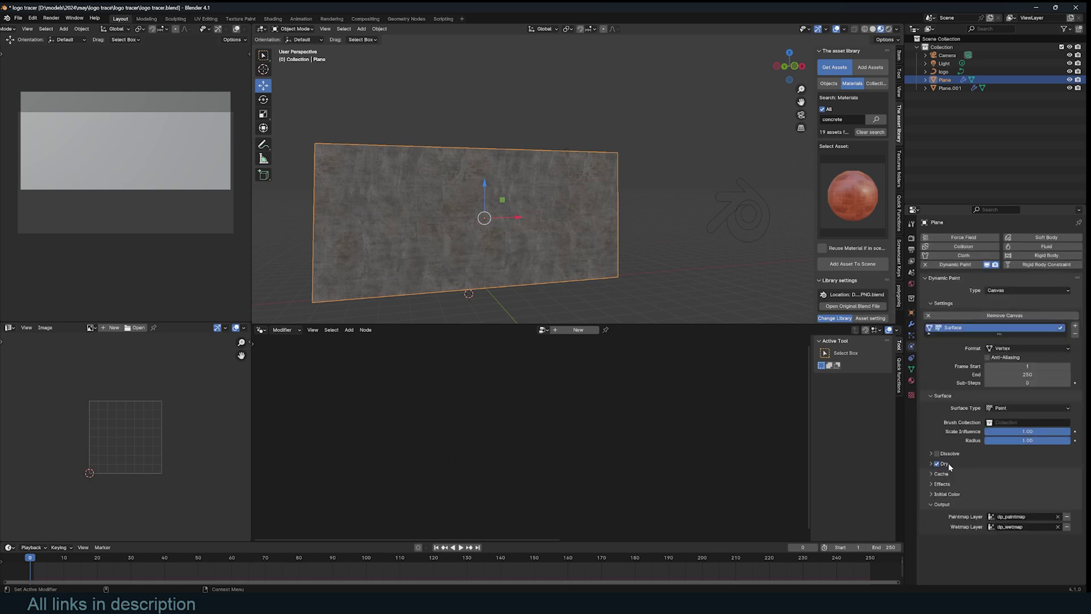
left_click(1017, 348)
left_click(1017, 358)
left_click(1017, 357)
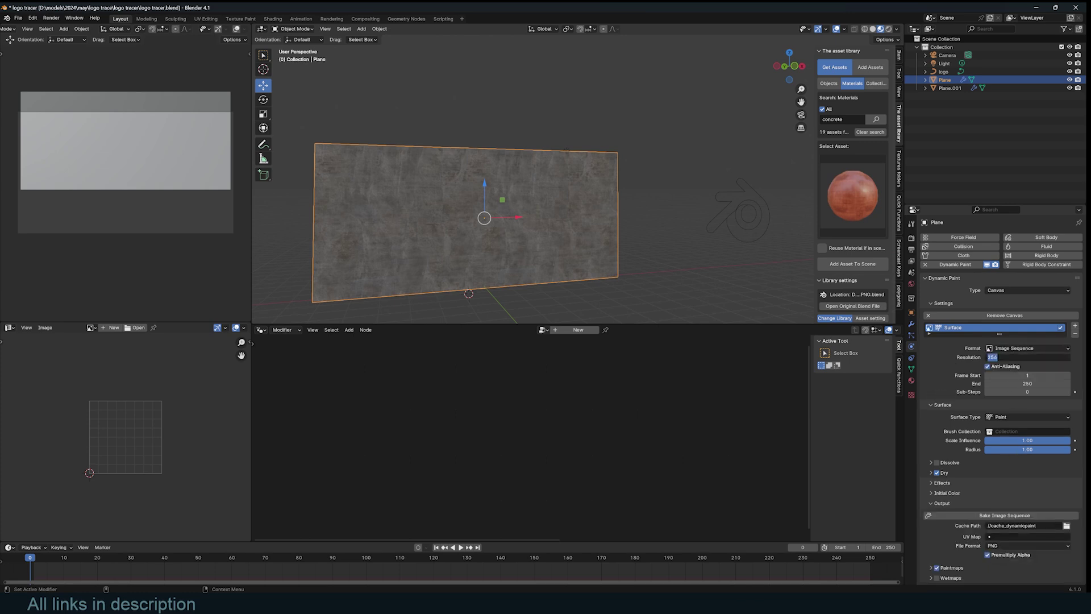
type("512")
key("Return")
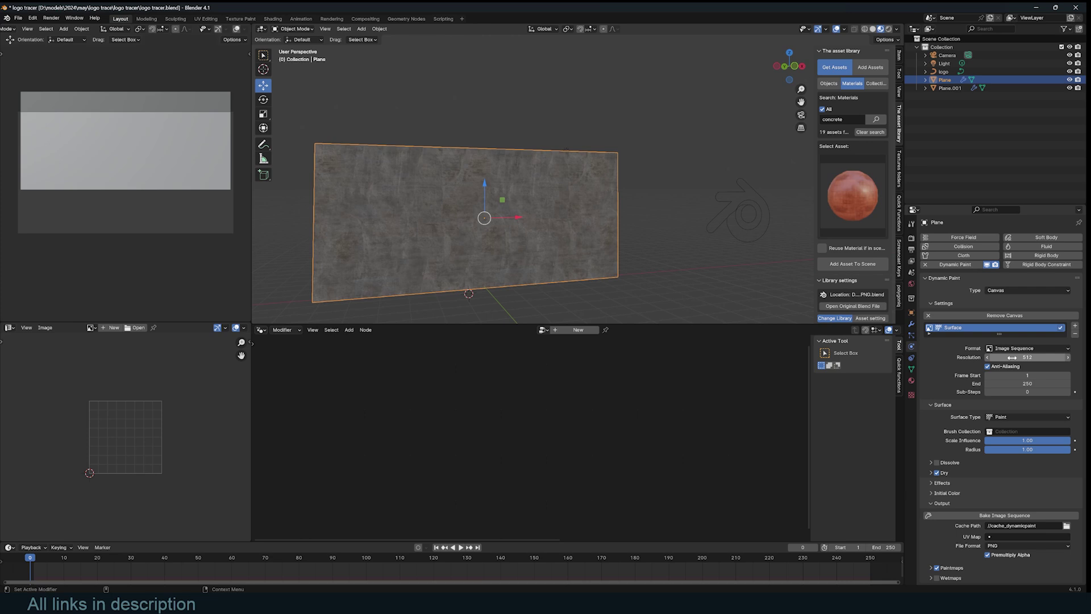
key("Tab")
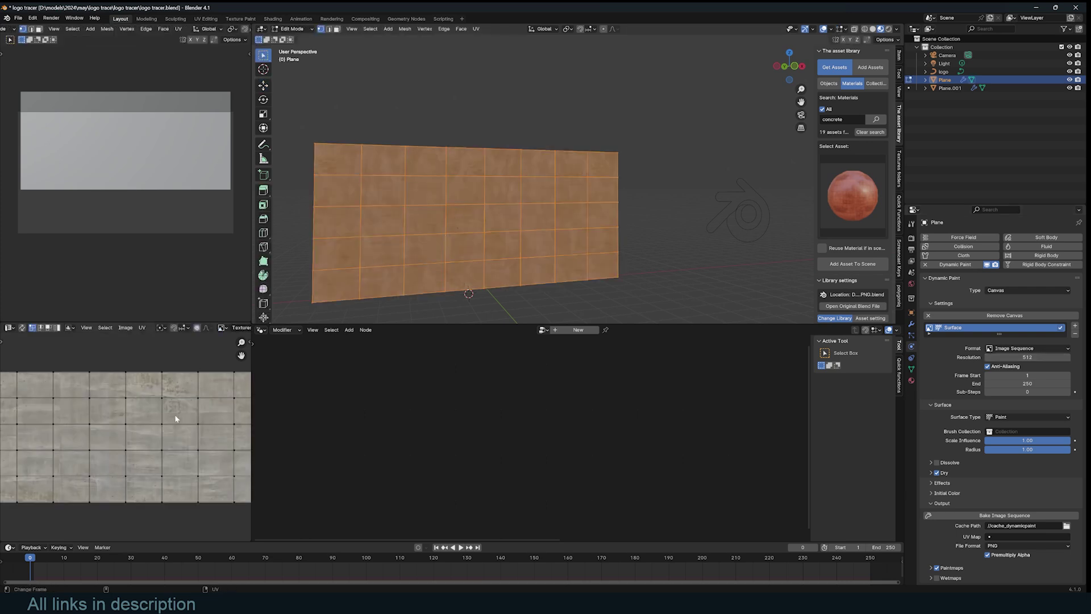
scroll(178, 414, "down", 3)
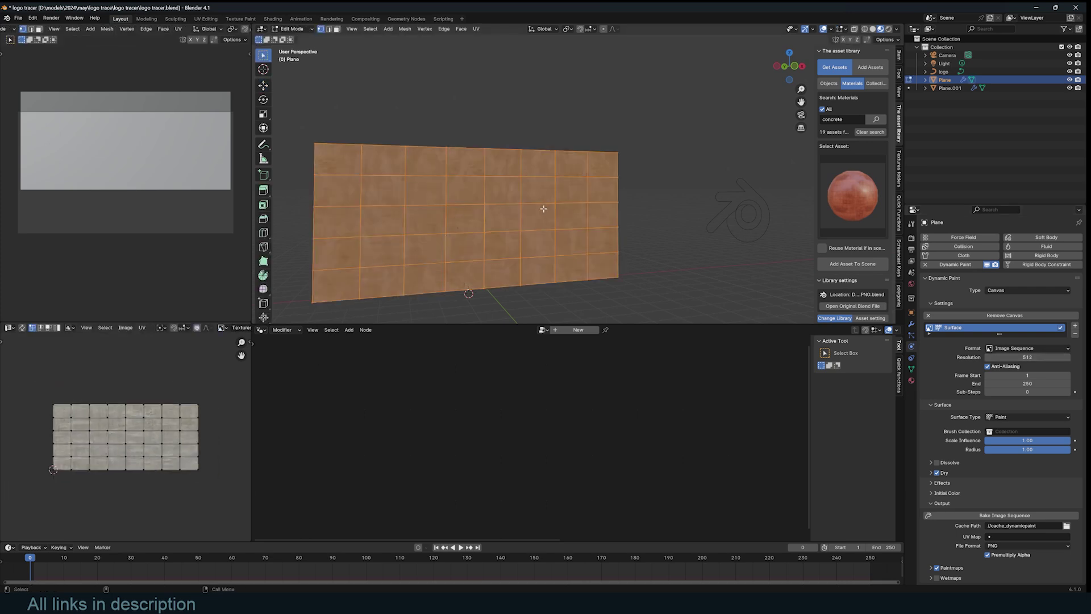
key("Tab")
- Create a folder named paint, set it as the canvas's cache path, and bake the Dynamic Paint image sequence
left_click(1066, 525)
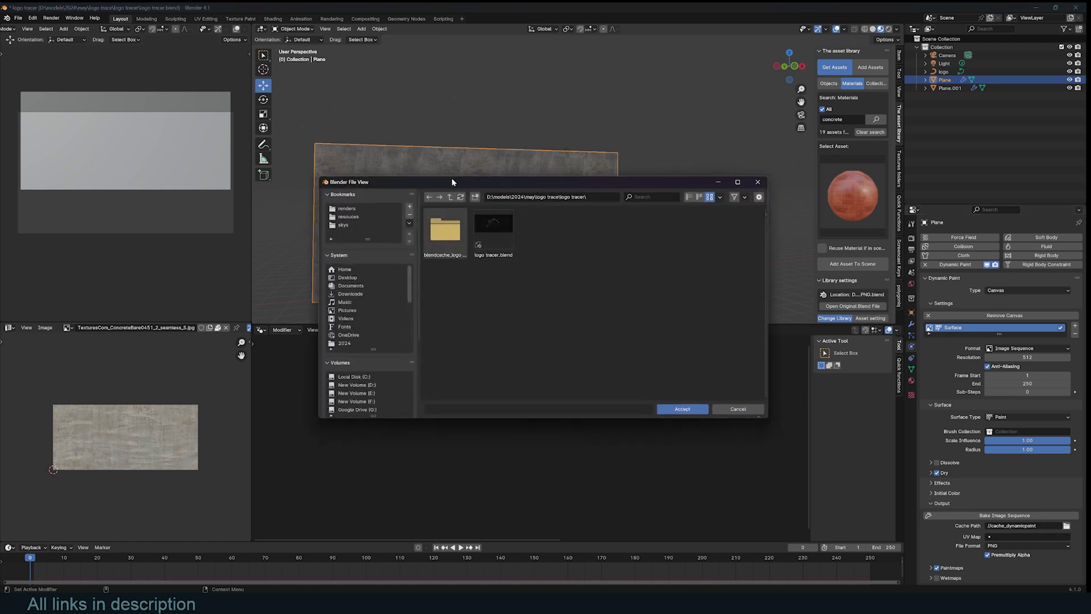
left_click(475, 199)
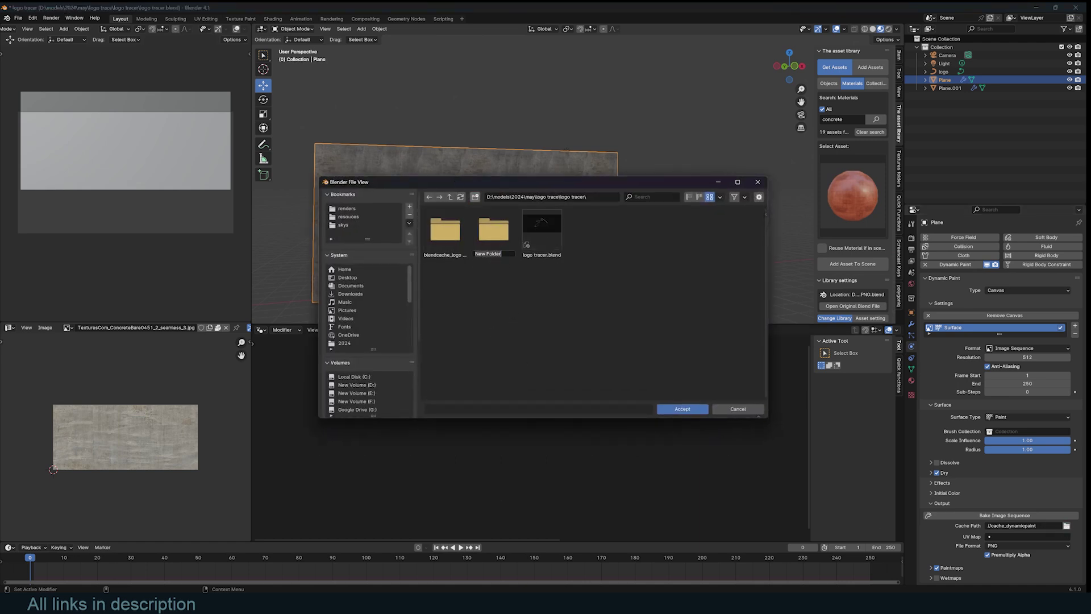
type("paint")
key("Return")
left_click(682, 409)
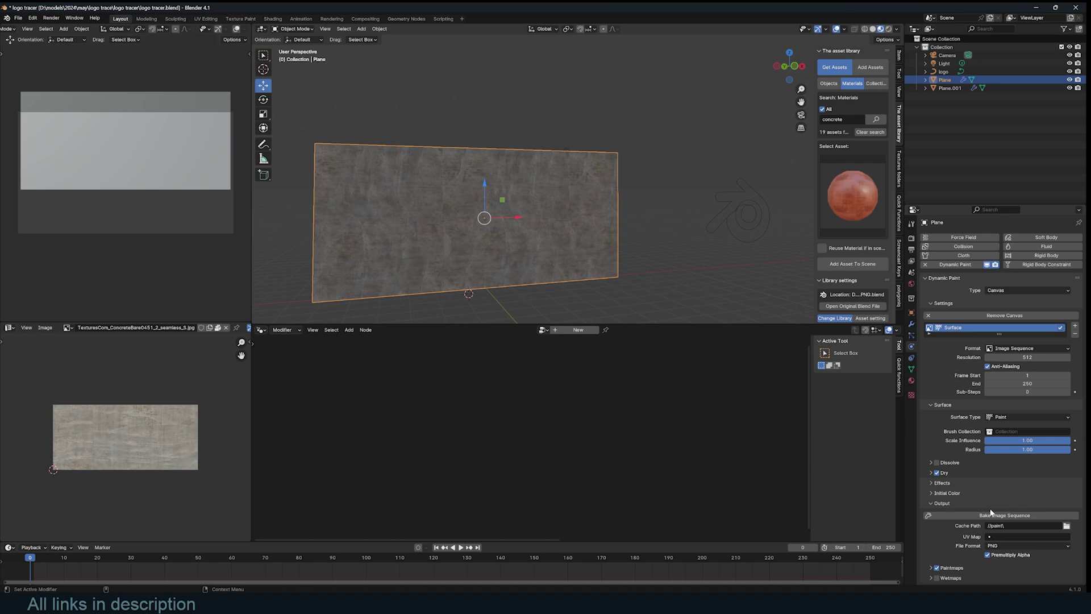
left_click(995, 515)
- Browse the paint folder to check the baked paintmap images
left_click(1066, 526)
scroll(659, 316, "down", 9)
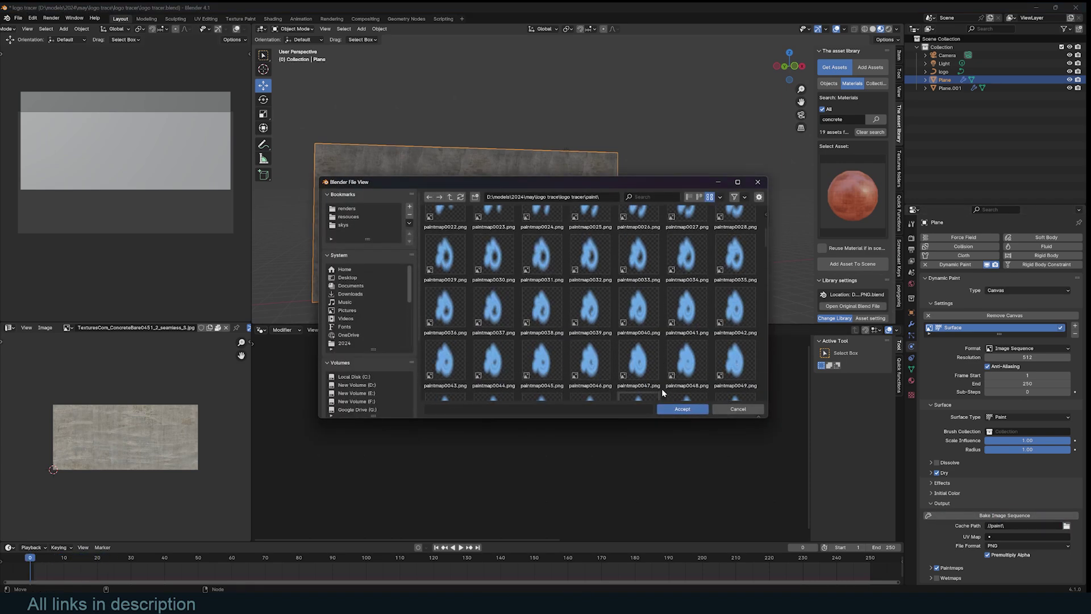
scroll(661, 388, "down", 12)
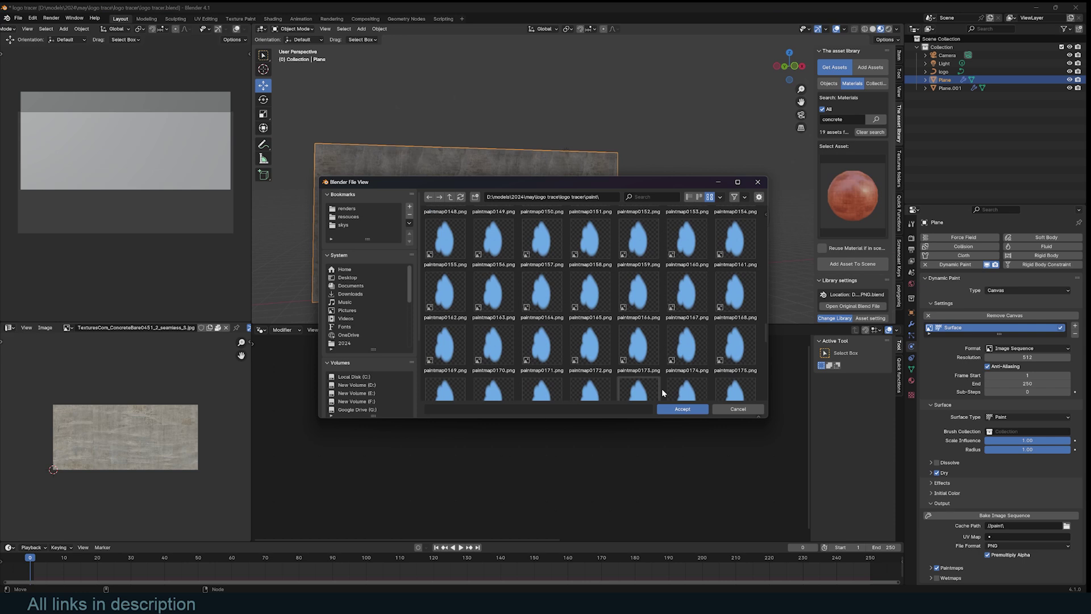
left_click(737, 409)
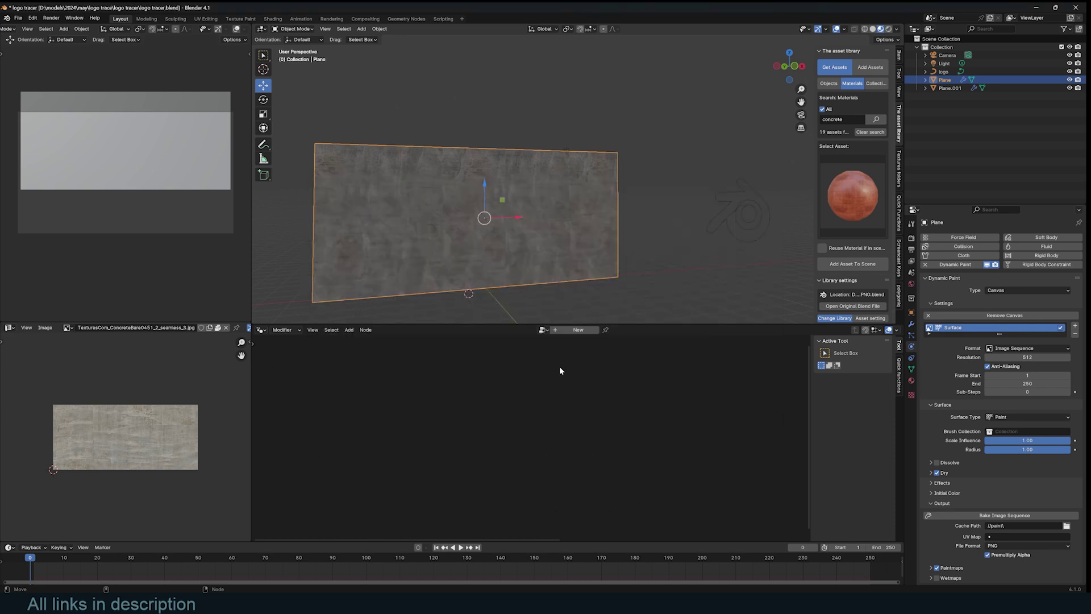
- Switch the node area to the Shader Editor and frame the wall's concrete material nodes
left_click(271, 328)
left_click(296, 407)
middle_click_drag(518, 392, 469, 413)
middle_click_drag(468, 366, 478, 412)
scroll(478, 412, "up", 1)
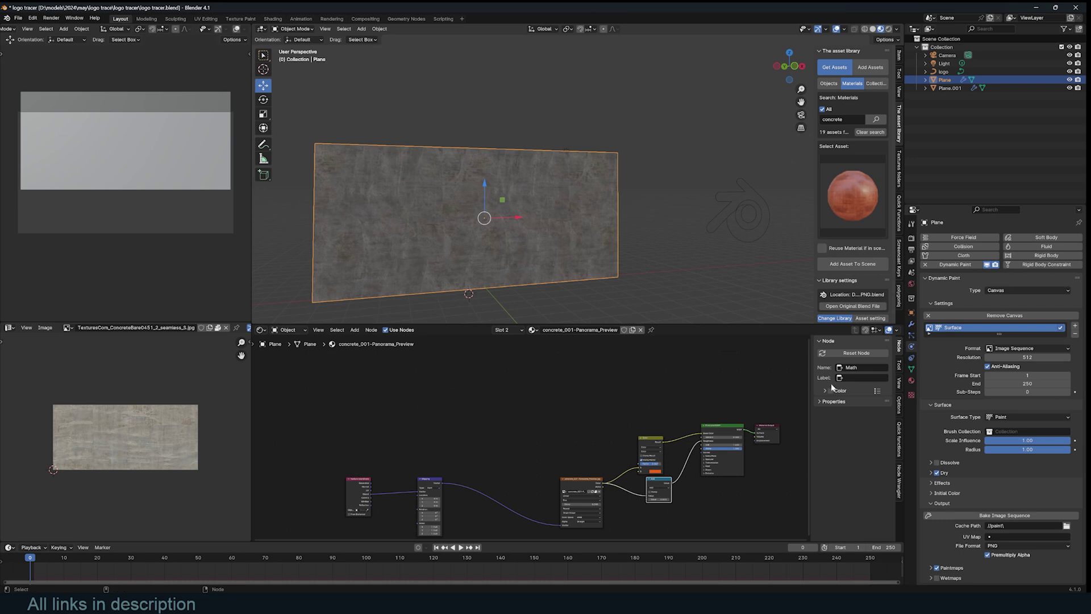
- Add an image sequence texture with all paintmap images from the paint folder to the concrete_001-Panorama_Preview material
key("shift+a")
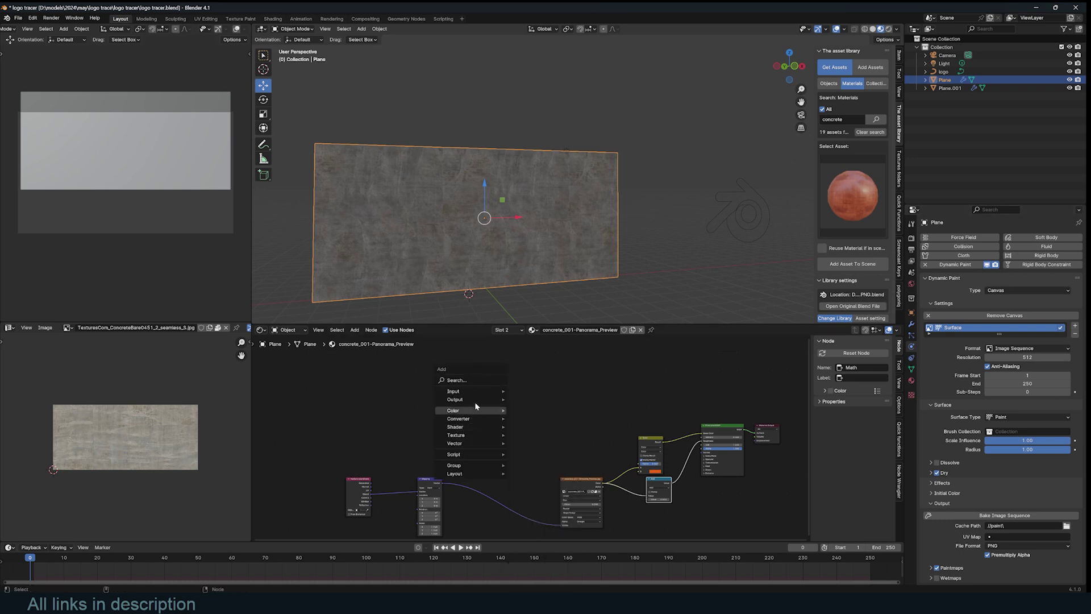
mouse_move(462, 439)
left_click(531, 443)
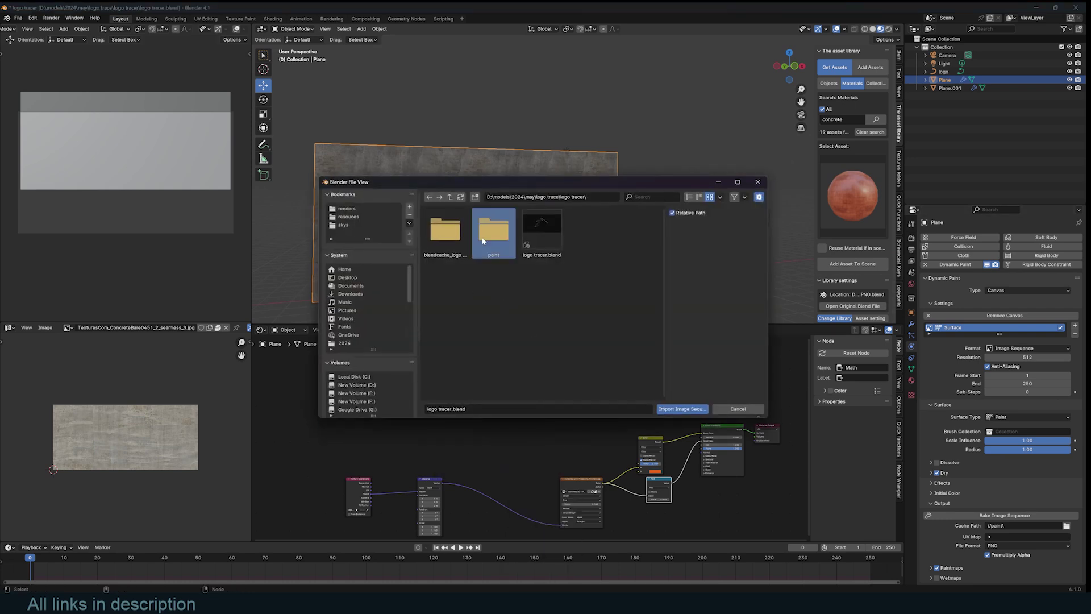
double_click(492, 250)
key("a")
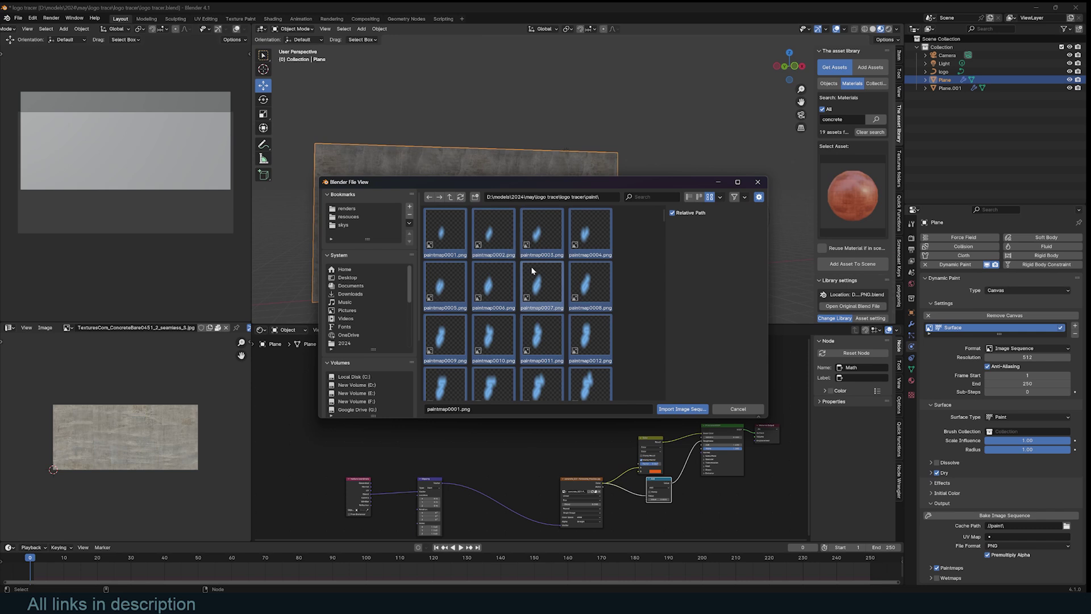
left_click(683, 412)
left_click(544, 390)
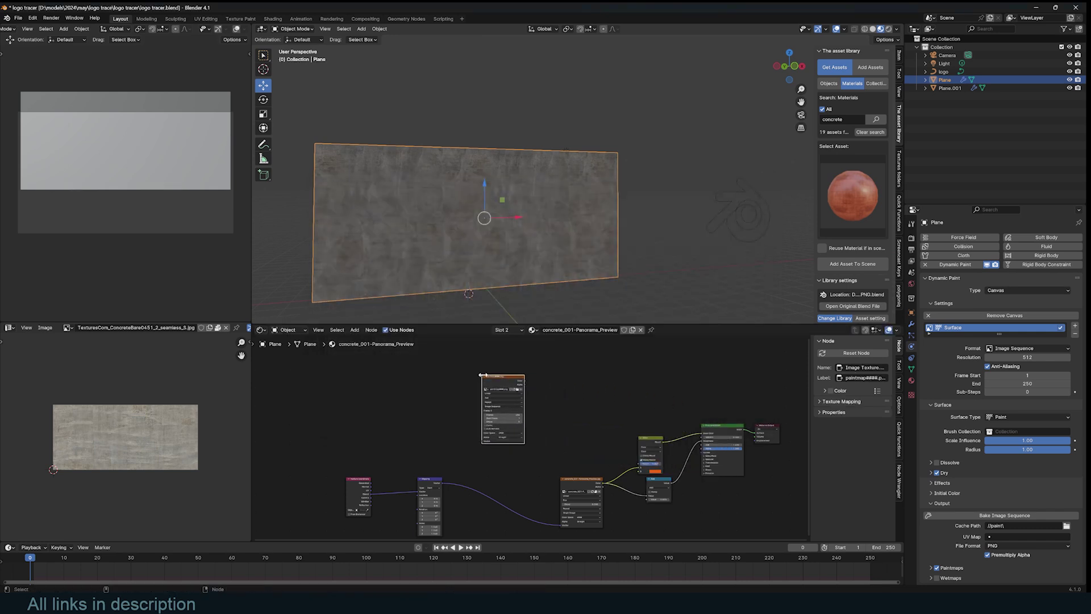
- Preview the paintmap texture on the wall, switching the viewport between Solid and Material Preview shading
scroll(551, 390, "up", 4)
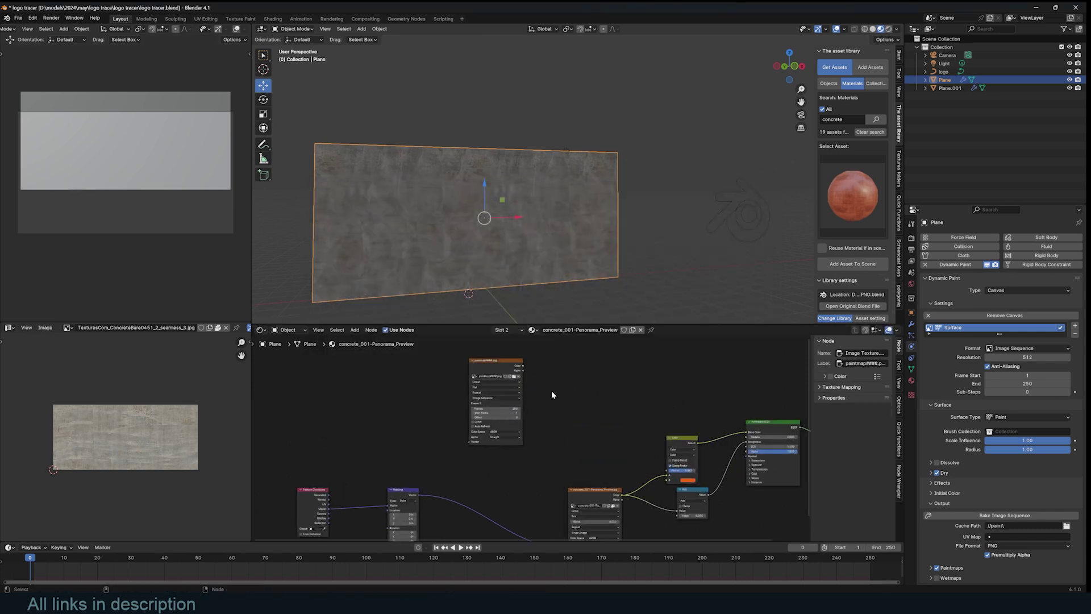
left_click(507, 364, "ctrl+shift")
scroll(719, 404, "down", 3)
middle_click_drag(715, 414, 632, 409)
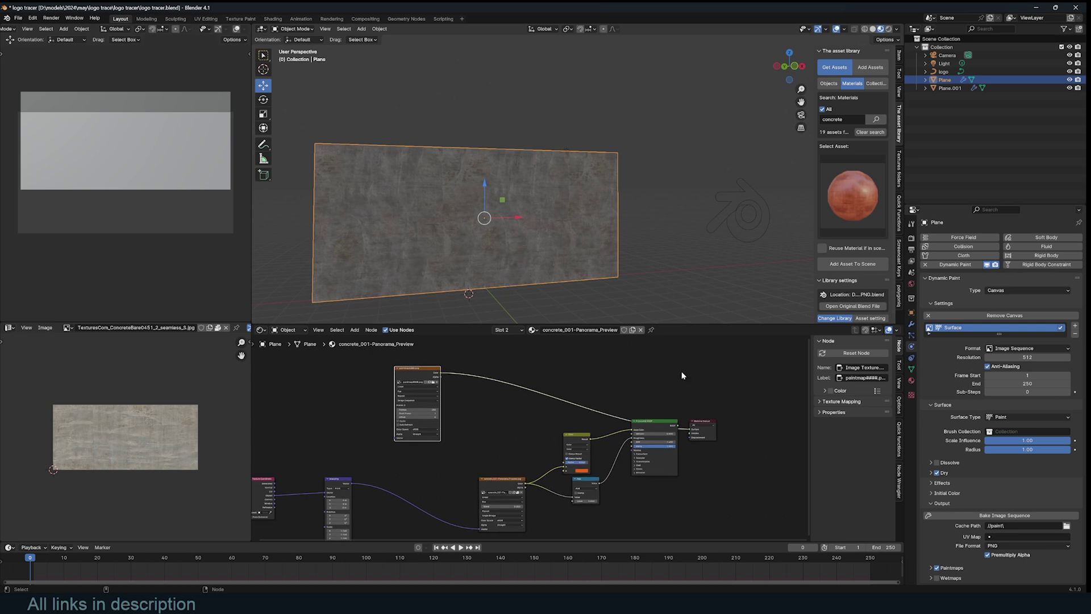
left_click(874, 30)
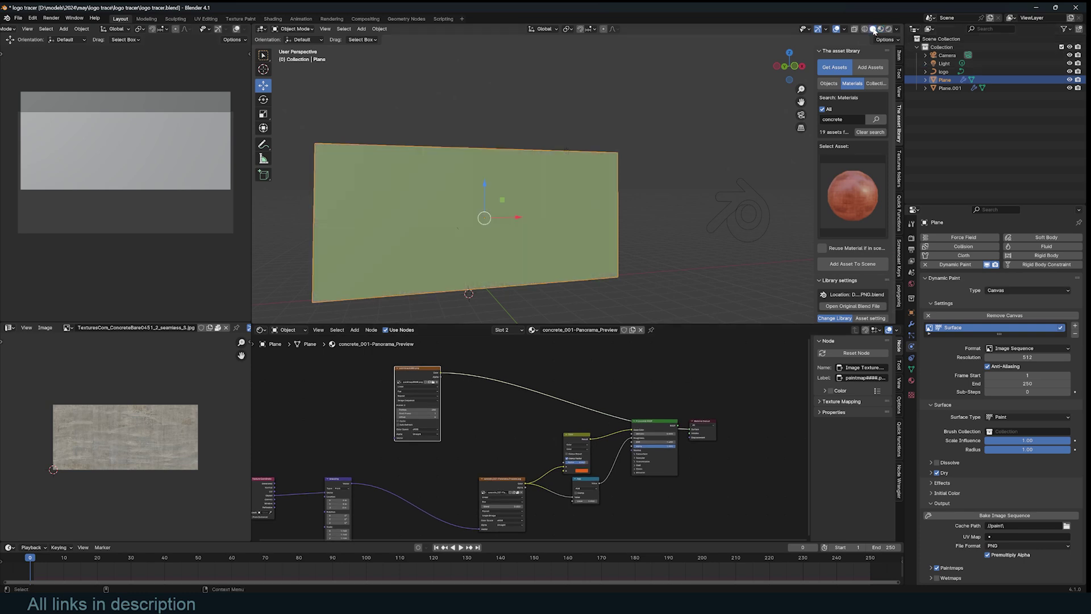
left_click(881, 29)
scroll(580, 387, "up", 2)
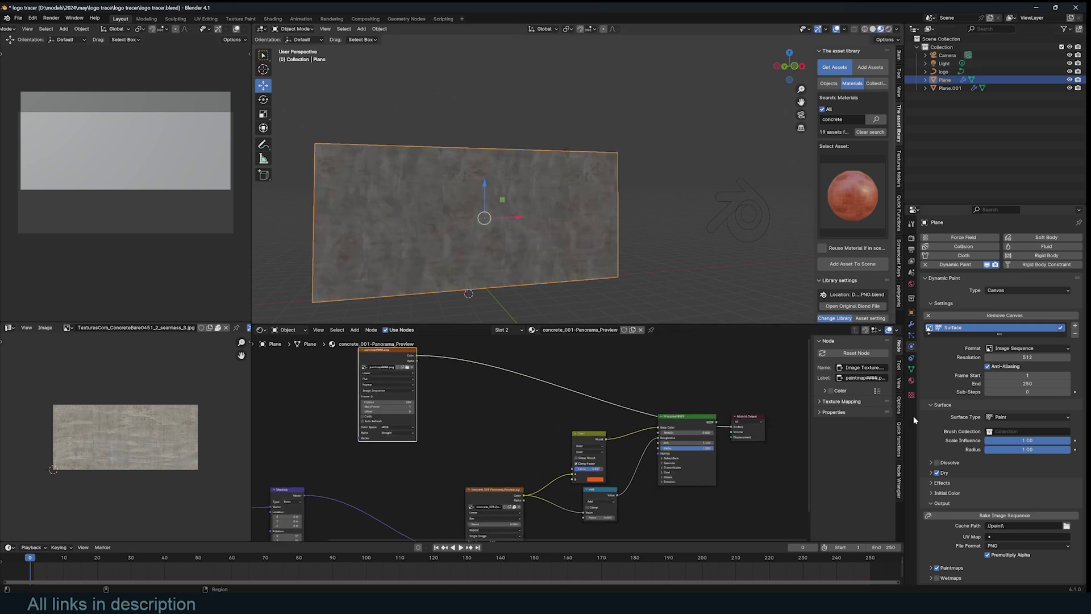
- Add all paintmap images from the paint folder as an image sequence texture in the concrete.006 material and preview it
left_click(912, 382)
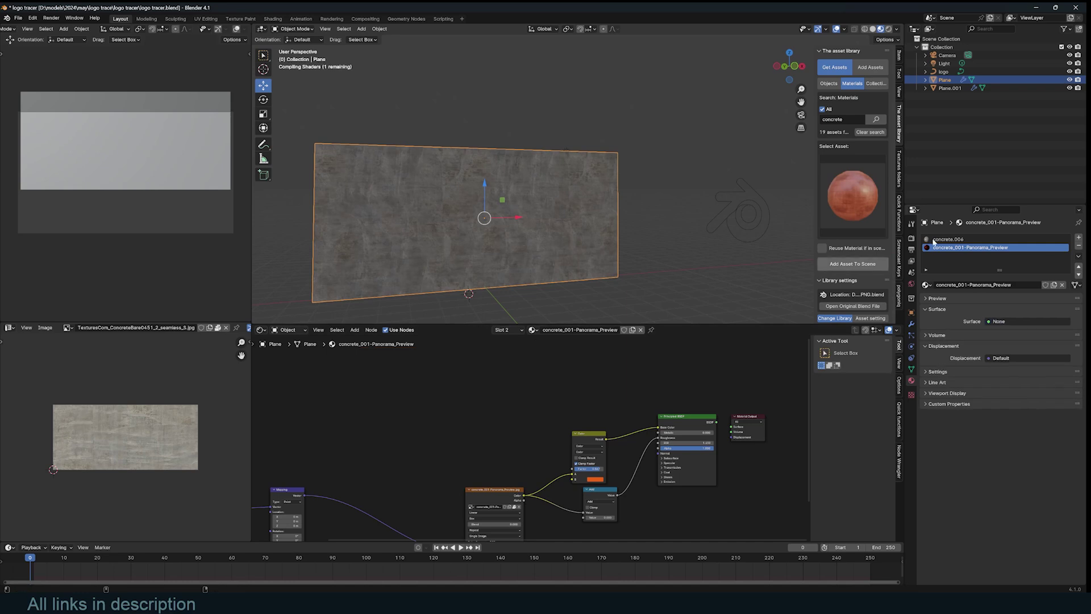
left_click(948, 239)
key("shift+a")
mouse_move(622, 398)
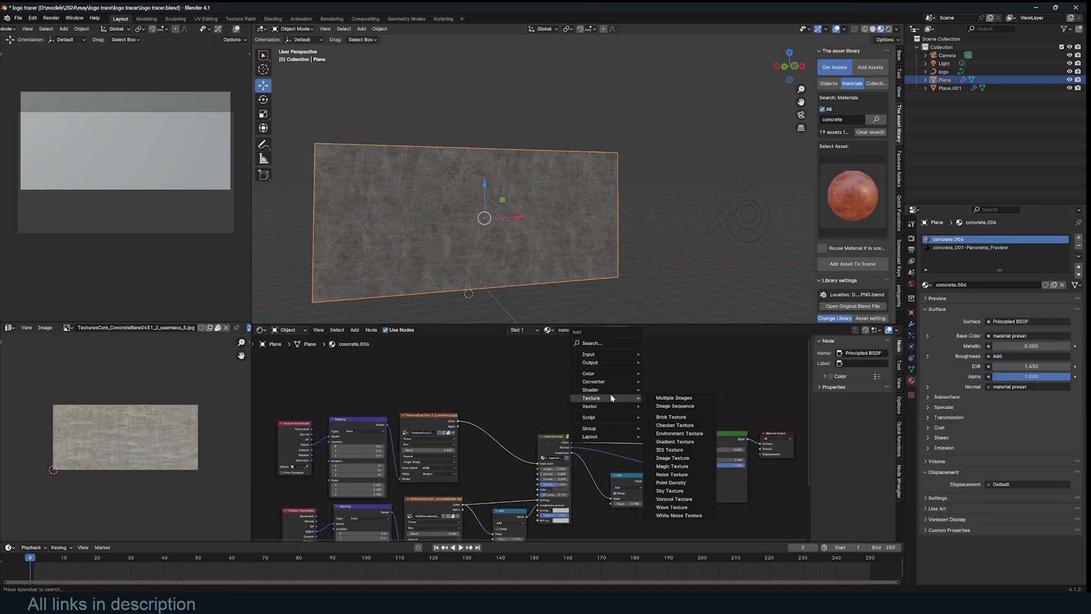
left_click(677, 404)
left_click(491, 231)
key("a")
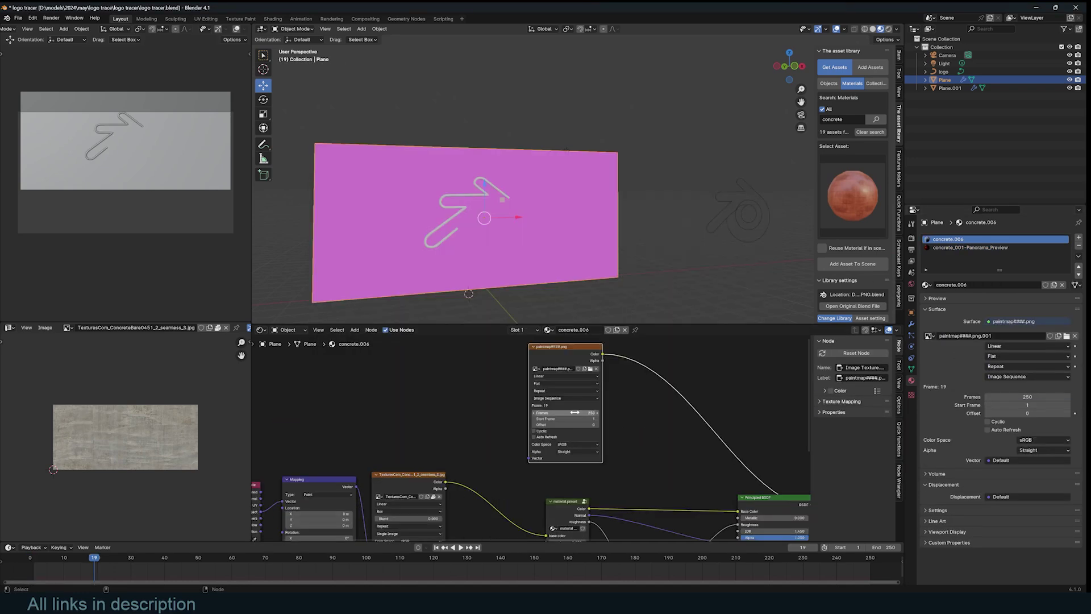
- Turn on Auto Refresh for the paintmap texture node and play the animation to check the paint on the wall
scroll(579, 413, "up", 3)
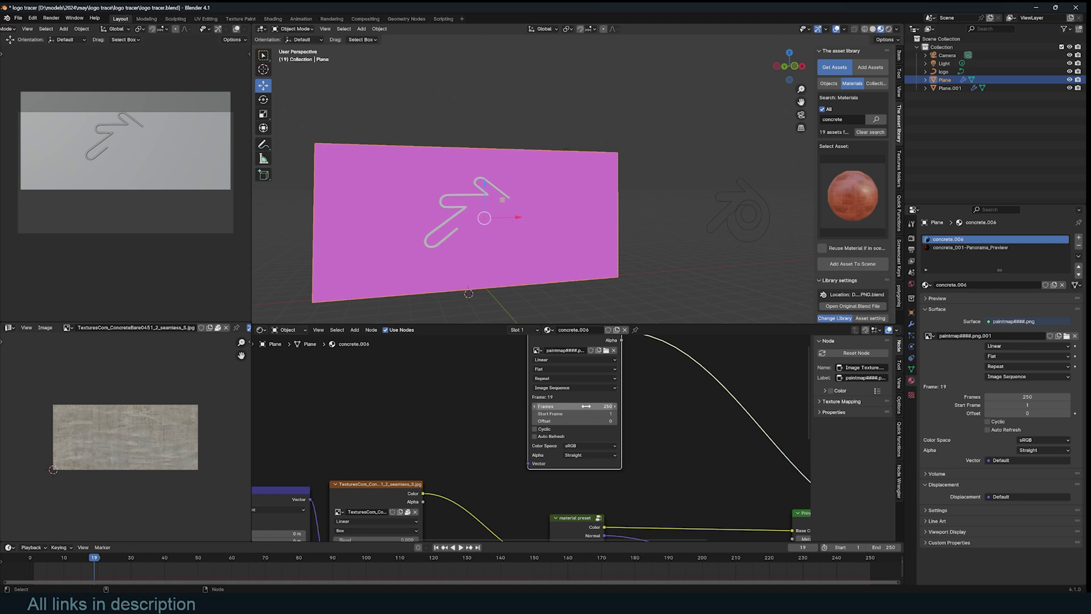
middle_click_drag(583, 406, 582, 418)
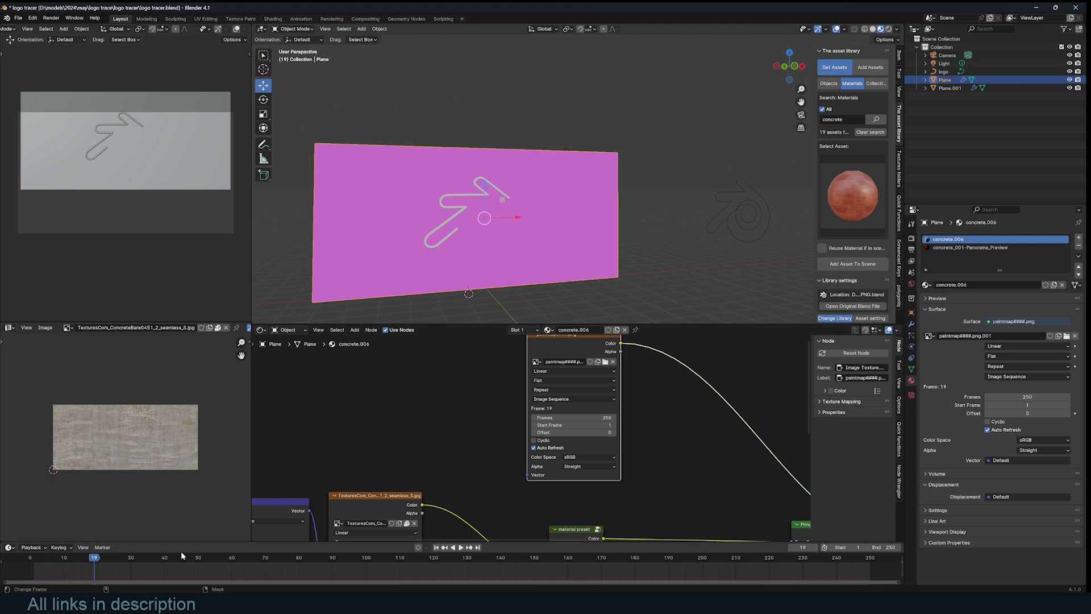
key("space")
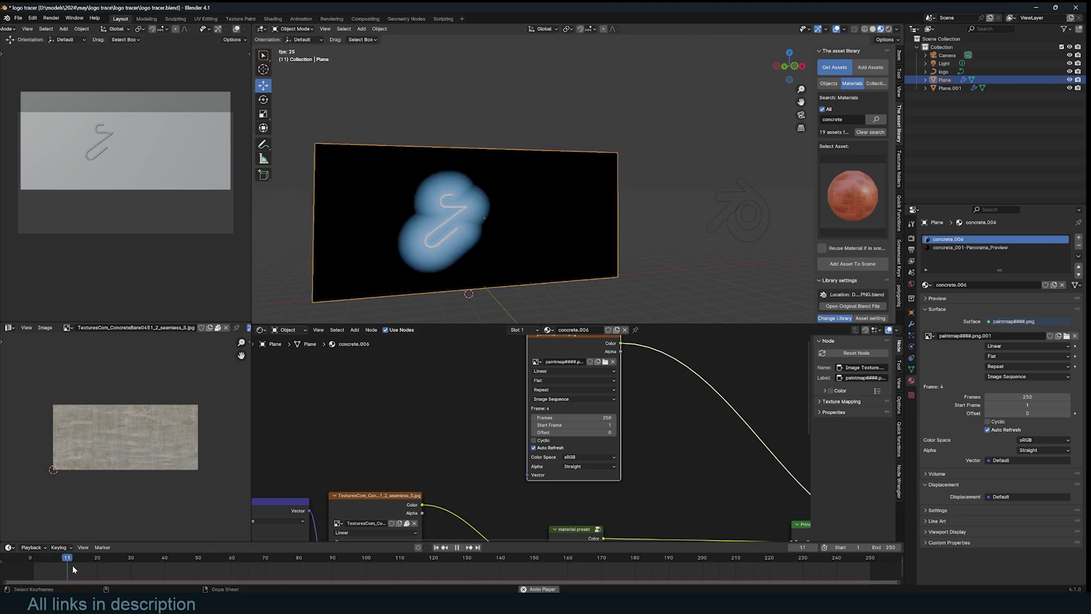
key("space")
scroll(513, 411, "down", 3)
middle_click_drag(537, 439, 560, 437)
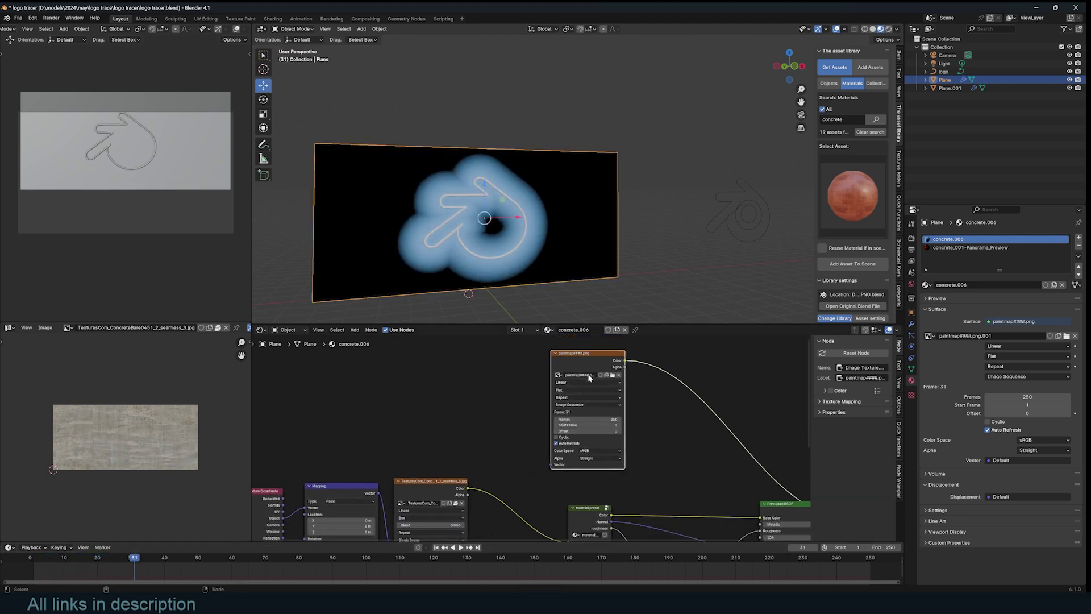
- Reconnect the Principled BSDF to the concrete.006 output and show the wall's Solidify modifier in the viewport
left_click_drag(589, 358, 562, 354)
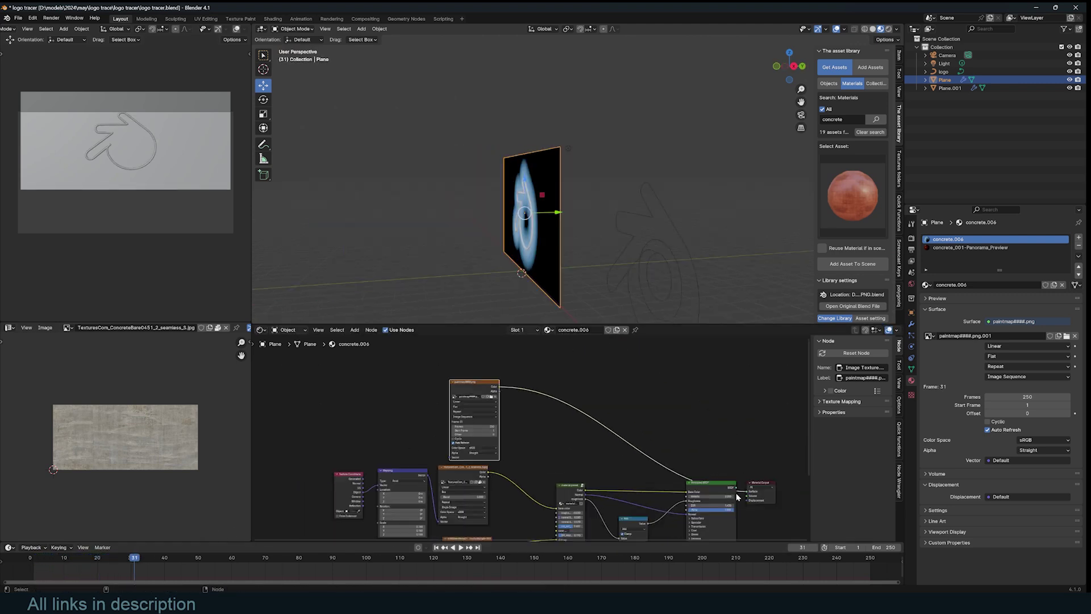
left_click(723, 487, "ctrl+shift")
middle_click_drag(536, 219, 665, 250)
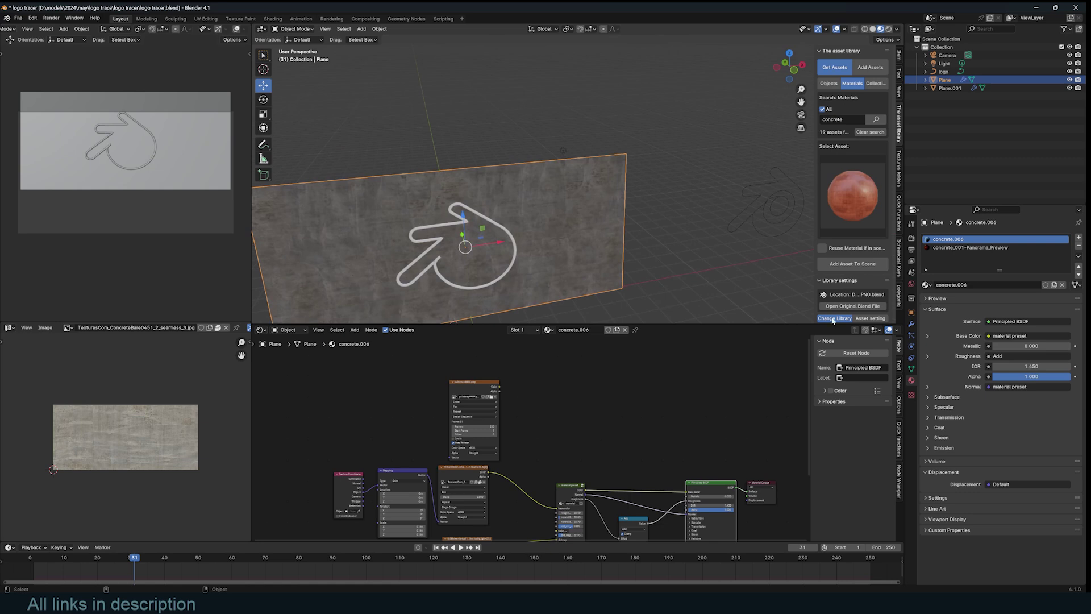
left_click(911, 324)
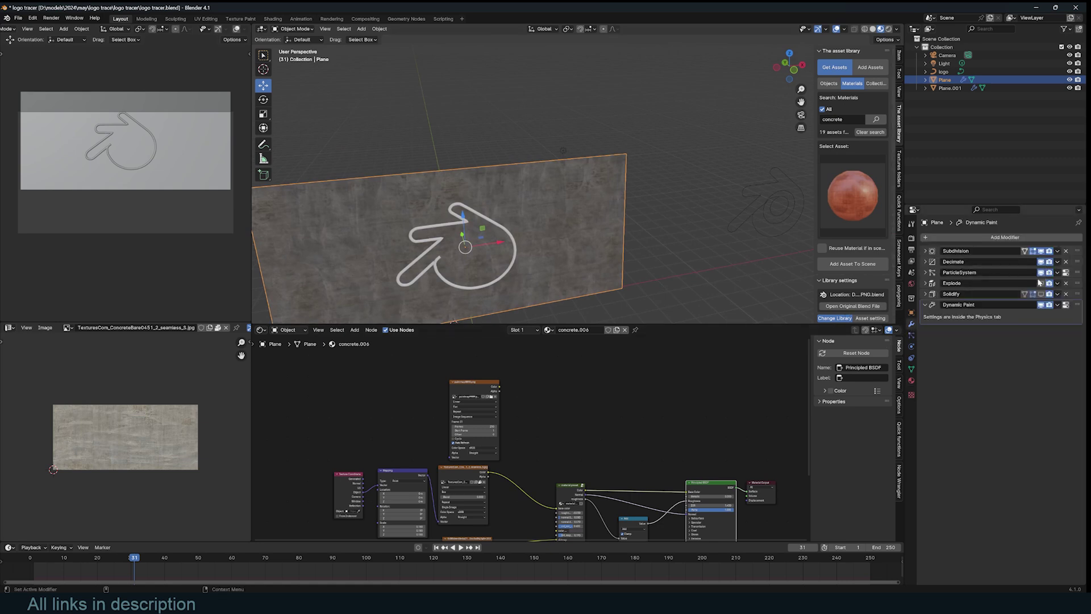
key("shift+Left")
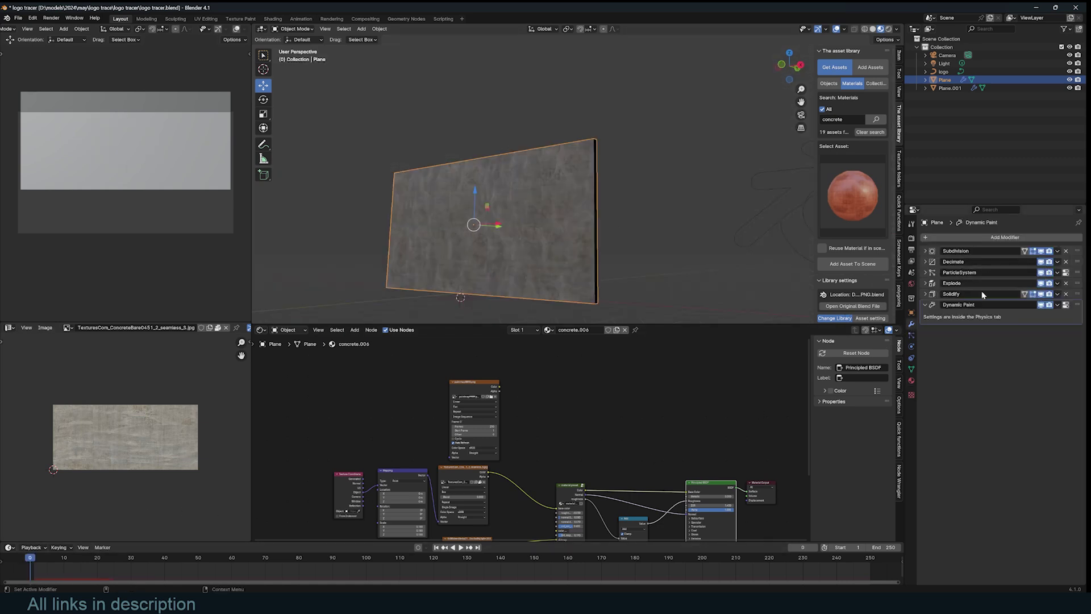
- Create an Image or Movie texture for the wall's particle system and assign paintmap####.png to it
left_click(1066, 273)
left_click(944, 573)
scroll(957, 570, "down", 3)
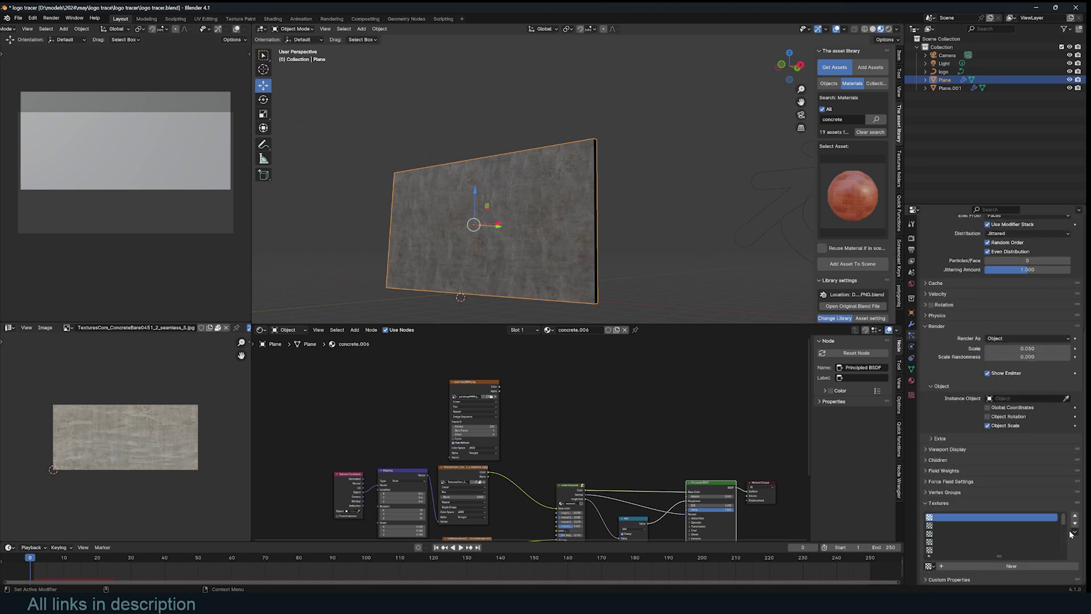
left_click(1073, 566)
left_click(1078, 568)
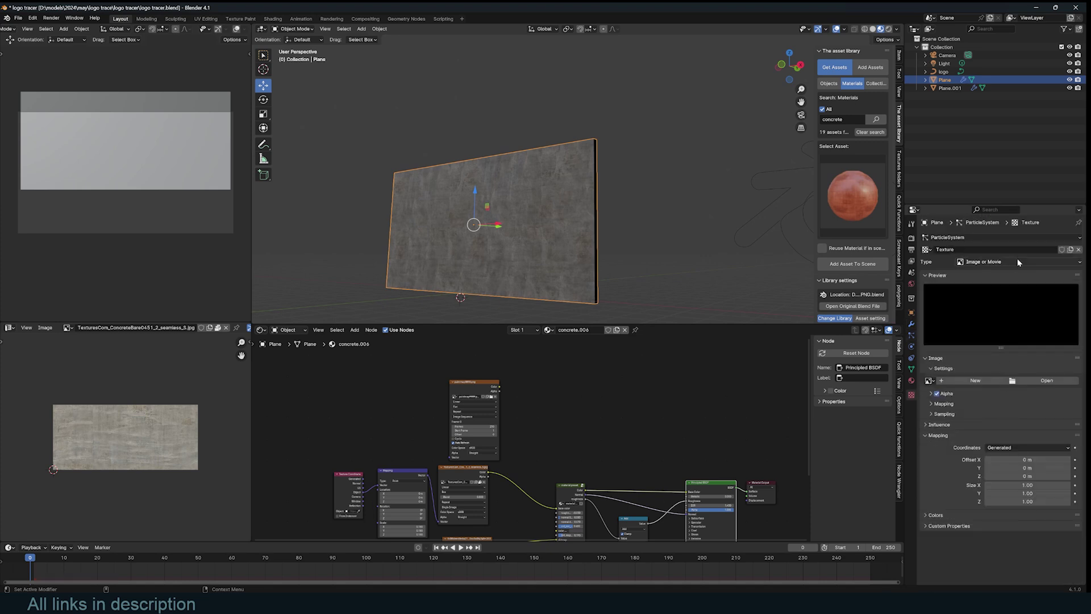
left_click(929, 380)
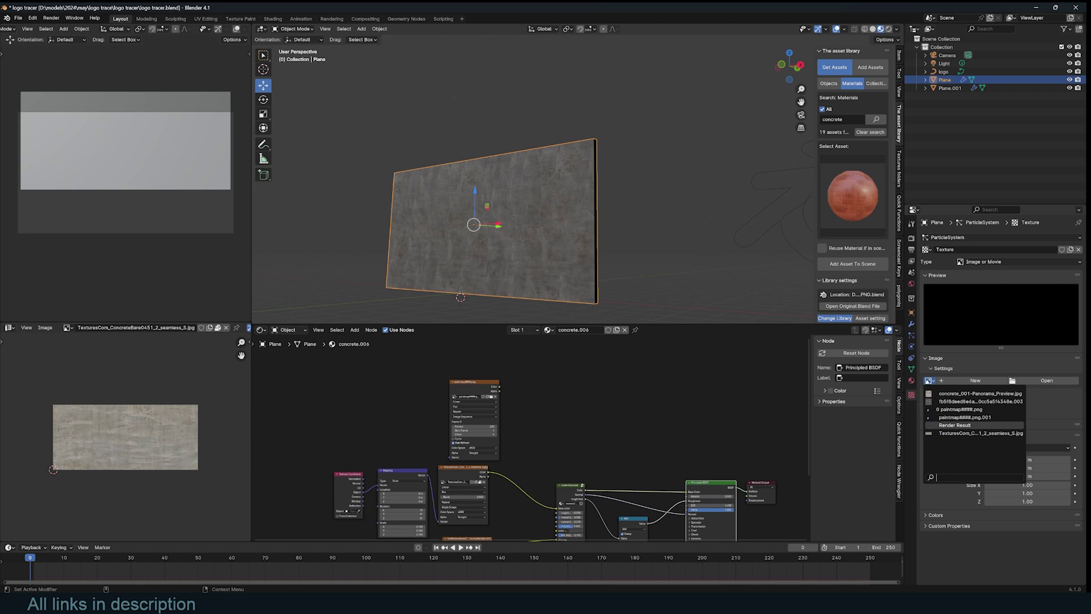
left_click(965, 410)
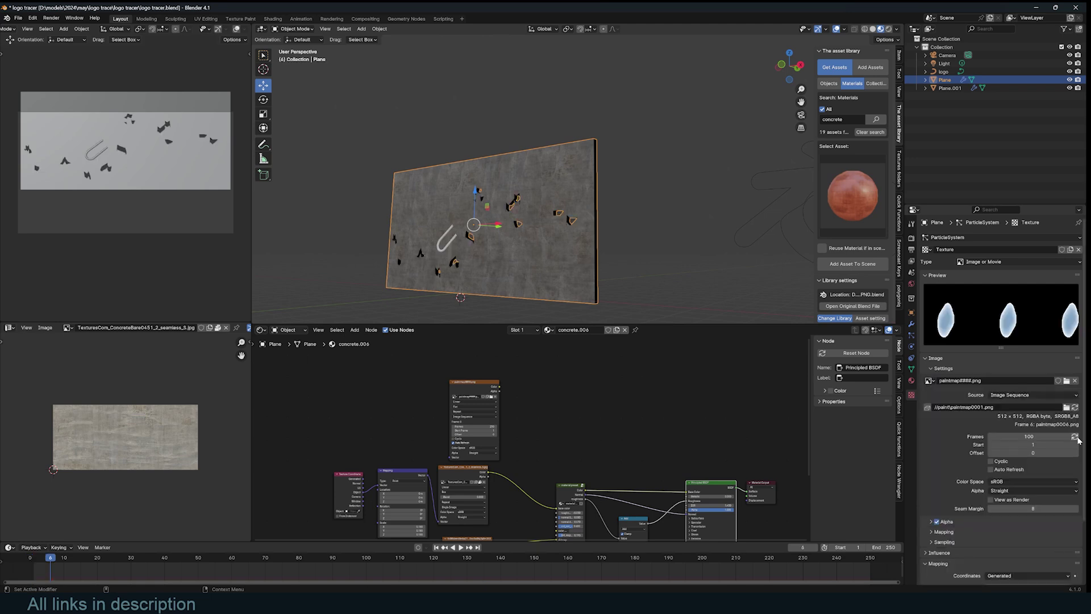
- Set the particle texture's image sequence to 250 frames and its mapping coordinates to UV
left_click(1005, 437)
type("250")
key("Return")
right_click_drag(187, 571, 66, 571, "shift")
key("space")
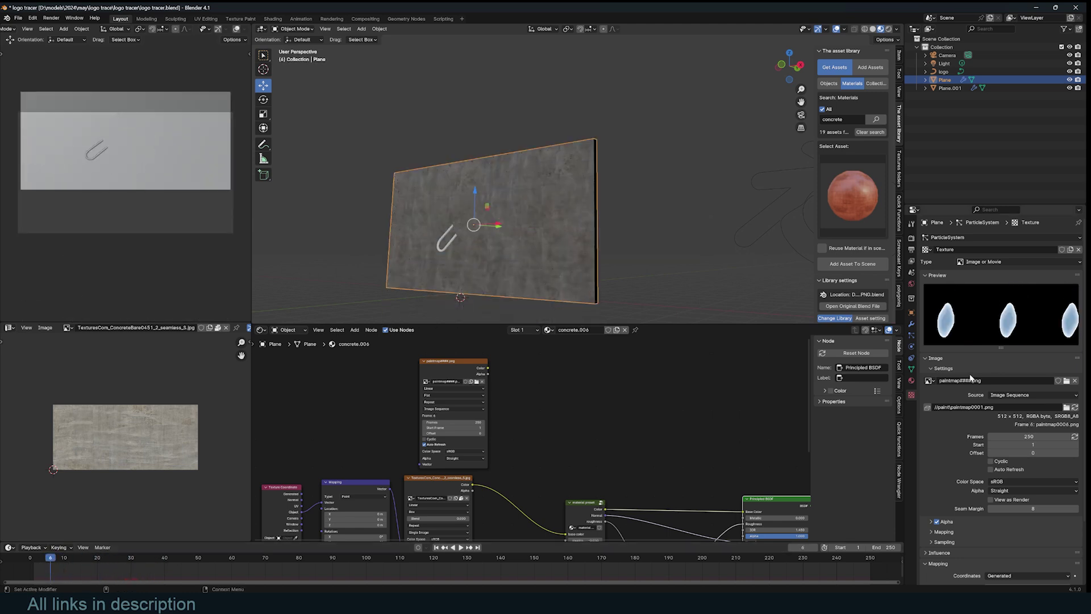
scroll(955, 503, "down", 3)
left_click(999, 501)
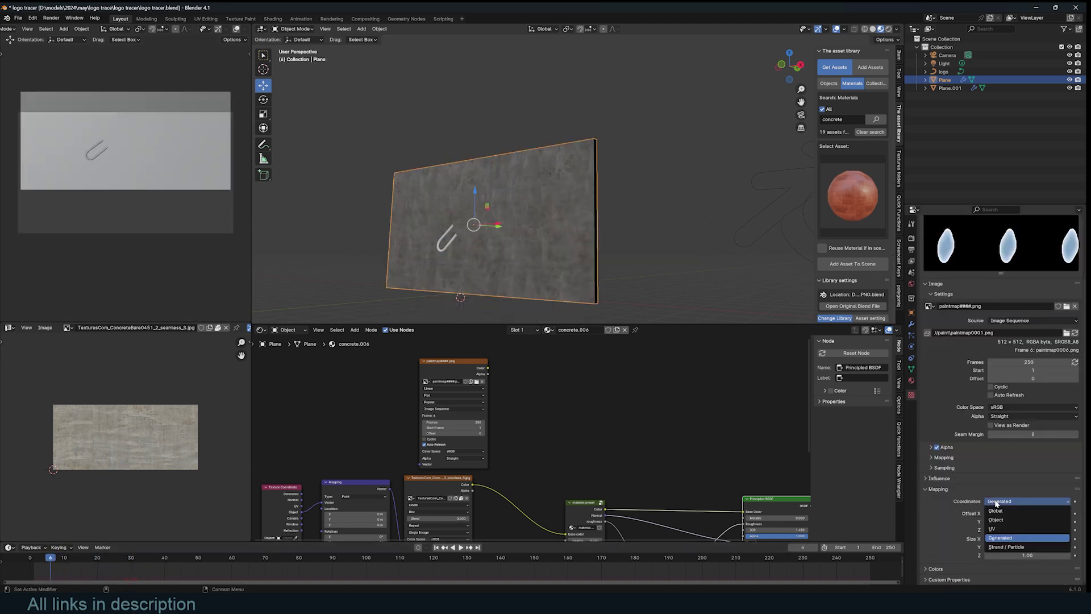
left_click(998, 530)
- Adjust the Influence settings of the wall's particle texture
left_click(942, 488)
left_click(944, 544)
left_click(939, 546)
scroll(965, 534, "down", 4)
left_click(1068, 458)
left_click(1068, 515)
scroll(973, 483, "down", 5)
- Enable the particle texture's color ramp, make its black stop opaque and move it to position 0.653
left_click(942, 570)
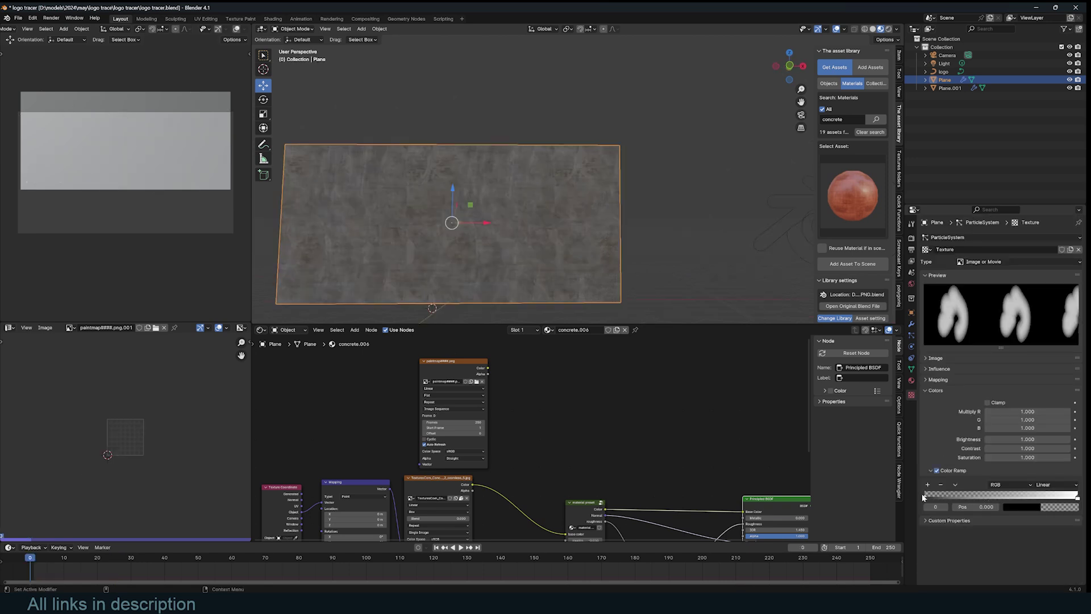
left_click(1048, 506)
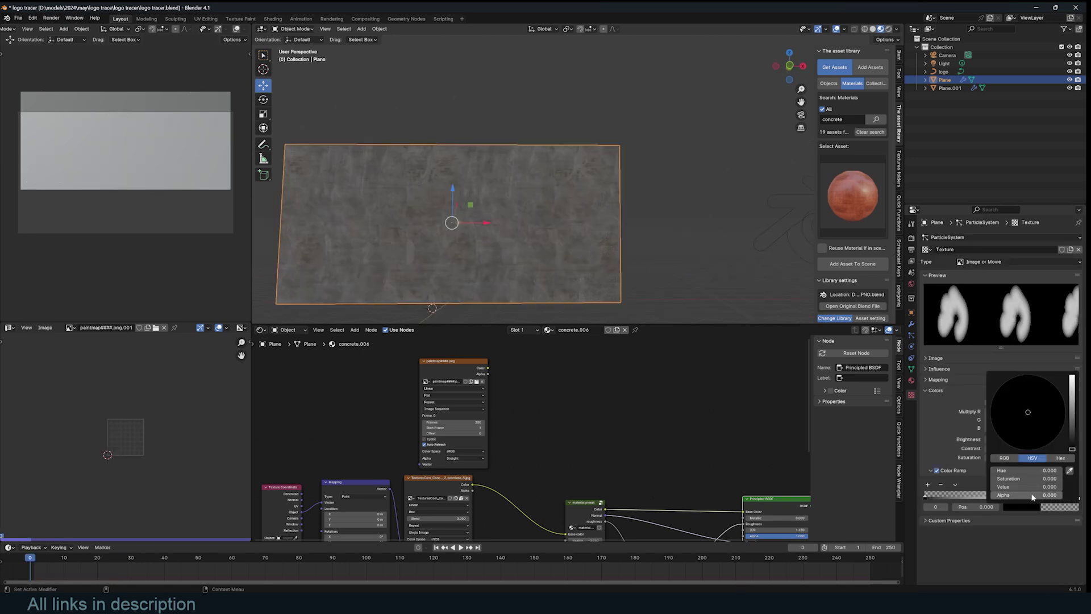
key("Escape")
left_click_drag(940, 499, 1024, 497)
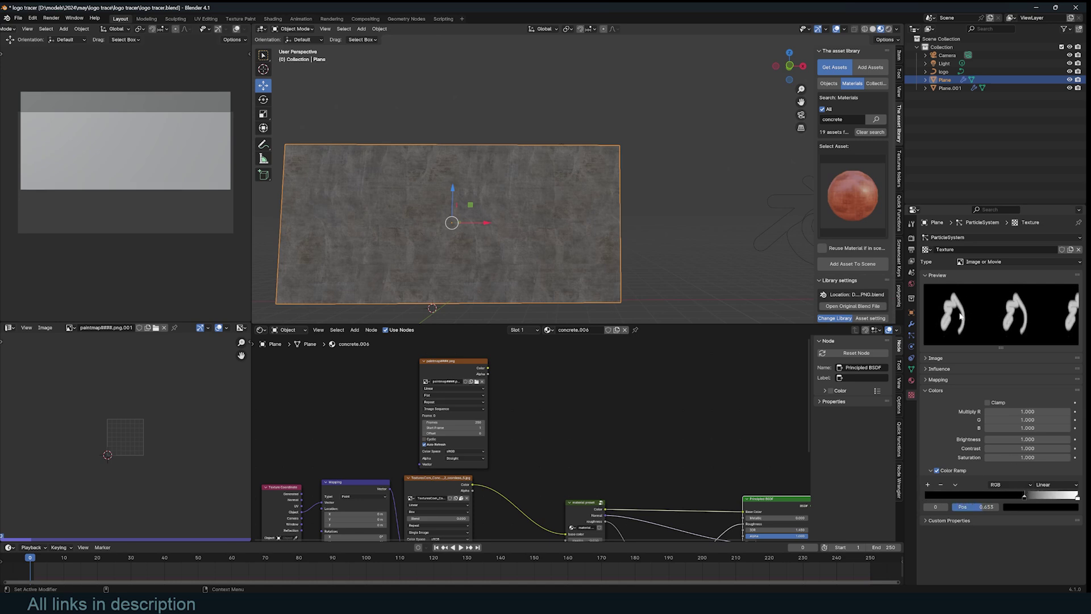
- Turn on Auto Refresh for the particle texture's image sequence and play the animation to check the wall
left_click(937, 358)
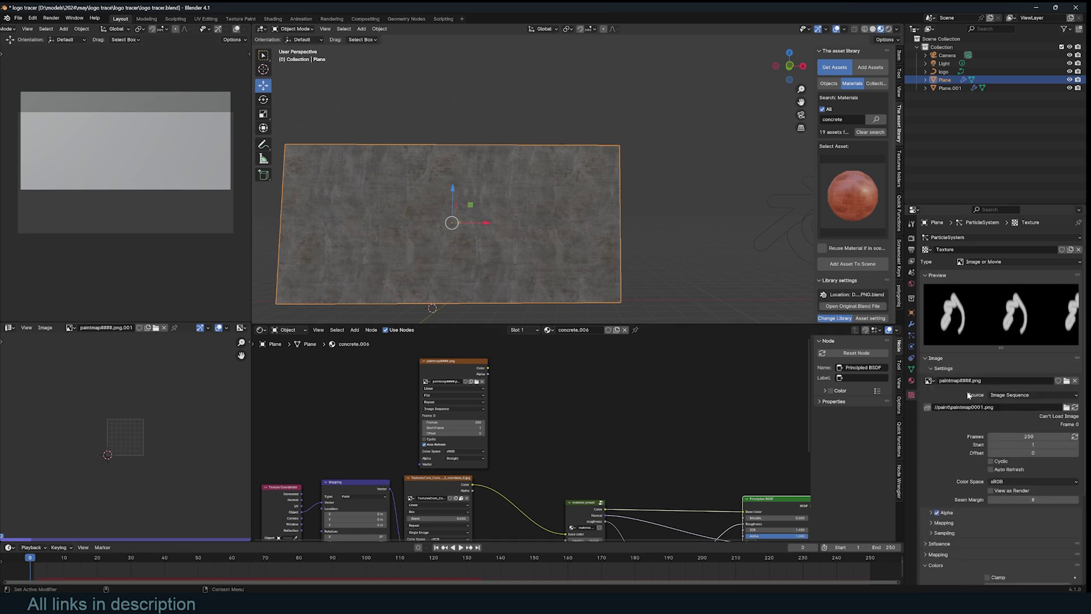
left_click(1001, 470)
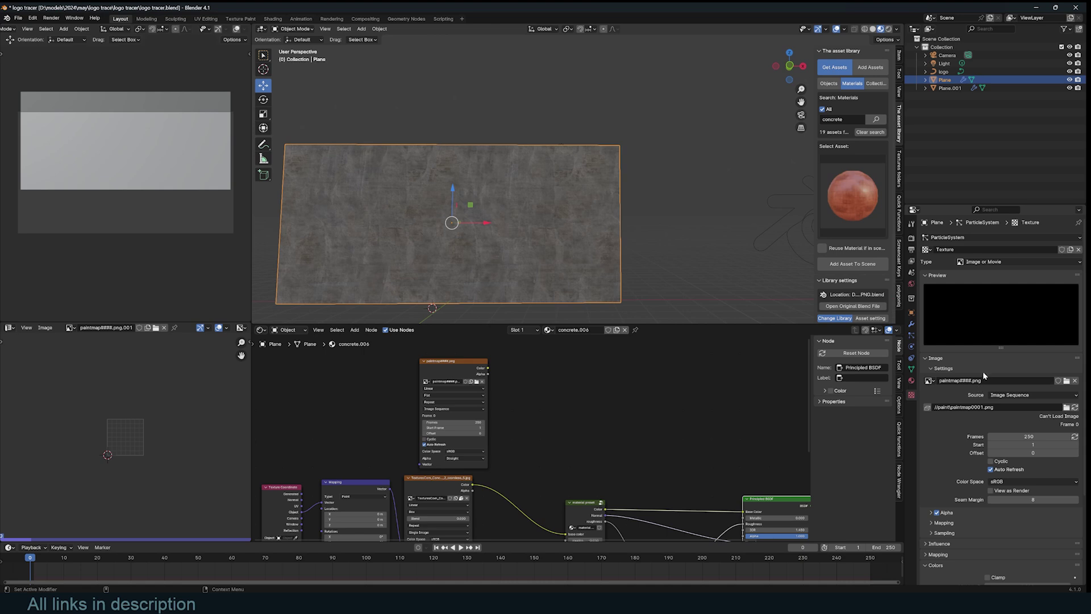
key("space")
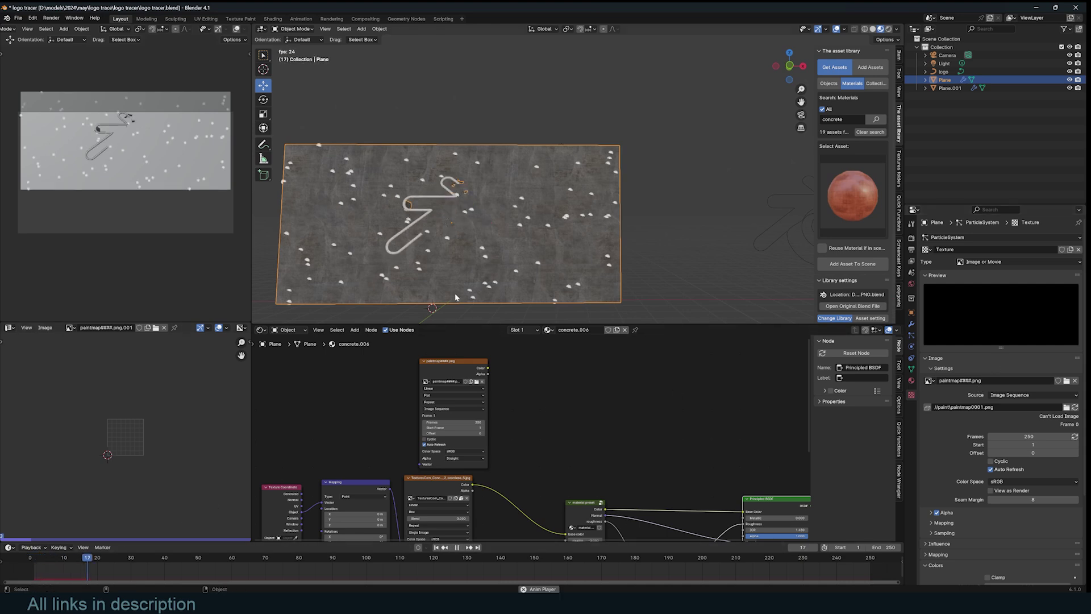
key("Escape")
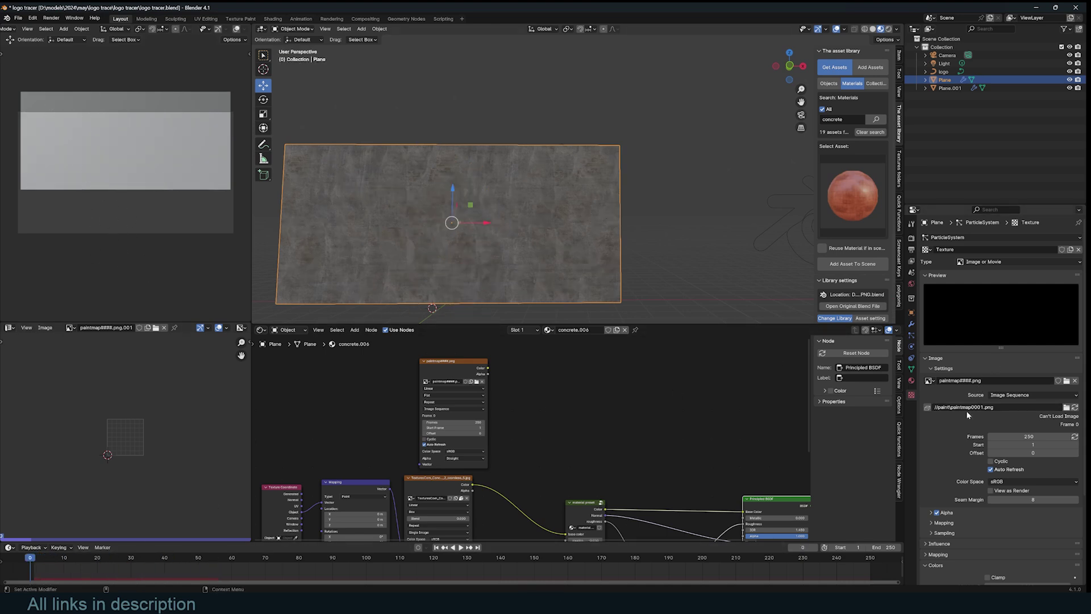
key("space")
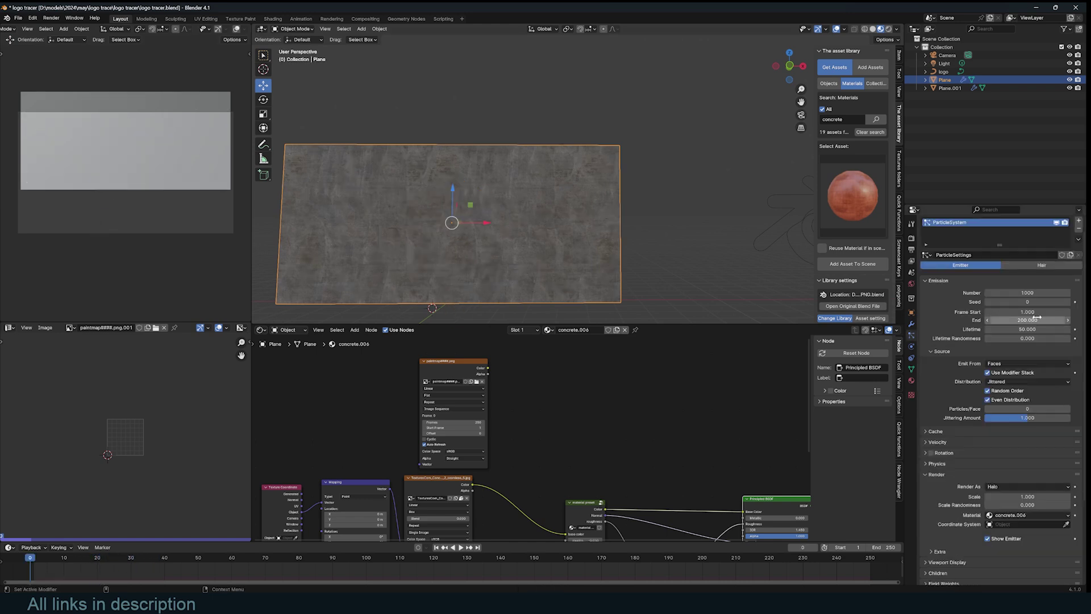
- Set the end frame of the wall's particle emission to 1 and play the animation to check the breakup
left_click(1038, 318)
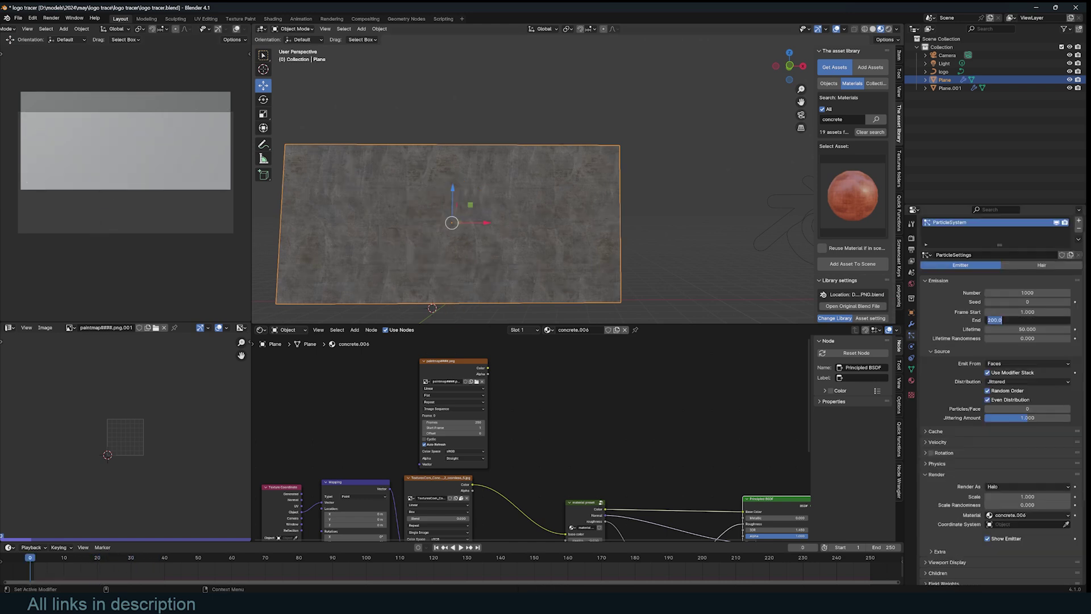
key("Return")
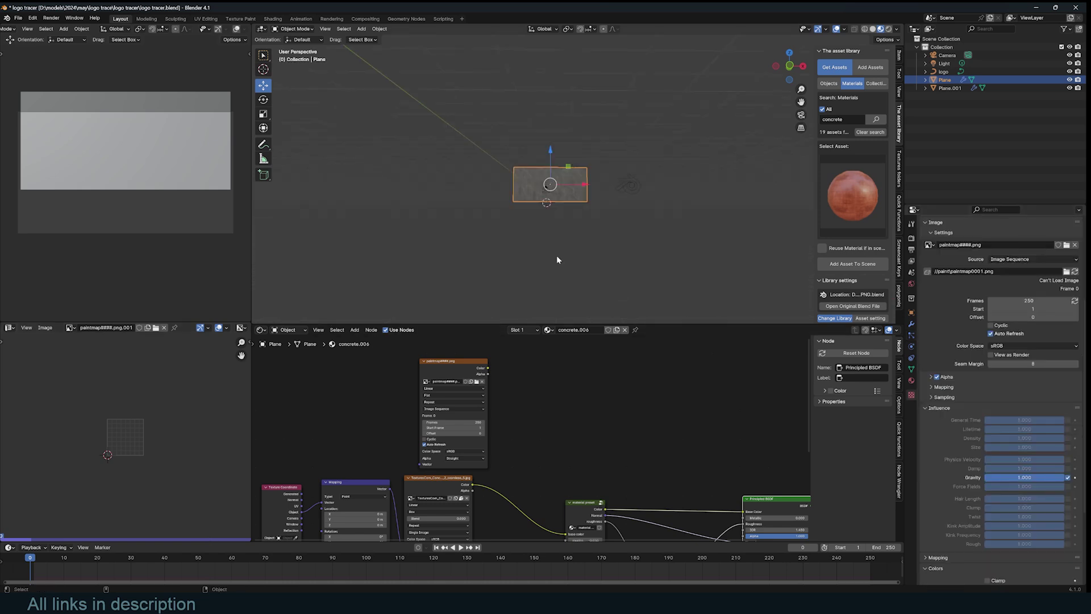
key("space")
scroll(601, 241, "up", 1)
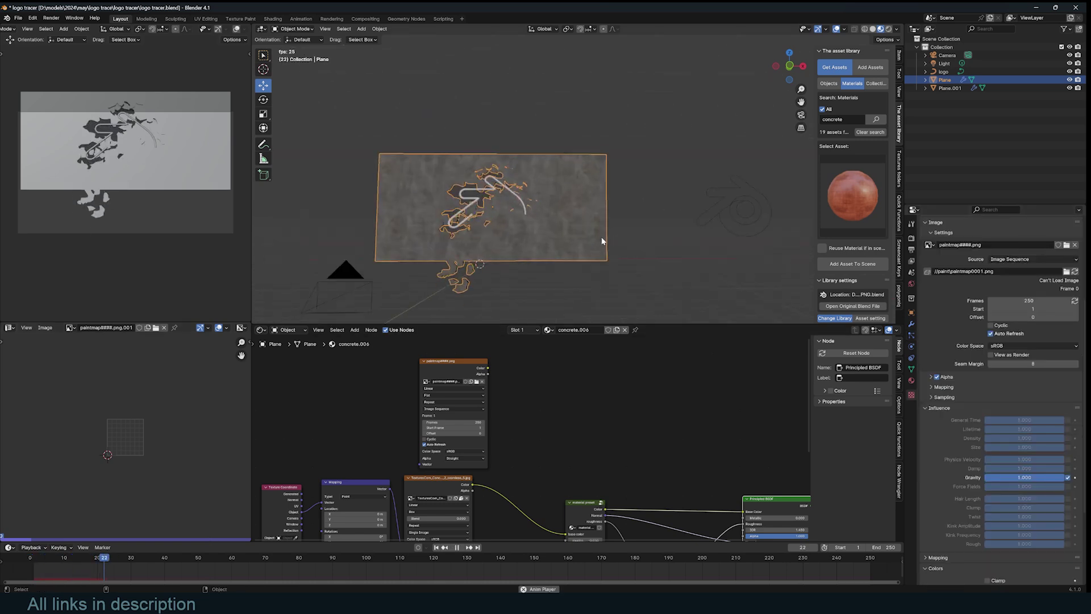
key("alt+a")
middle_click_drag(475, 224, 499, 210)
key("Escape")
key("space")
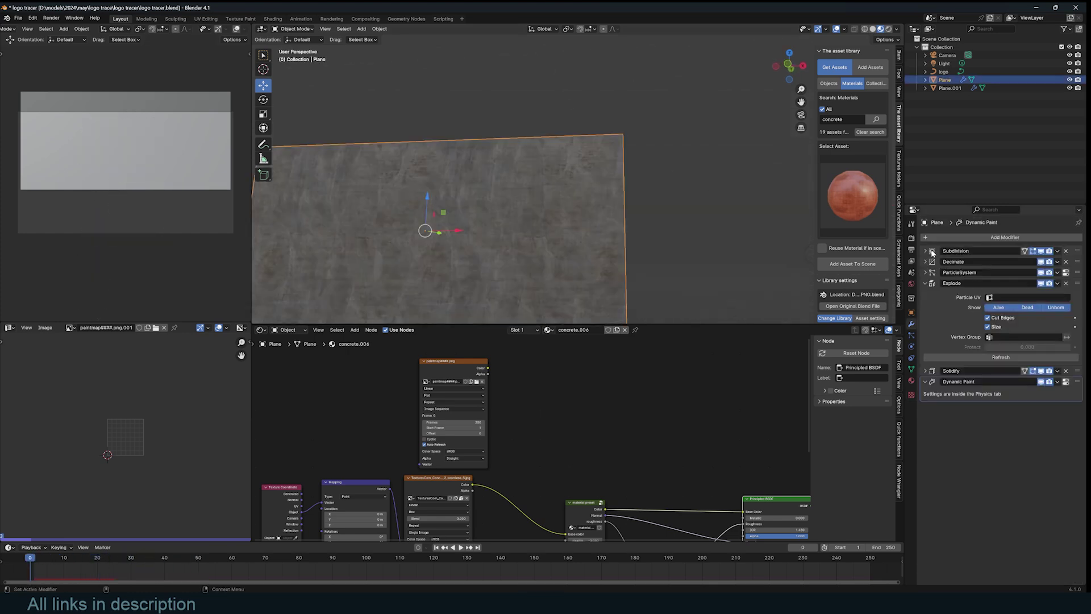
- Expand the settings of the wall's Subdivision modifier and play the animation
left_click(933, 252)
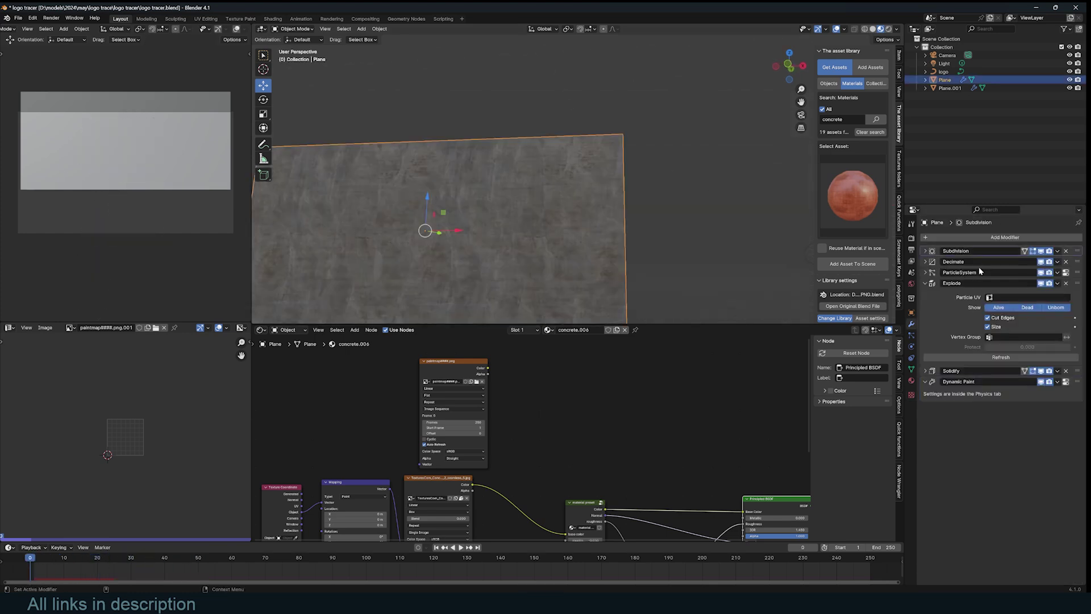
left_click(925, 251)
key("space")
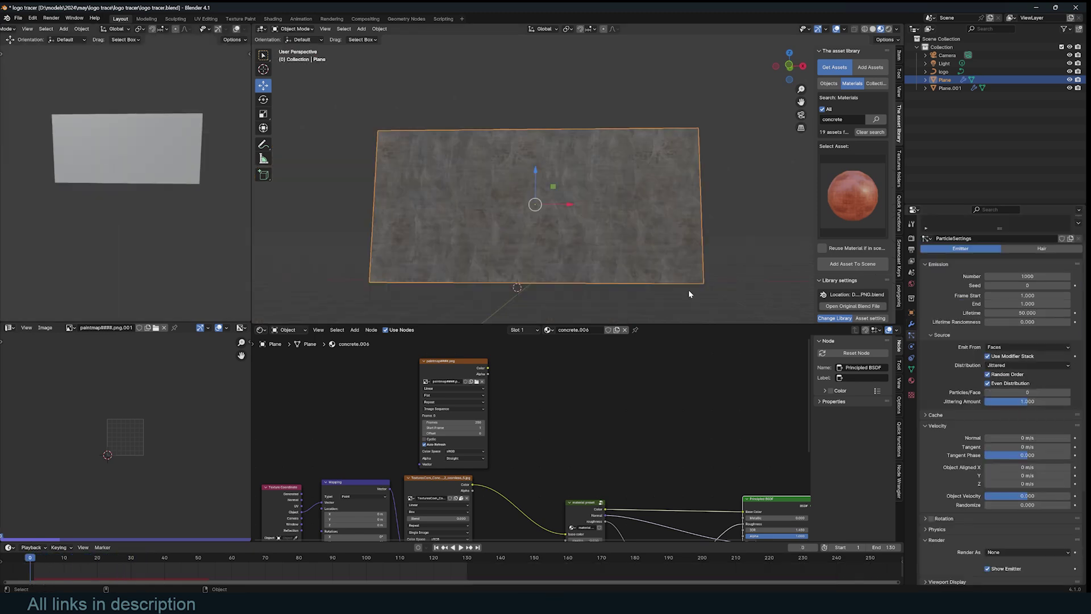
- Add a Wind force field behind the wall and rotate it to blow toward the wall
middle_click_drag(688, 289, 628, 300)
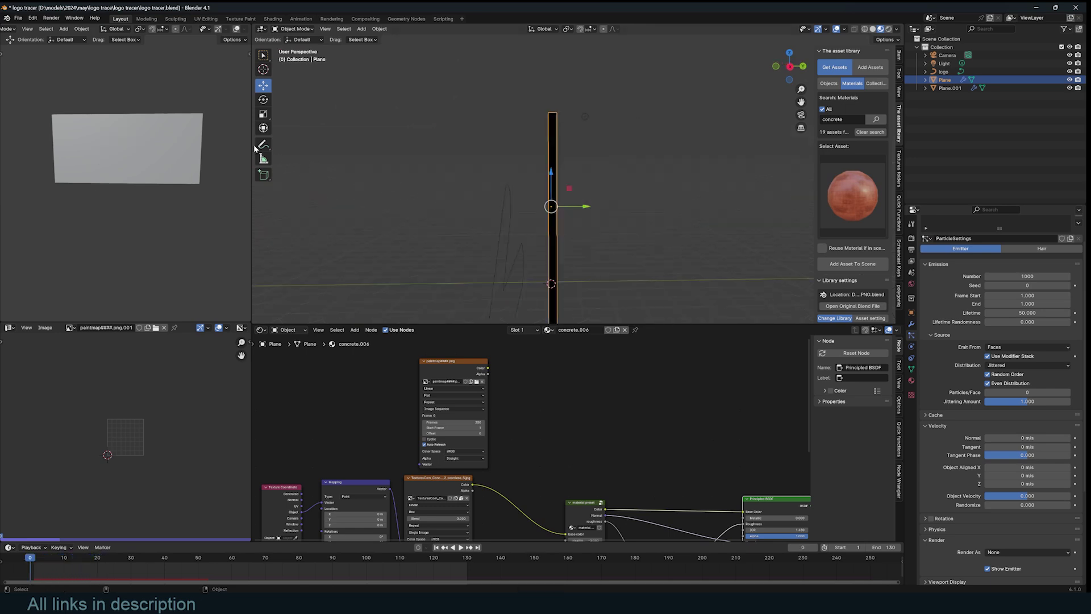
middle_click_drag(495, 210, 632, 175)
left_click(596, 212)
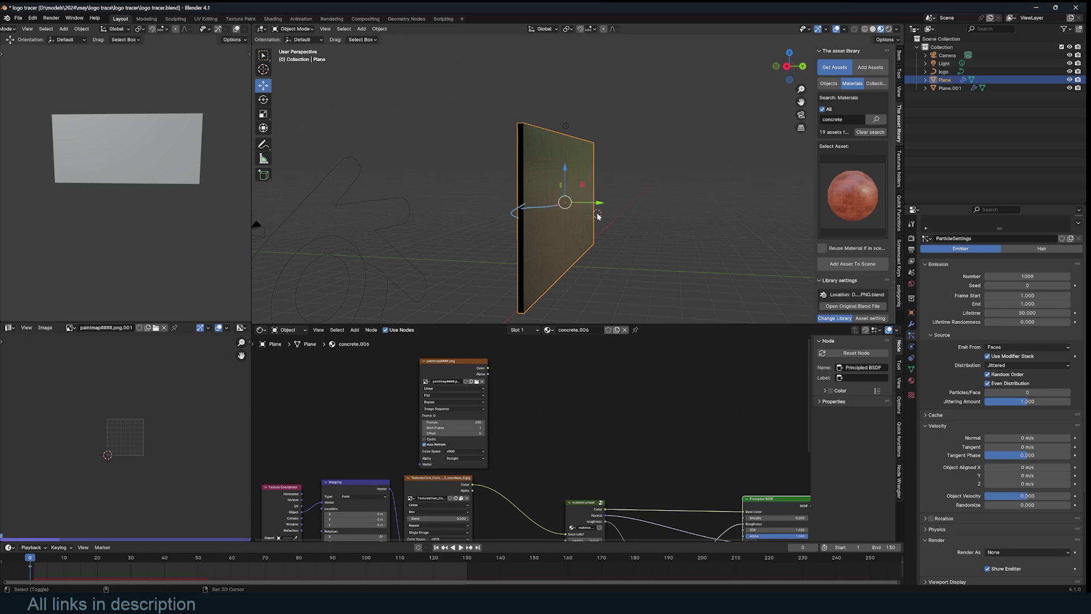
key("shift+a")
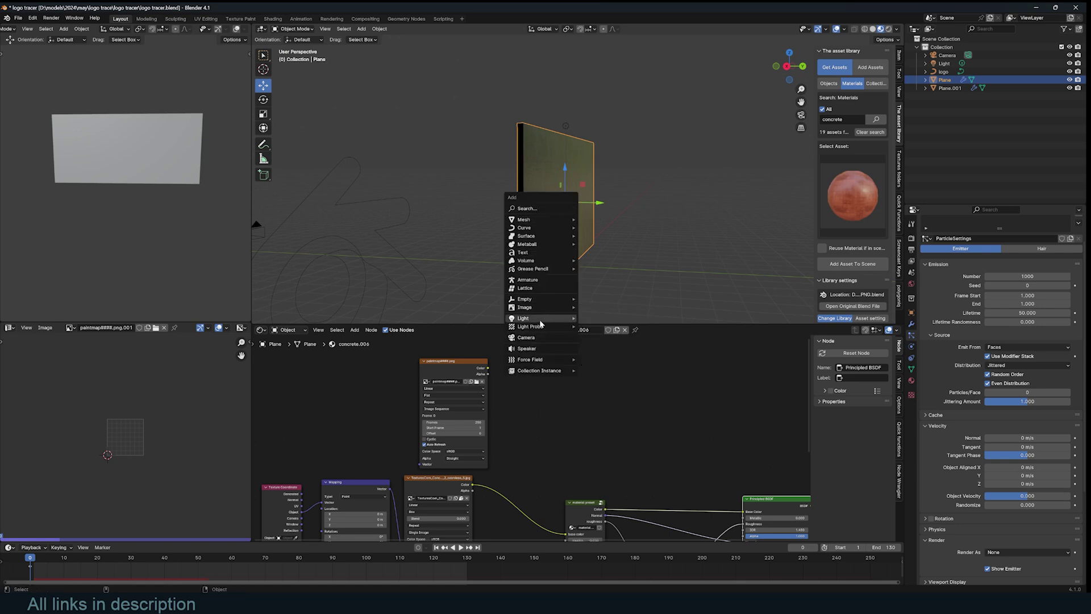
mouse_move(565, 363)
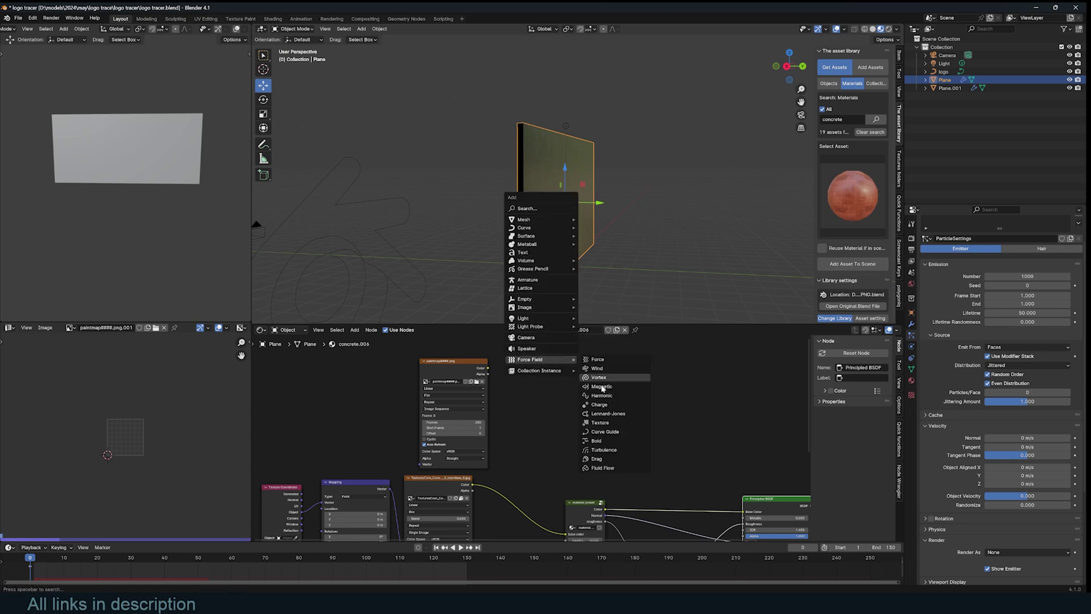
left_click(611, 366)
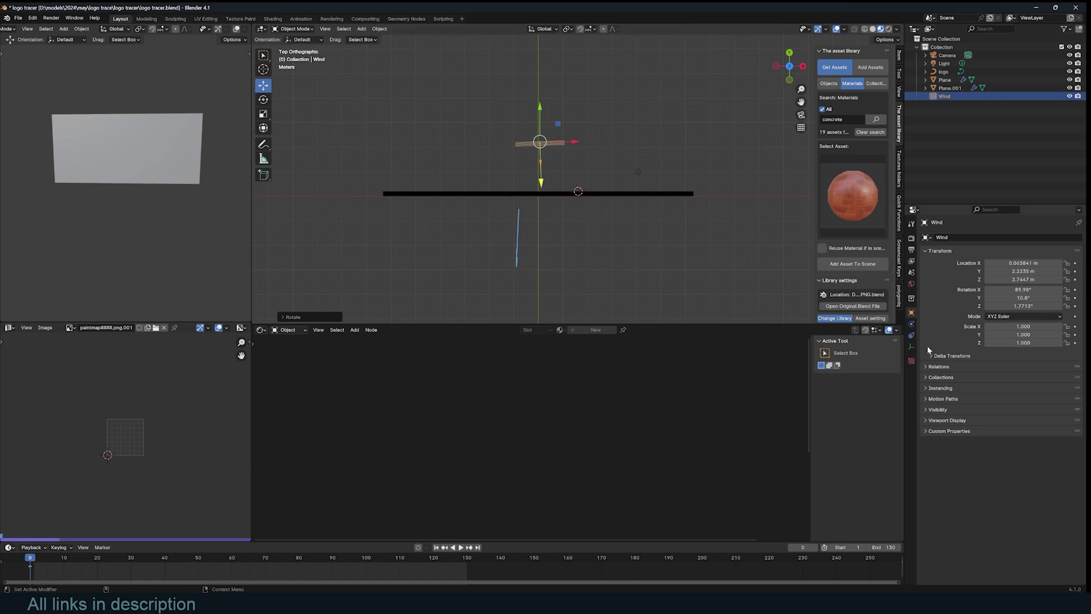
- Set the Wind force field's strength to 10 and play the animation to check its effect on the pieces
left_click(911, 324)
left_click(1015, 300)
type("10")
key("Return")
middle_click_drag(686, 229, 572, 135)
key("space")
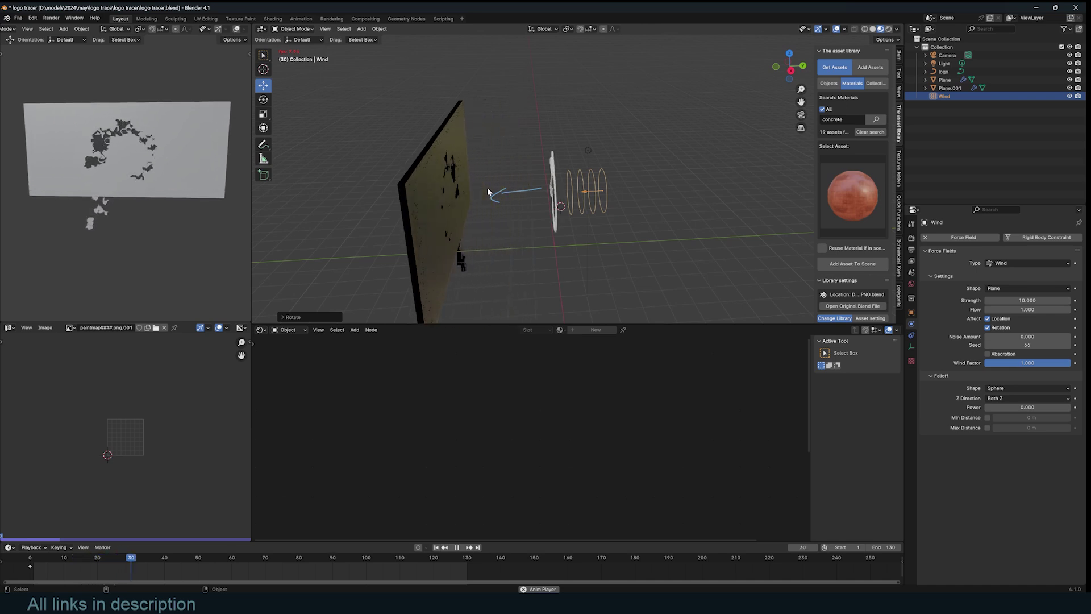
key("Escape")
- Enable the Force Fields influence on the wall's particle texture and play the animation
middle_click_drag(489, 193, 590, 149)
left_click(589, 149)
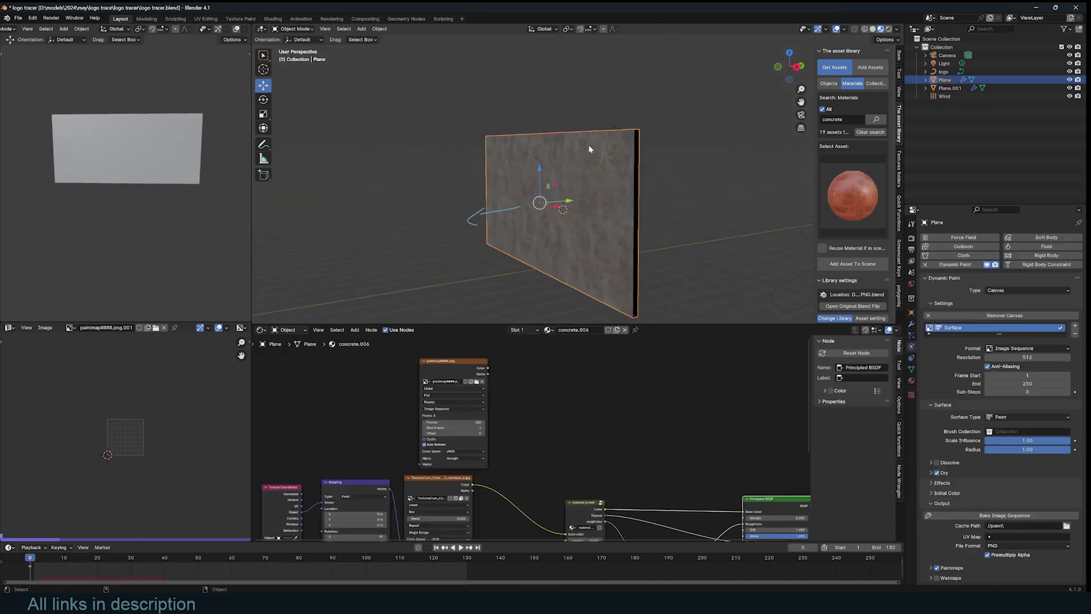
left_click(911, 394)
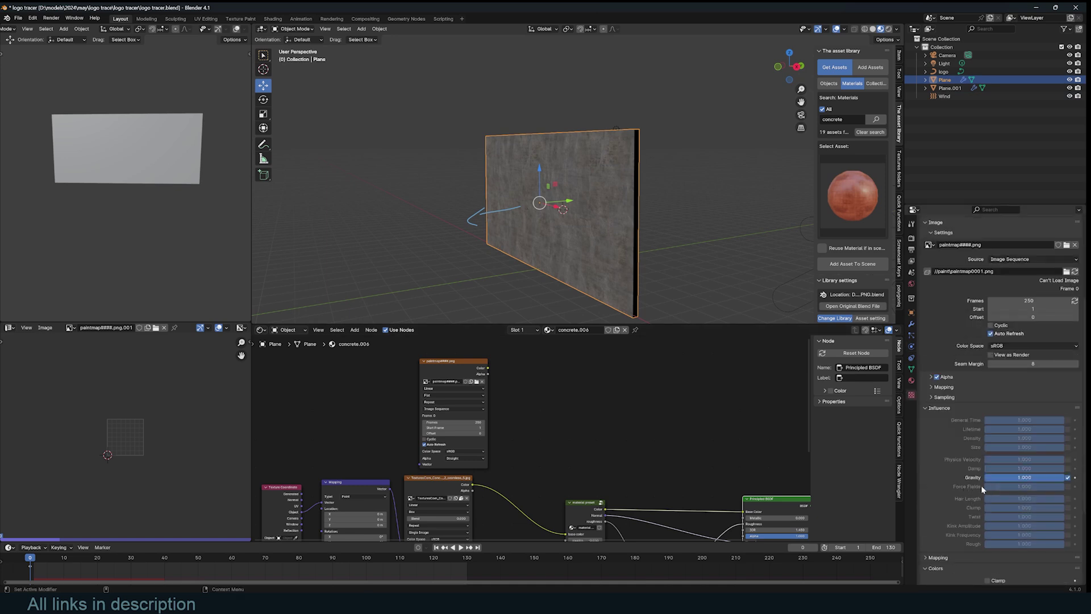
left_click(1067, 487)
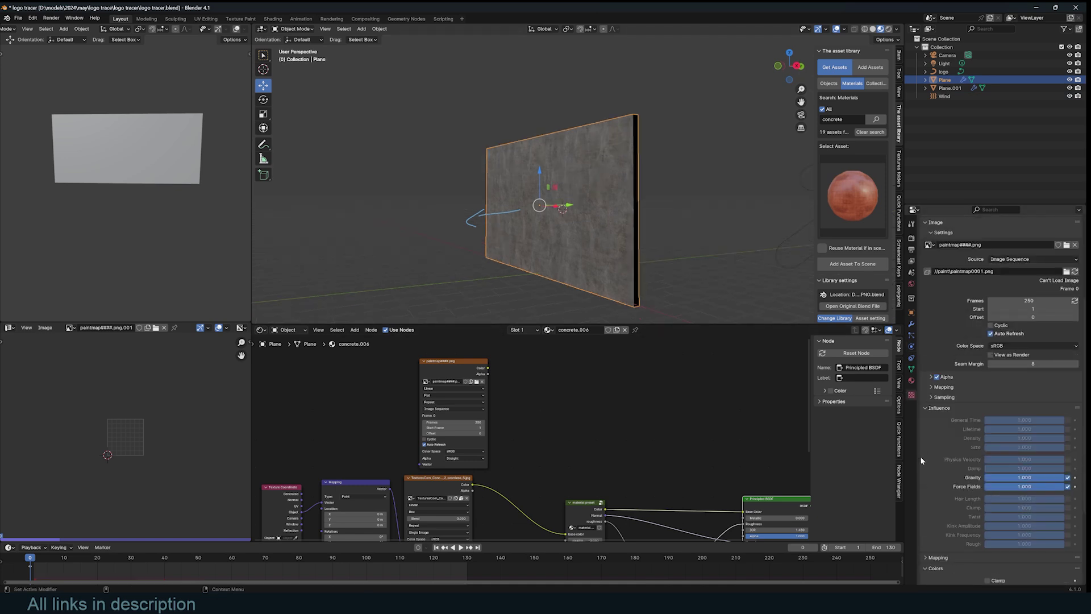
key("space")
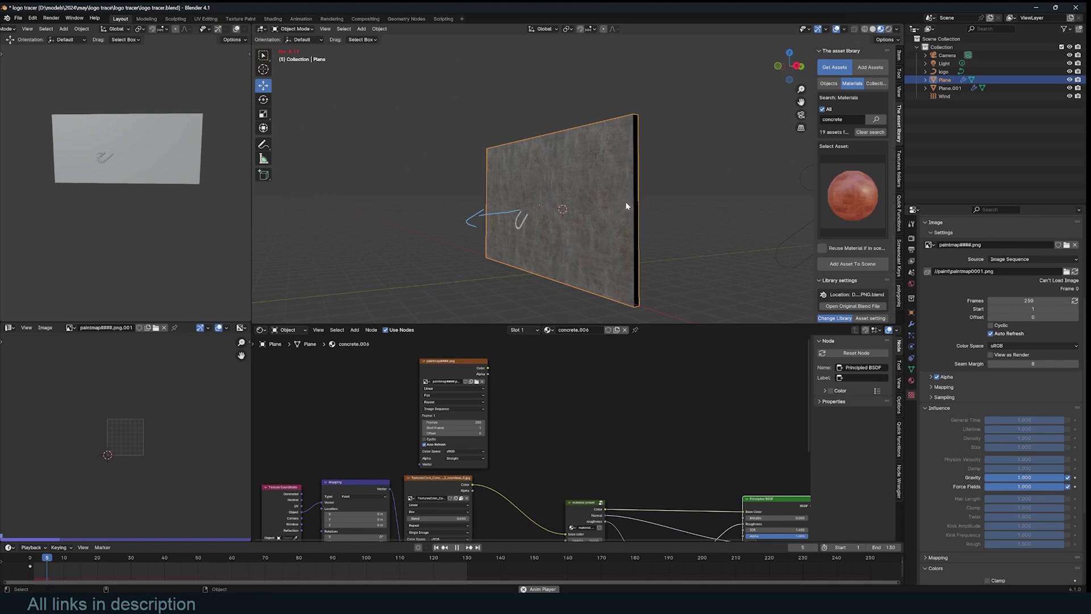
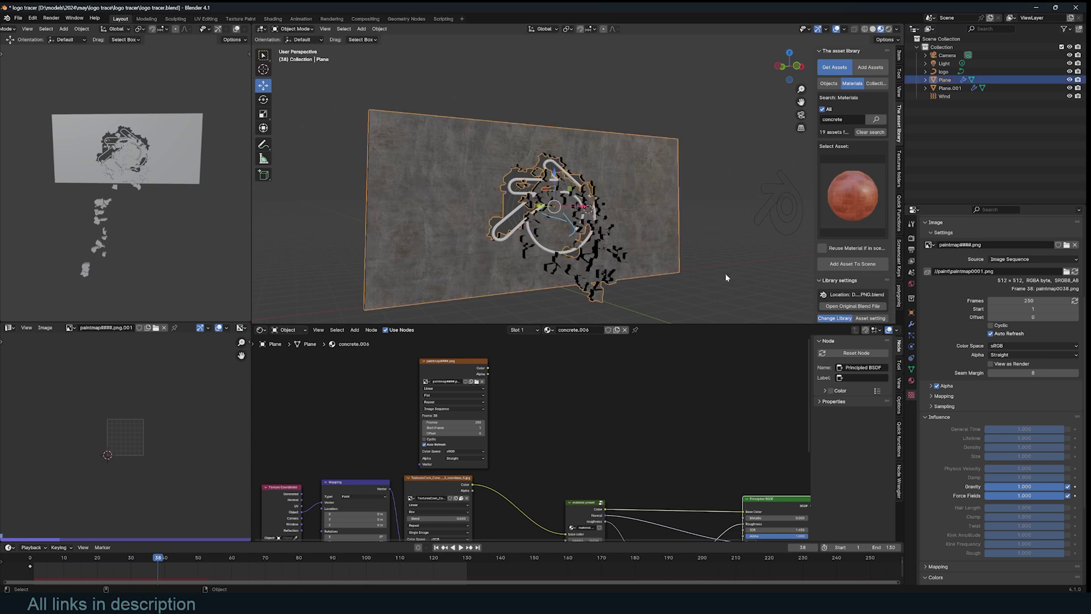
- Enable dynamic rotation along Velocity / Hair with an angular velocity amount of 1 for the wall's particles, and play the animation
left_click(949, 414)
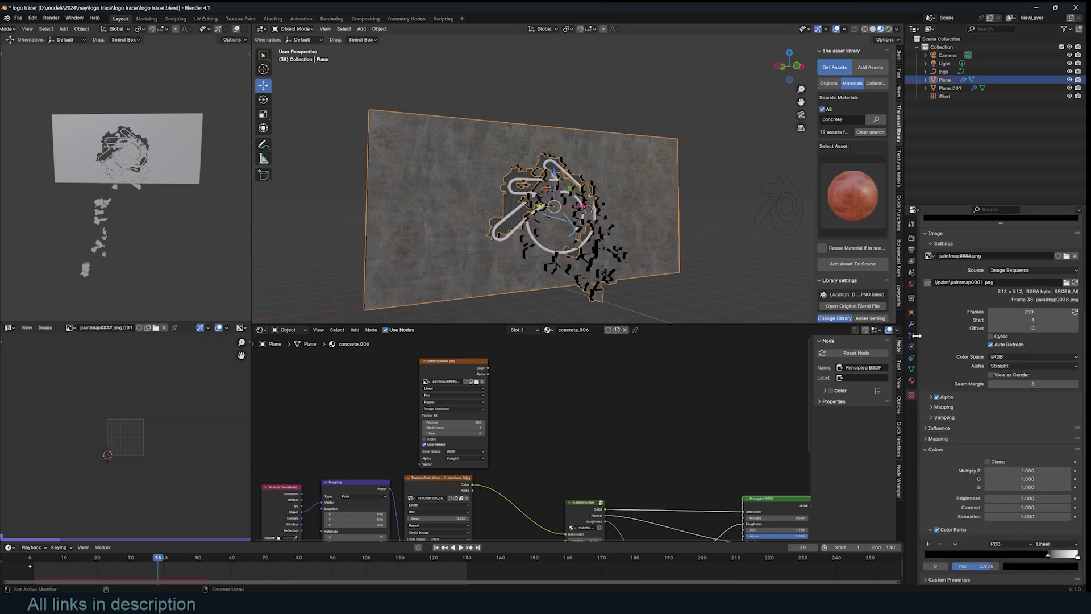
left_click(911, 335)
scroll(958, 420, "down", 2)
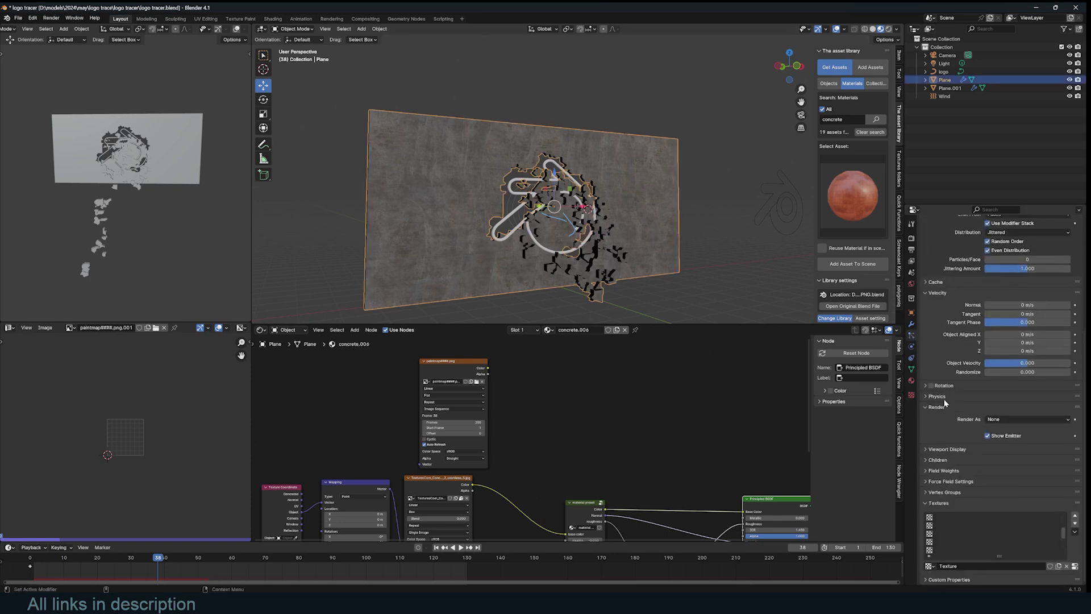
left_click(932, 387)
left_click(1020, 397)
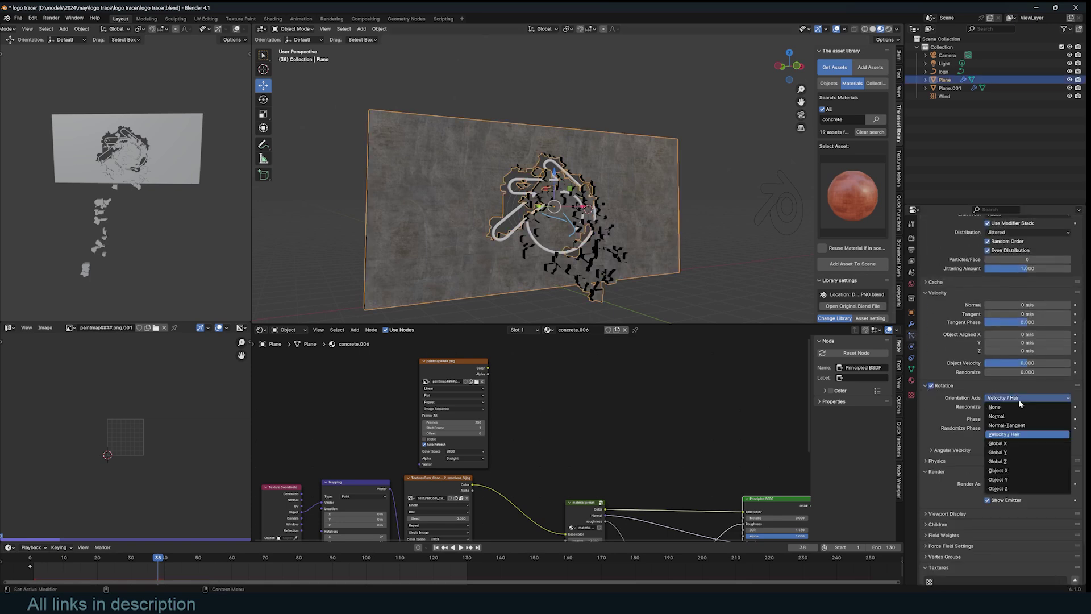
left_click(1004, 433)
left_click(960, 450)
left_click(1000, 471)
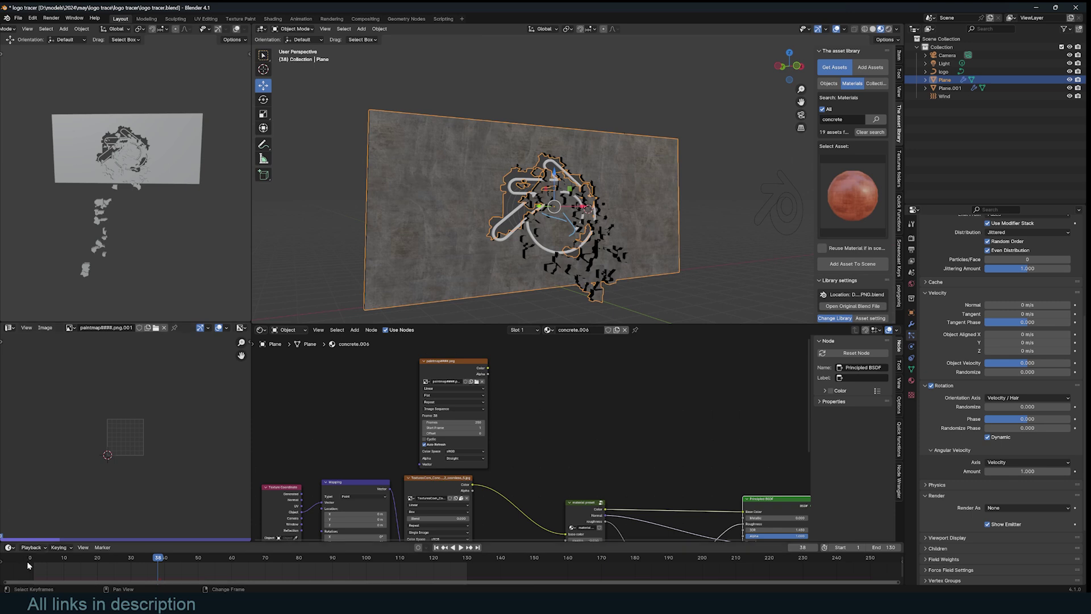
key("shift+Left")
key("space")
middle_click_drag(564, 182, 616, 189)
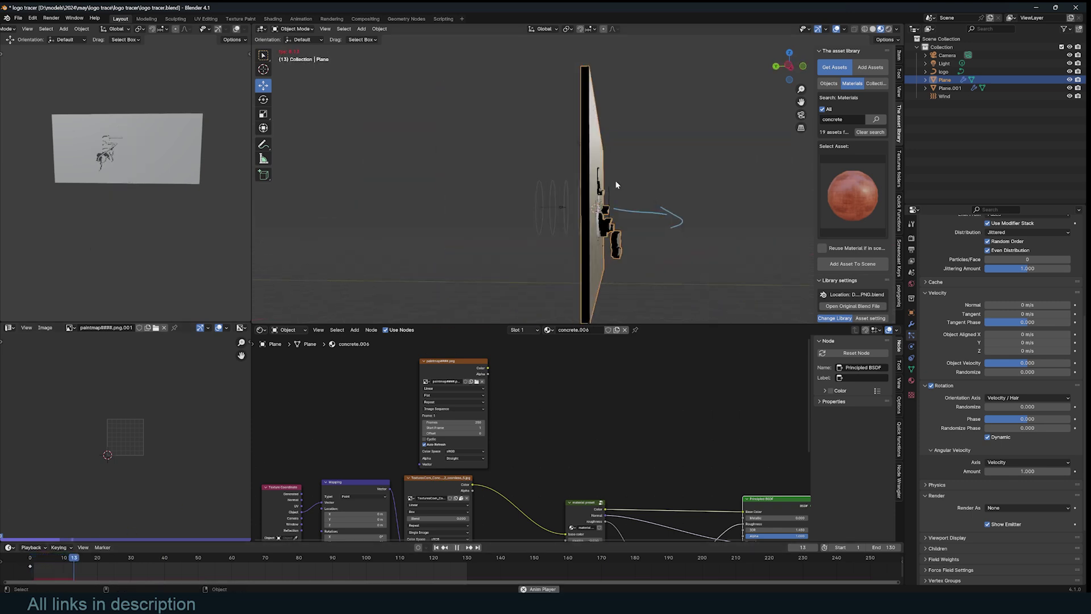
key("space")
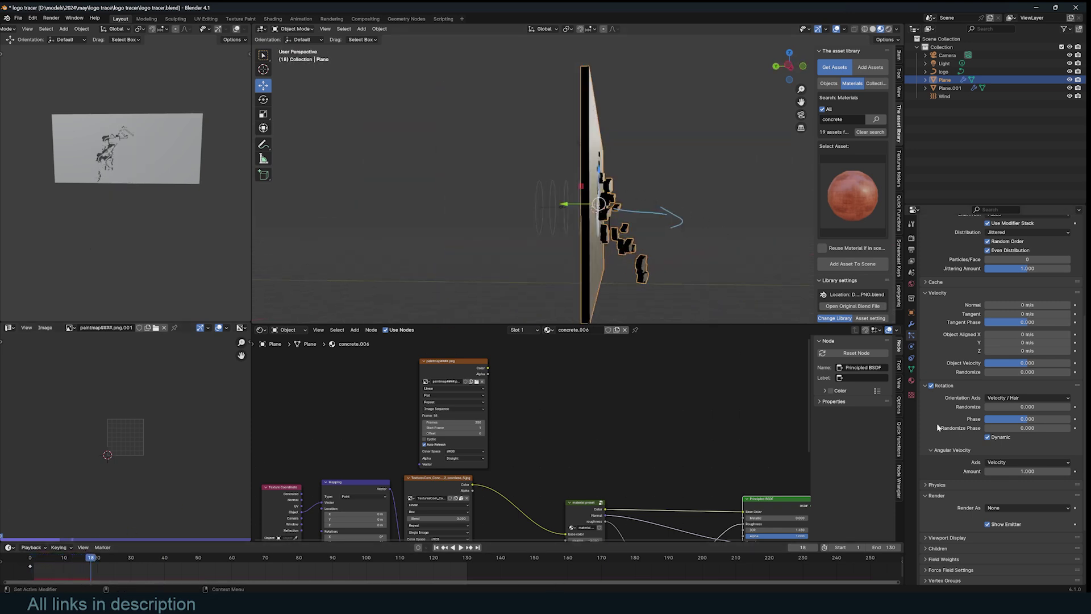
- Try a much higher angular velocity amount for the particles and play the animation from frame 0
left_click(1028, 475)
left_click(24, 559)
key("space")
key("space")
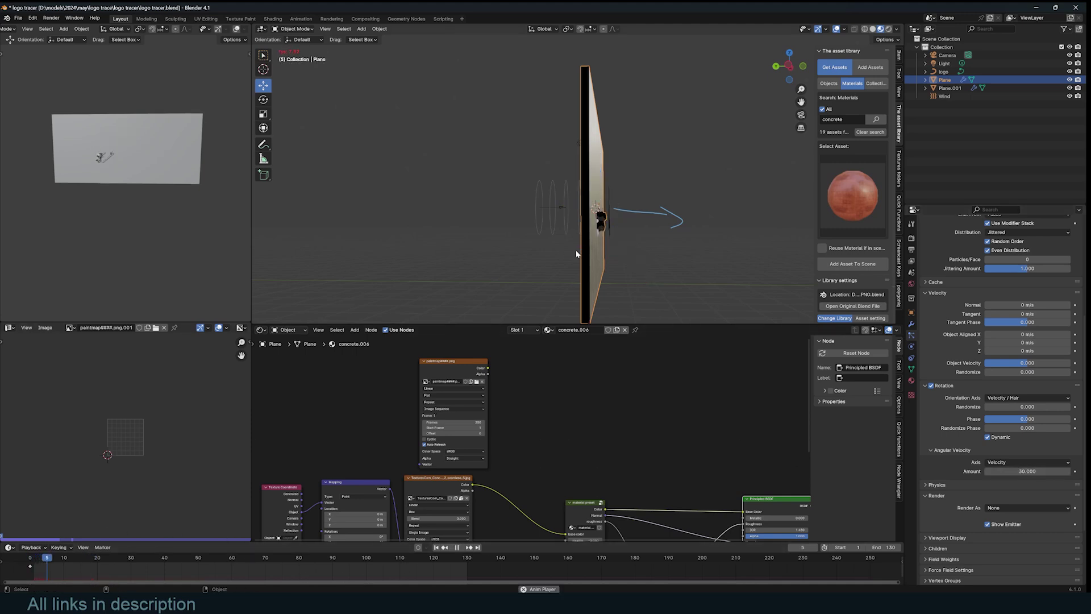
left_click(648, 254)
middle_click_drag(648, 255, 565, 255)
key("Escape")
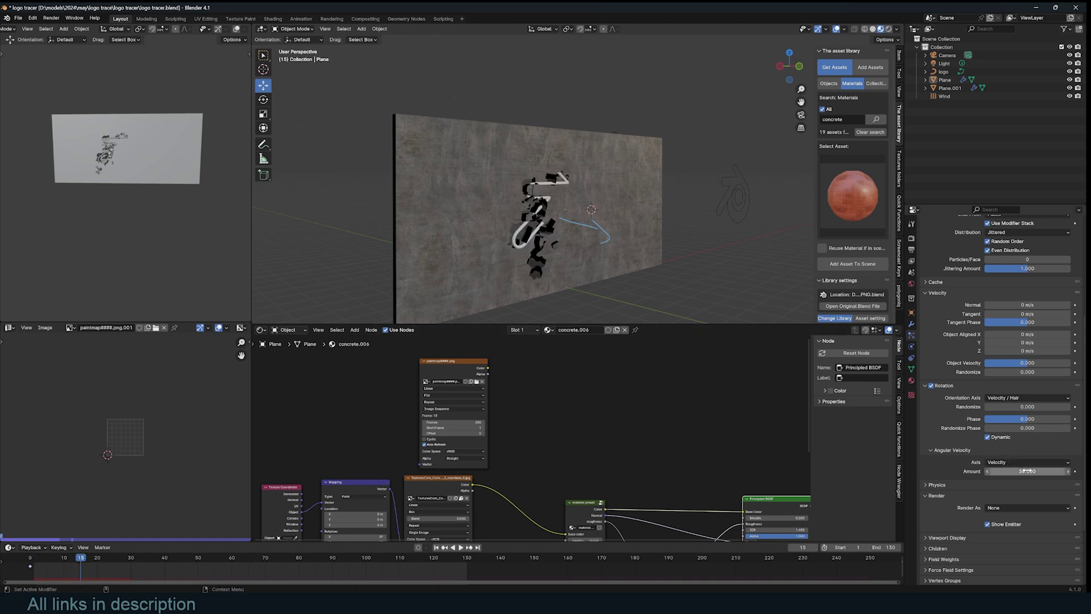
- Set the particles' angular velocity amount to 10 and play the animation
left_click(989, 471)
type("10")
key("Return")
key("space")
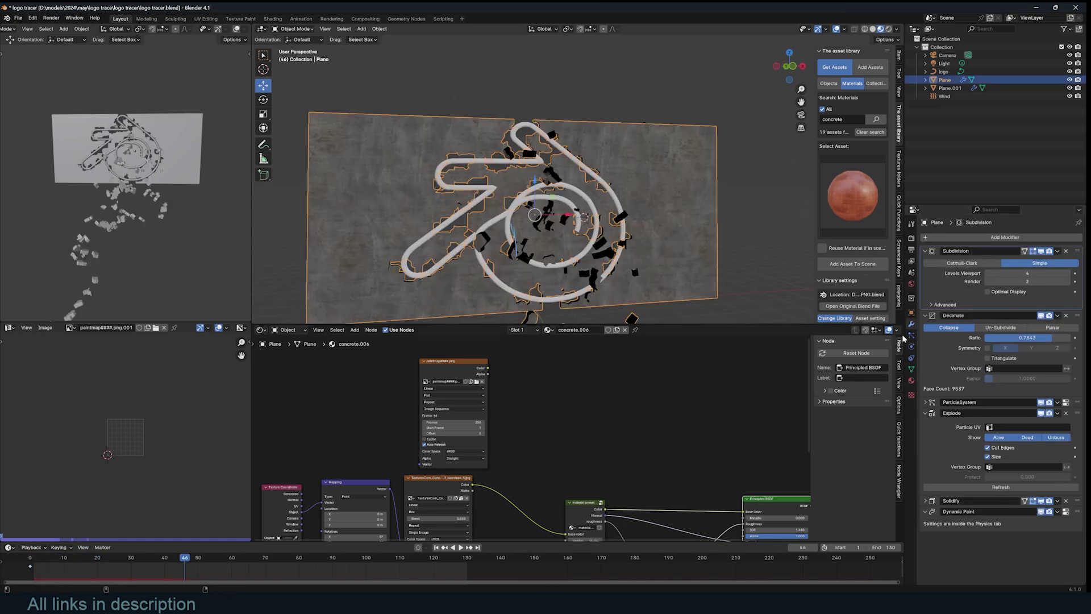
- Set the wall's particle number to 10000 and play the animation from frame 0
left_click(911, 336)
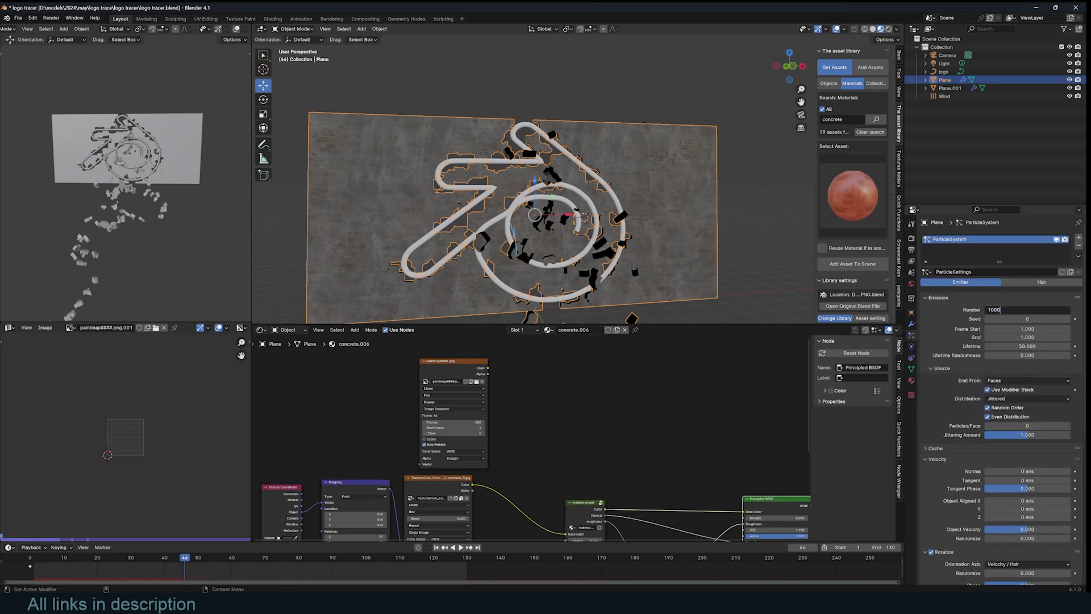
key("Return")
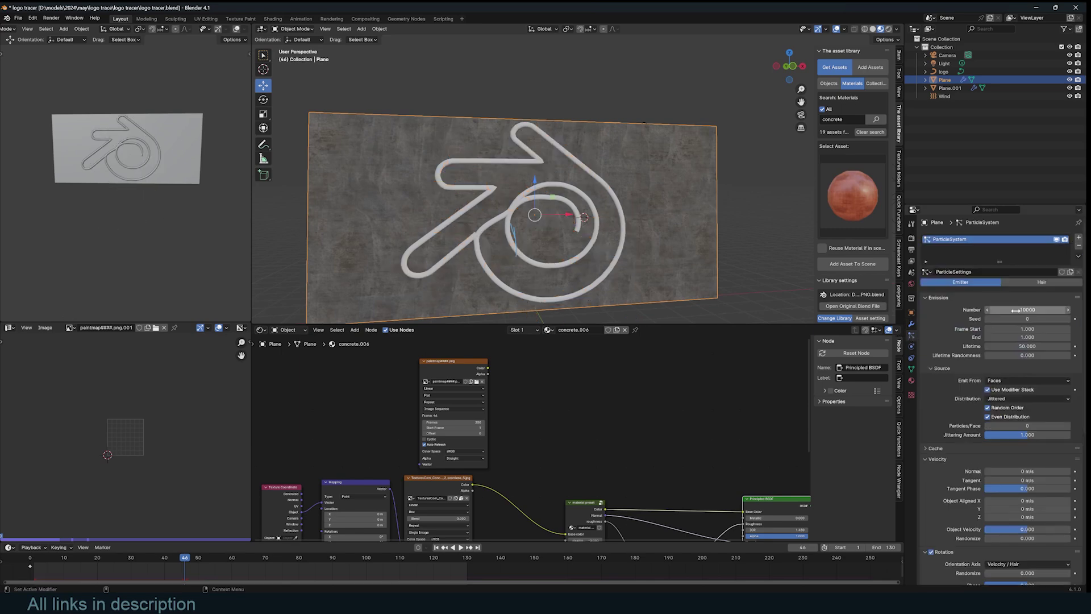
left_click(27, 567)
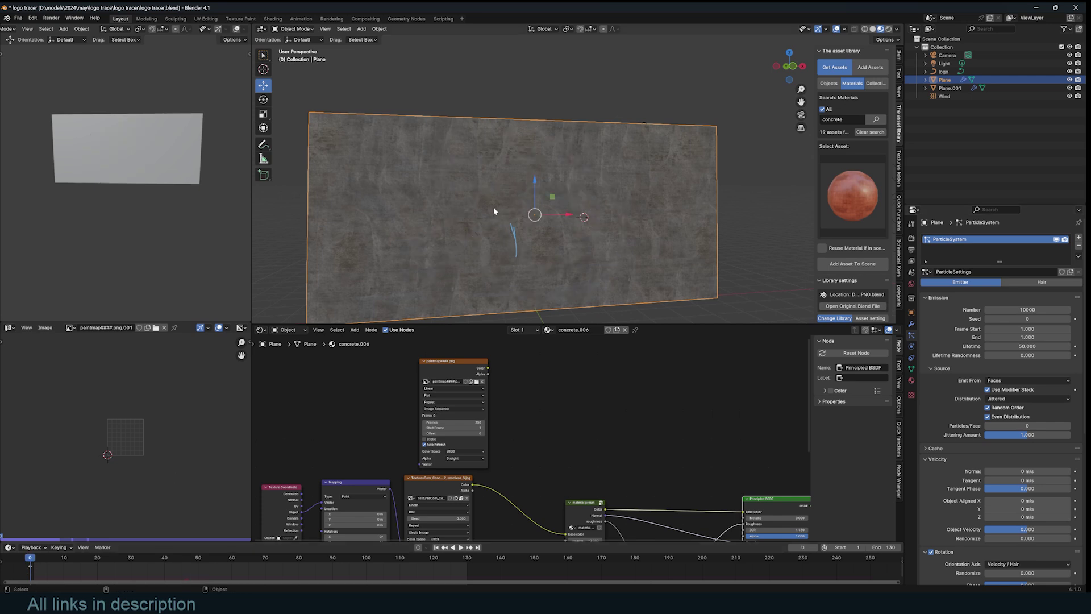
key("space")
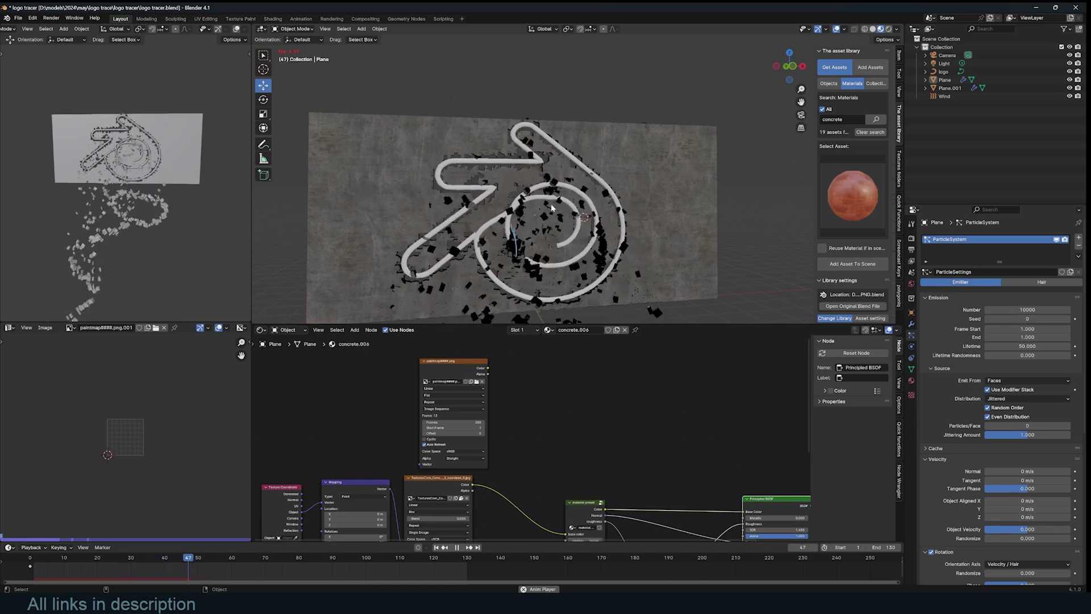
- Add a mesh plane, clear its location to the world origin, and scale it up into a large floor beneath the wall
key("space")
middle_click_drag(587, 205, 500, 213)
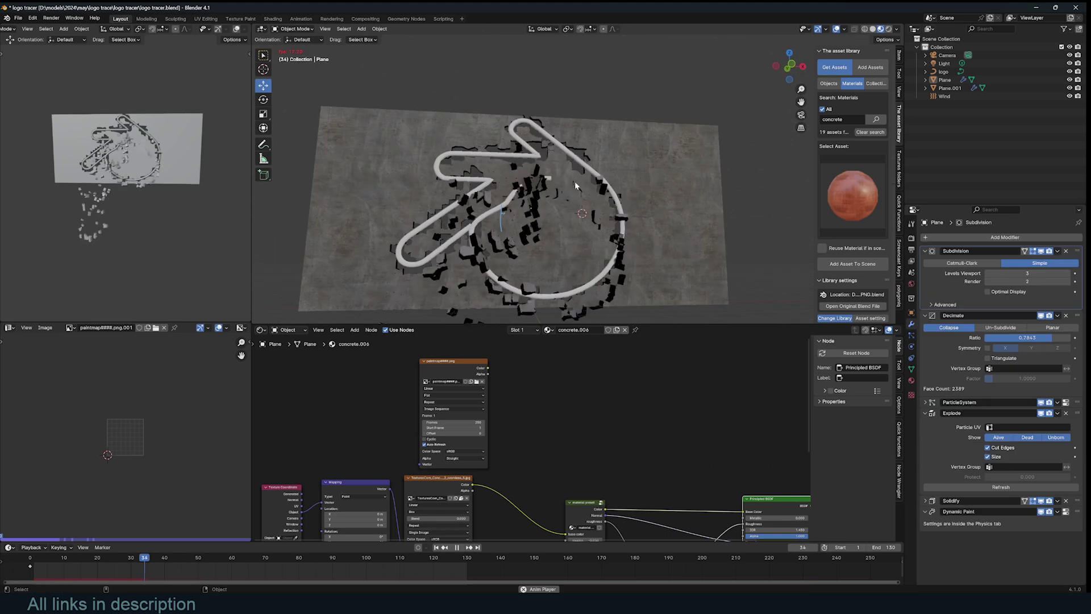
key("Escape")
middle_click_drag(575, 182, 535, 245)
key("shift+a")
left_click(570, 106)
key("alt+g")
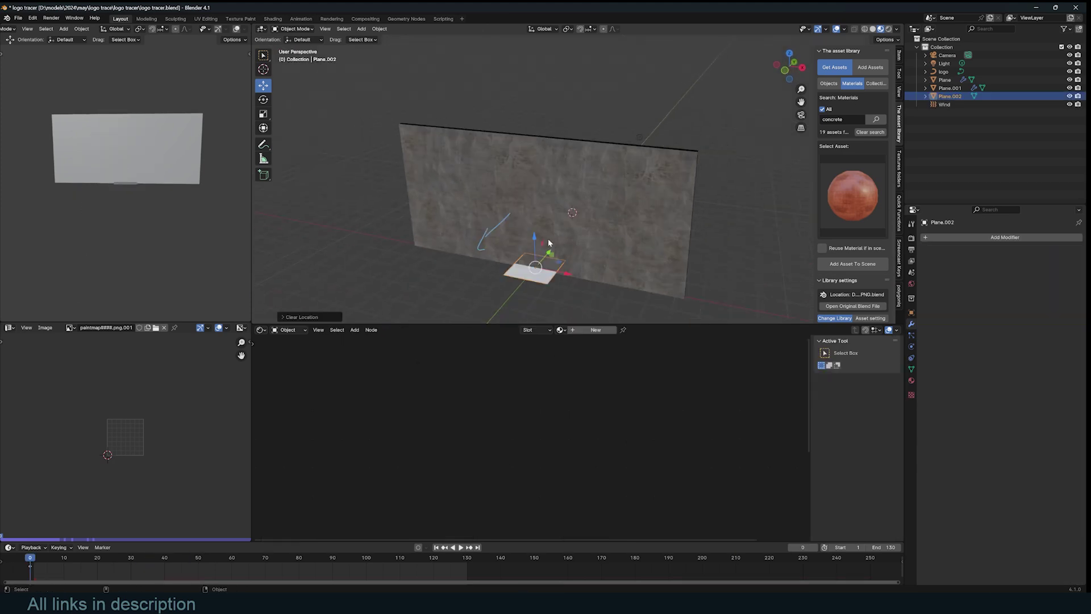
key("s")
left_click(935, 271)
- Apply a light concrete material from the asset library to the floor plane
left_click(912, 347)
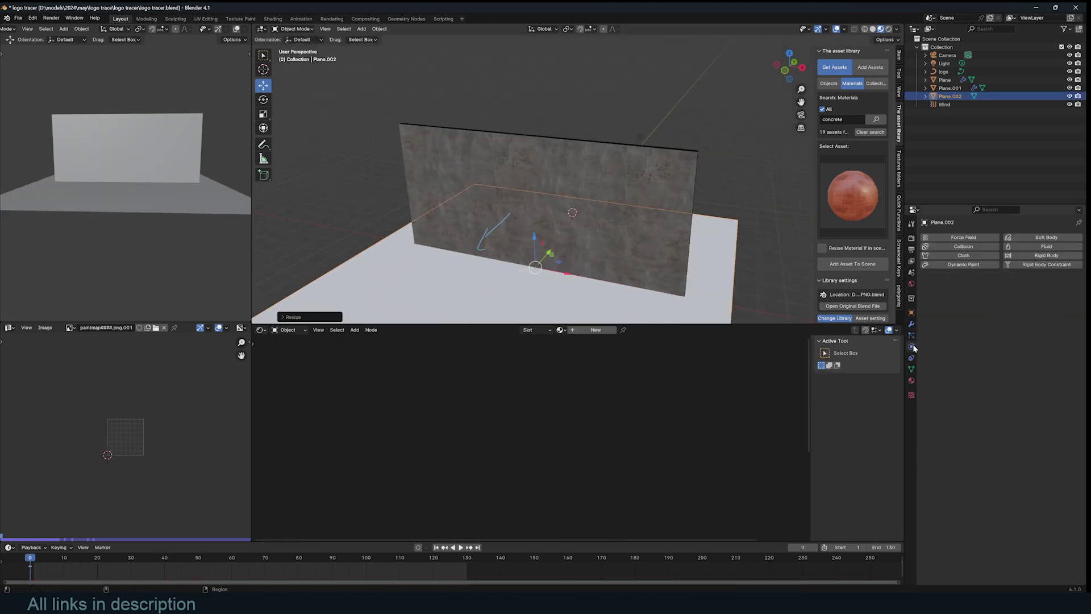
left_click(848, 231)
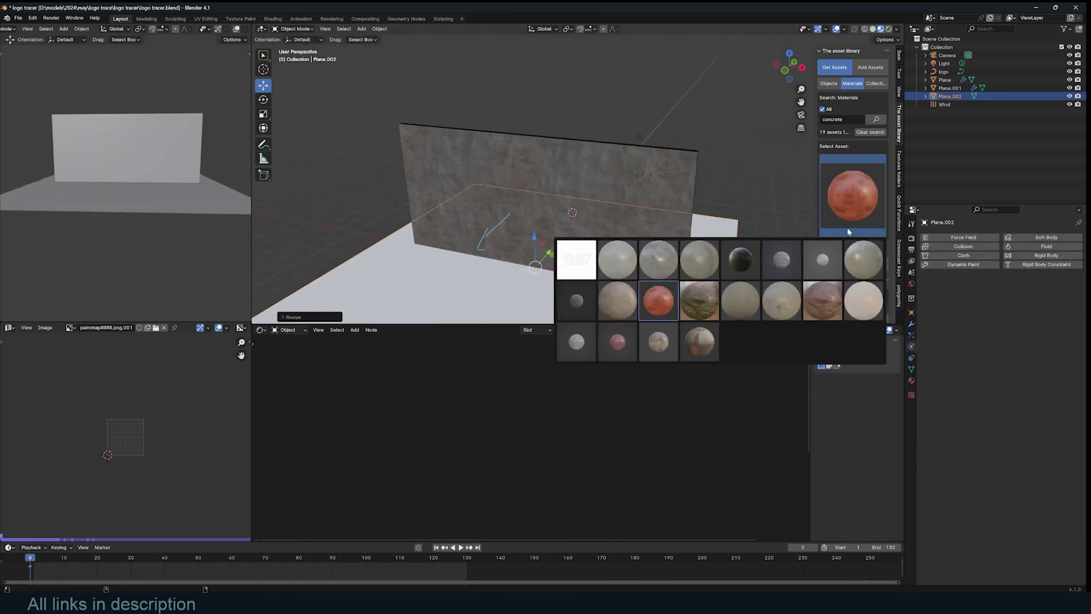
left_click(858, 277)
left_click(854, 262)
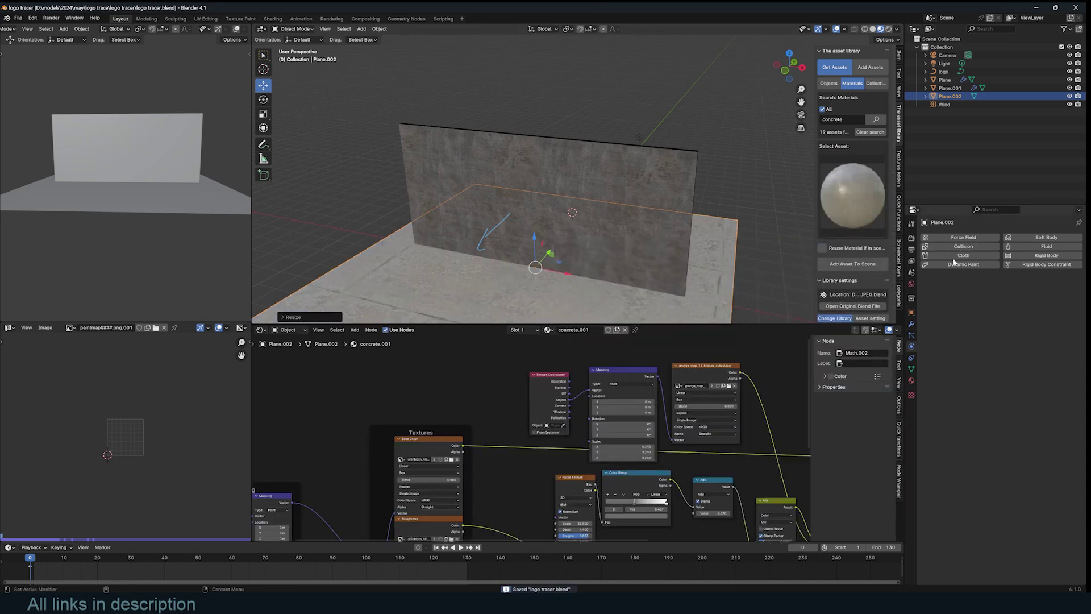
- Enable collision physics on the floor plane and play the animation to test the debris landing on it
left_click(973, 248)
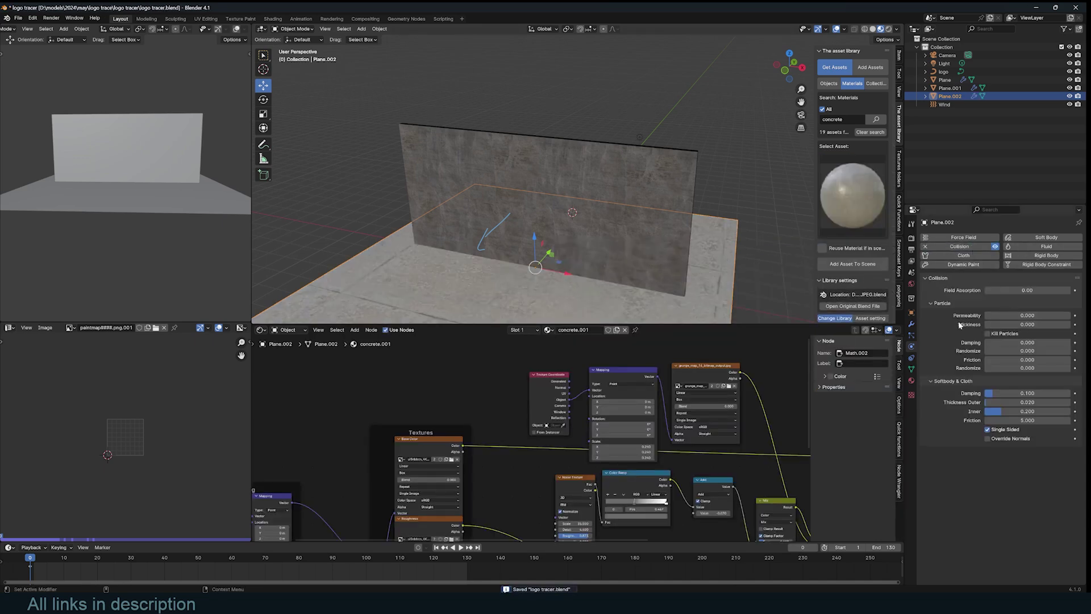
key("space")
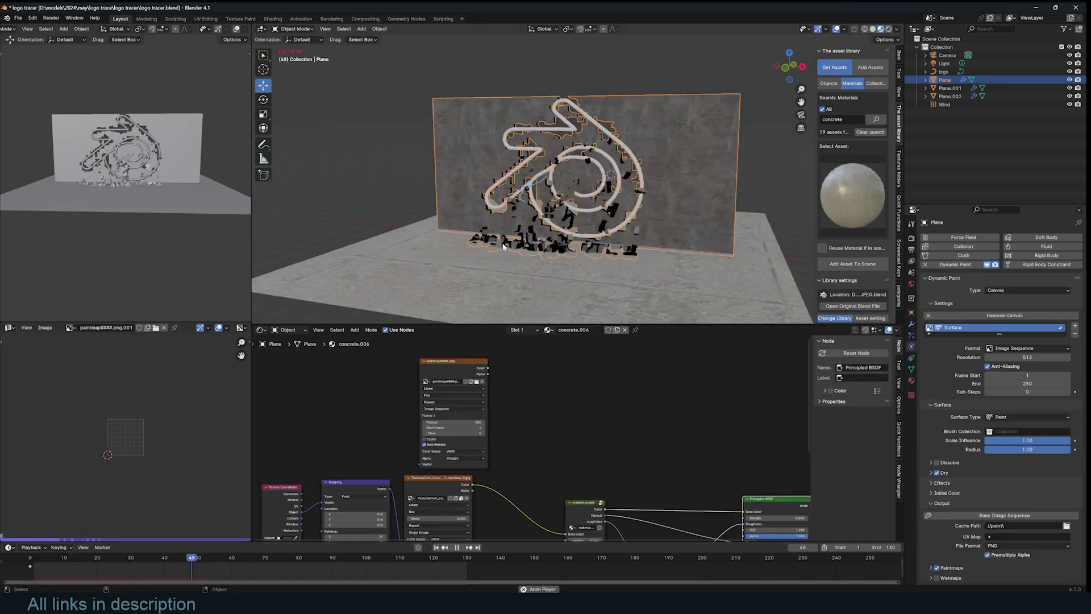
key("space")
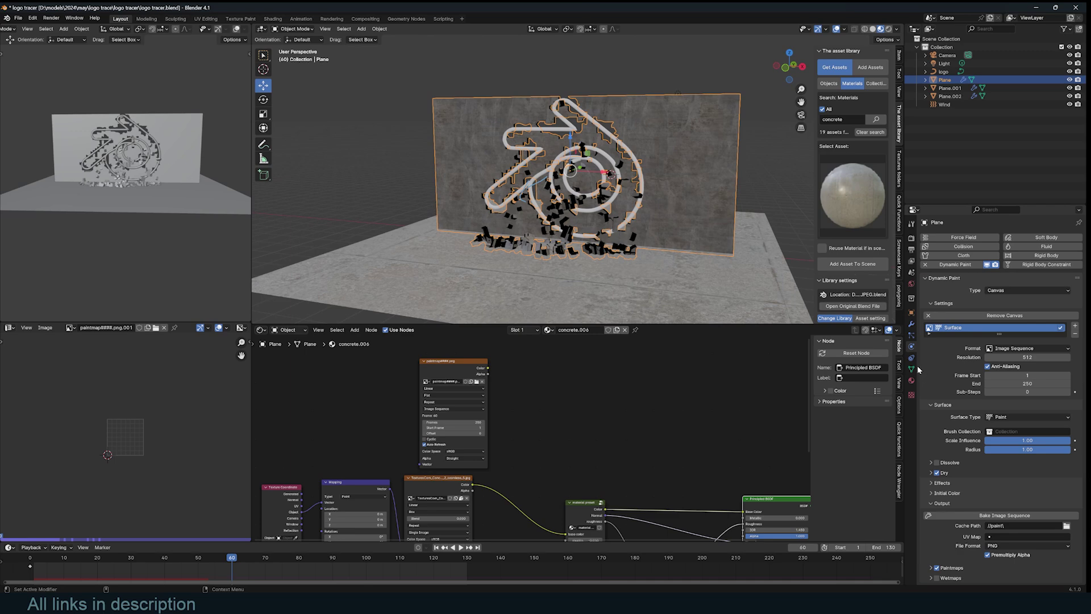
- Set the wall particles' angular velocity amount to 3 and play the animation
left_click(912, 324)
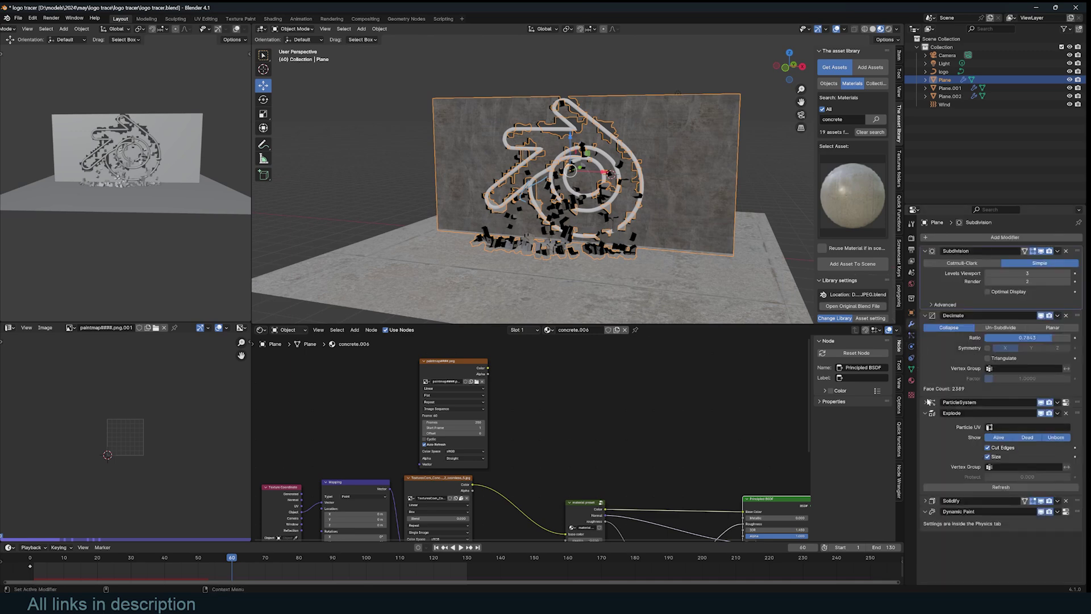
left_click(912, 347)
scroll(1012, 471, "down", 10)
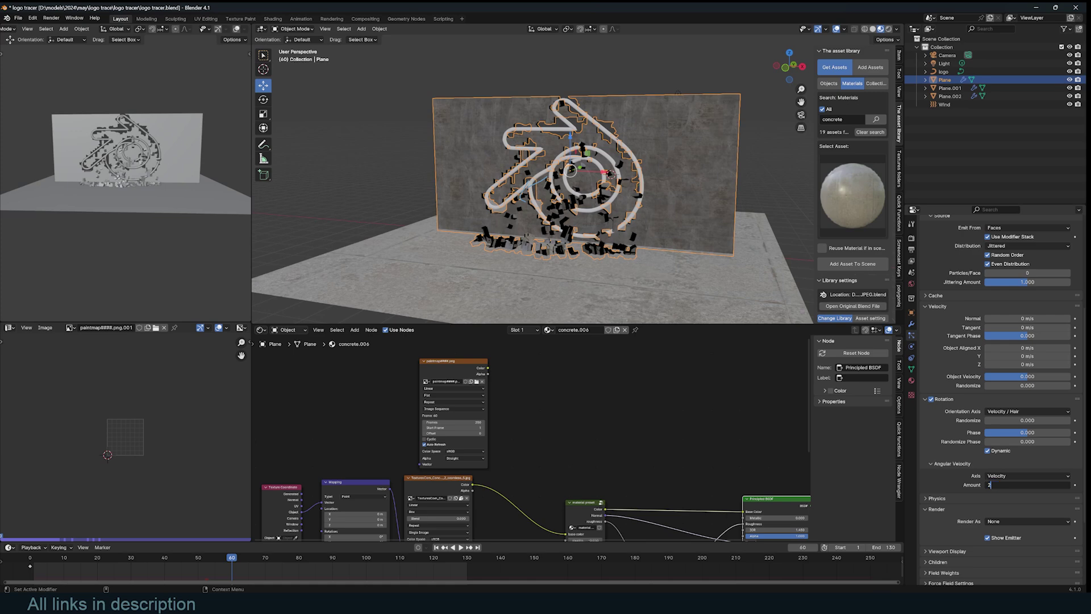
left_click(23, 537)
key("space")
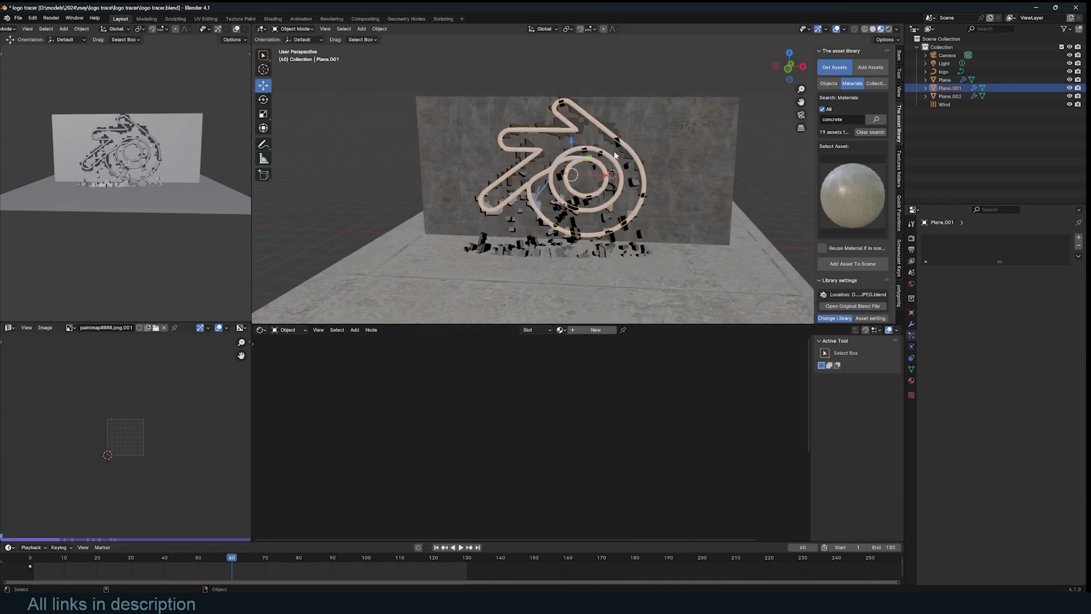
- Hide the logo tube mesh Plane.001 and play the animation from the start to examine the breaking wall alone
key("h")
key("shift+Left")
key("space")
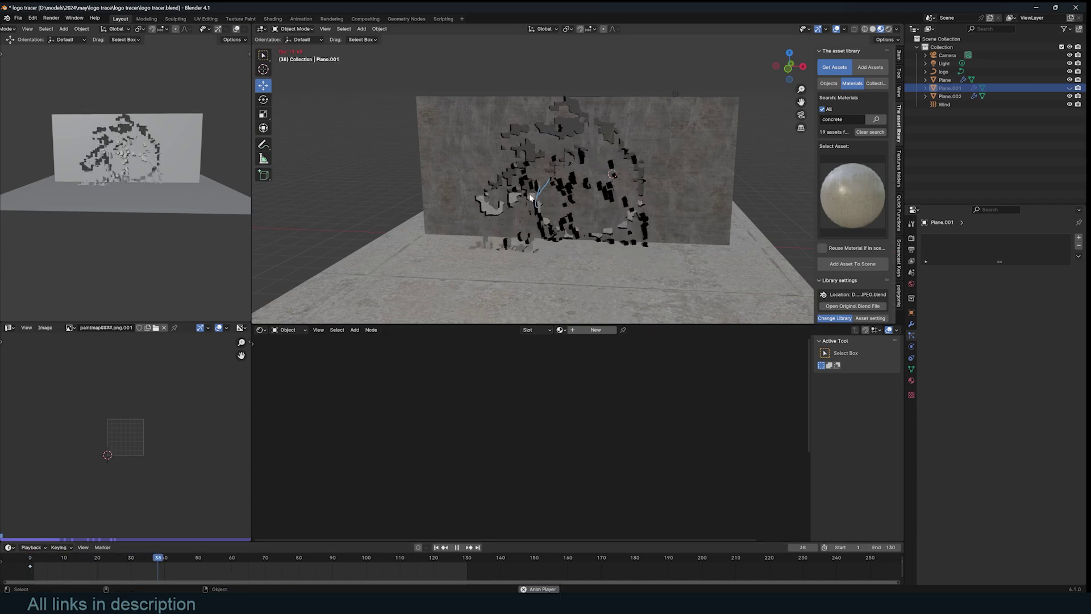
key("Escape")
- Set the wall's Subdivision viewport level to 4 and play the animation with the smaller pieces
left_click(650, 156)
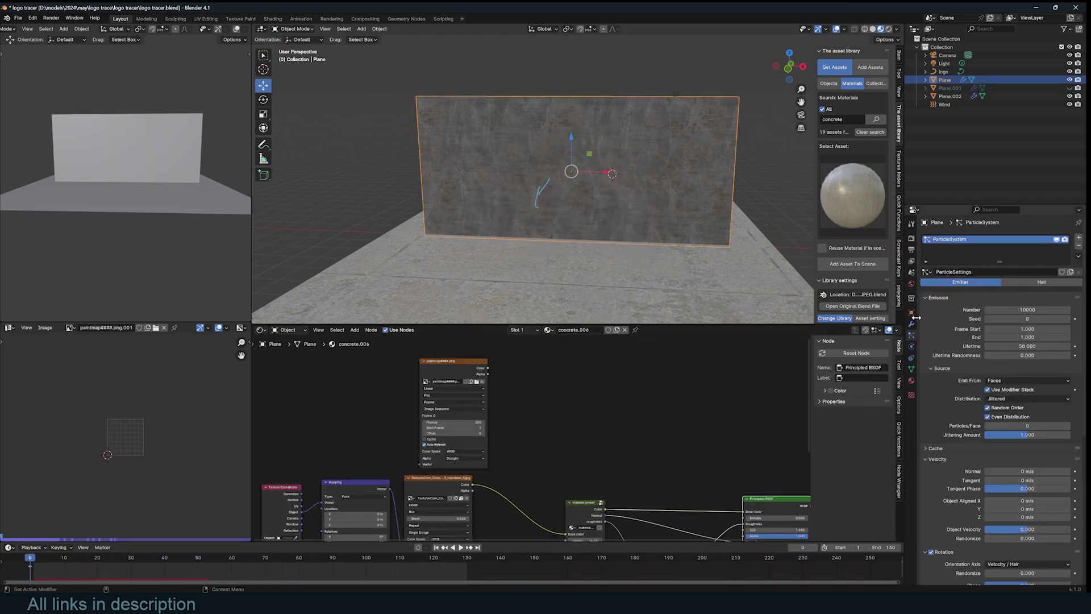
left_click(912, 324)
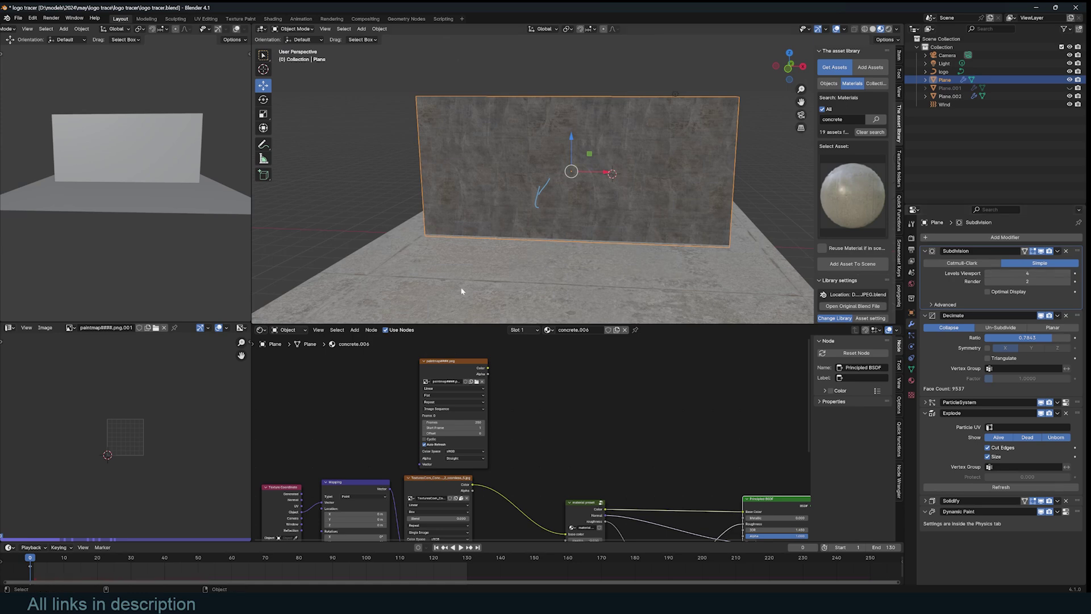
key("space")
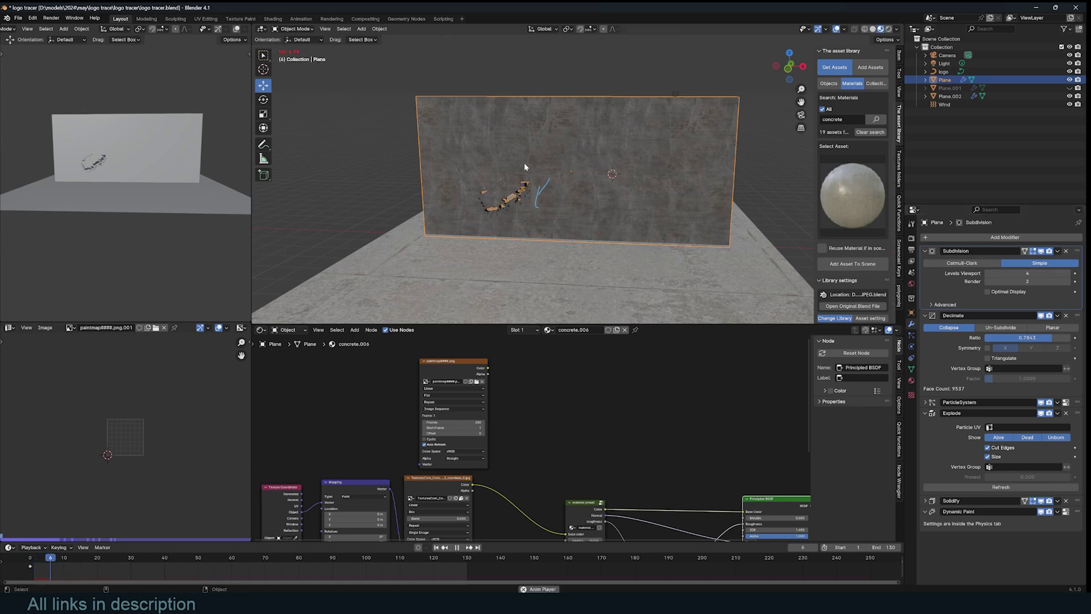
key("alt+a")
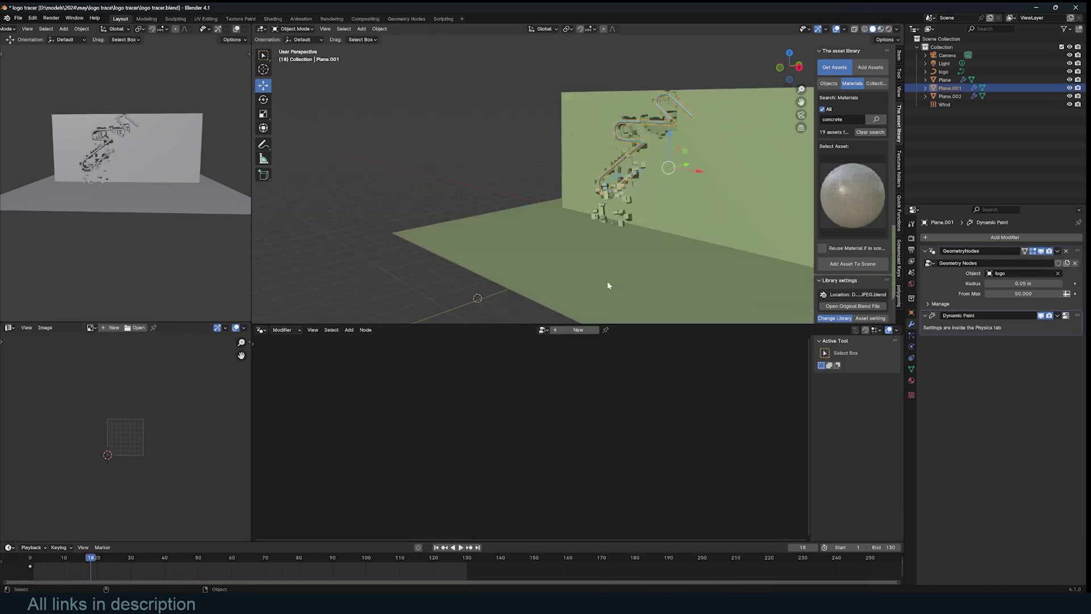
- Isolate Plane.001 in local view, preview the Trim Curve output of its geometry nodes, and move to frame 29
left_click(958, 289)
scroll(700, 414, "down", 6)
middle_click_drag(565, 401, 416, 395)
scroll(416, 396, "up", 8)
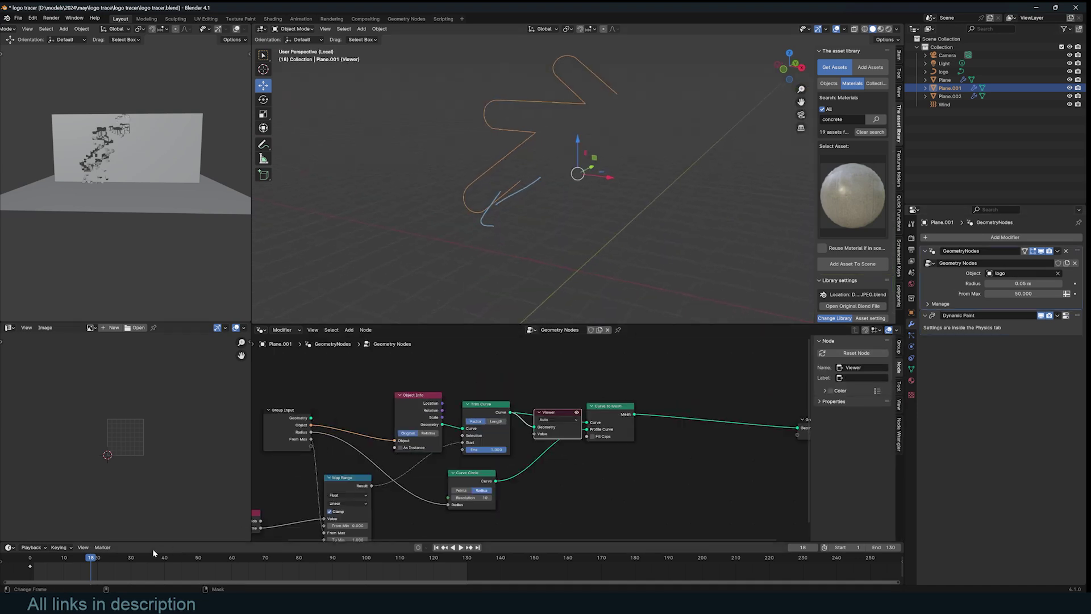
left_click_drag(152, 548, 128, 562)
scroll(501, 419, "down", 2)
scroll(506, 398, "up", 2)
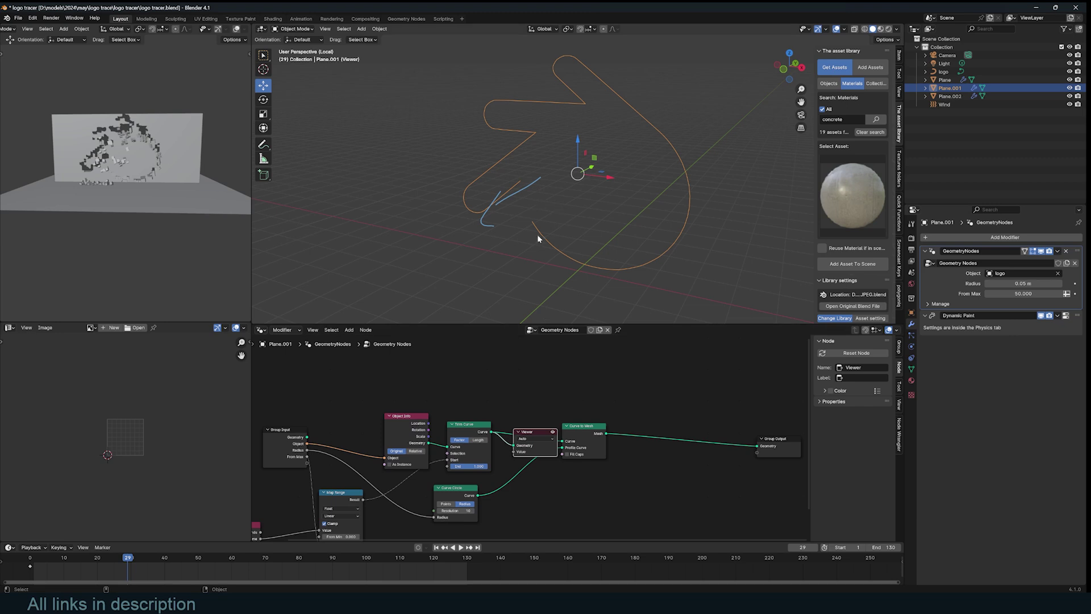
scroll(501, 394, "up", 2)
- Add an Endpoint Selection node above the Trim Curve node in Plane.001's geometry nodes
left_click_drag(466, 420, 467, 409)
key("shift+a")
left_click(516, 370)
type("end")
left_click(560, 383)
left_click(430, 355)
middle_click_drag(566, 441, 551, 474)
- Add a Delete Geometry node fed by the trimmed curve and the endpoint selection, and connect its output to the Viewer
key("shift+a")
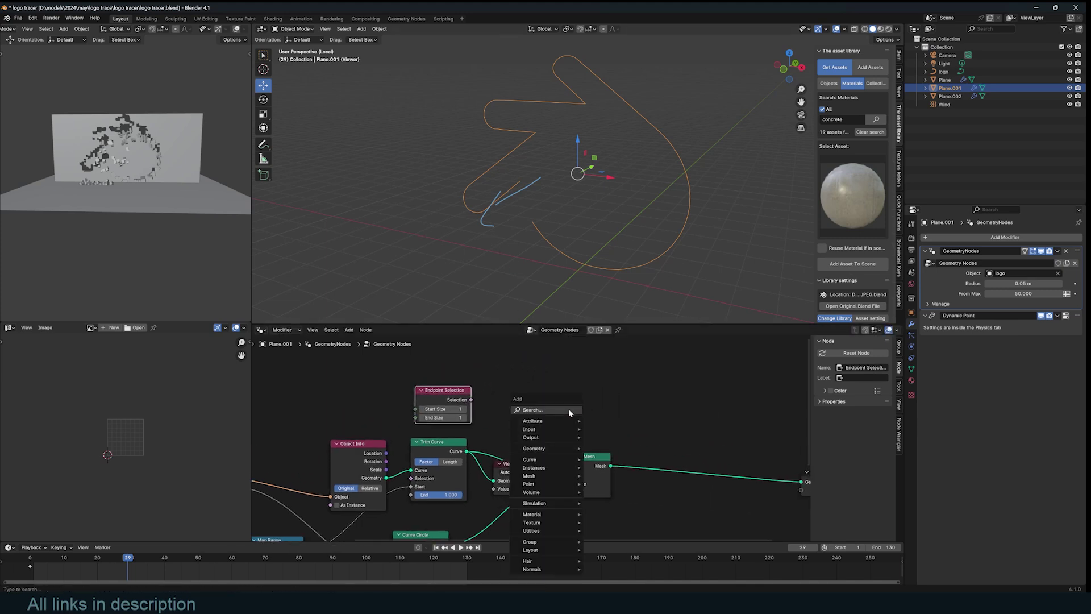
left_click(569, 408)
type("de")
key("Return")
left_click(619, 392)
left_click_drag(467, 451, 591, 419)
left_click_drag(471, 400, 591, 422)
left_click(630, 399, "ctrl+shift")
left_click_drag(519, 466, 708, 411)
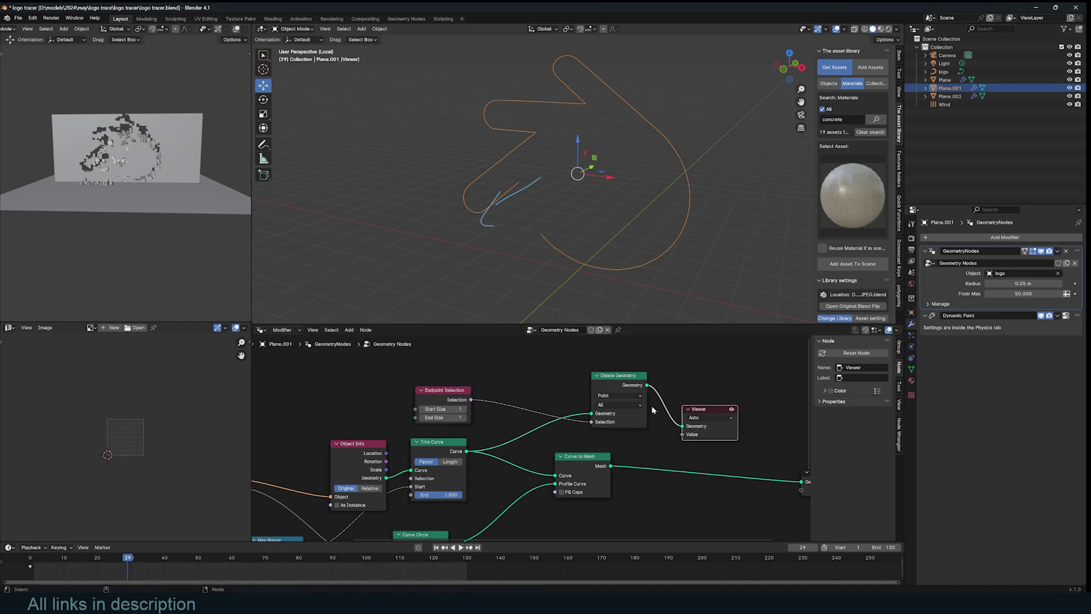
- Insert a Boolean Math node set to Not between Endpoint Selection and the Delete Geometry selection input
left_click(626, 386)
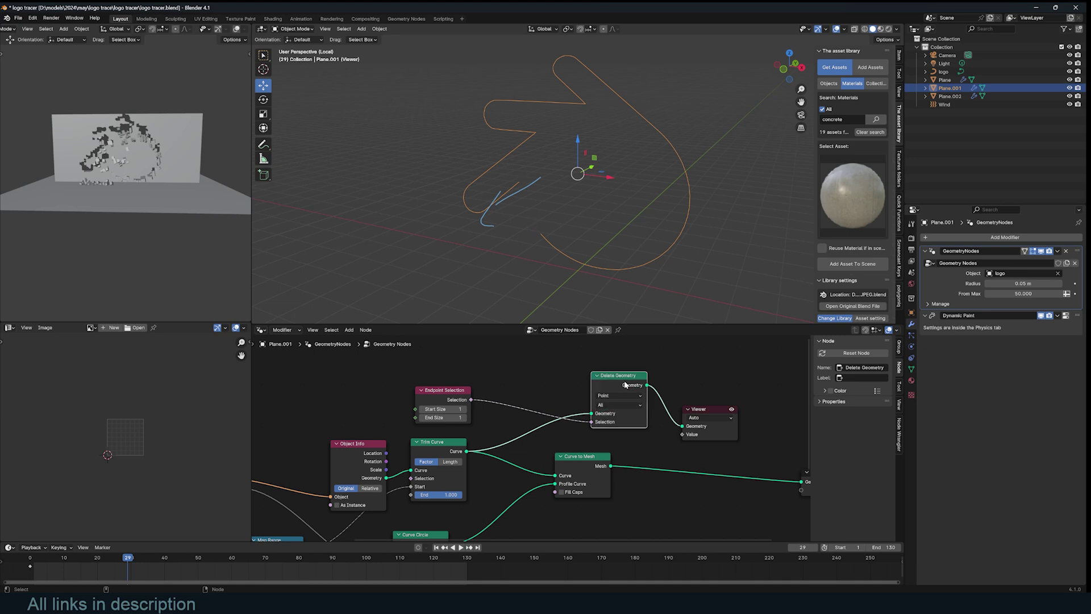
left_click_drag(629, 378, 653, 375)
key("shift+a")
left_click(505, 359)
type("bool")
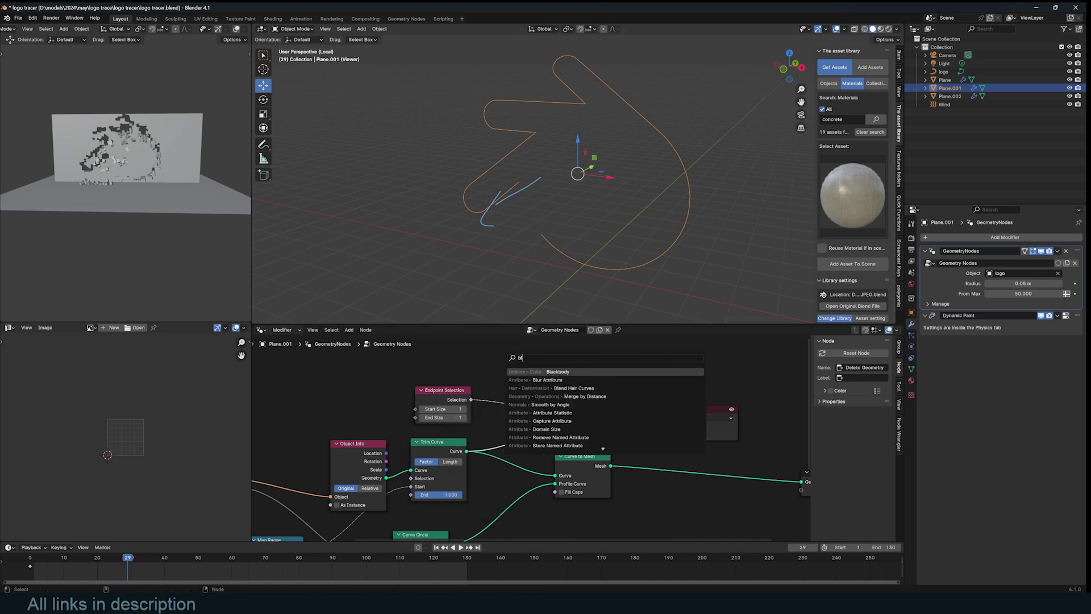
key("Return")
left_click(540, 396)
left_click(540, 392)
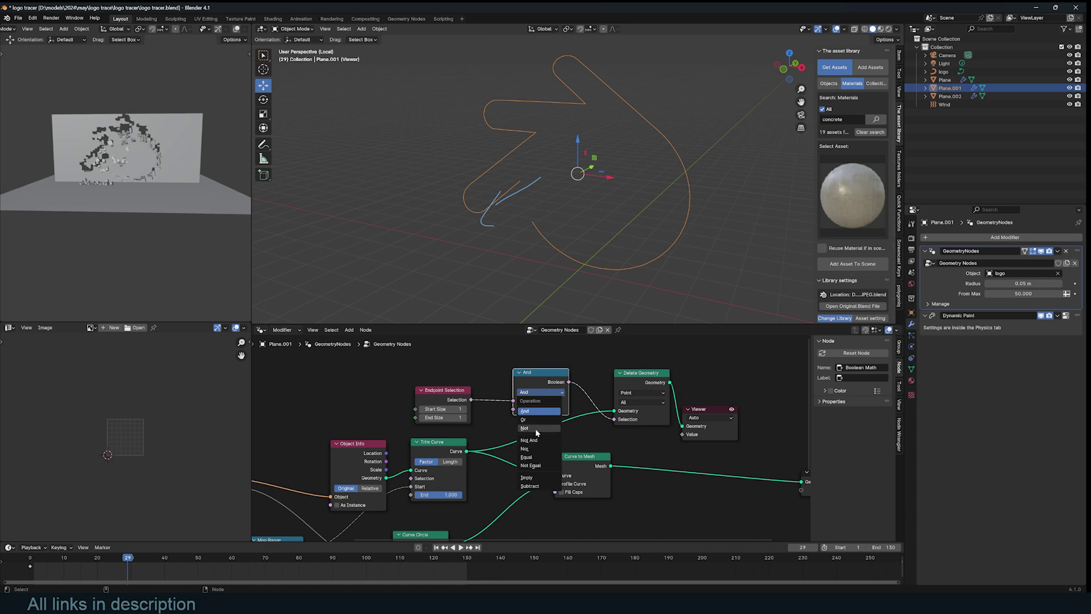
left_click(535, 429)
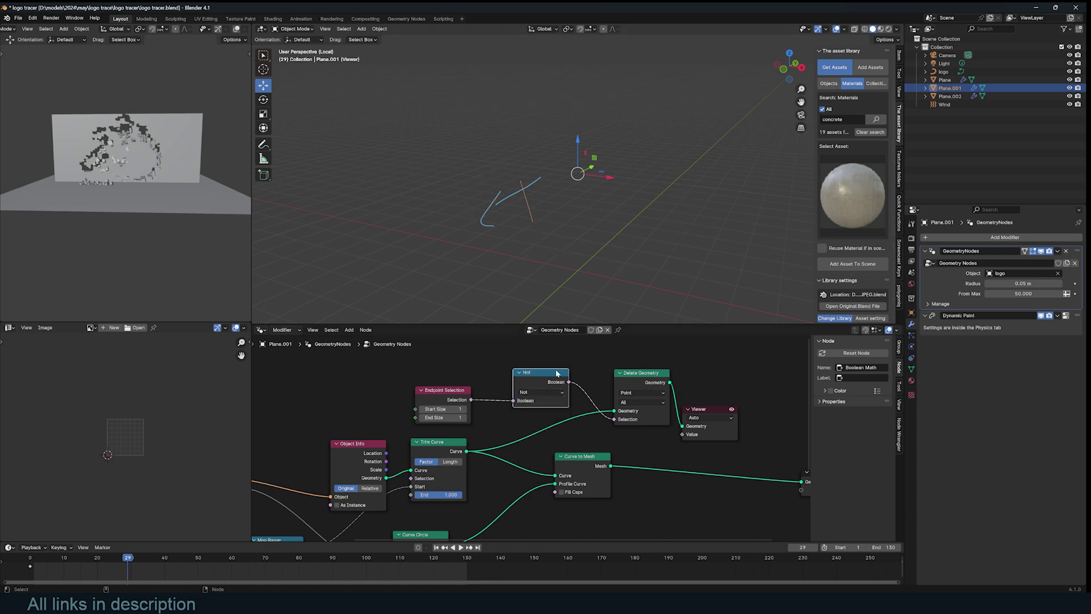
- Space out the Delete Geometry and Viewer nodes and play the animation to preview the remaining curve endpoints
left_click_drag(706, 409, 748, 393)
left_click_drag(639, 372, 636, 375)
left_click(455, 392)
key("space")
key("Escape")
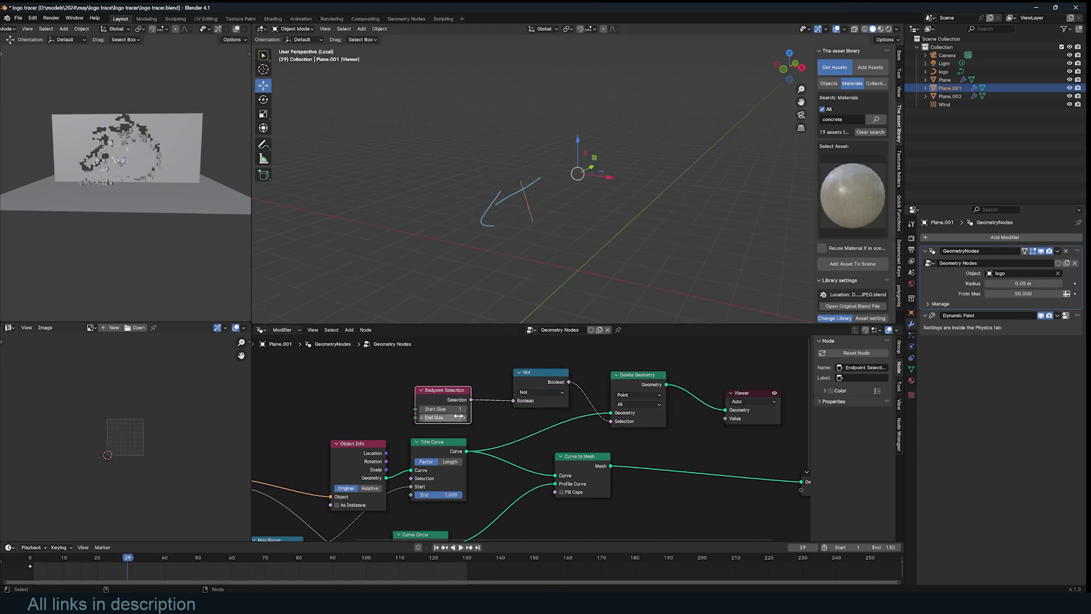
key("space")
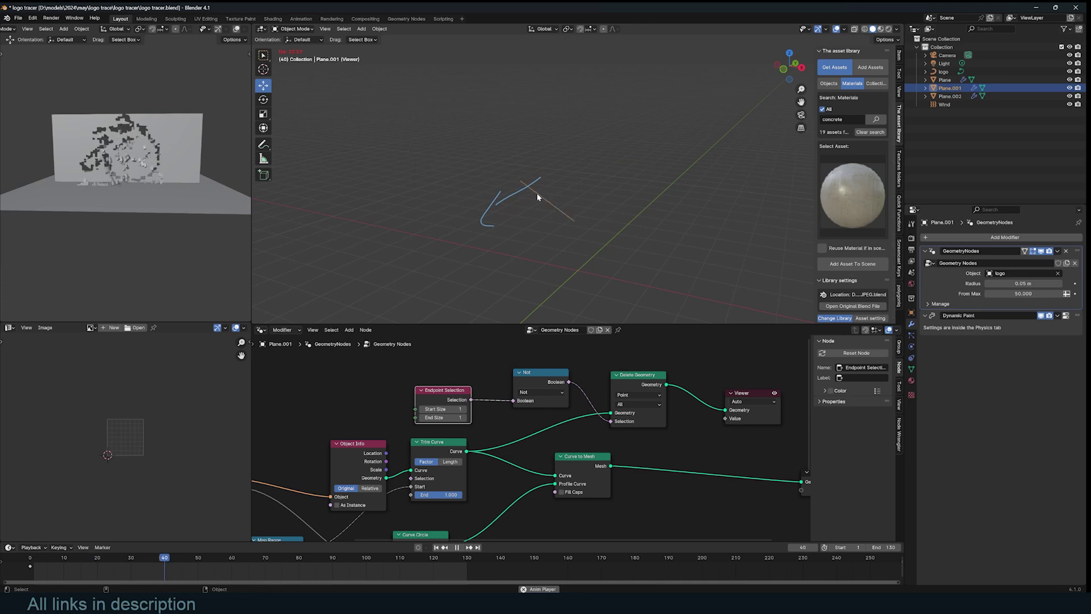
key("Escape")
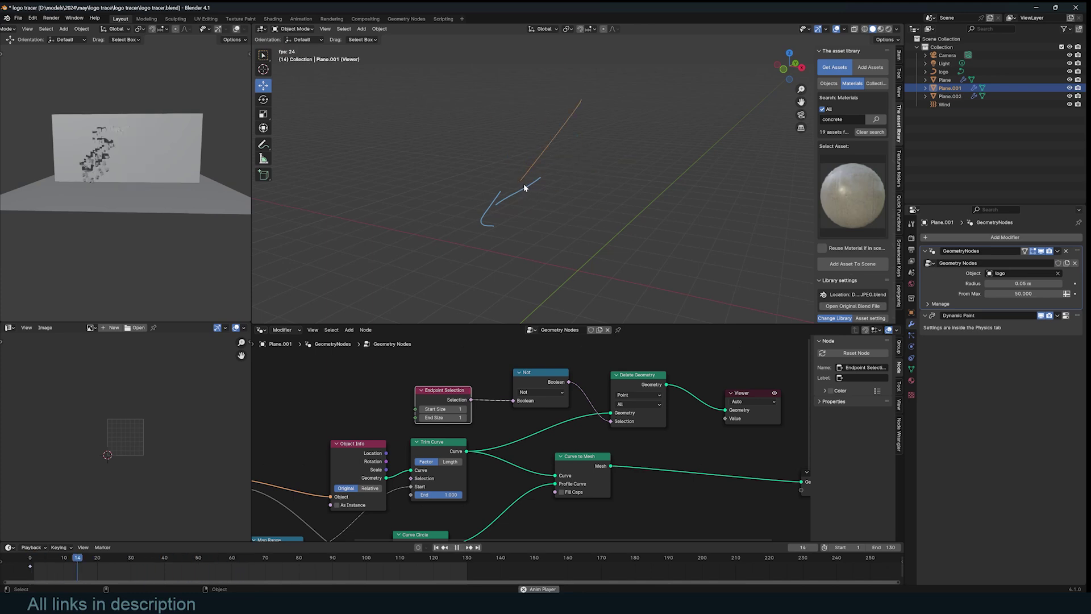
- Insert a Curve to Points node between Delete Geometry and the Viewer, and inspect the resulting points in the viewport
middle_click_drag(676, 421, 461, 422)
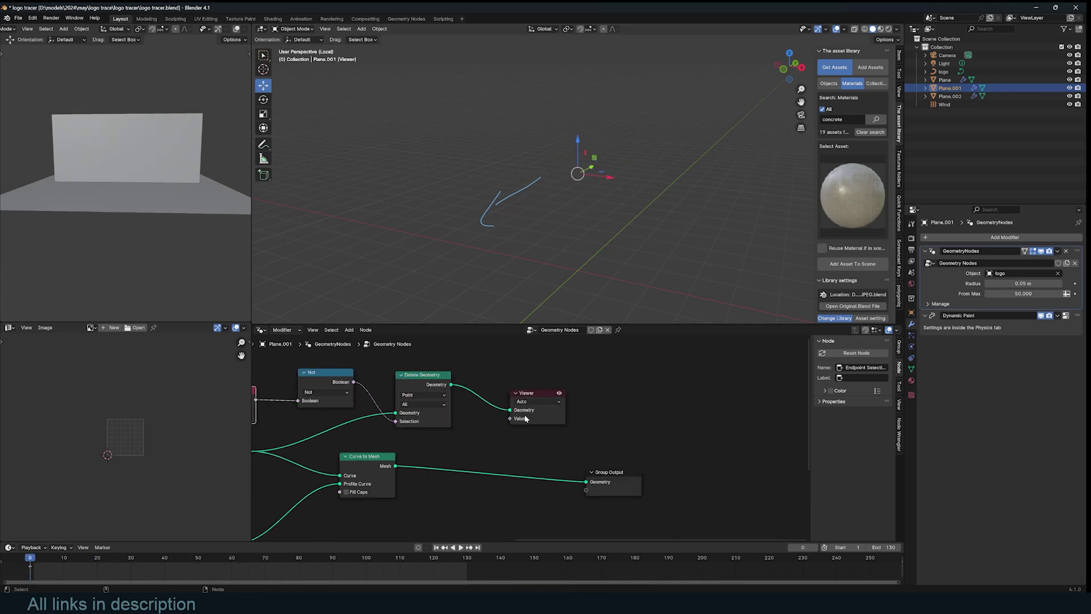
left_click_drag(547, 412, 700, 402)
key("shift+a")
type("to")
key("Escape")
key("shift+a")
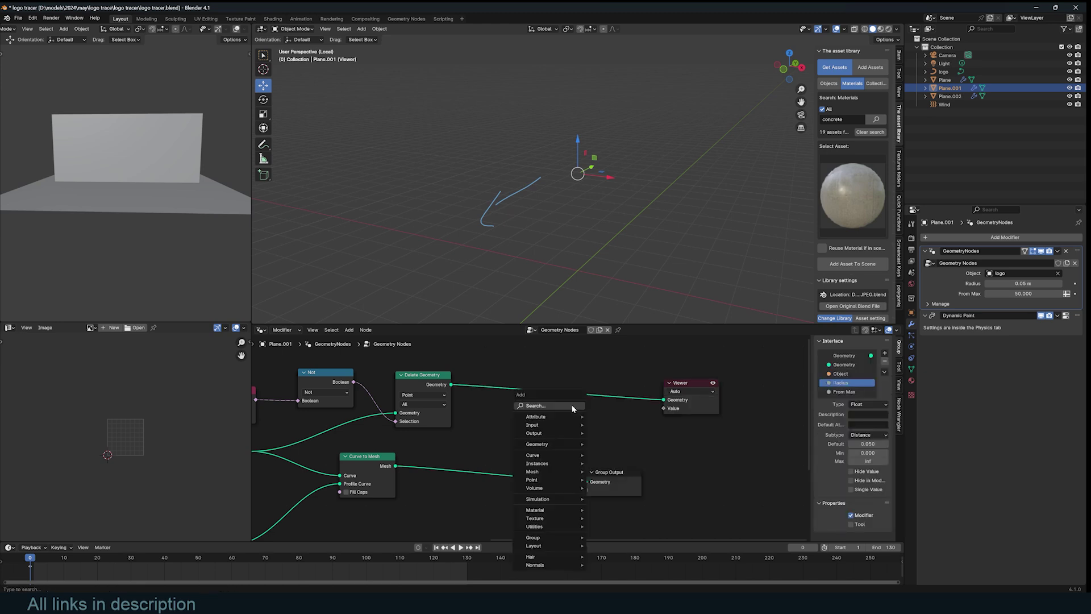
type("to")
left_click(639, 463)
left_click(634, 433)
key("space")
middle_click_drag(560, 210, 634, 205)
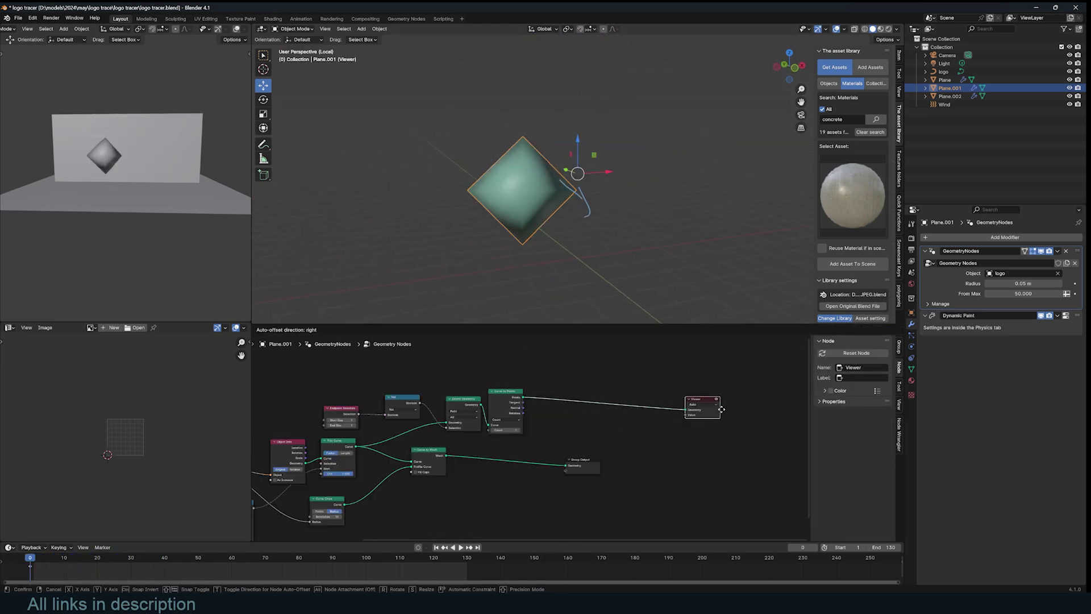
- Insert a Points to Vertices node between Curve to Points and the Viewer, and play the animation
key("shift+a")
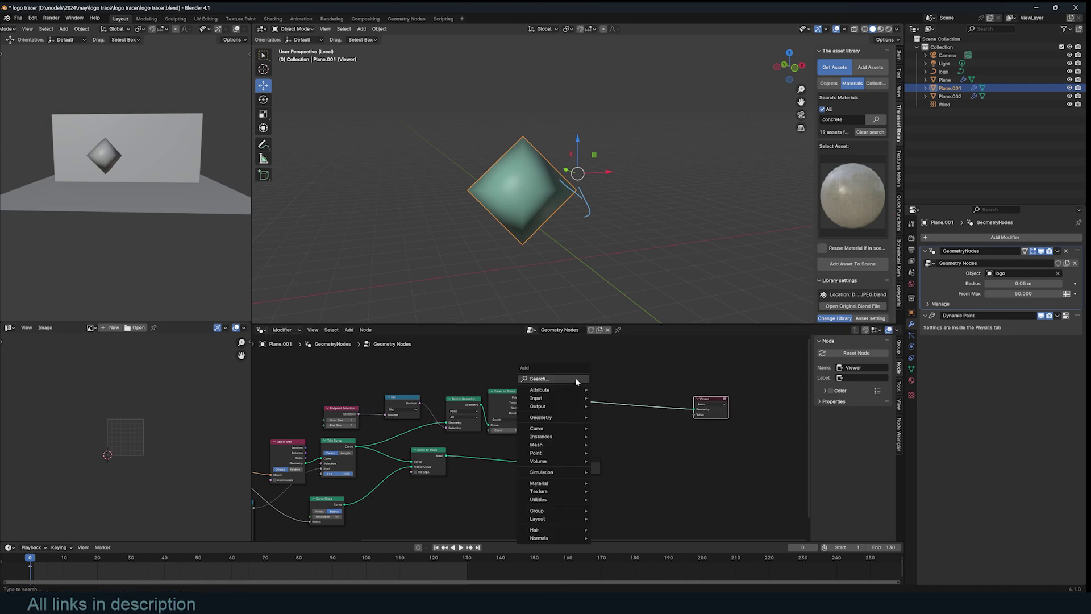
left_click(576, 378)
type("tp")
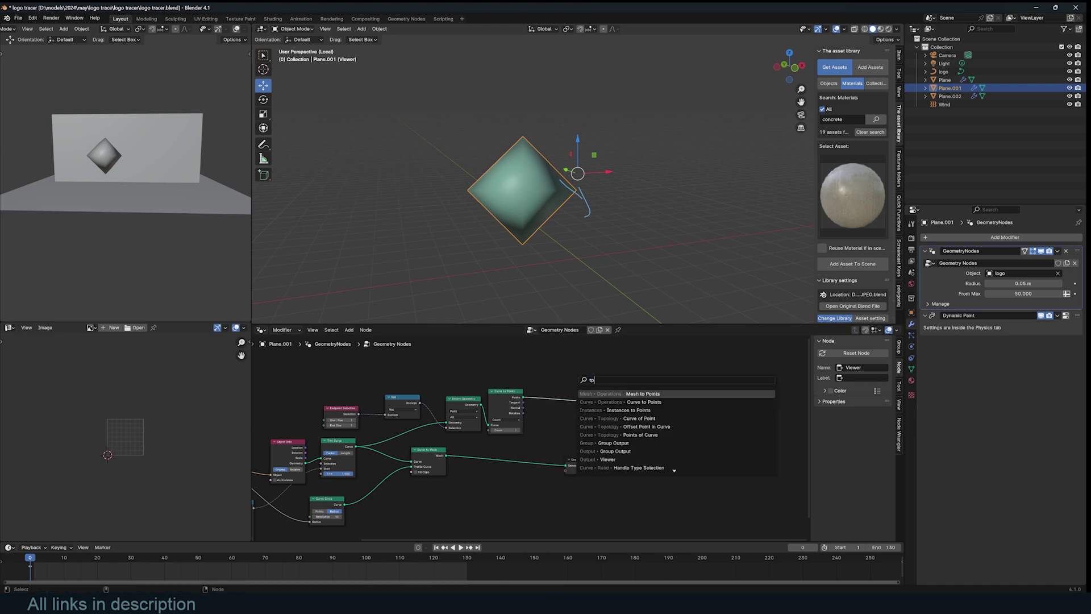
key("BackSpace")
key("BackSpace")
type("poin")
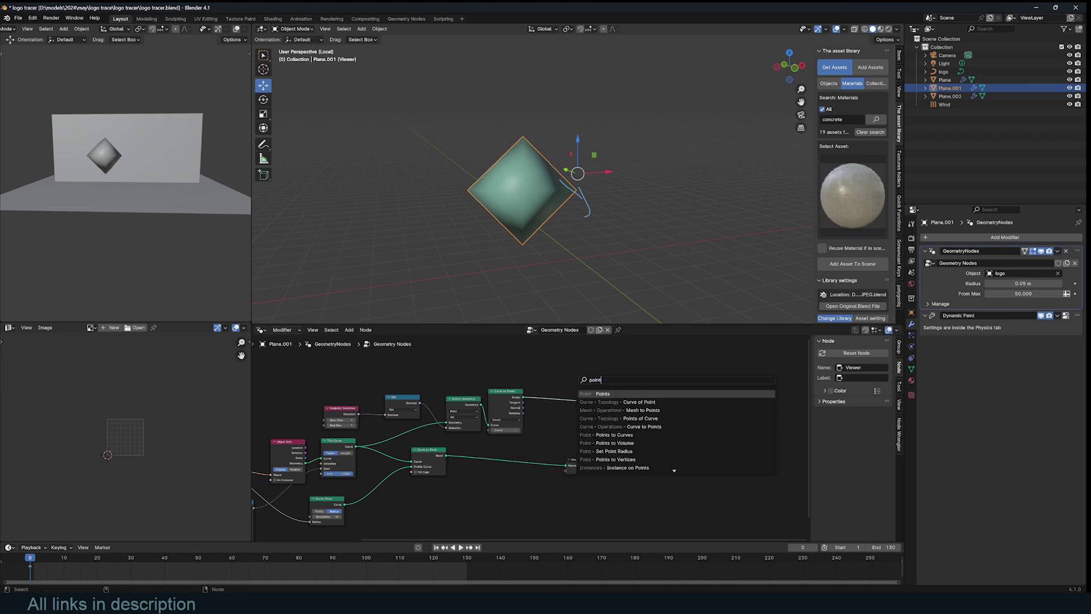
left_click(615, 460)
left_click(560, 392)
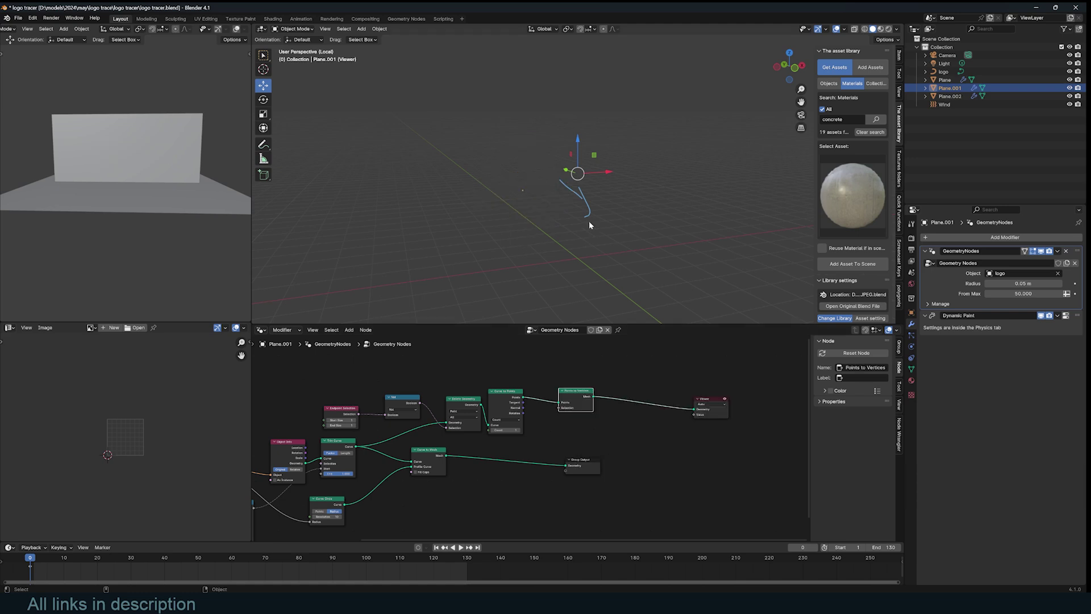
key("space")
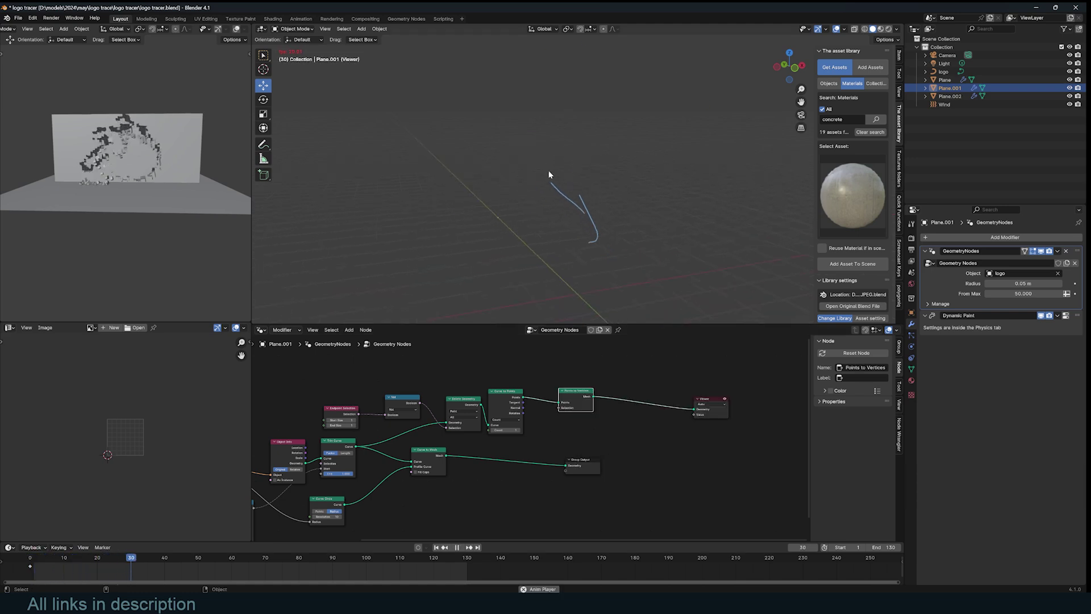
- Insert an Extrude Mesh node between Points to Vertices and the Viewer, set to Vertices with an offset scale of 0
key("Escape")
middle_click_drag(619, 407, 550, 381)
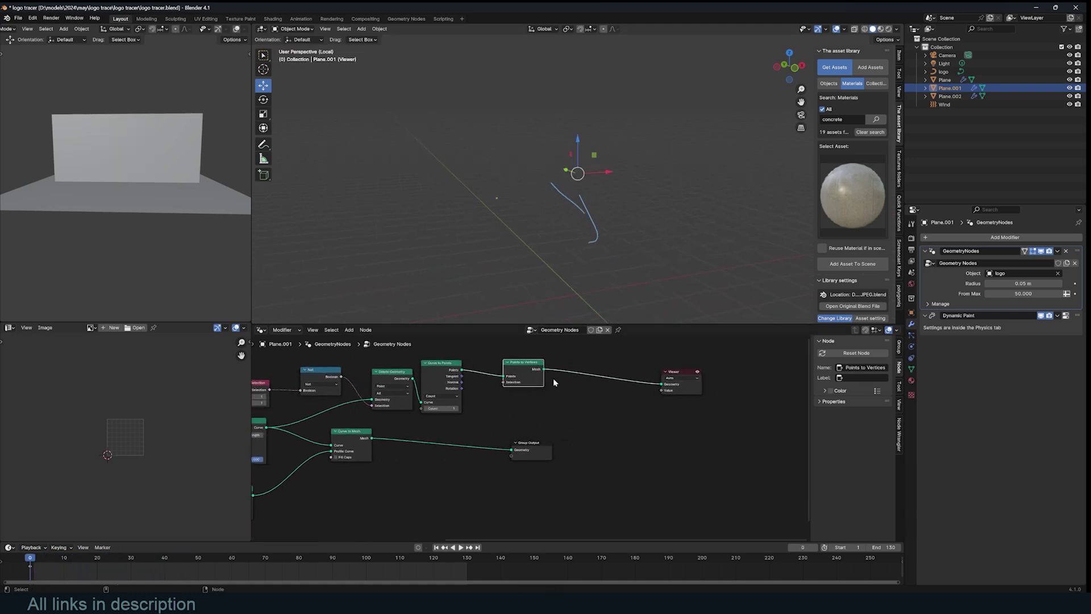
key("shift+a")
type("e")
left_click(636, 401)
left_click(612, 393)
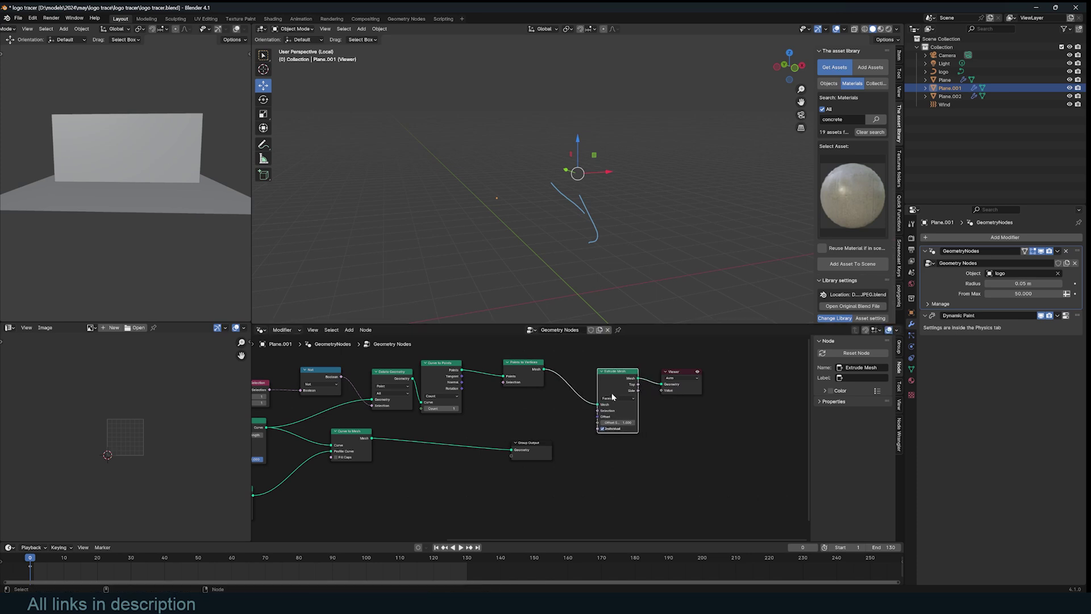
key("space")
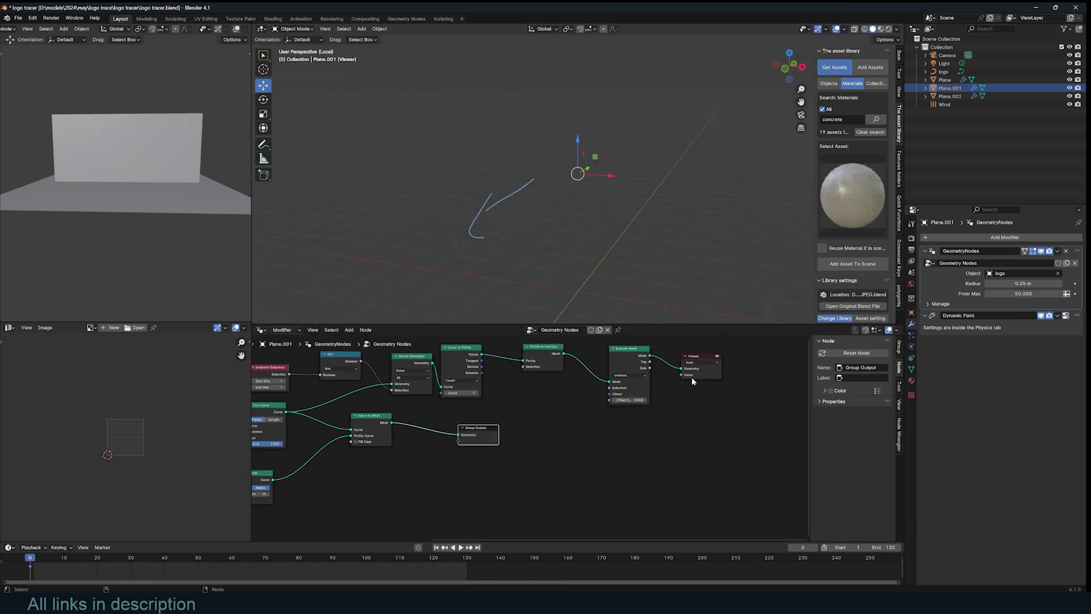
- Insert a Set Position node between Extrude Mesh and the Viewer, and feed its Position from a new Combine XYZ node
left_click_drag(692, 377, 774, 368)
key("shift+a")
type("set")
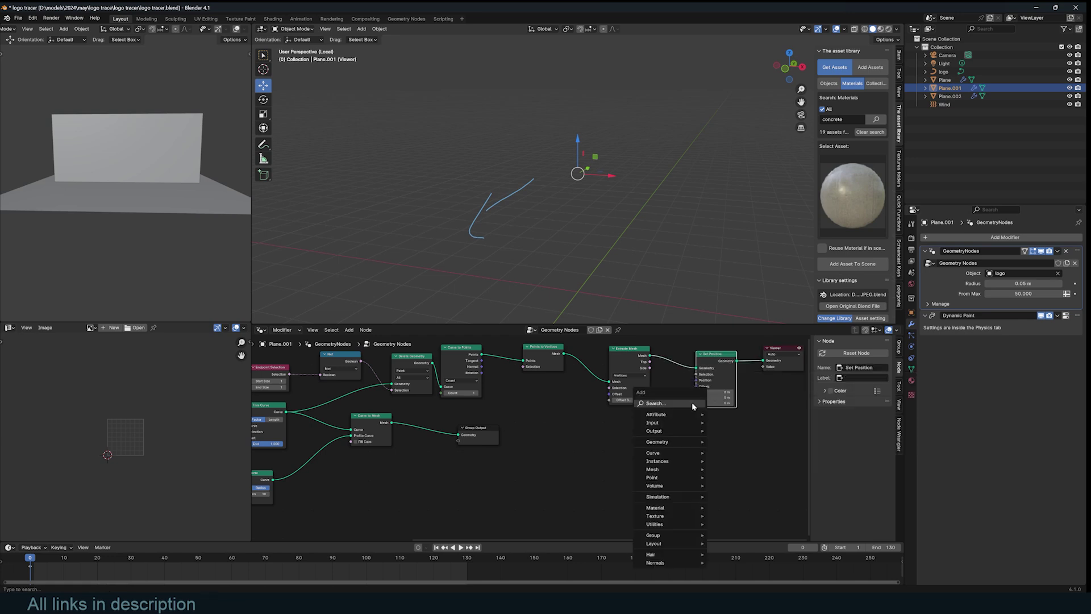
key("Escape")
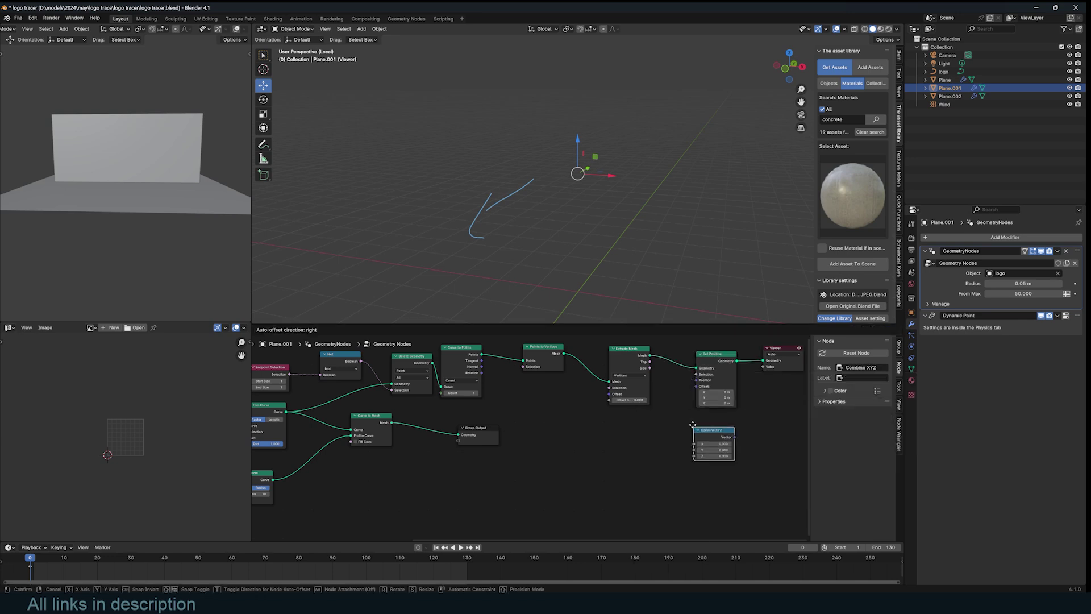
left_click(692, 424)
left_click_drag(734, 431, 695, 380)
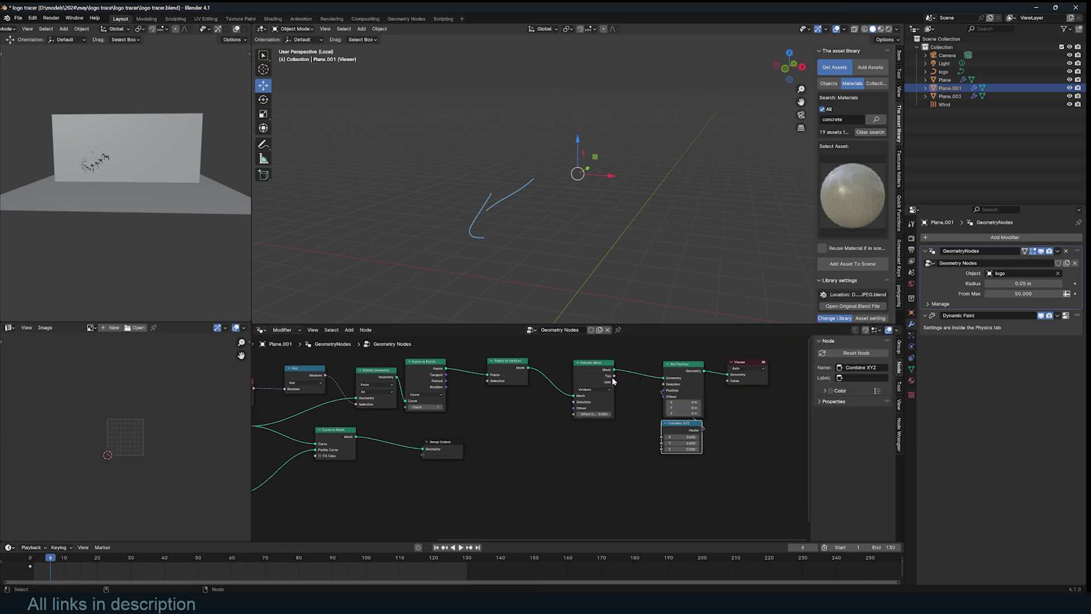
- Connect Extrude Mesh's Top to Set Position's Selection, link Set Position to Group Output, and play the animation to inspect the extruded edge
left_click_drag(614, 376, 664, 385)
key("space")
middle_click_drag(600, 211, 565, 207)
key("Escape")
key("space")
key("Escape")
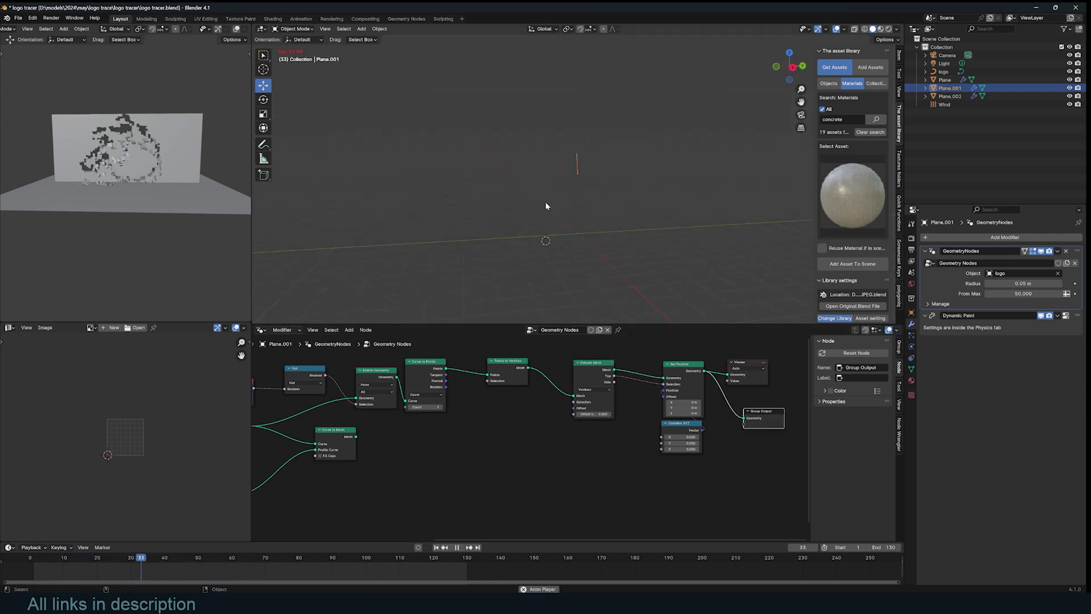
middle_click_drag(545, 201, 577, 186)
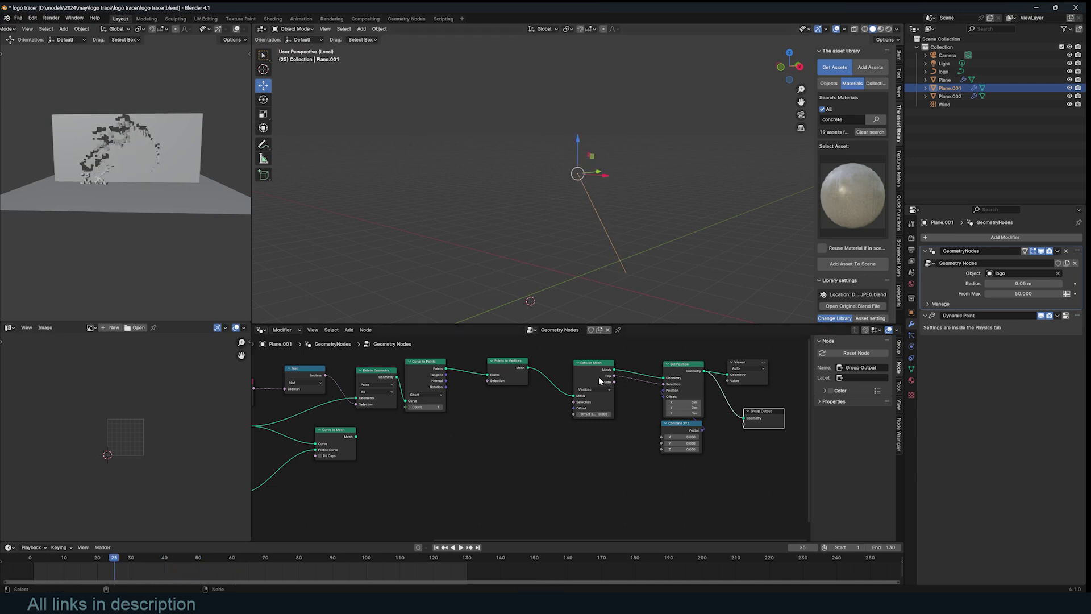
- Insert a Boolean Math node set to Not between Extrude Mesh's Top output and Set Position's Selection
left_click_drag(594, 369, 568, 366)
key("shift+a")
key("Escape")
key("shift+a")
left_click(622, 383)
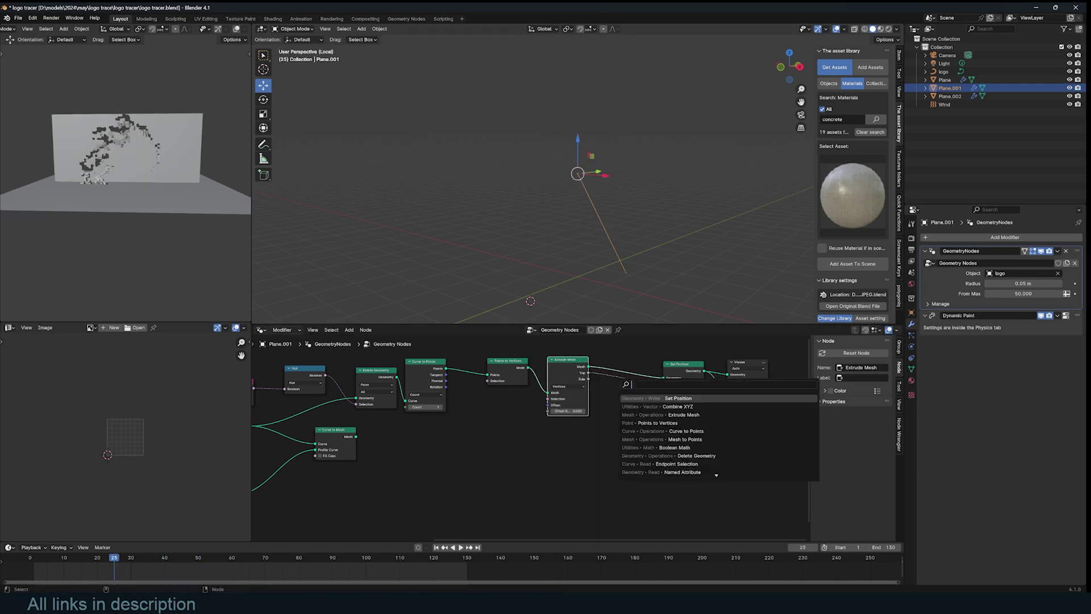
left_click(676, 448)
left_click(632, 397)
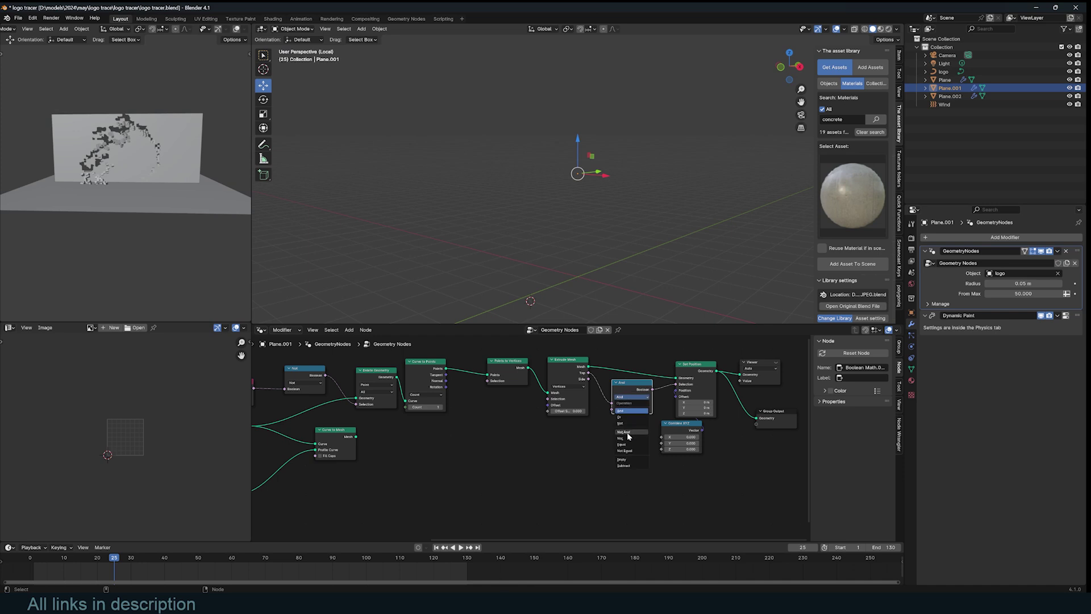
left_click(629, 423)
- Combine the Curve to Mesh and Set Position outputs with a Join Geometry node, and play the animation to check the tracing line
scroll(633, 392, "down", 4)
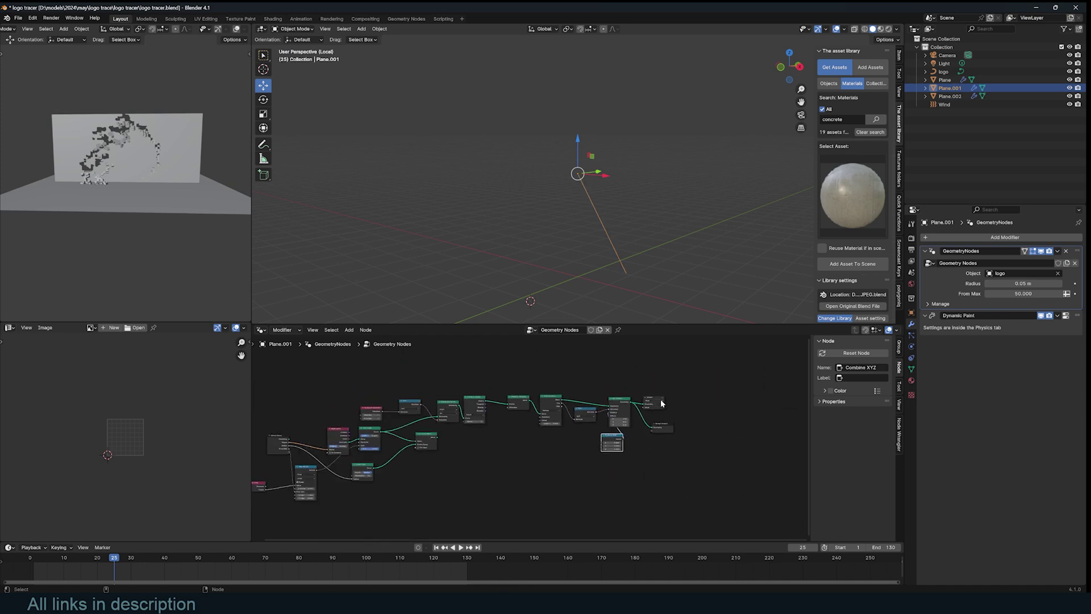
left_click(426, 440, "ctrl+shift")
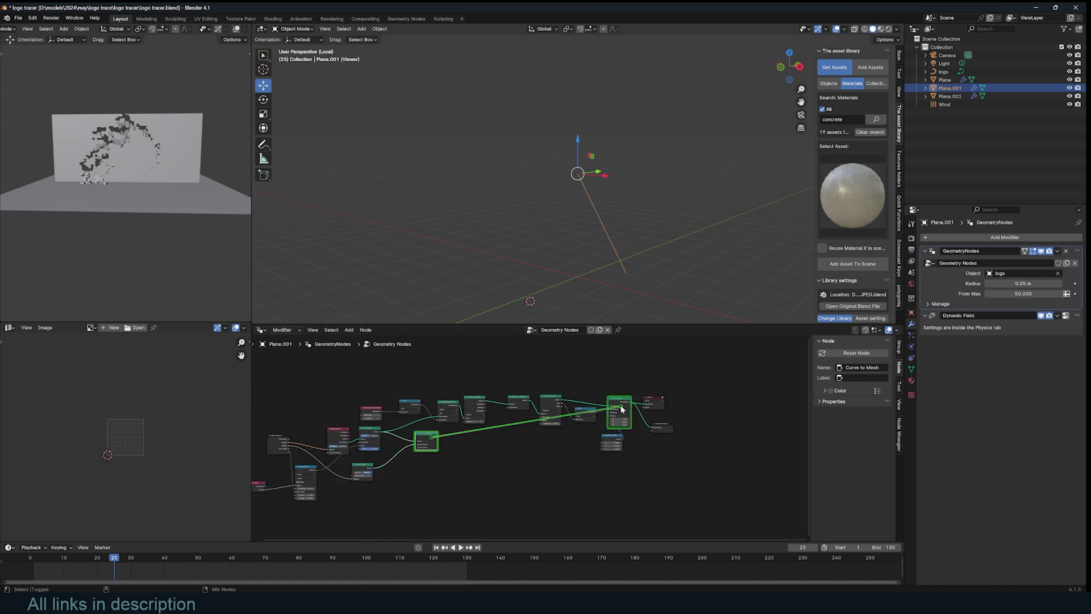
key("space")
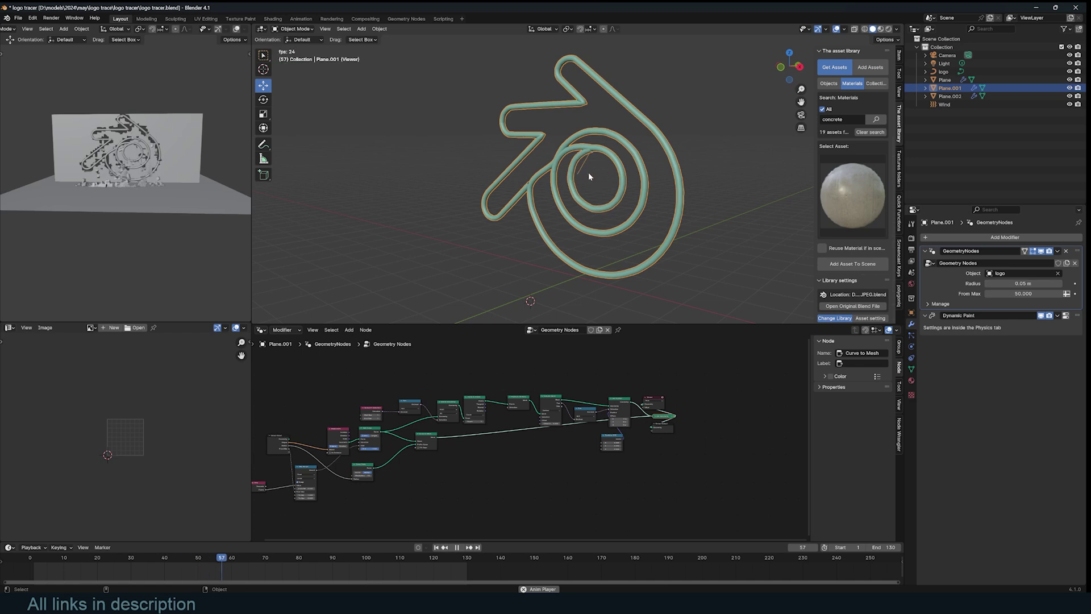
key("Escape")
key("shift+Left")
key("space")
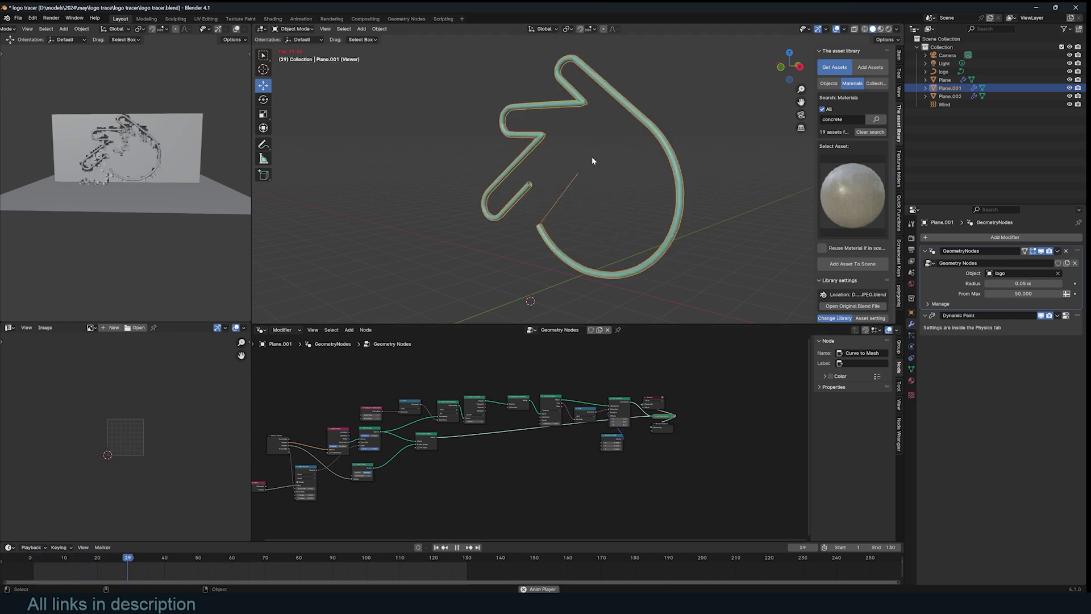
key("space")
- Try moving the tracing line's origin with the Combine XYZ values, and preview the animation from above and from the side
scroll(626, 458, "up", 3)
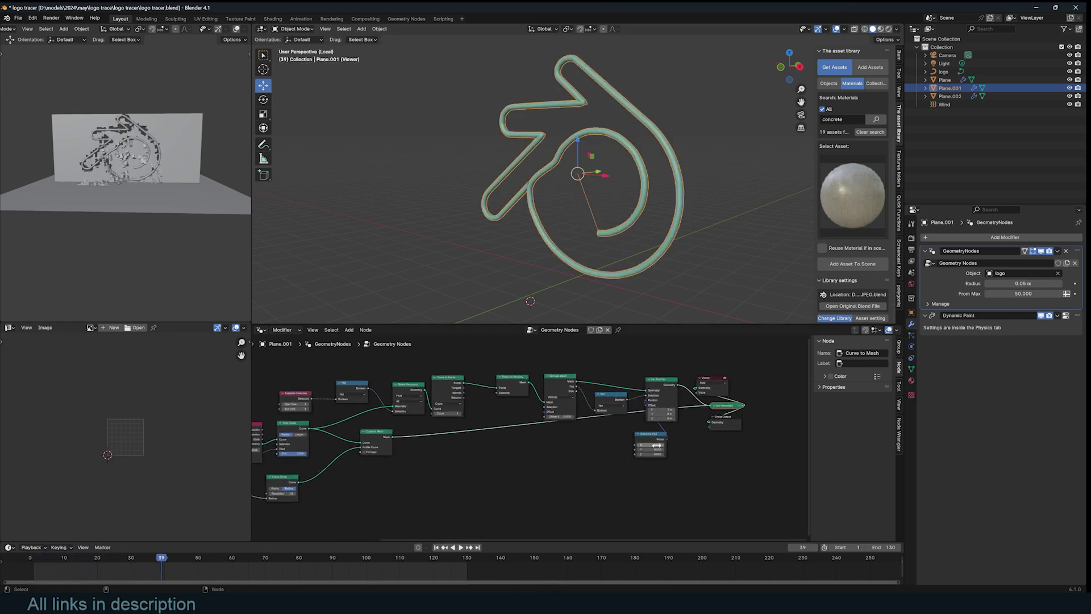
key("shift+Left")
middle_click_drag(710, 215, 665, 216)
key("space")
key("space")
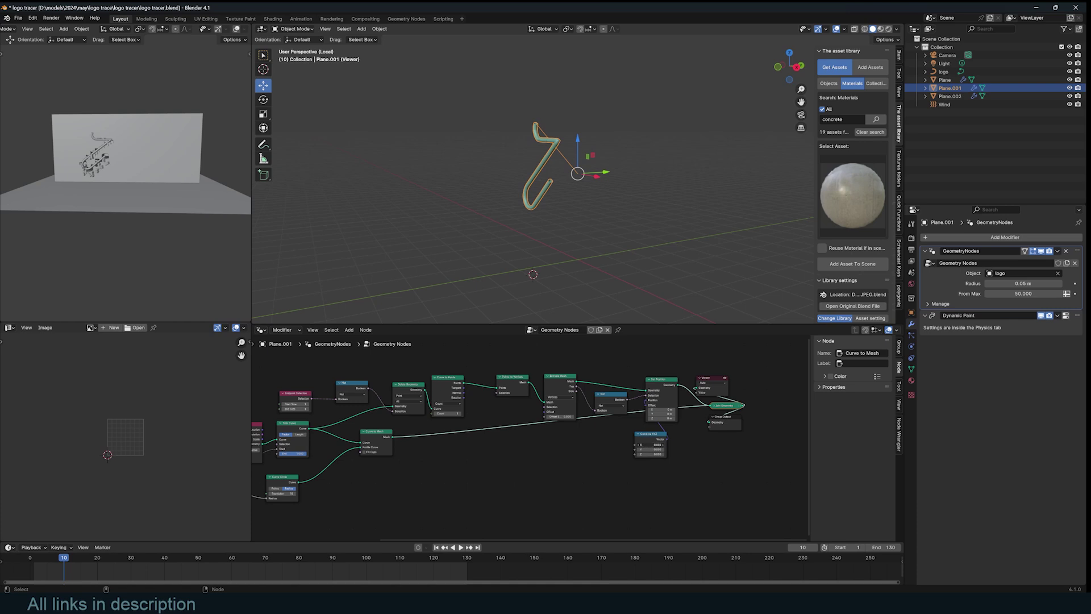
key("KP_7")
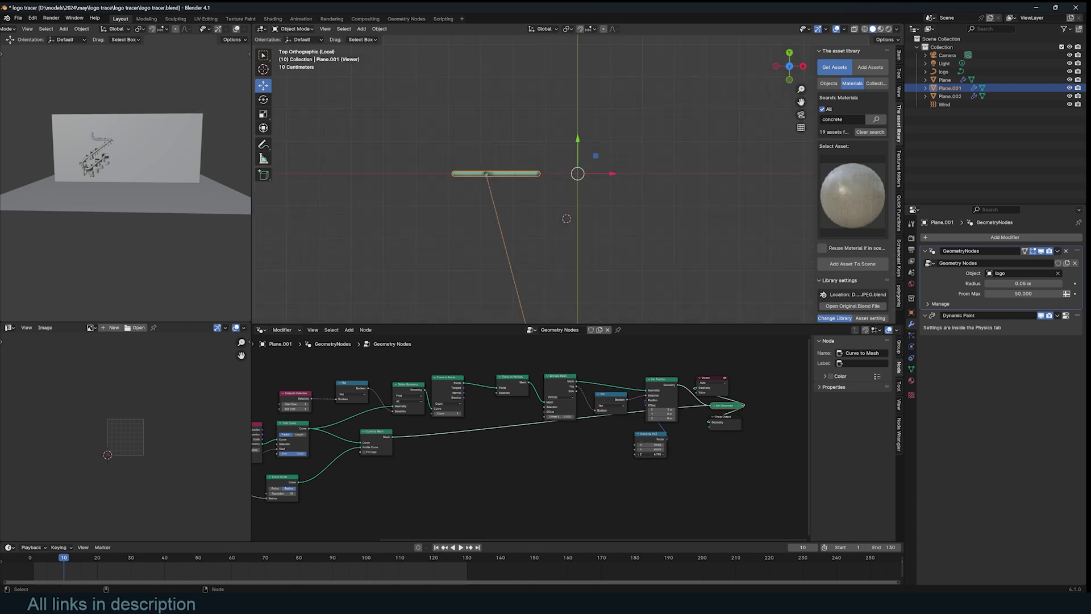
middle_click_drag(595, 137, 629, 148)
key("space")
key("space")
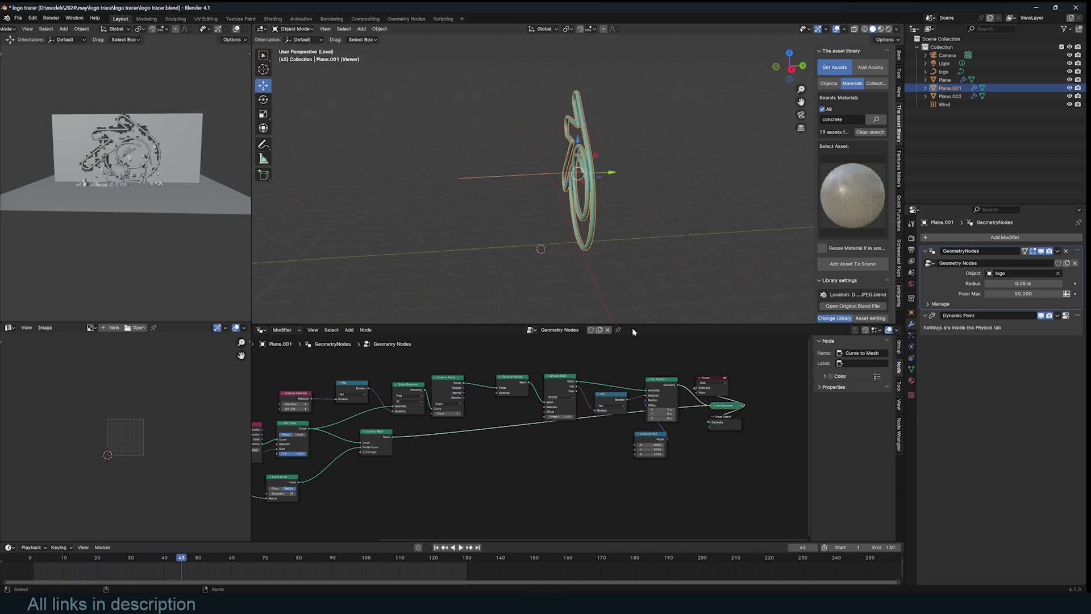
- Add a cube empty and move it in front of the logo to about X -0.55 m, Y -10.14 m, Z 2.72 m
scroll(607, 256, "down", 2)
middle_click_drag(604, 248, 658, 228, "shift")
key("shift+a")
left_click(528, 340)
key("g")
left_click(459, 174)
middle_click_drag(458, 174, 341, 173)
key("g")
left_click(586, 158)
middle_click_drag(585, 158, 639, 150)
- Bring the empty in as a Relative Object Info node, replace Combine XYZ with its Location as Set Position's Position, and play the animation
left_click_drag(960, 65, 456, 471)
scroll(531, 476, "up", 4)
middle_click_drag(532, 477, 539, 416)
left_click_drag(479, 445, 570, 430)
middle_click_drag(609, 374, 499, 445)
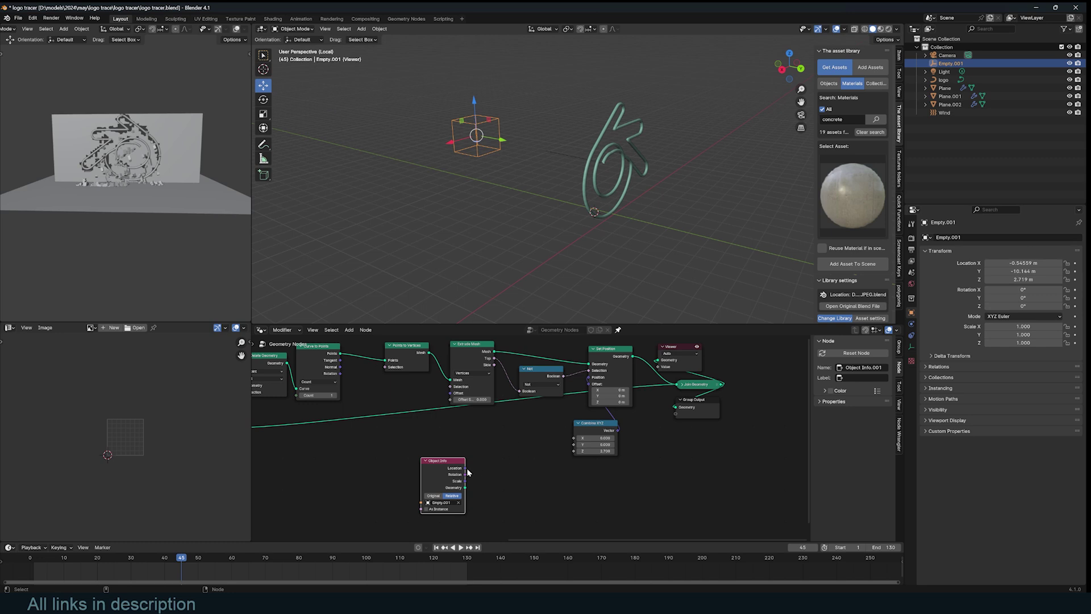
left_click(596, 424)
key("x")
key("space")
middle_click_drag(496, 163, 548, 159)
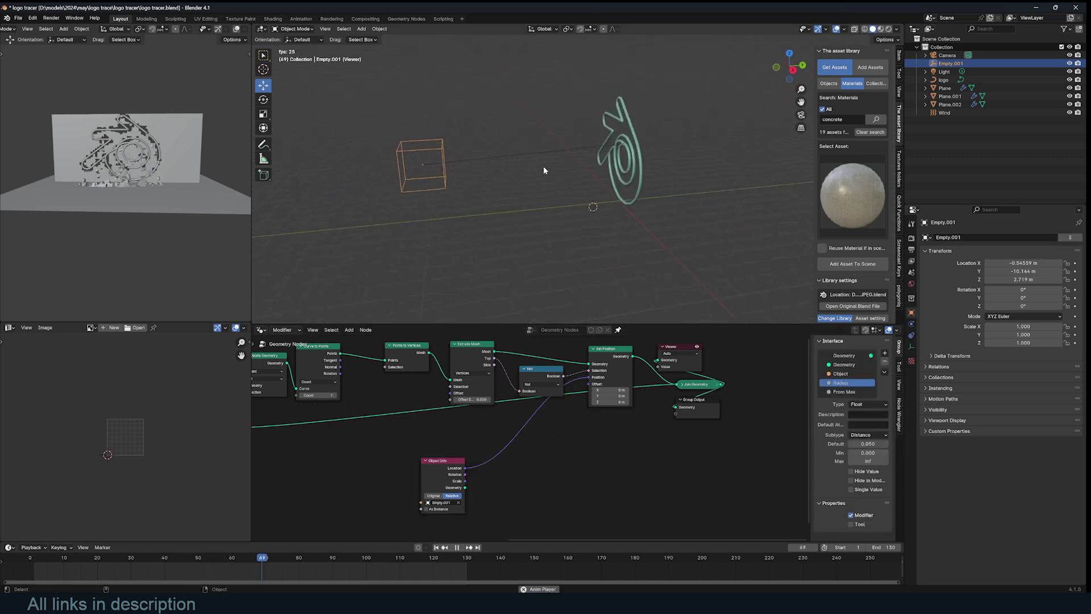
key("shift+Left")
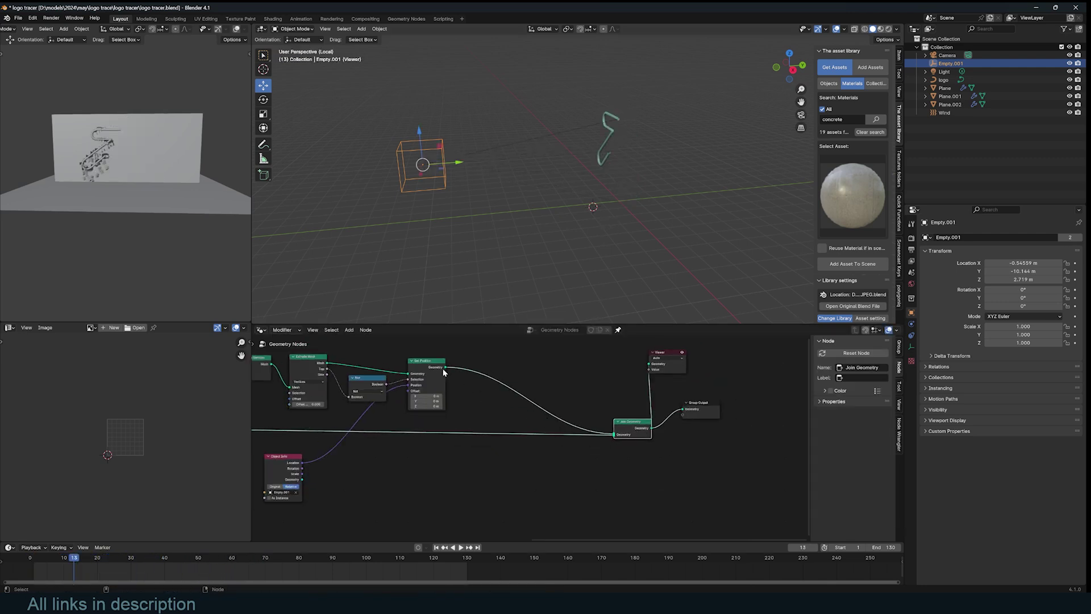
- Insert Mesh to Curve and Curve to Mesh after Set Position, with a Curve Circle profile of resolution 16 and radius 0.01 m
left_click_drag(437, 367, 446, 353)
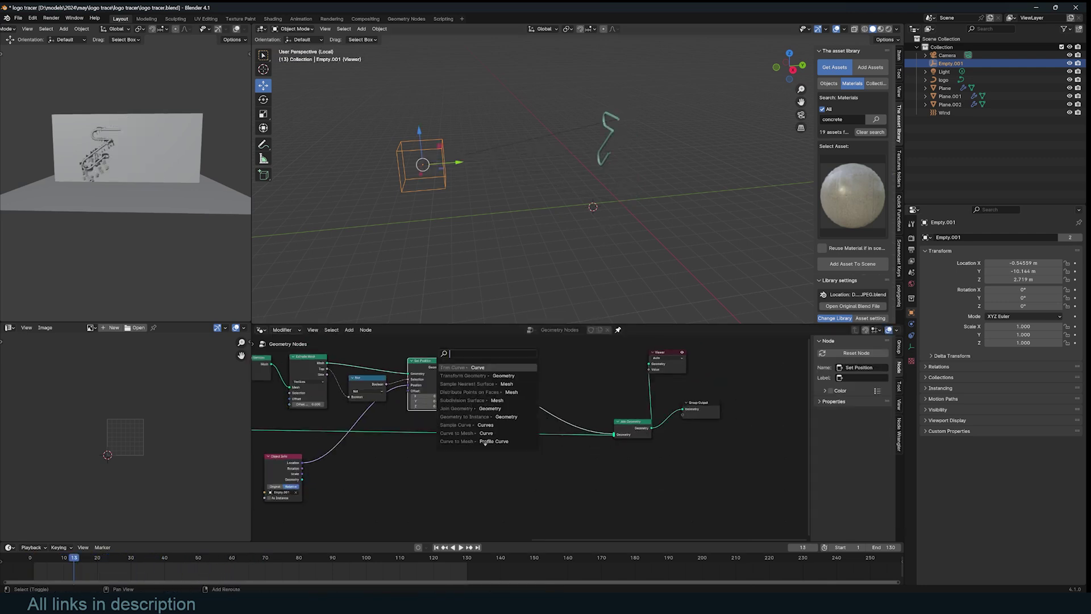
left_click(466, 433)
left_click(542, 350)
key("shift+a")
type("to")
key("Return")
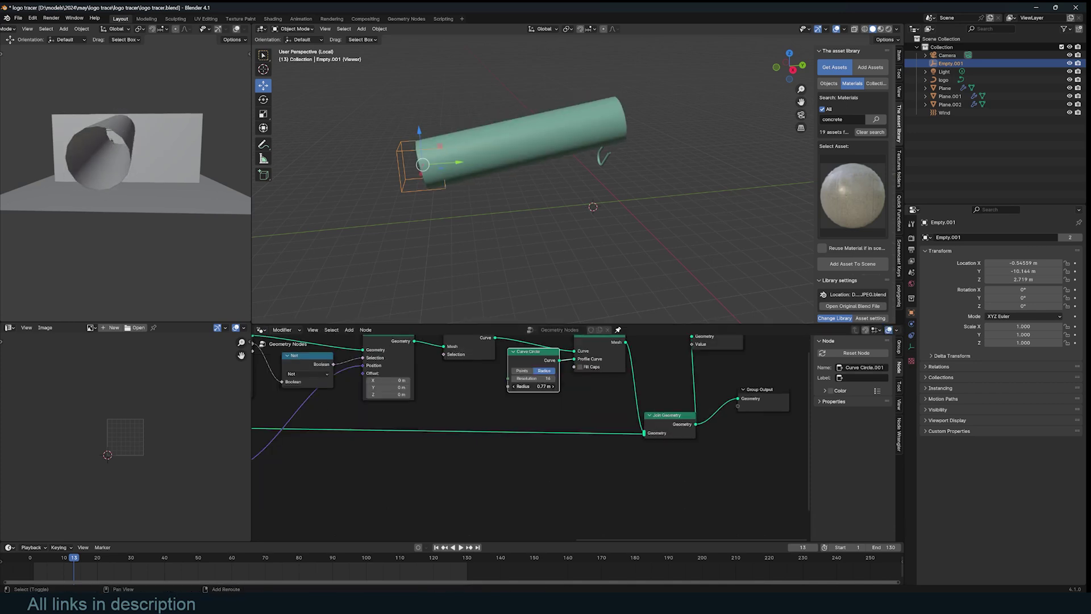
left_click_drag(540, 387, 518, 386)
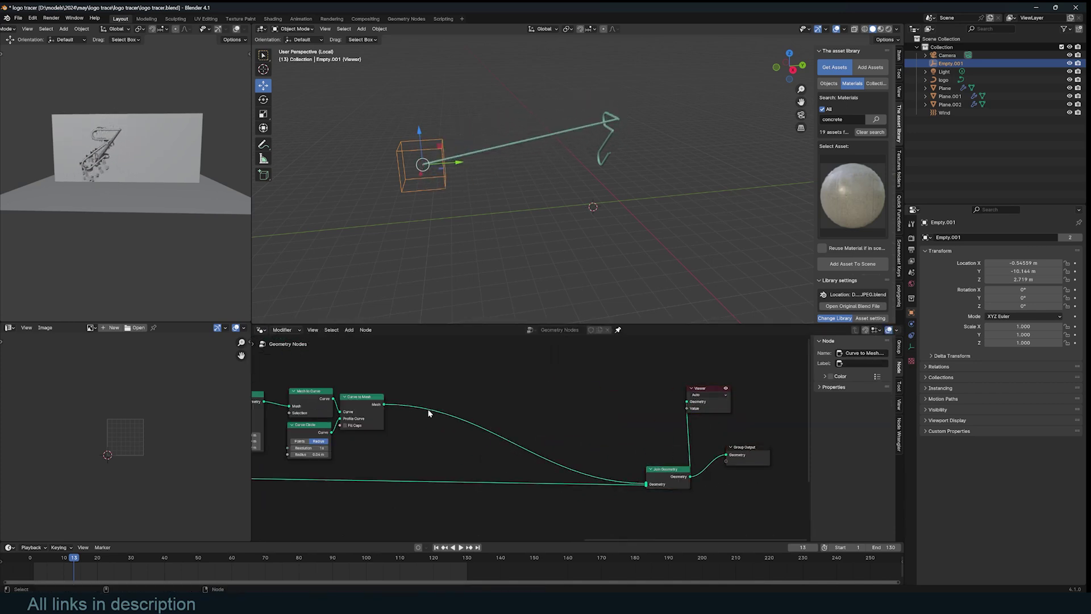
- Save the file and insert a Set Material node between the new Curve to Mesh and Join Geometry
middle_click_drag(447, 403, 537, 383)
key("ctrl+s")
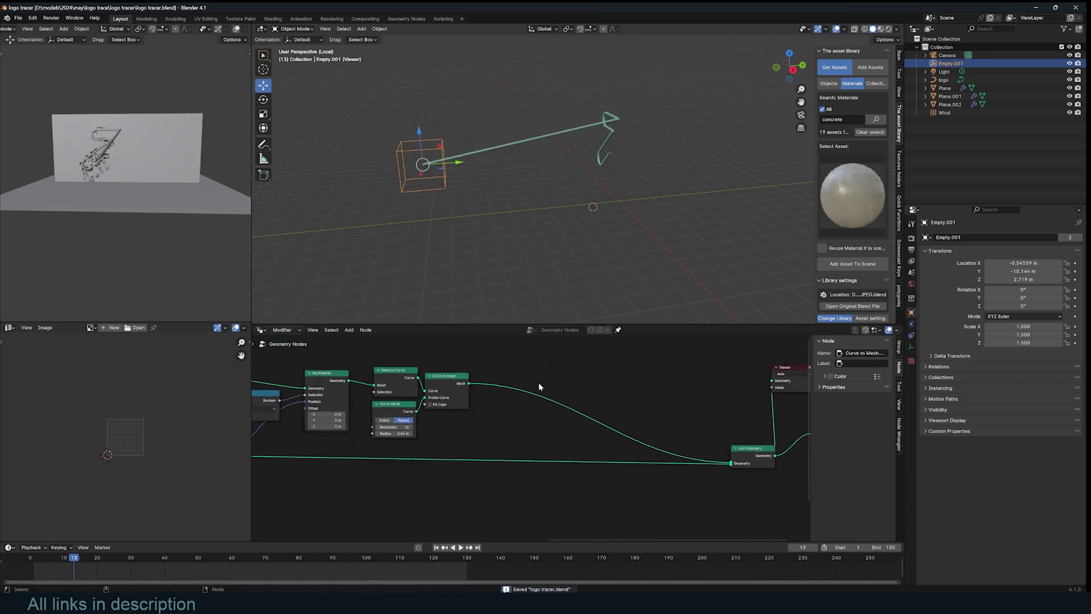
scroll(538, 383, "up", 2)
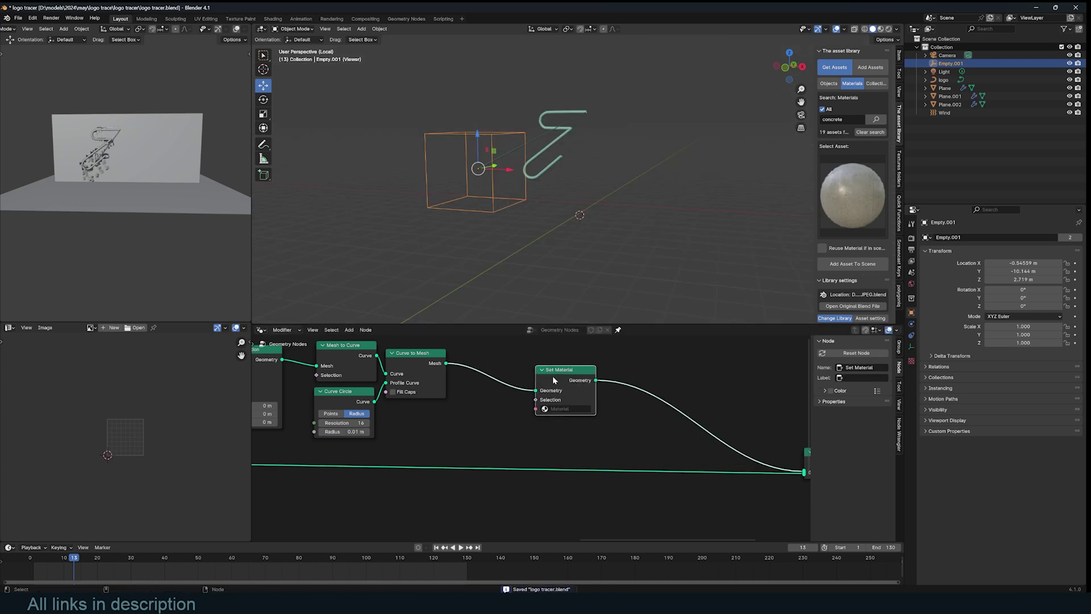
- Play the animation and scrub through its first frames to examine how the beam starts at the wall
middle_click_drag(489, 162, 510, 155)
key("shift+Left")
key("space")
key("space")
right_click_drag(71, 567, 22, 567, "shift")
key("space")
key("Escape")
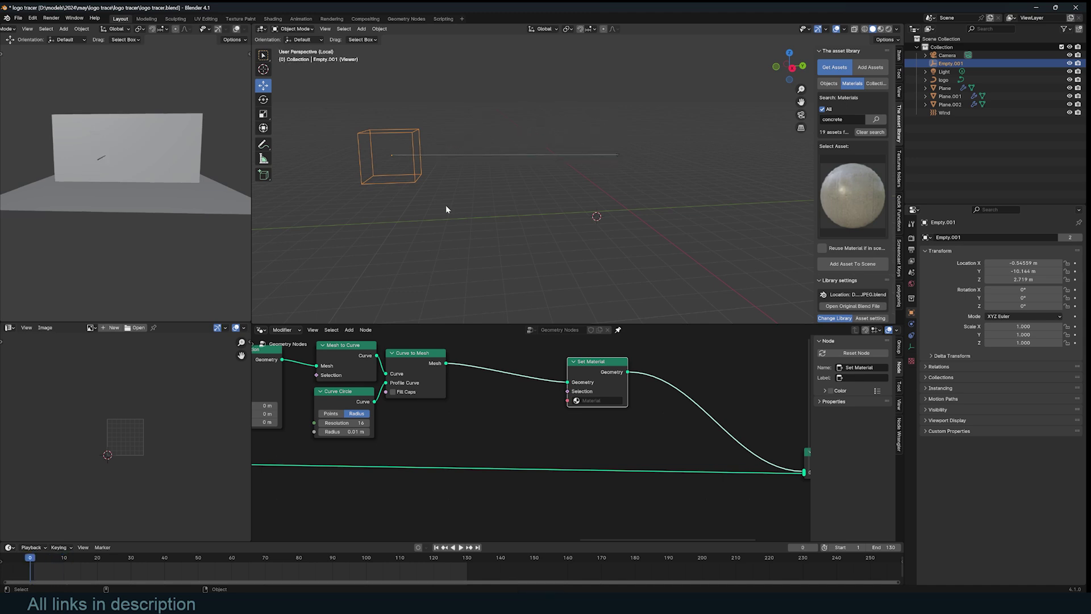
left_click_drag(33, 565, 53, 565)
- Insert a Trim Curve node between Mesh to Curve and the beam's Curve to Mesh node
scroll(646, 397, "down", 3)
key("shift+a")
type("tr")
key("Return")
left_click(548, 387)
left_click_drag(578, 385, 533, 454, "alt")
left_click_drag(510, 382, 574, 379)
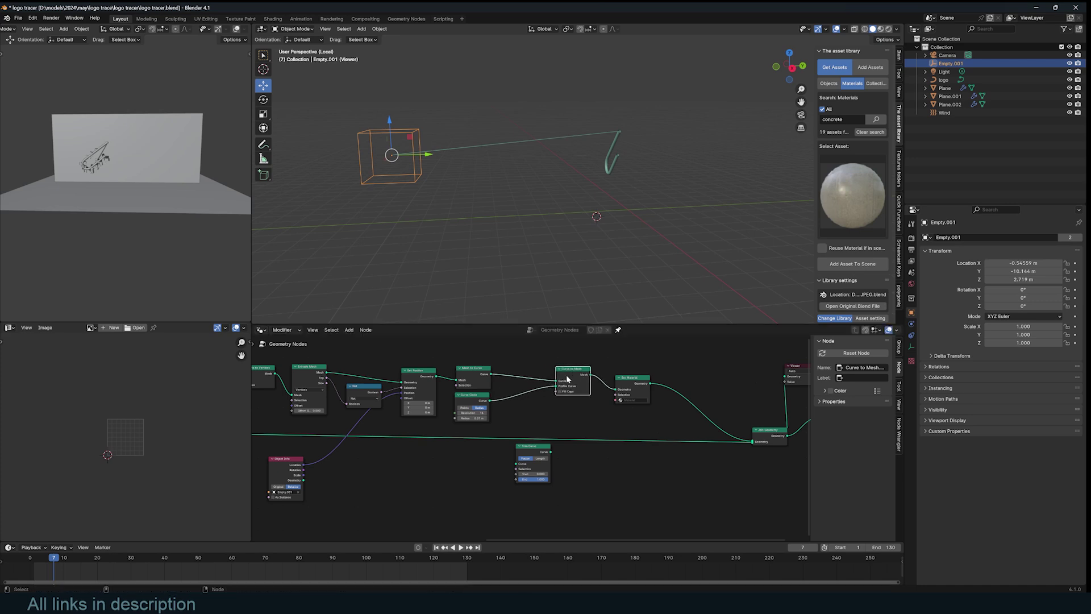
left_click_drag(534, 449, 529, 371)
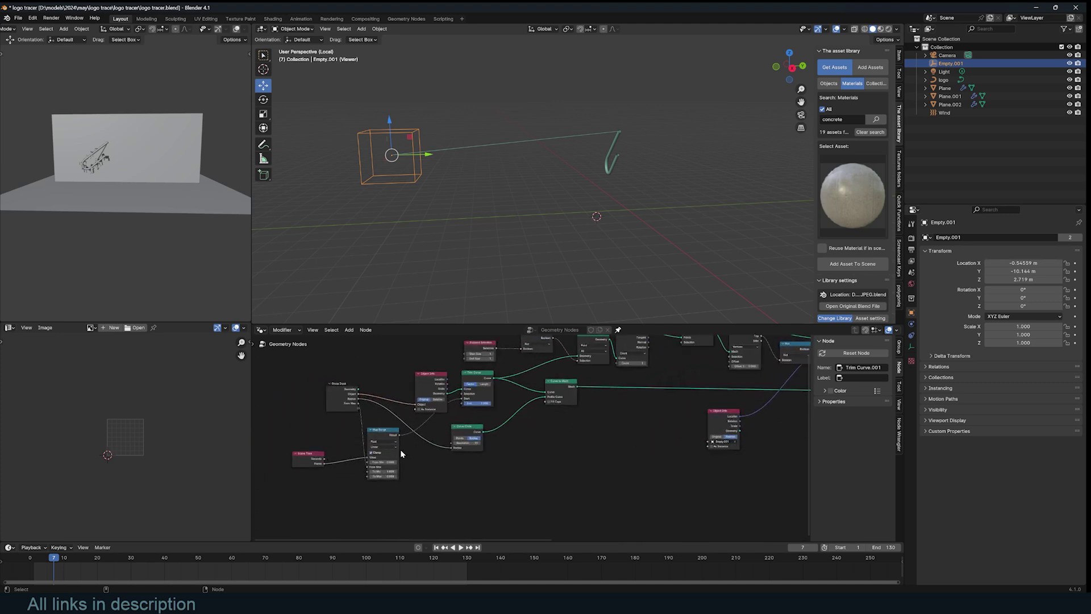
- Duplicate the Map Range node near the beam's Trim Curve, drive it from the original's Result, and connect its output to Trim Curve
scroll(400, 452, "up", 1)
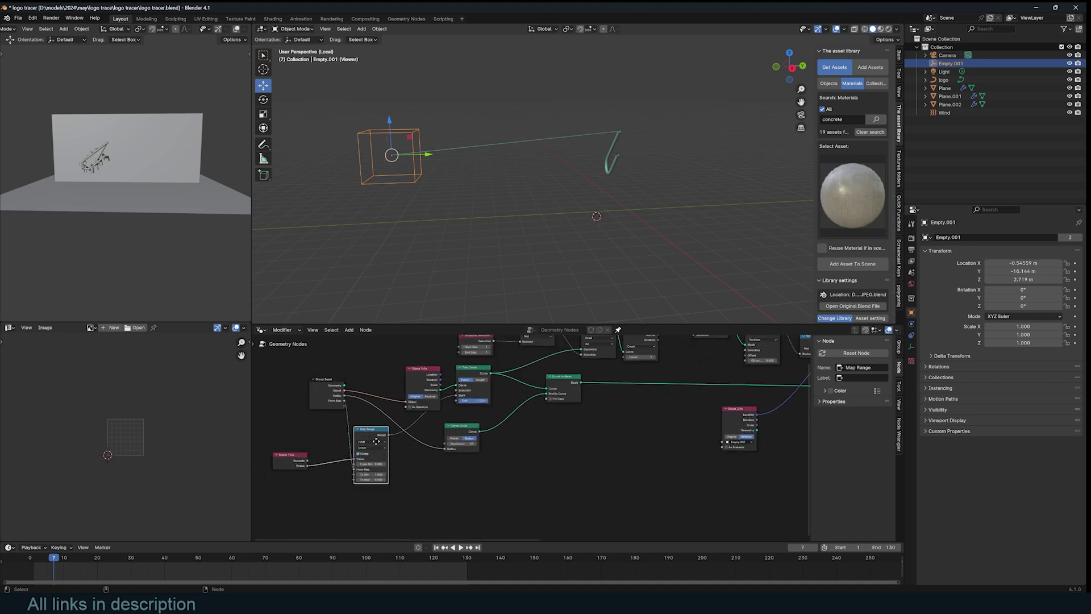
left_click_drag(370, 437, 367, 456)
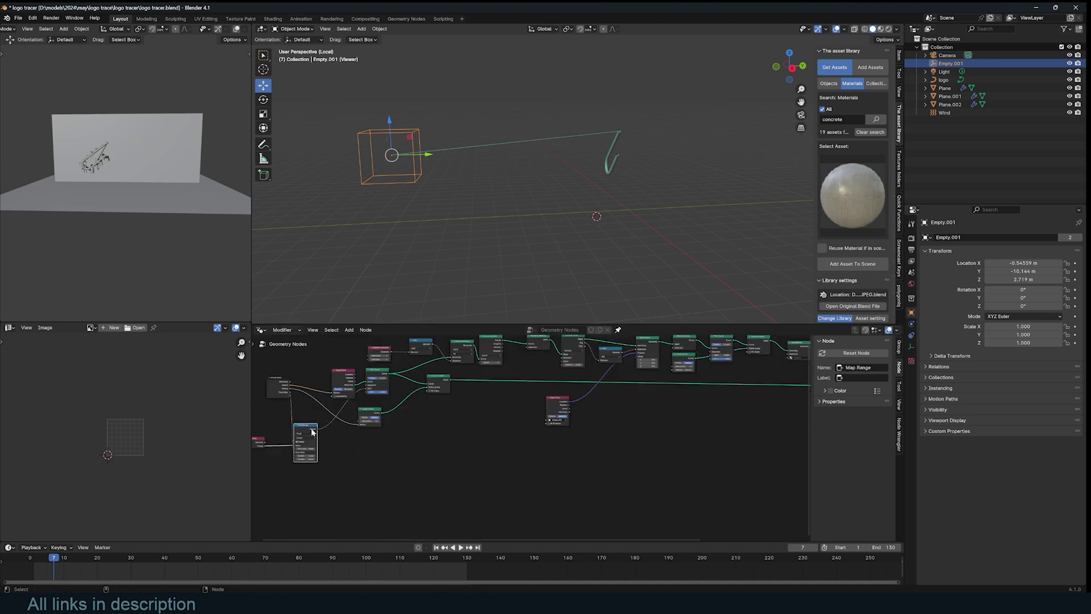
left_click_drag(312, 429, 316, 428)
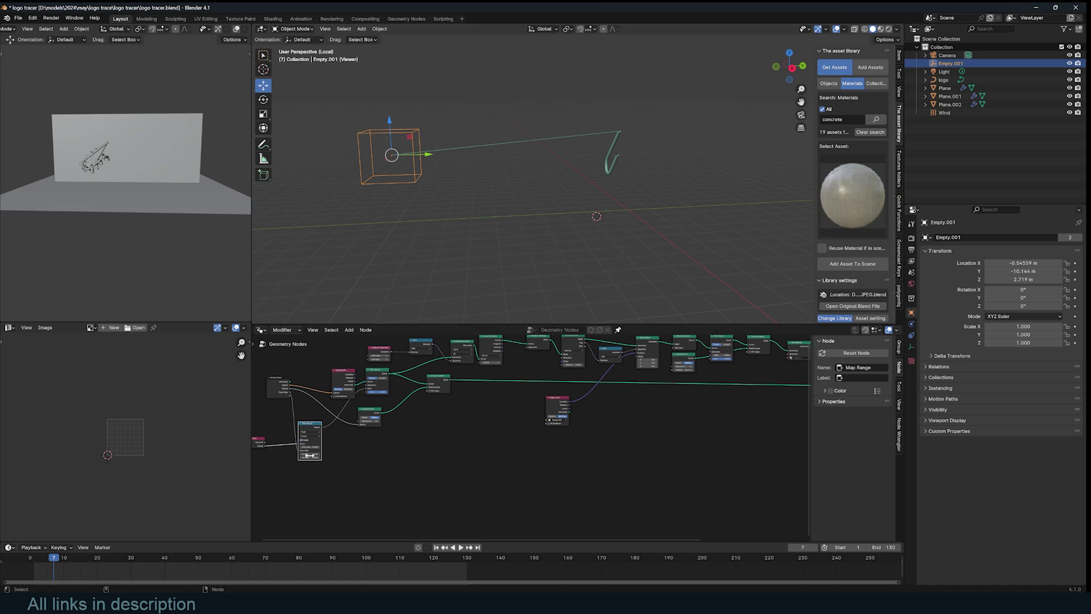
key("shift+d")
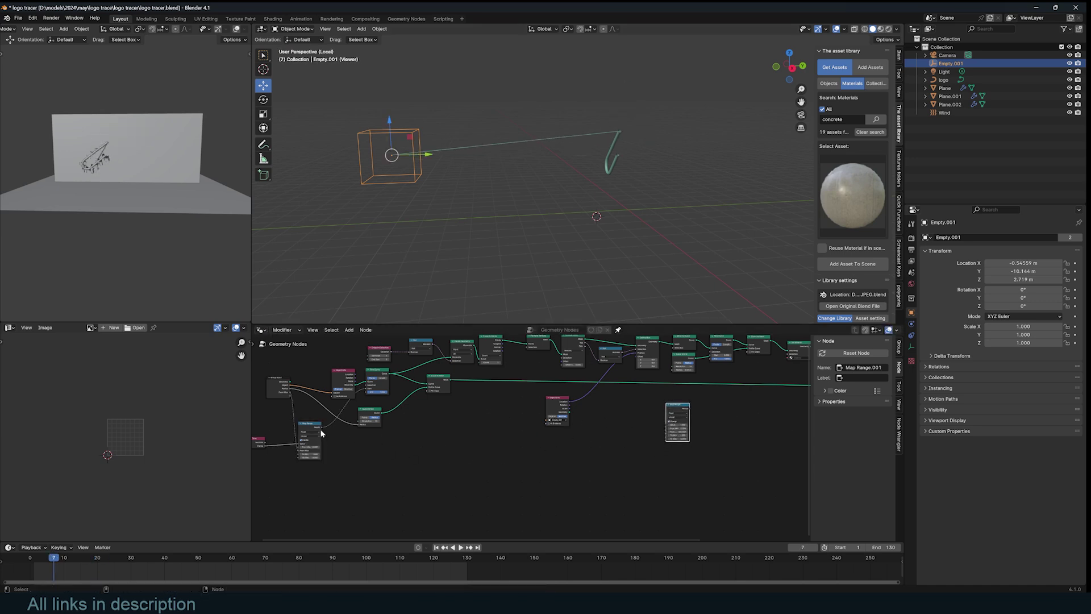
left_click_drag(321, 426, 465, 465)
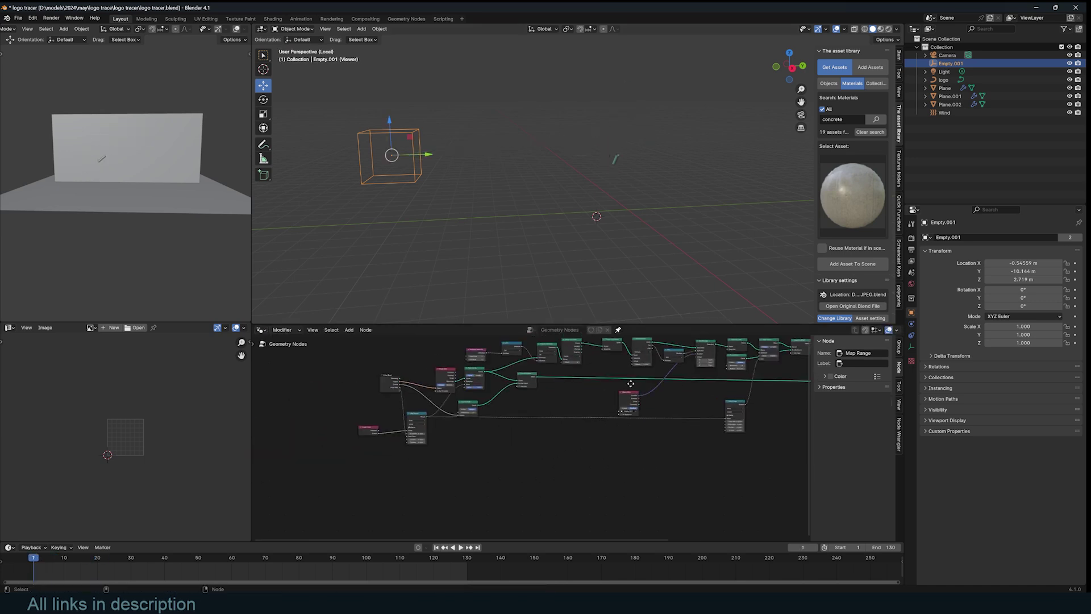
middle_click_drag(631, 384, 582, 378)
scroll(337, 419, "up", 4)
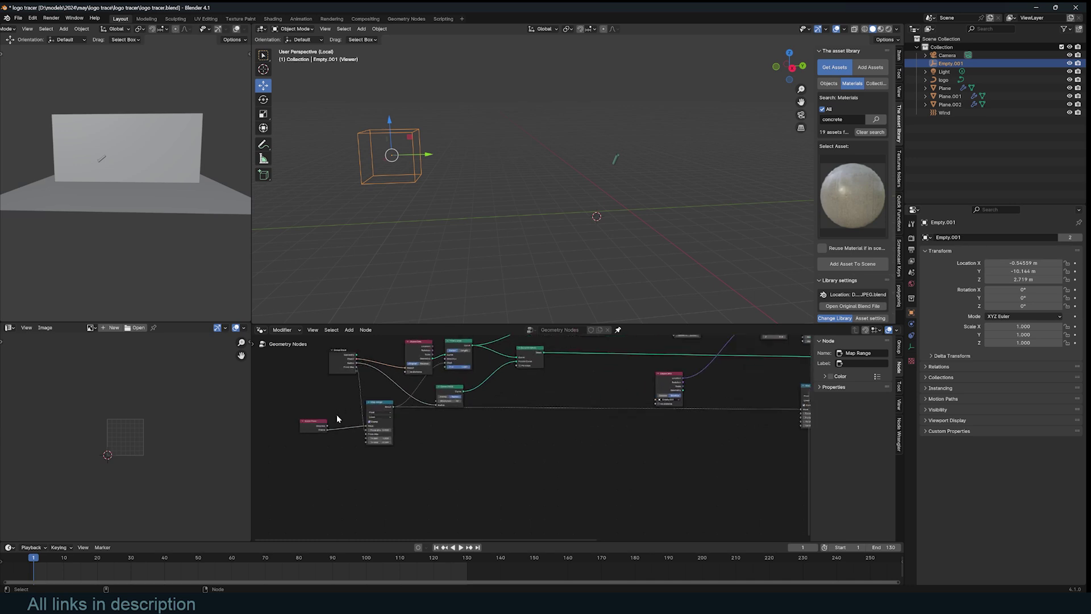
- Examine the Map Range nodes and how the duplicate connects to the beam's Trim Curve node
left_click(379, 408)
scroll(375, 407, "up", 1)
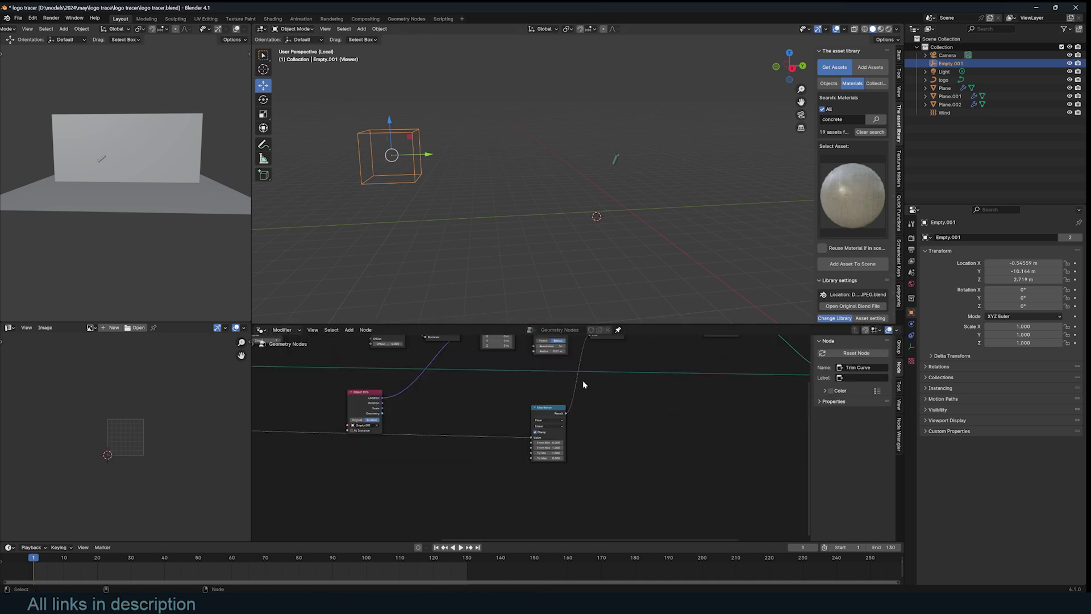
middle_click_drag(580, 383, 562, 454)
left_click(602, 364)
left_click_drag(609, 351, 604, 352)
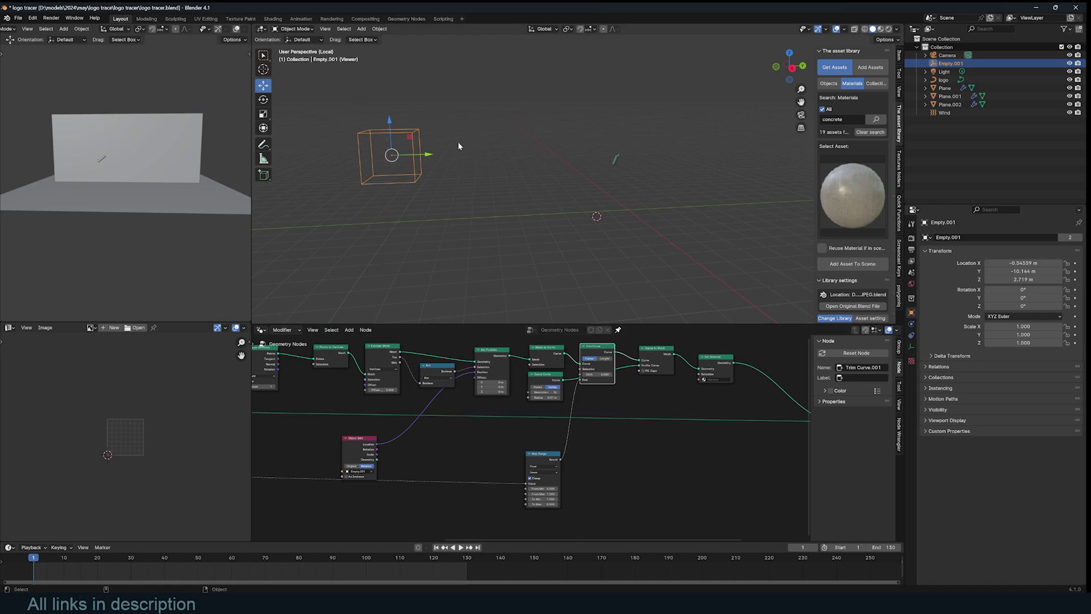
- Play the animation several times to examine how the beam appears and follows the tracing curve's endpoint
scroll(577, 494, "up", 2)
key("space")
key("Escape")
key("space")
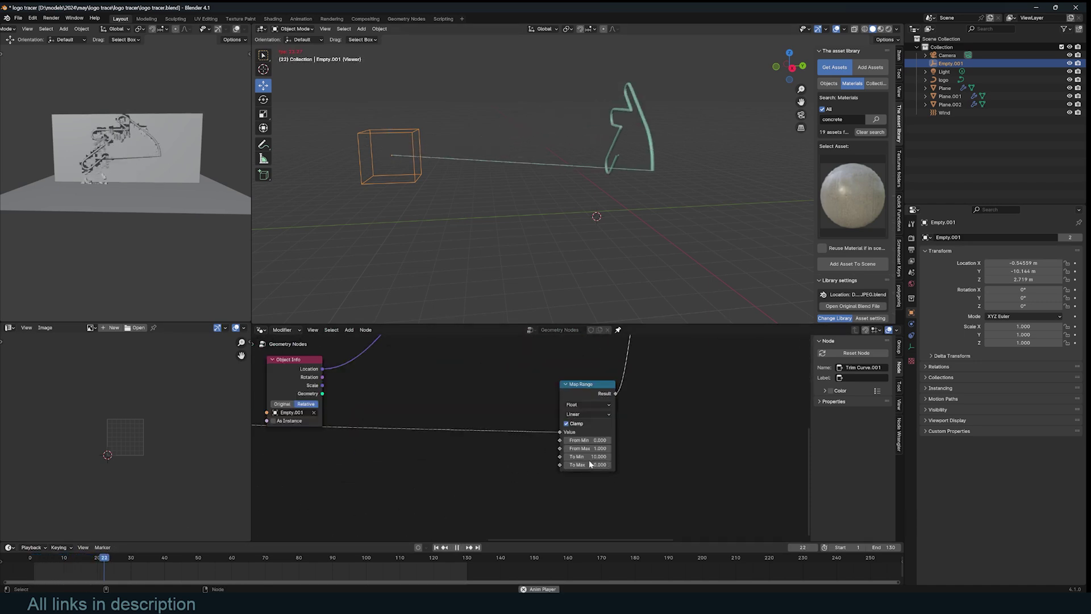
key("Escape")
key("space")
key("Escape")
key("space")
key("Escape")
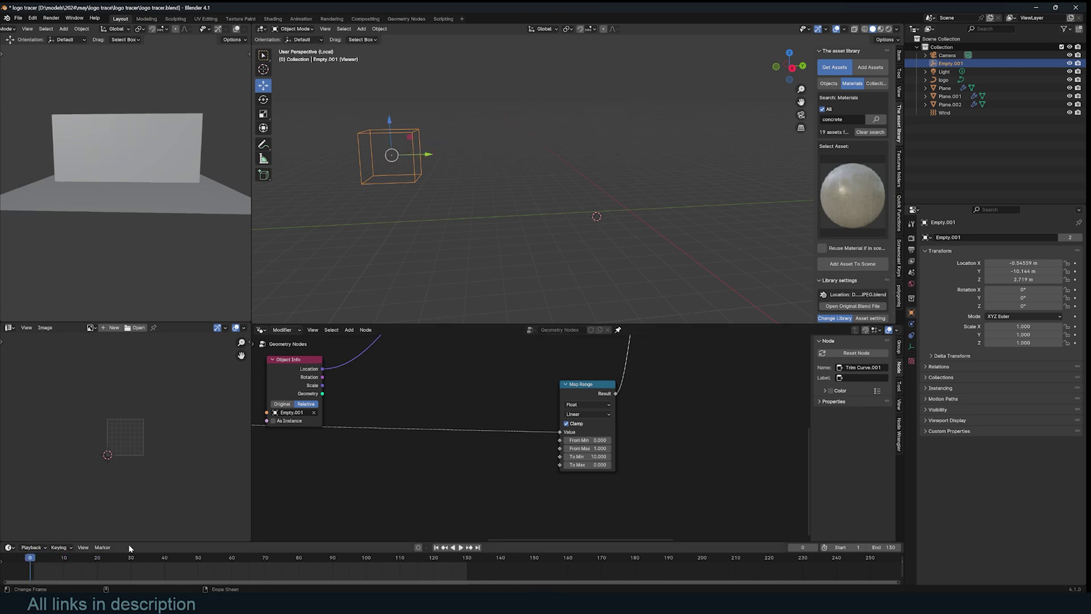
key("space")
key("Escape")
key("space")
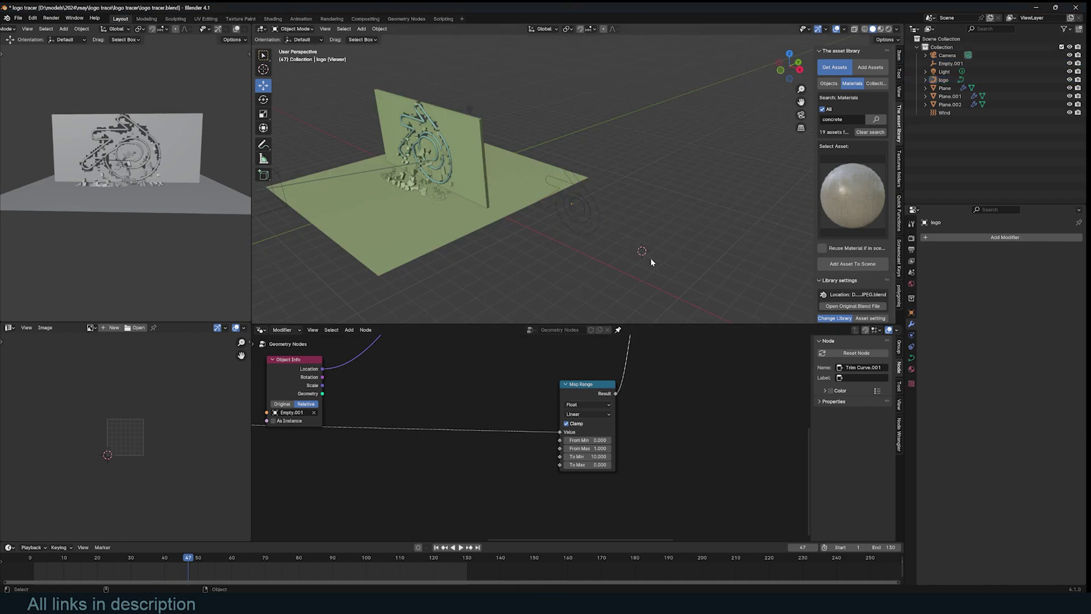
- Add the bat logo as an image empty beside the wall and clear its rotation
key("shift+a")
left_click(683, 265)
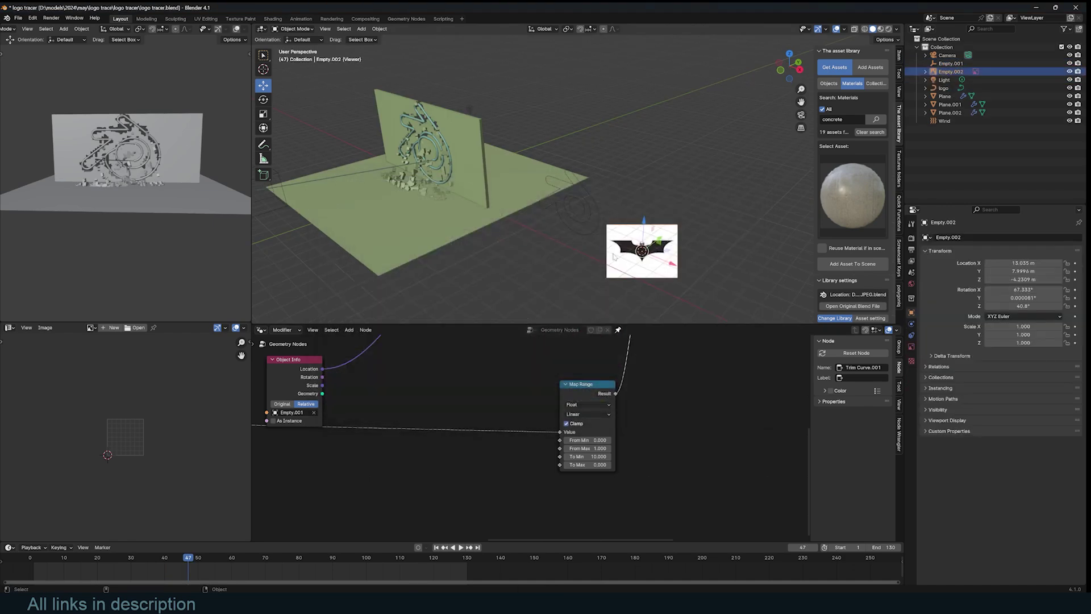
scroll(642, 256, "up", 4)
middle_click_drag(642, 256, 577, 176, "shift")
key("alt+r")
- Trace the bat image to a Grease Pencil object and convert the tracing to a Bézier curve
right_click(640, 237)
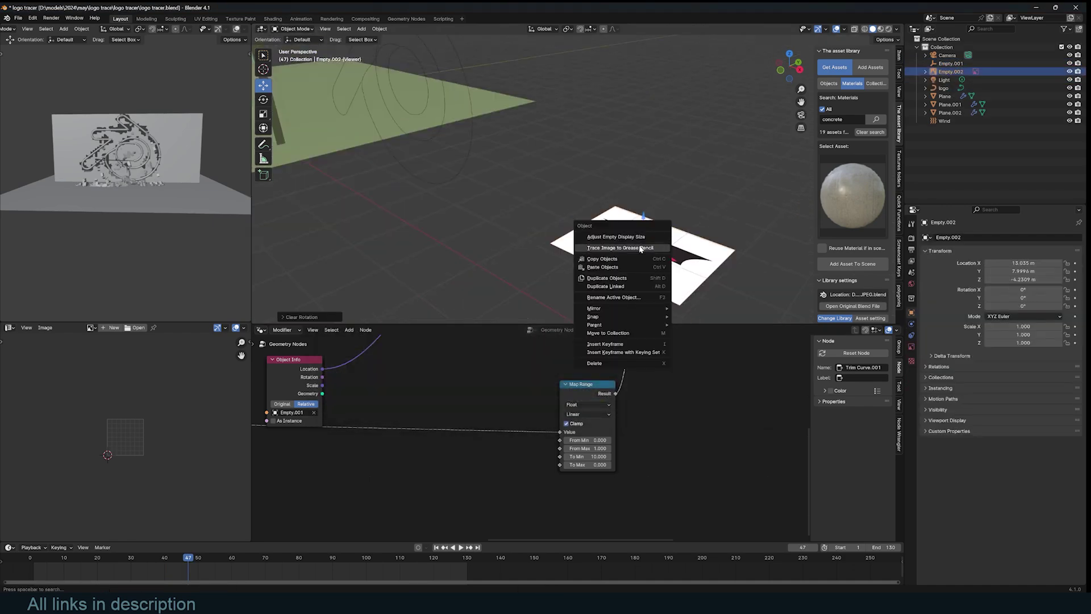
left_click(641, 249)
left_click(630, 349)
right_click(659, 210)
mouse_move(690, 209)
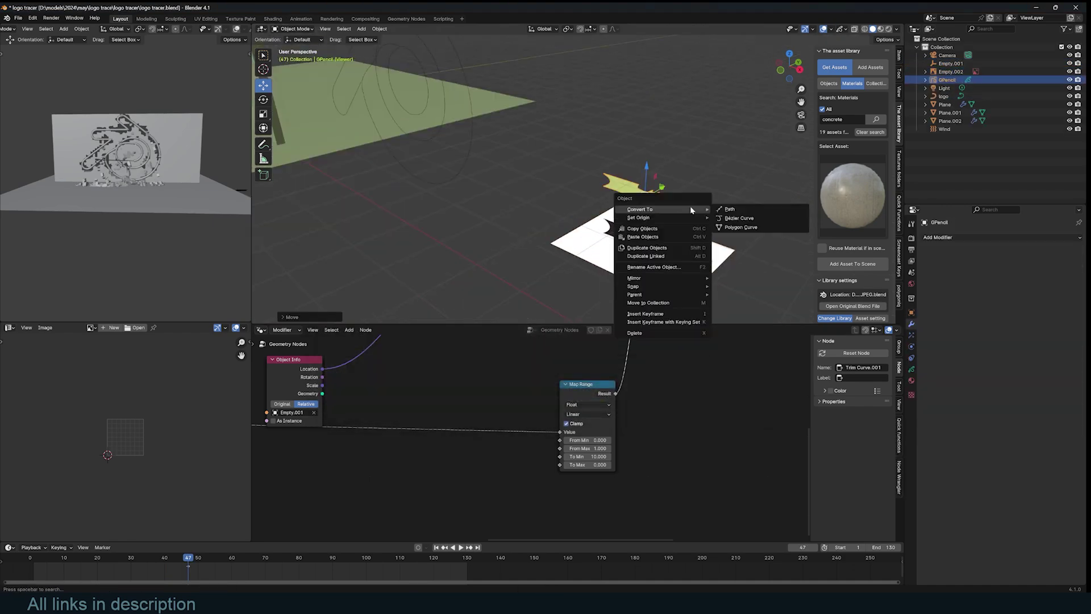
left_click(724, 217)
- Replace the logo with the traced bat curve as the object in Plane.001's geometry nodes modifier
scroll(722, 208, "down", 3)
left_click_drag(494, 63, 429, 93)
left_click(429, 96)
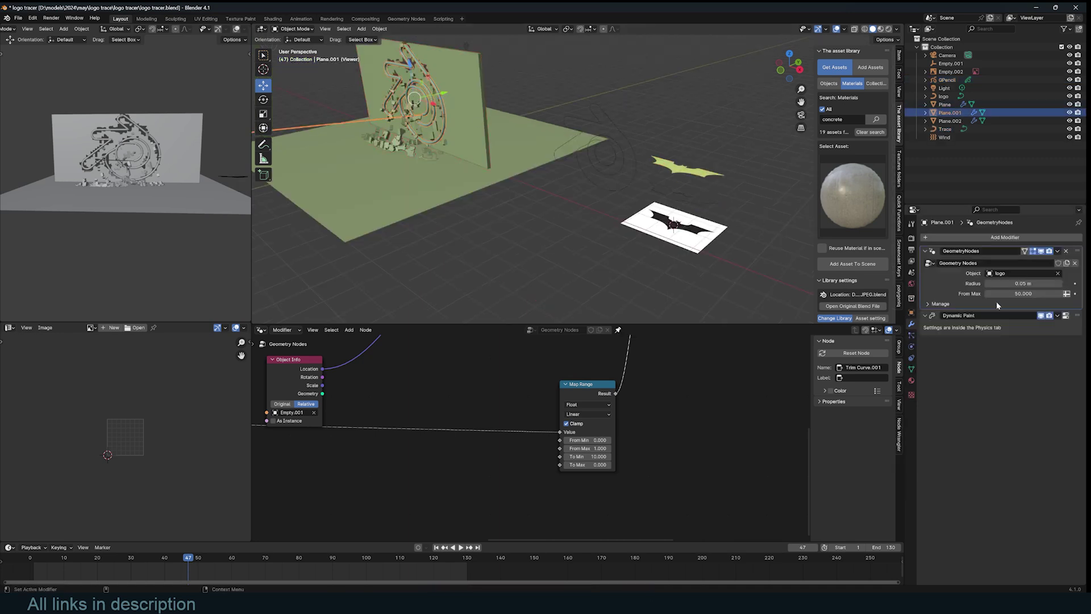
left_click(1058, 274)
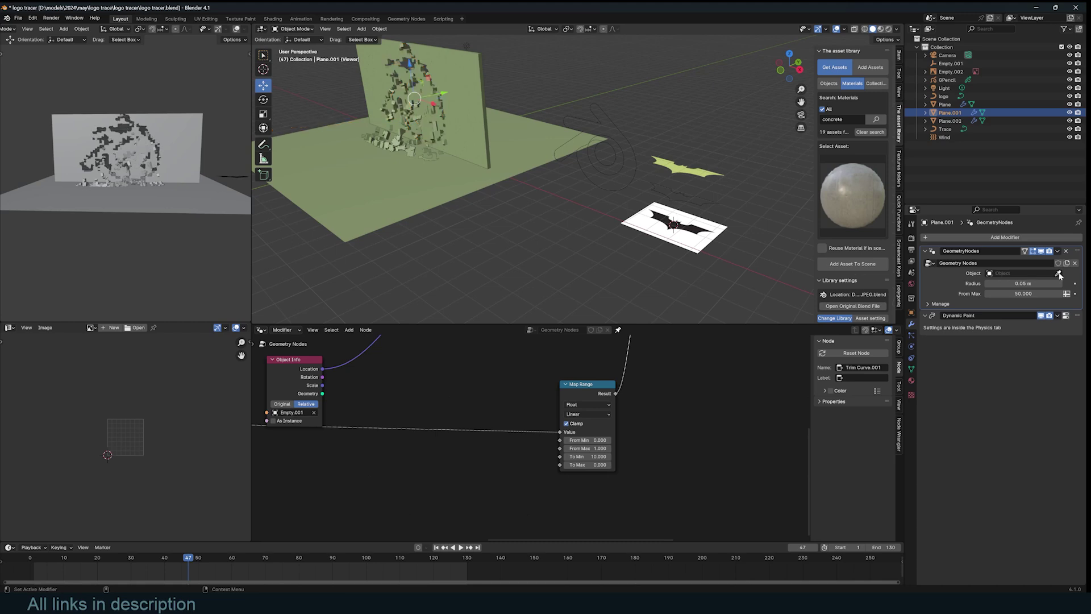
left_click(708, 200)
scroll(704, 203, "down", 4)
scroll(723, 204, "down", 3)
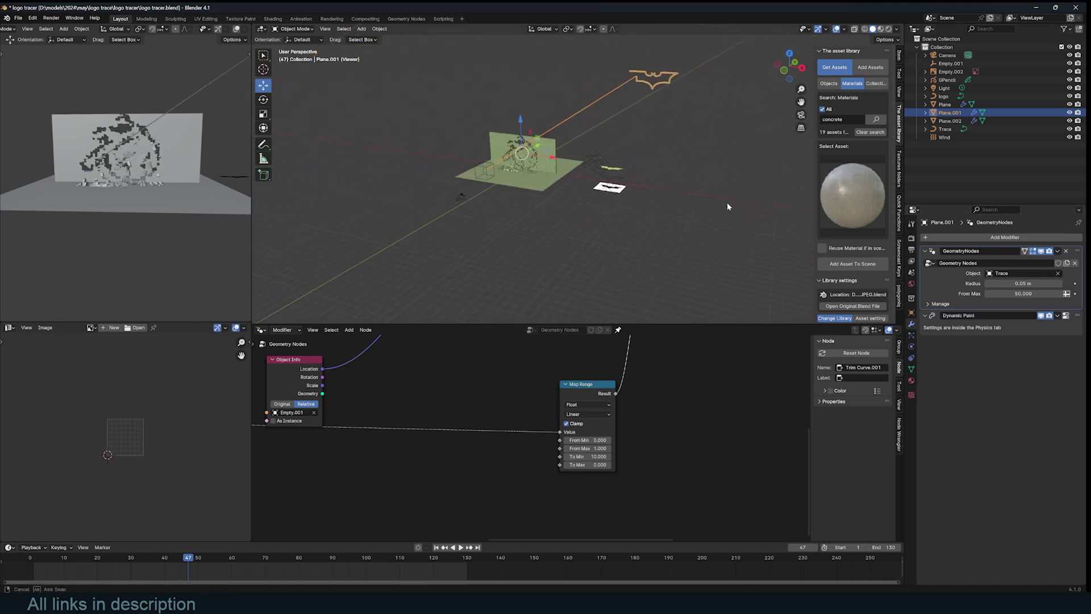
- Rewind the timeline and play the animation to examine where the bat tracing is drawn
left_click(17, 572)
key("space")
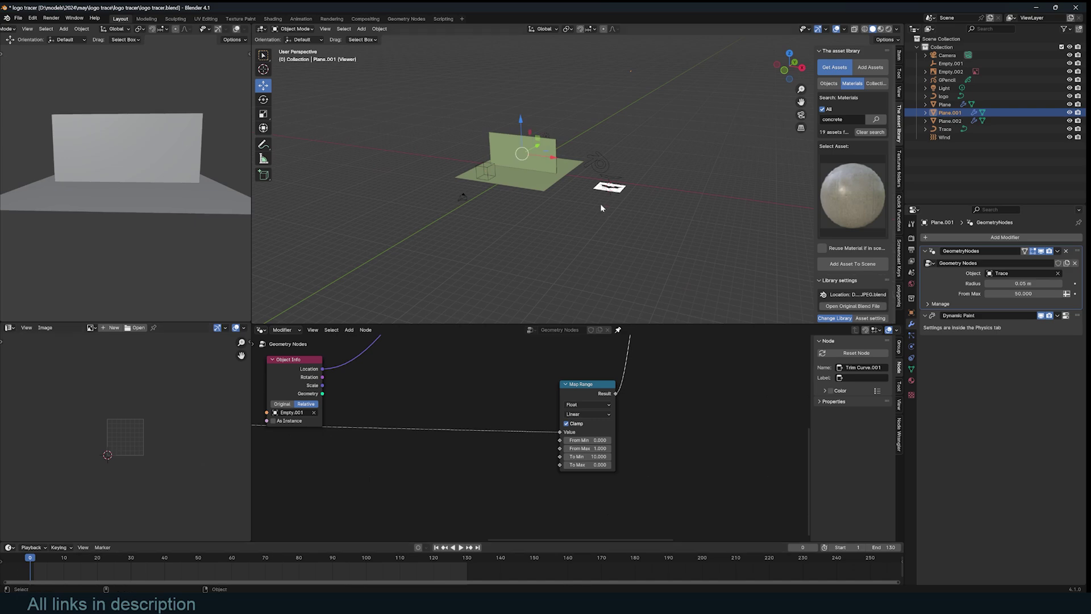
scroll(600, 204, "up", 3)
- Set the origin of the Trace curve to its geometry
left_click(701, 48)
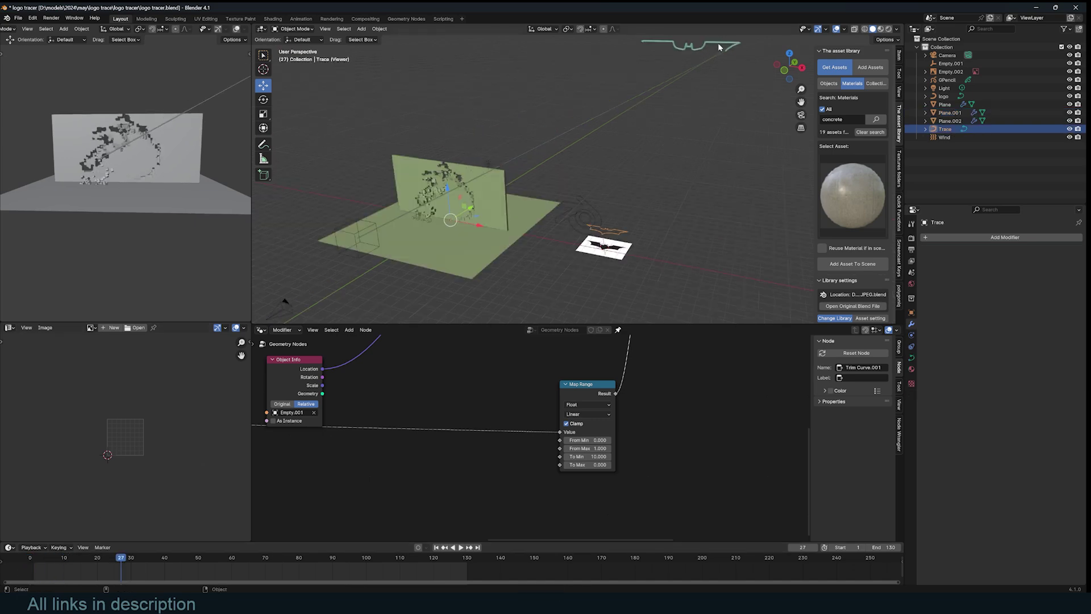
scroll(614, 228, "up", 2)
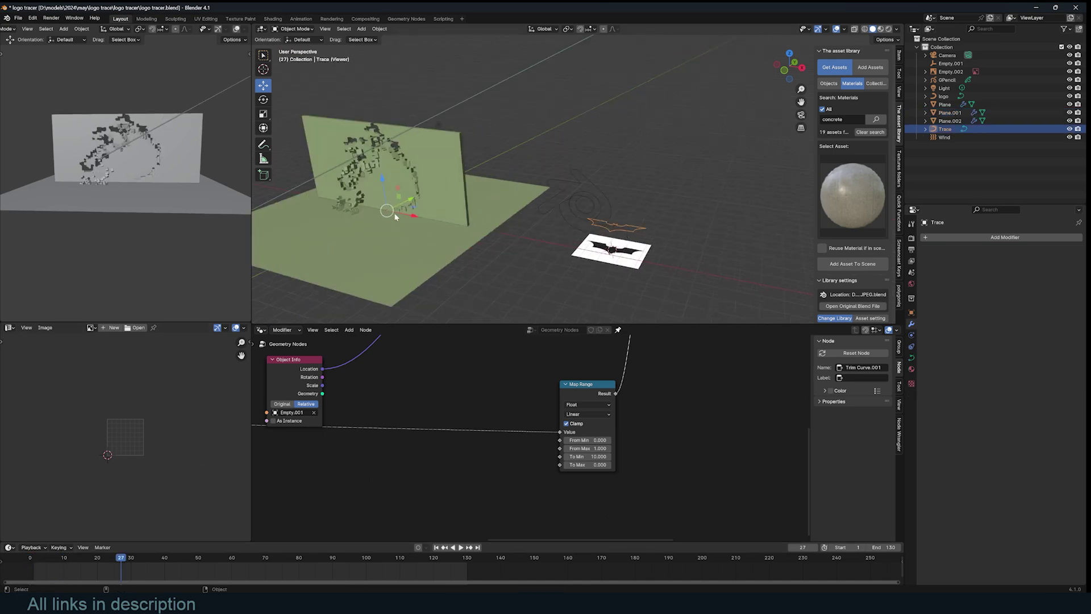
right_click(630, 226)
mouse_move(619, 229)
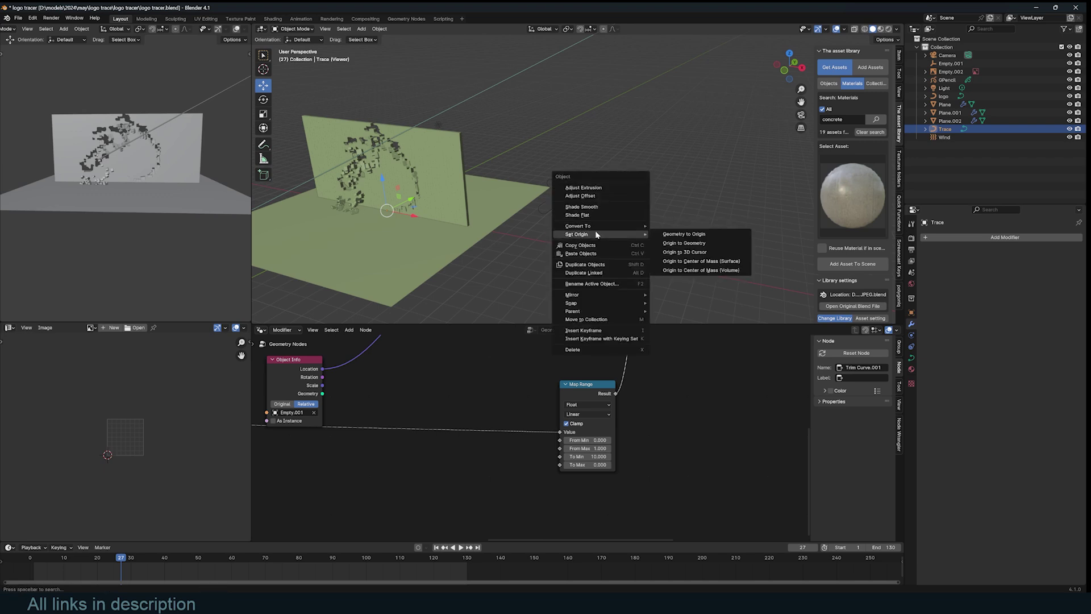
left_click(686, 245)
scroll(541, 230, "down", 2)
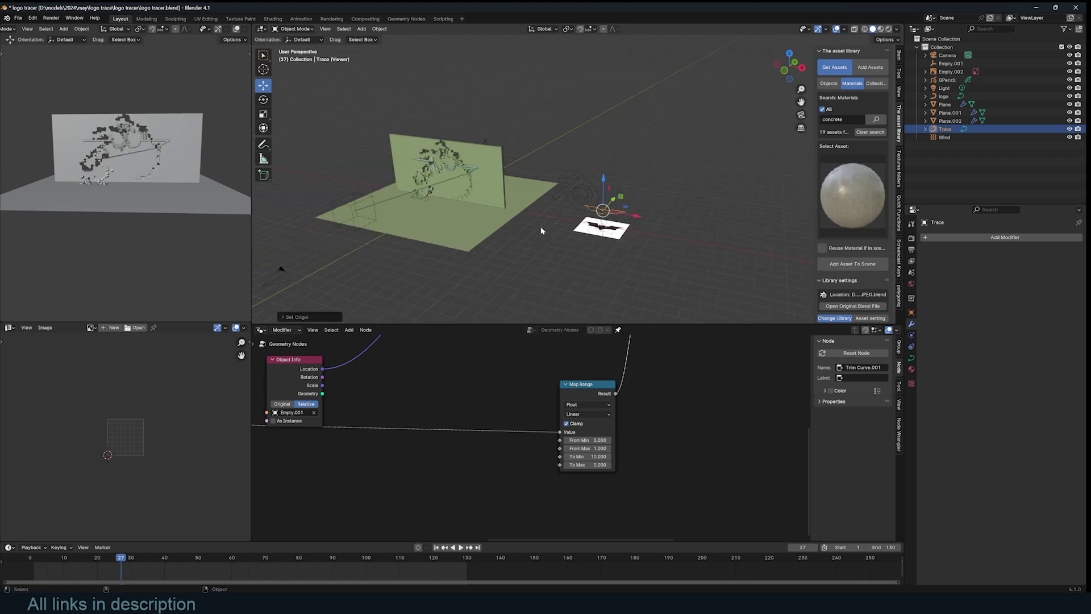
- Select the tracing object and replay the animation from the start to check the bat outline against the wall
left_click(471, 174)
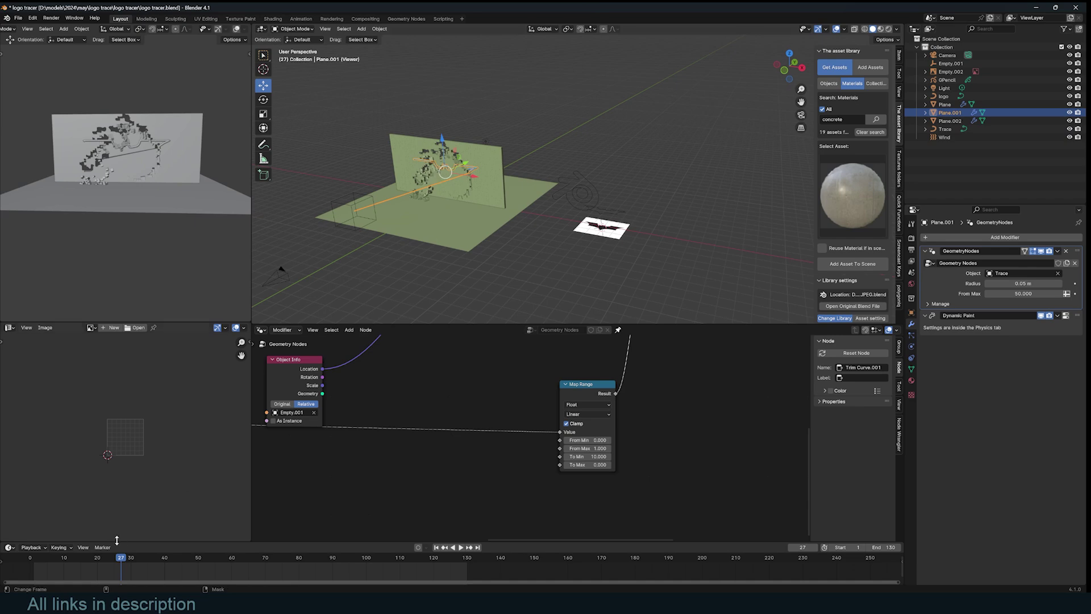
key("shift+Left")
key("space")
scroll(454, 195, "up", 3)
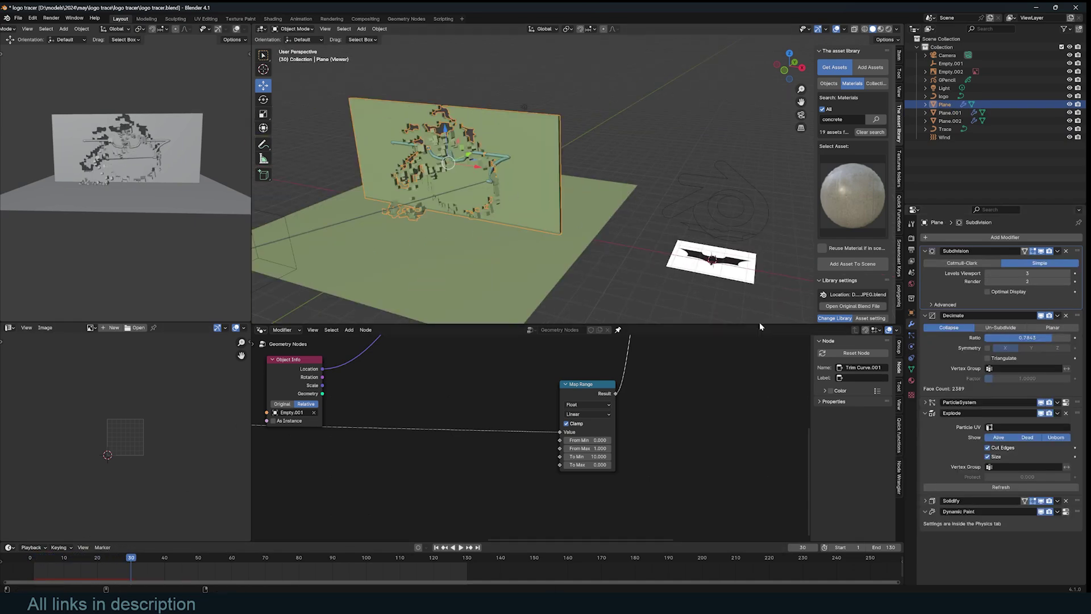
- Rebake the wall's Dynamic Paint image sequence and reload it in the particle system's texture
left_click(912, 347)
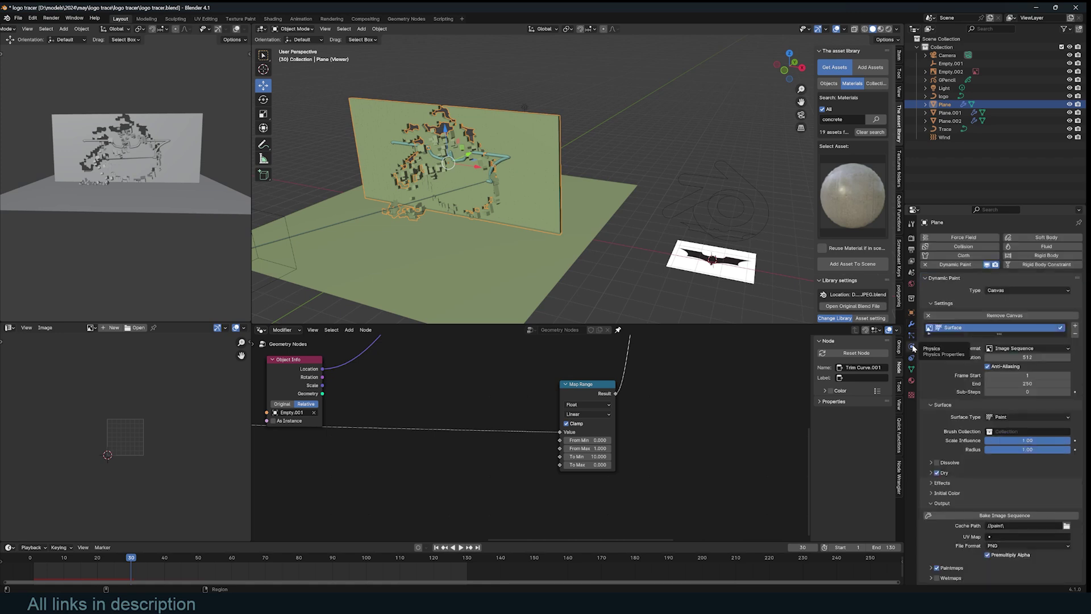
left_click(1002, 516)
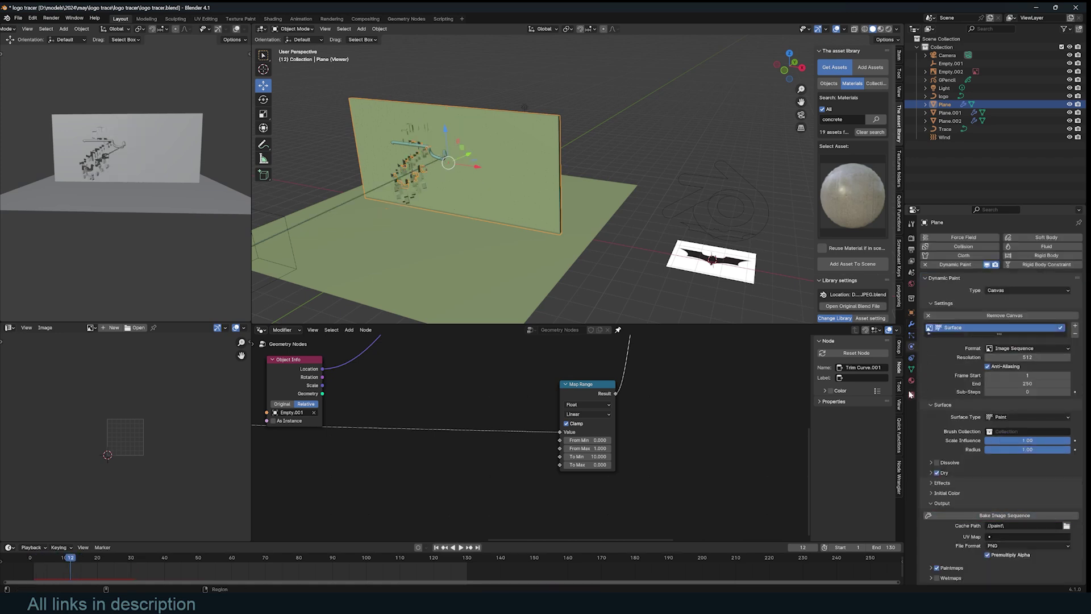
left_click(911, 393)
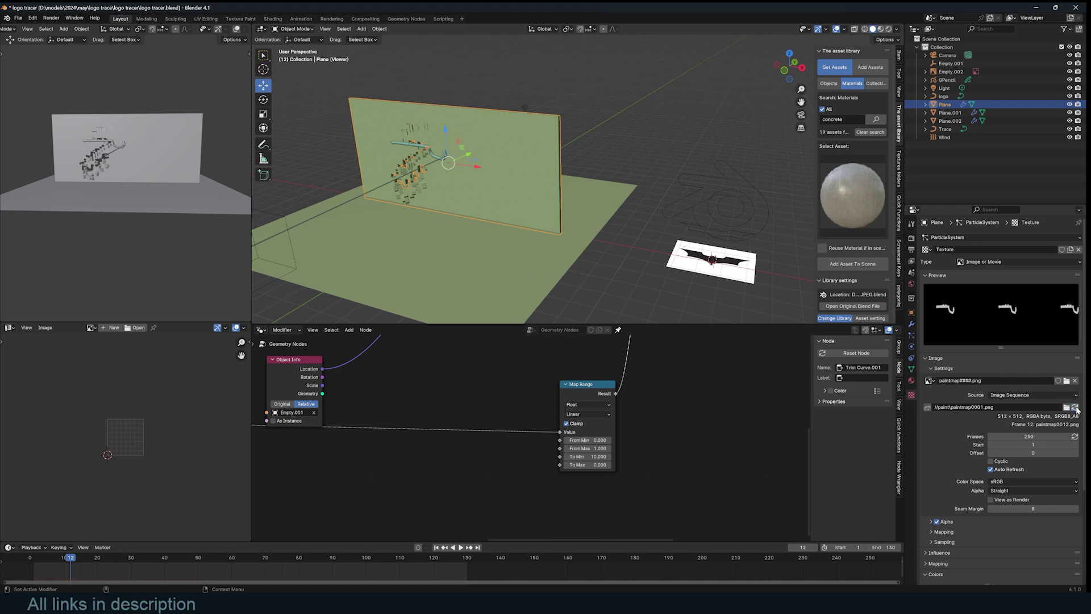
- Replay the animation from the start to examine how the wall breaks along the bat outline
key("space")
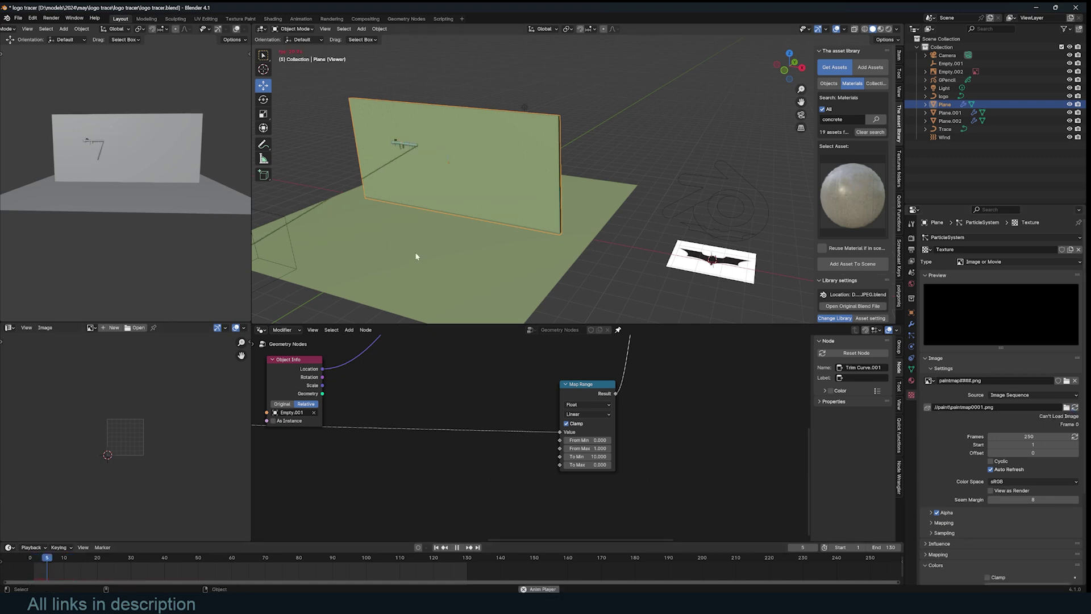
key("alt+a")
middle_click_drag(486, 189, 515, 205)
key("space")
key("shift+Left")
key("space")
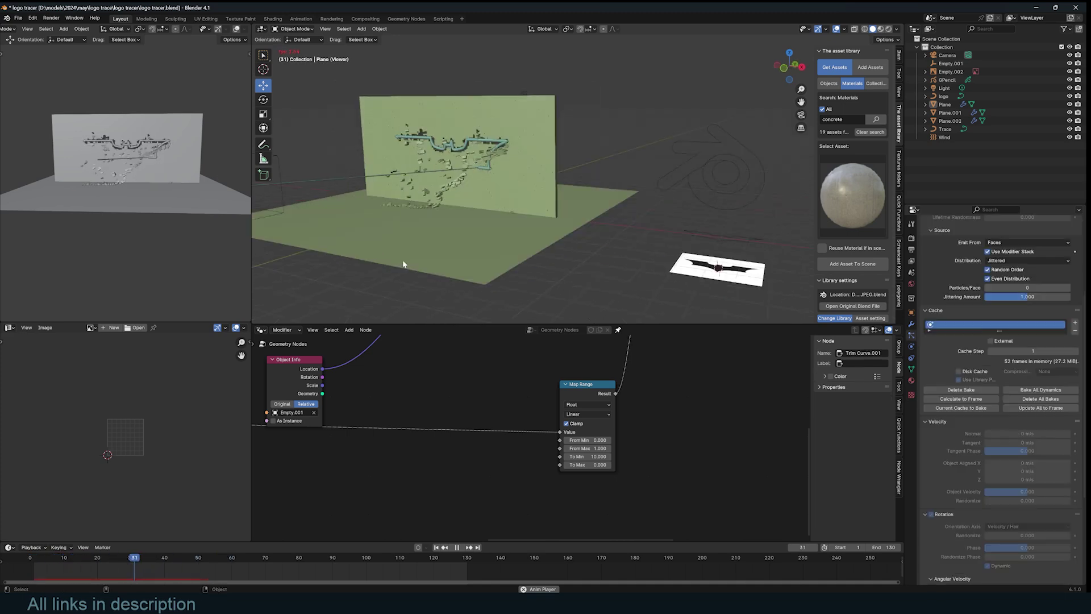
key("space")
- Select the bat tracing object and move its Group Output node farther from Join Geometry
left_click(475, 167)
middle_click_drag(475, 166, 546, 212, "shift")
scroll(592, 229, "up", 6)
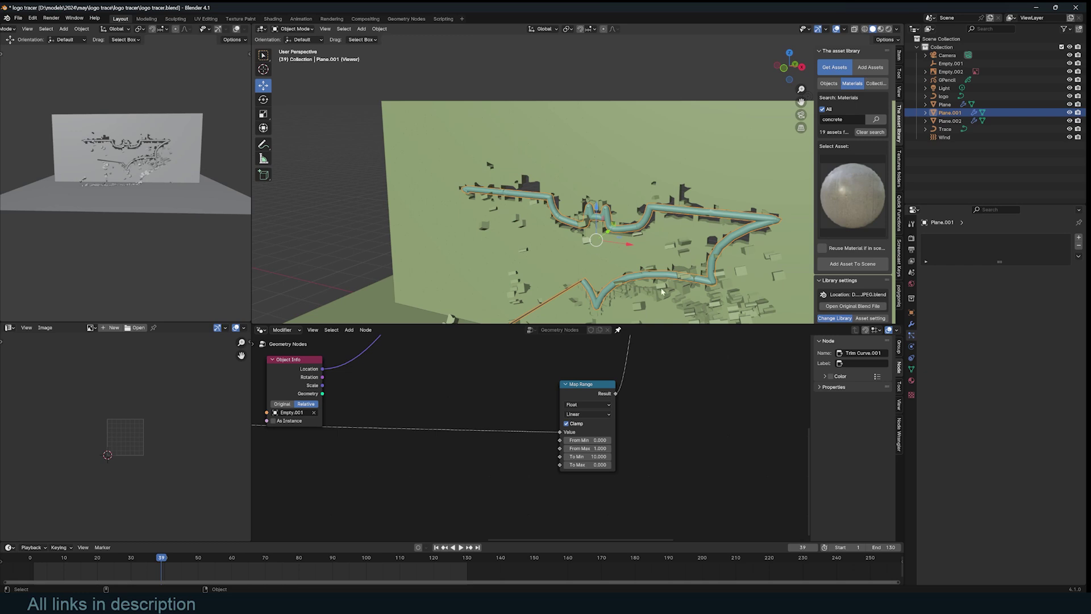
scroll(741, 386, "down", 12)
middle_click_drag(699, 399, 476, 434)
scroll(513, 432, "up", 8)
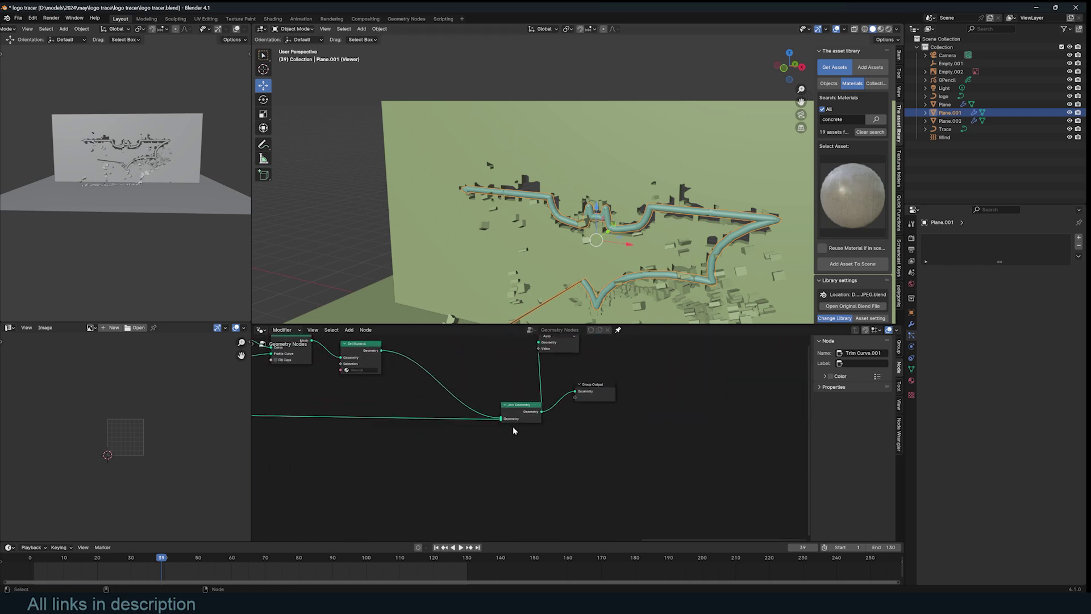
left_click_drag(583, 394, 750, 415)
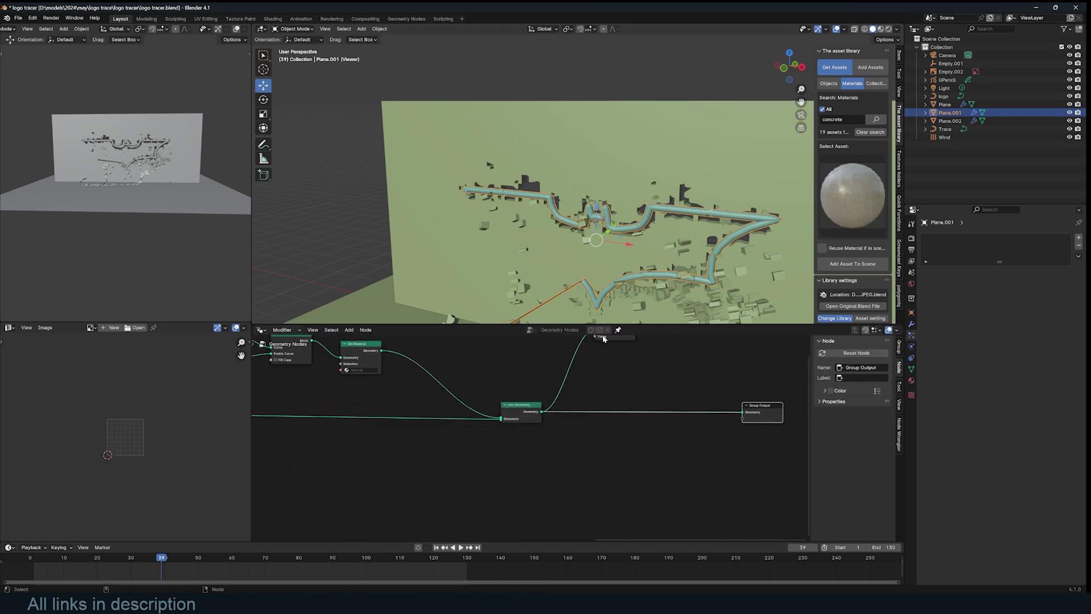
- Add an Is Viewport node above Join Geometry and move the Viewer node aside
key("shift+a")
type("view")
left_click(556, 412)
left_click(499, 374)
left_click_drag(637, 347, 675, 346)
- Insert a Switch node on the main tracing geometry's link into Join Geometry
key("shift+a")
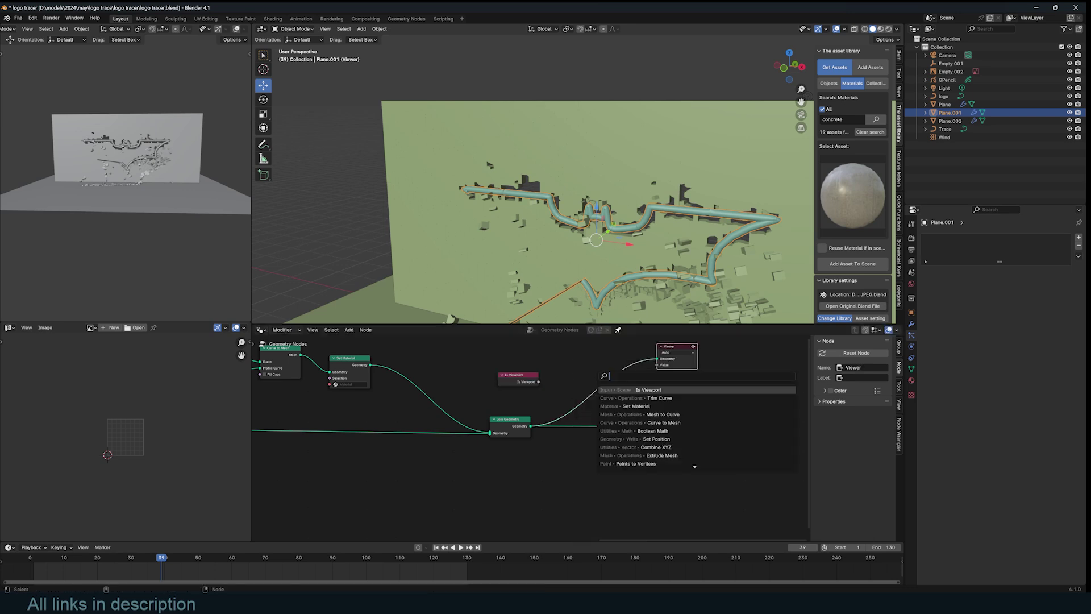
type("sw")
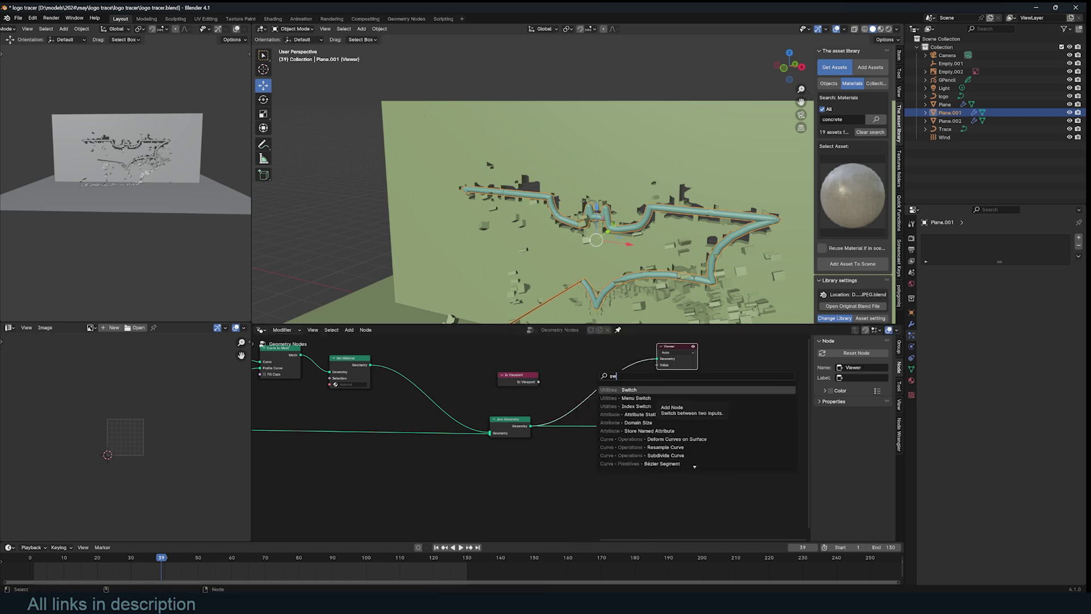
left_click(631, 390)
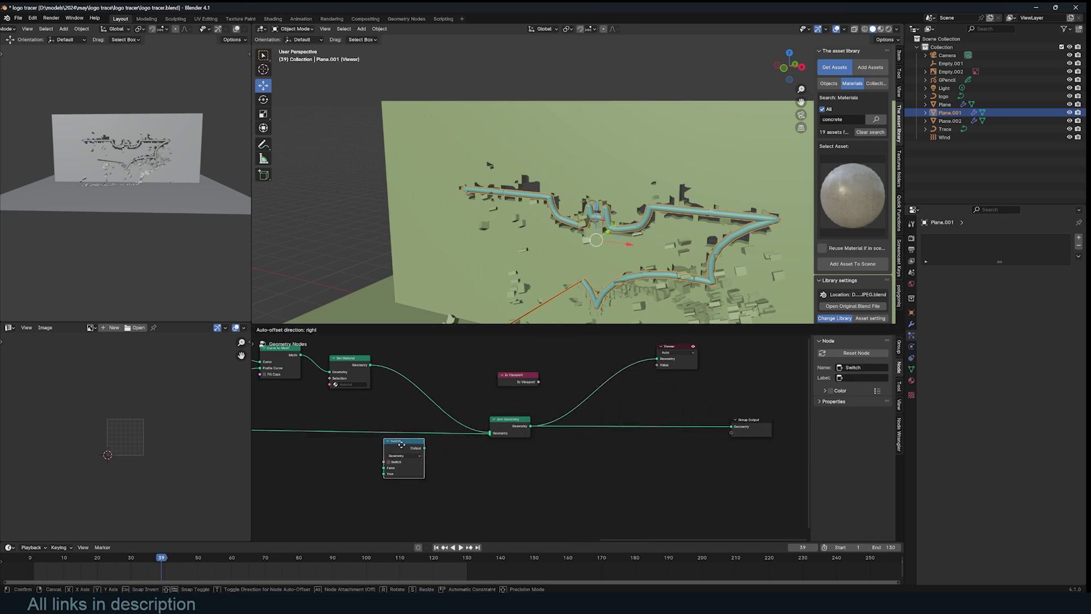
left_click(414, 443)
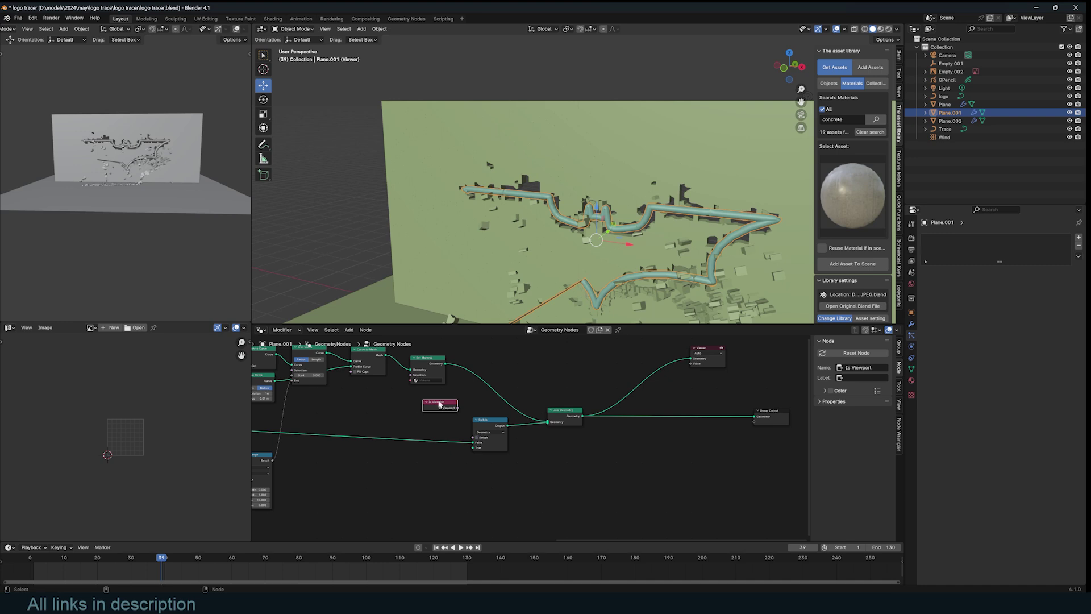
- Drive the Switch from Is Viewport with the tracing geometry on its True input, and show the camera view in rendered shading
left_click_drag(439, 404, 415, 417)
scroll(471, 439, "up", 2)
left_click_drag(471, 440, 460, 449)
scroll(242, 32, "down", 3)
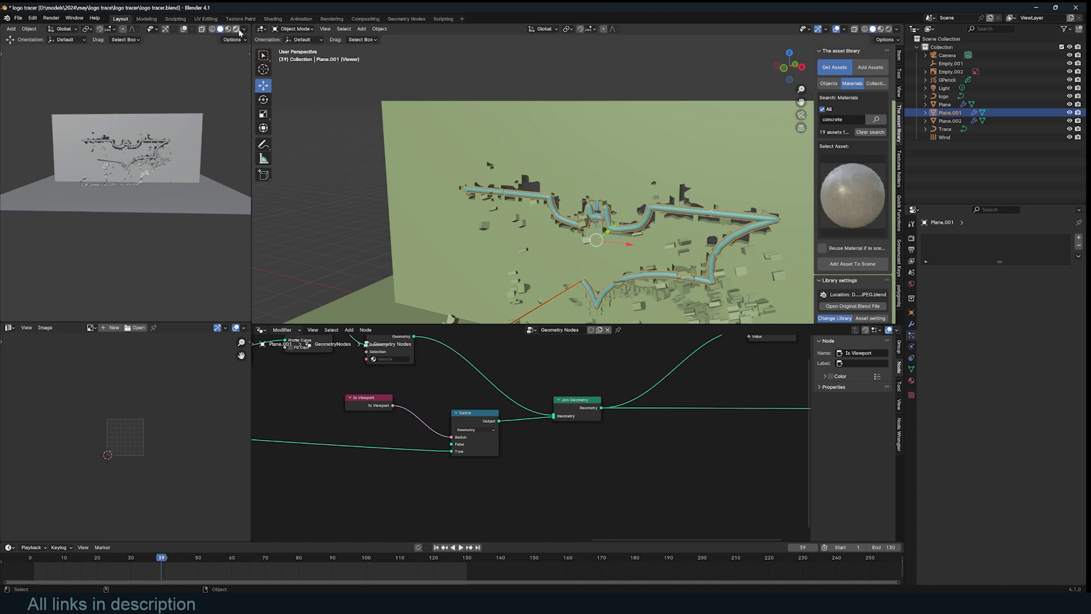
left_click(235, 29)
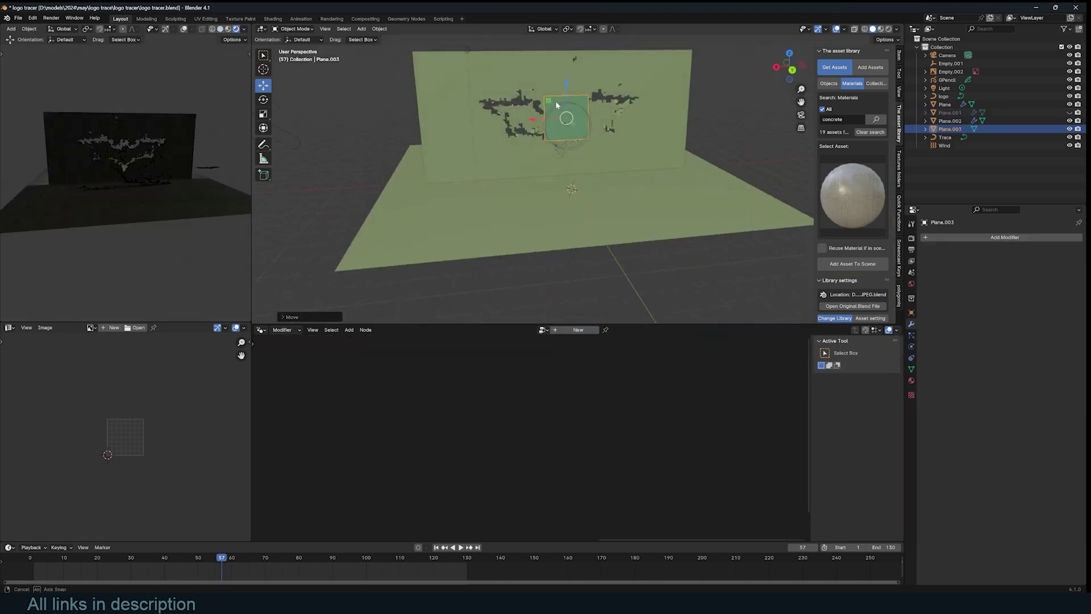
- Stretch the plane behind the wall along X and enlarge it to nearly cover the wall
left_click(606, 112)
key("s")
key("x")
left_click(652, 112)
key("s")
left_click(662, 117)
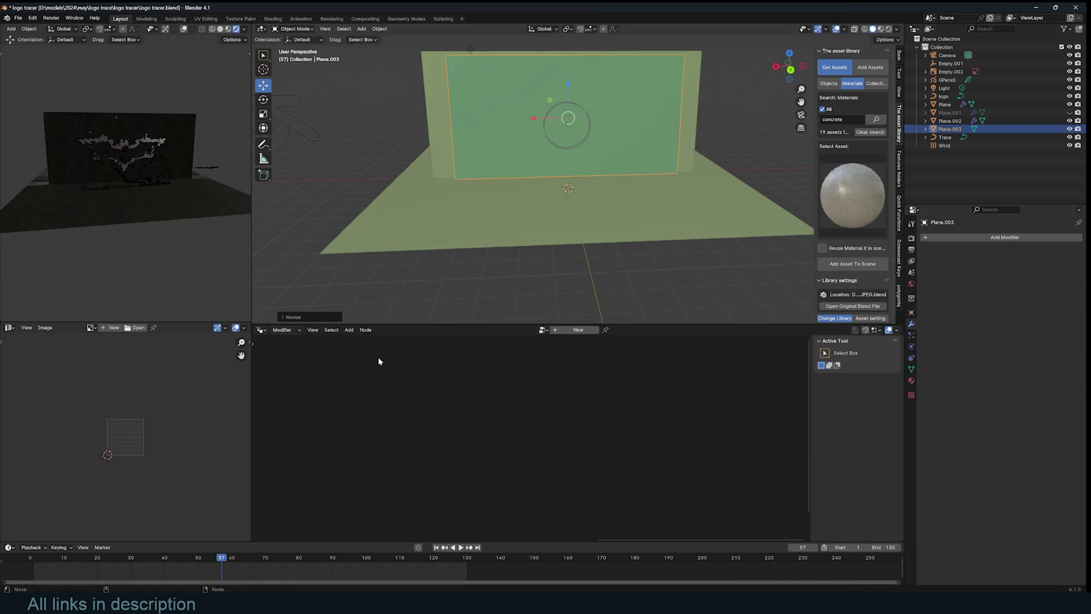
- Open the Shader Editor and give the plane behind the wall a new material with an orange Emission shader
left_click(259, 332)
left_click(284, 407)
middle_click_drag(409, 244, 587, 368)
left_click(596, 330)
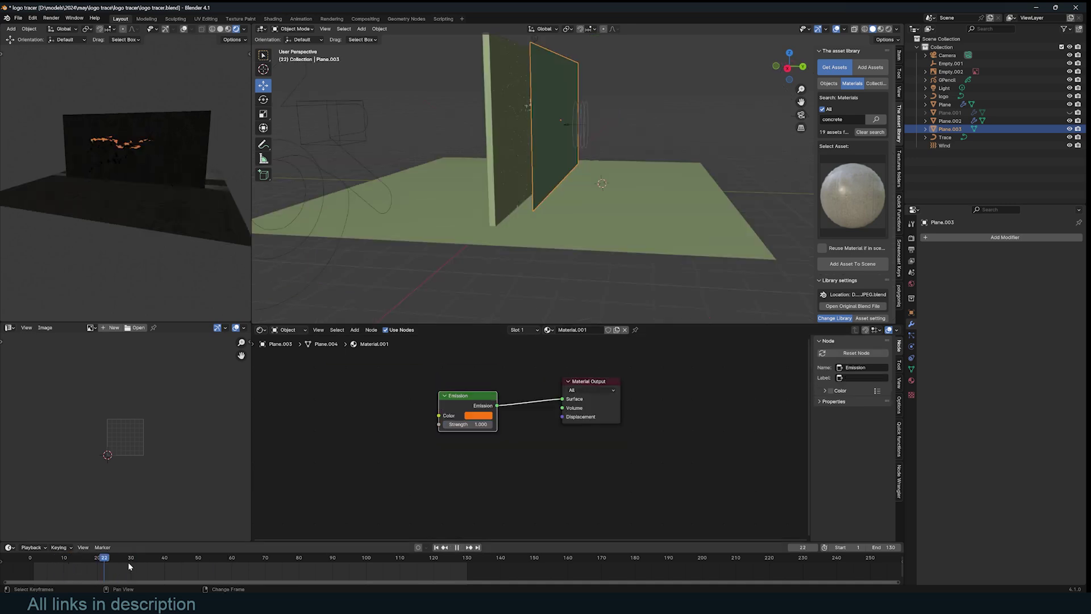
- Stop the playback and delete the emissive plane behind the wall
key("space")
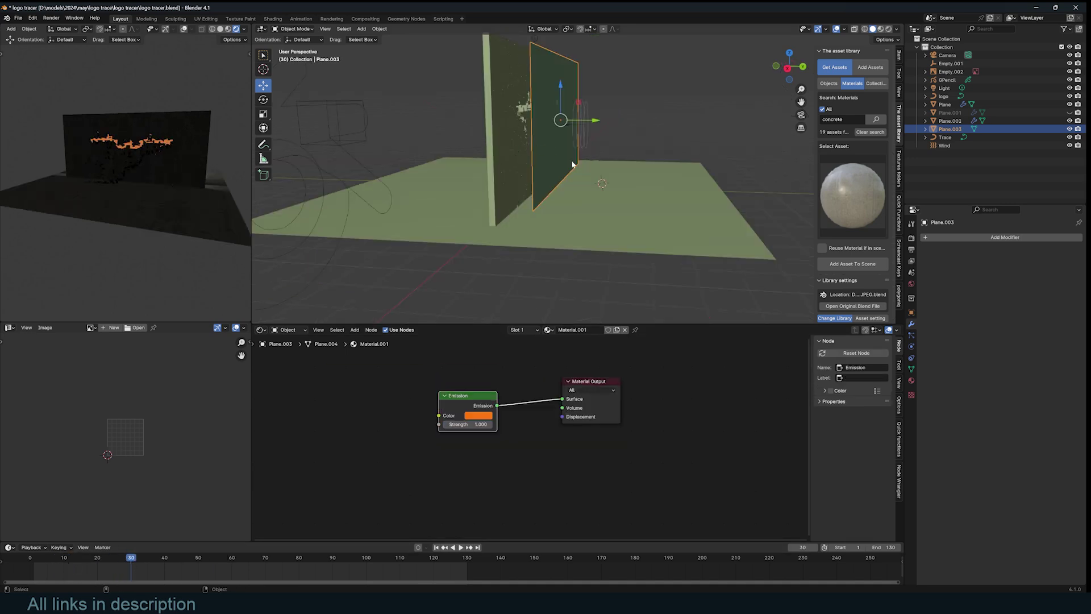
key("Delete")
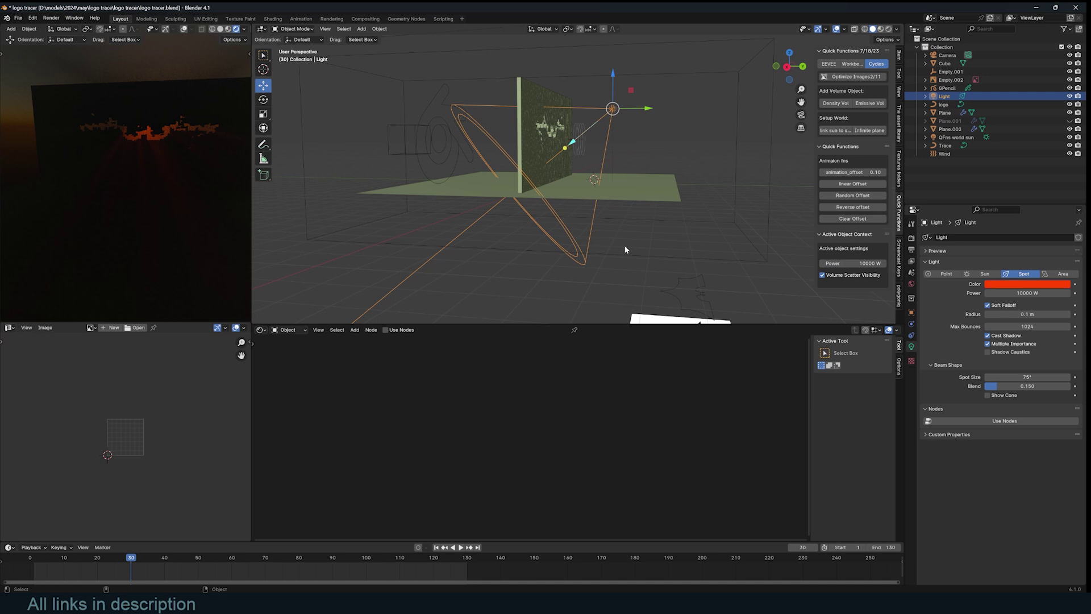
left_click(625, 249)
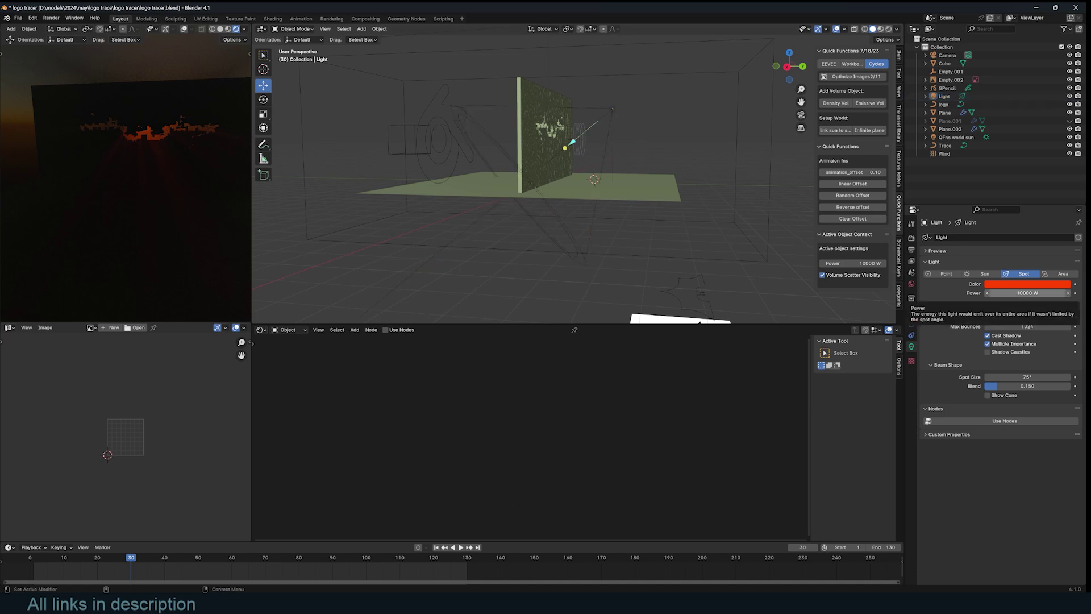